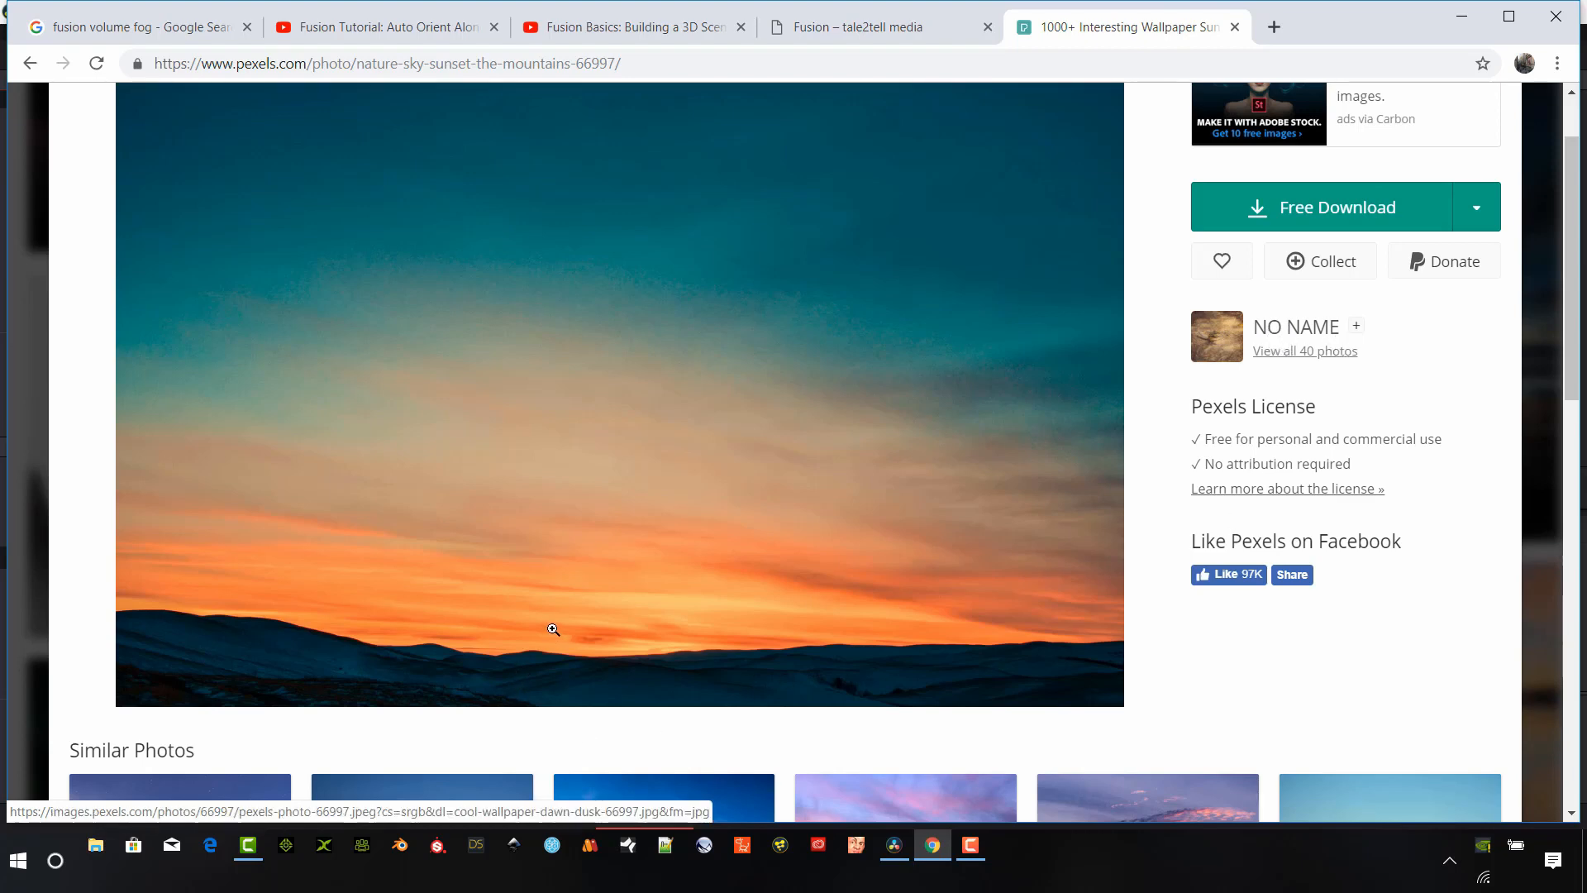
{"action": "scroll", "coordinate": [971, 556], "scroll_direction": "up", "scroll_amount": 2}
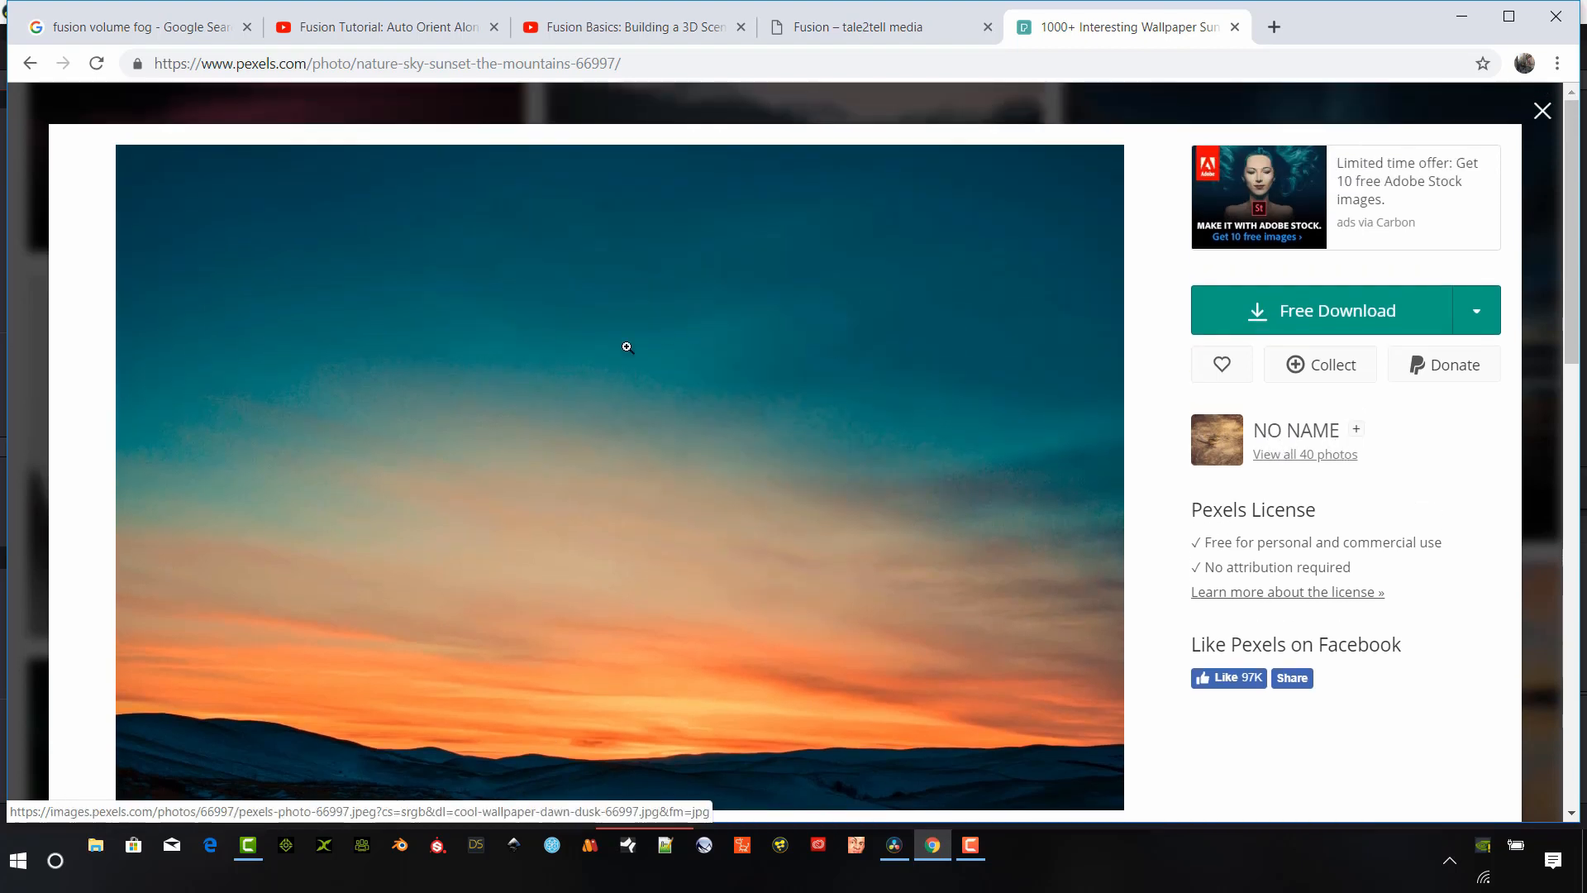
{"action": "scroll", "coordinate": [594, 317], "scroll_direction": "down", "scroll_amount": 2}
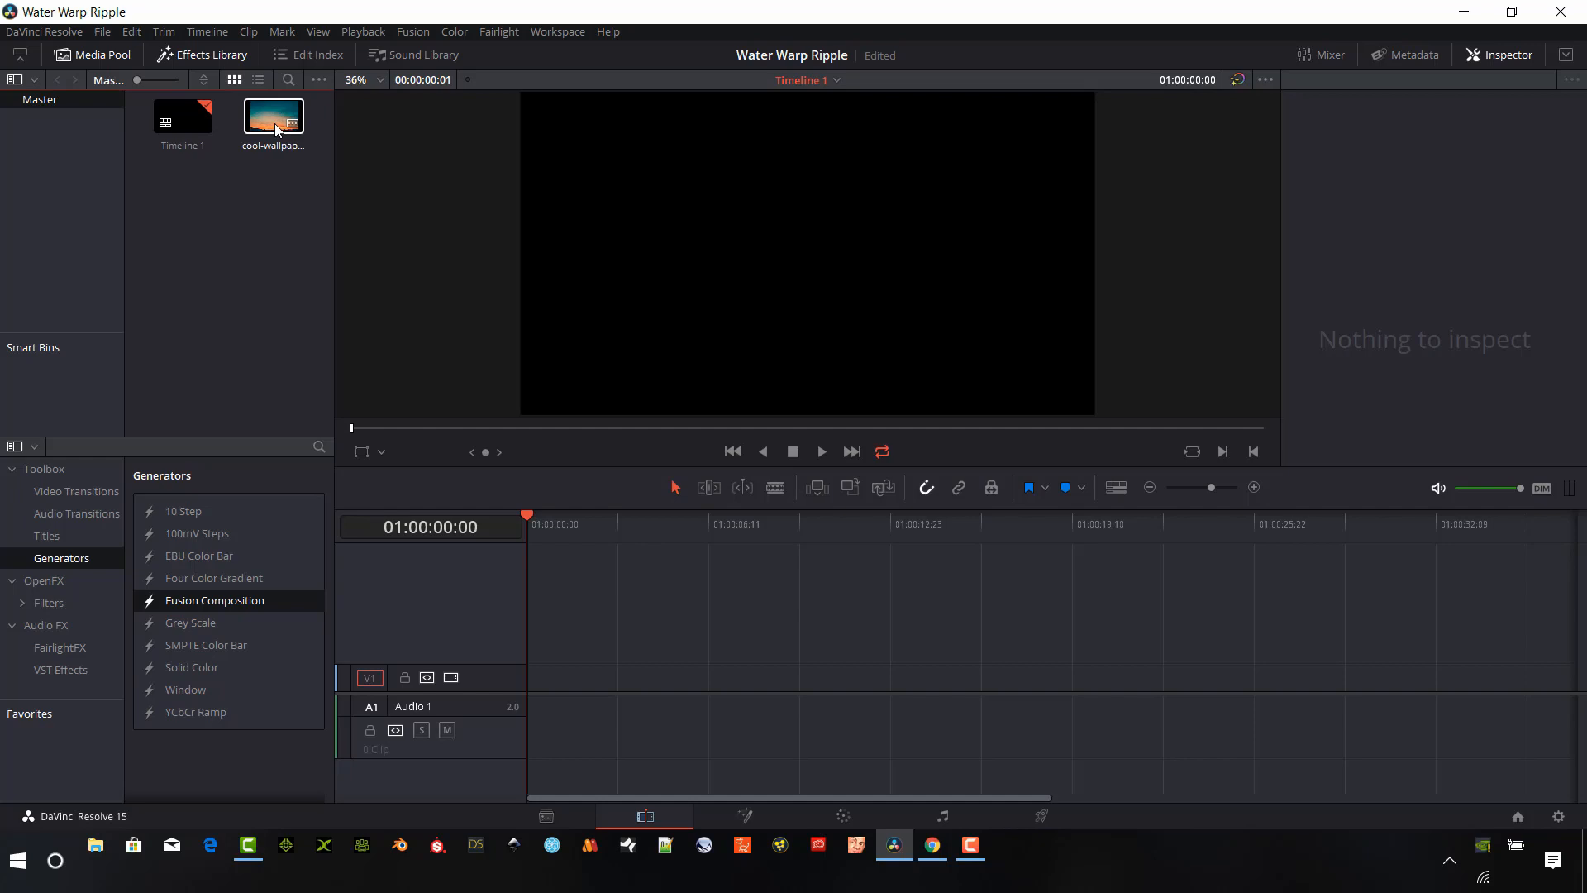
Place the cool-wallpaper image at the start of track V1 and extend the clip to 8 seconds
{"action": "left_click_drag", "start_coordinate": [277, 129], "coordinate": [525, 677]}
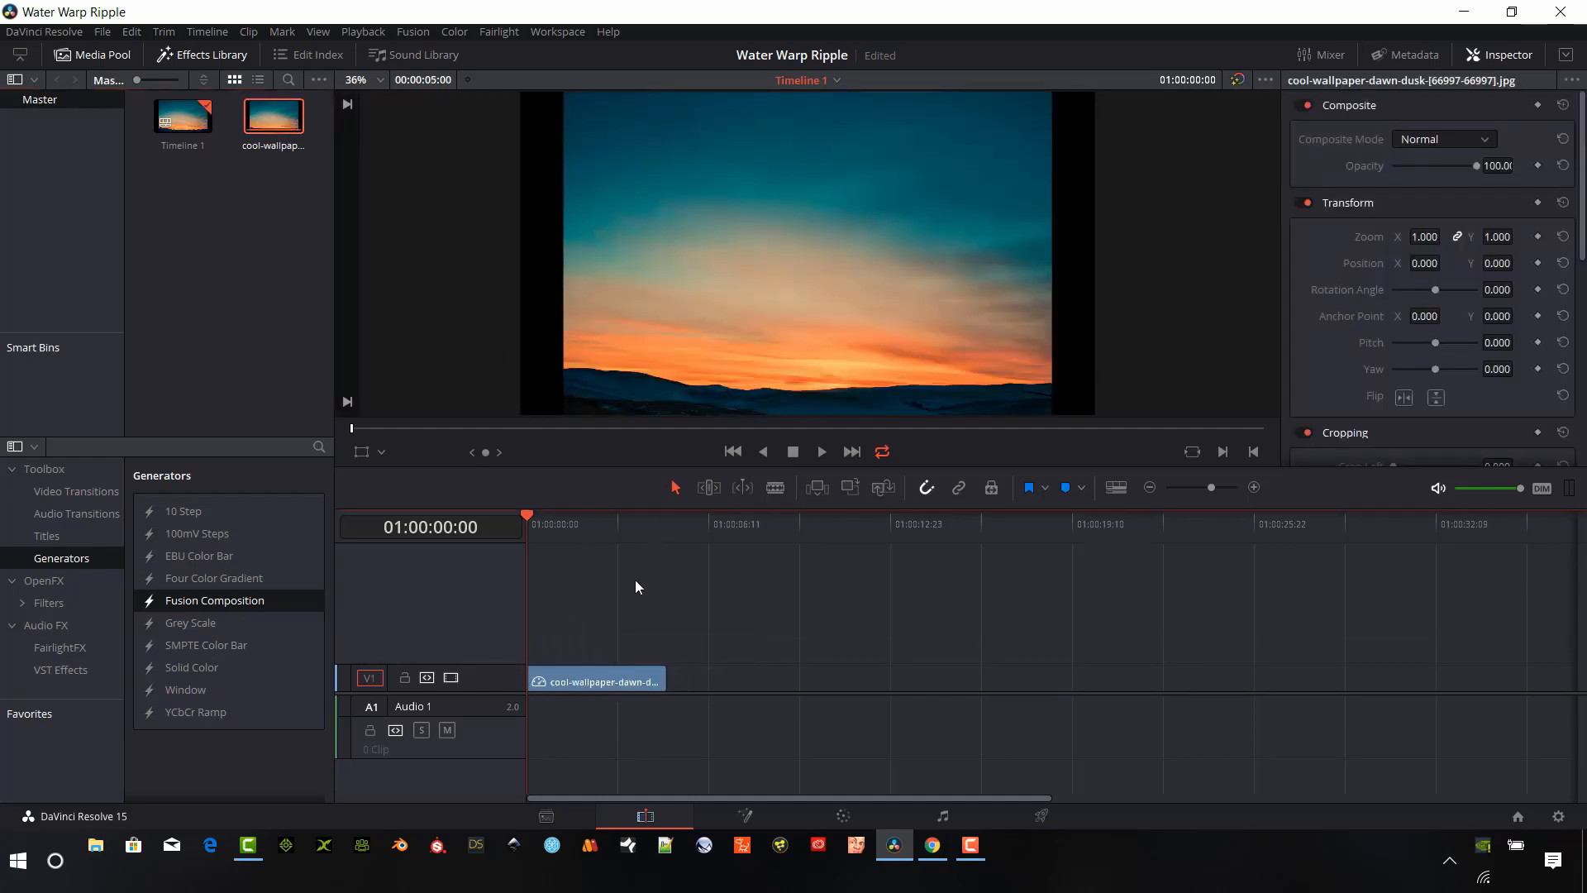
{"action": "left_click", "coordinate": [716, 536]}
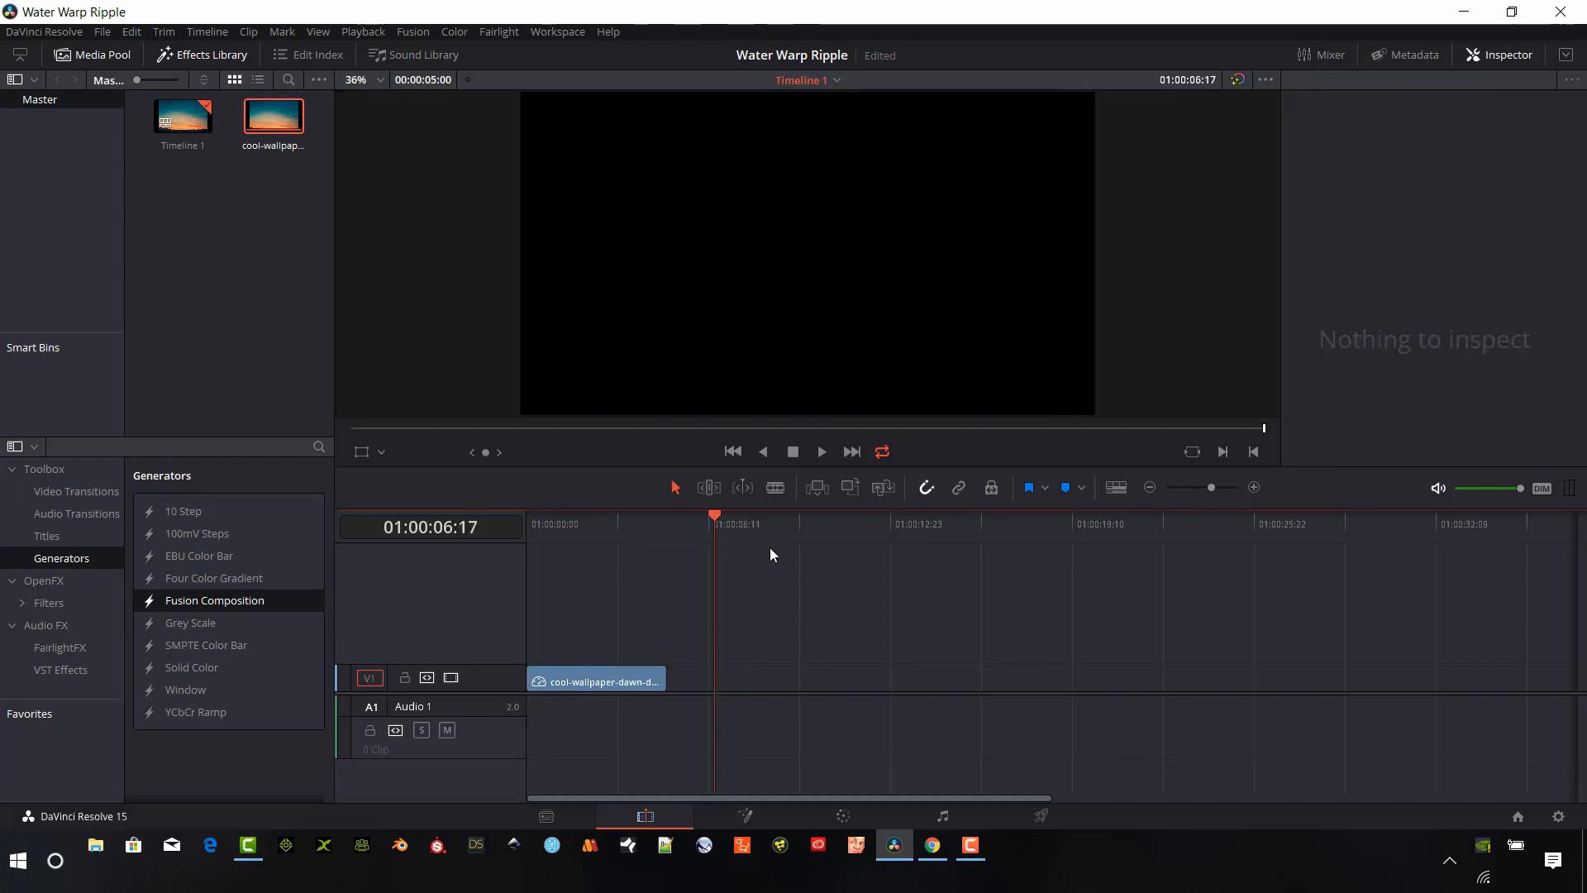
{"action": "key", "text": "space"}
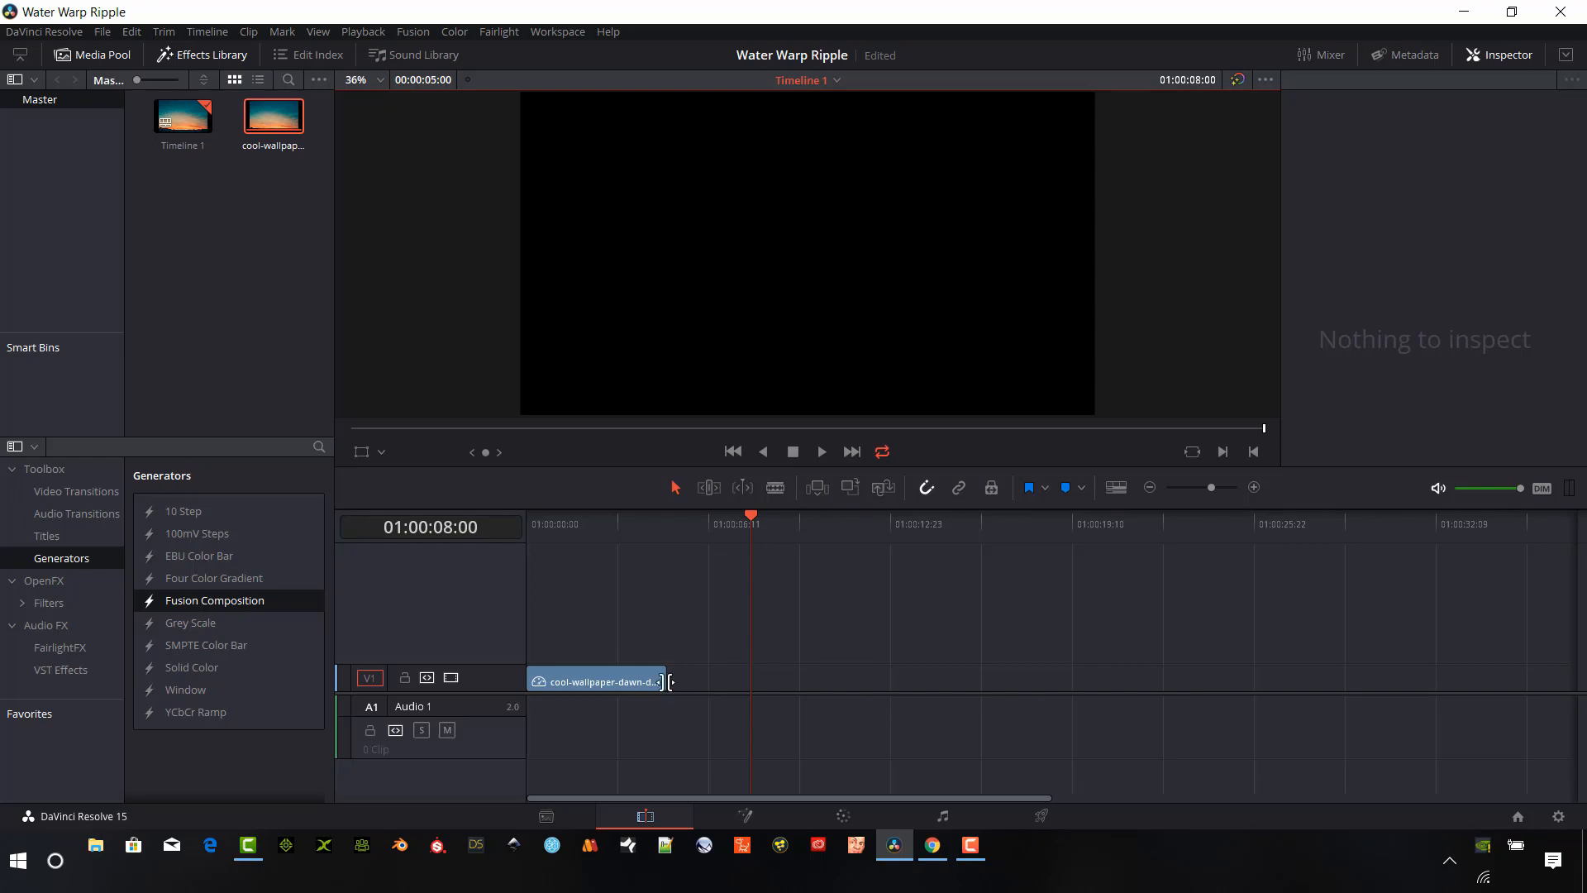
{"action": "left_click_drag", "start_coordinate": [670, 681], "coordinate": [751, 681]}
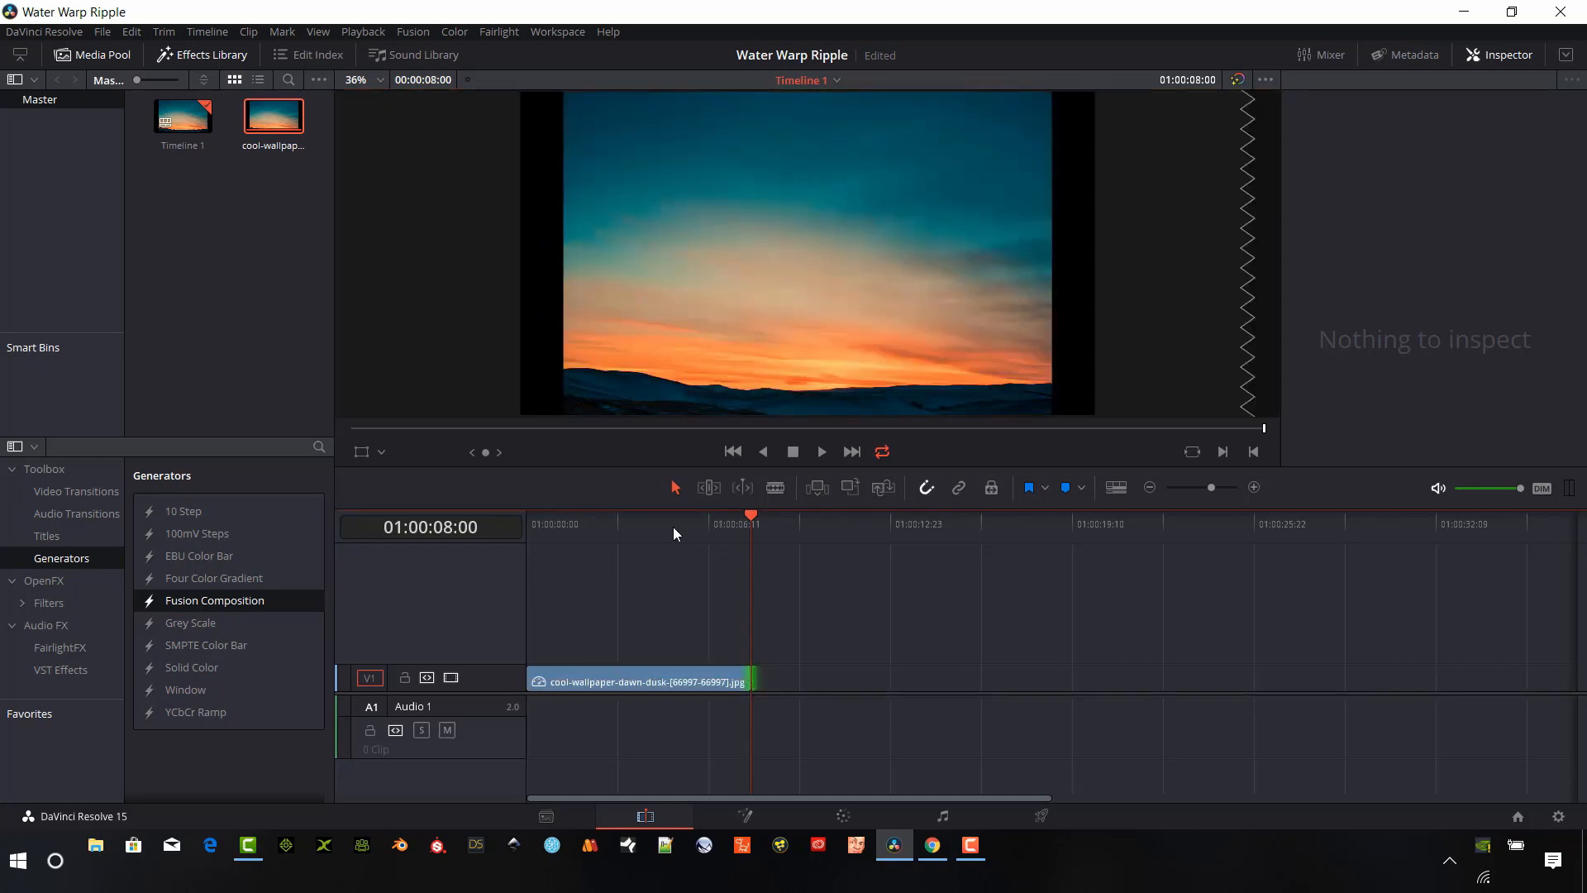
Apply the ResolveFX Warp Ripples effect to the wallpaper clip on V1
{"action": "left_click_drag", "start_coordinate": [673, 533], "coordinate": [627, 534]}
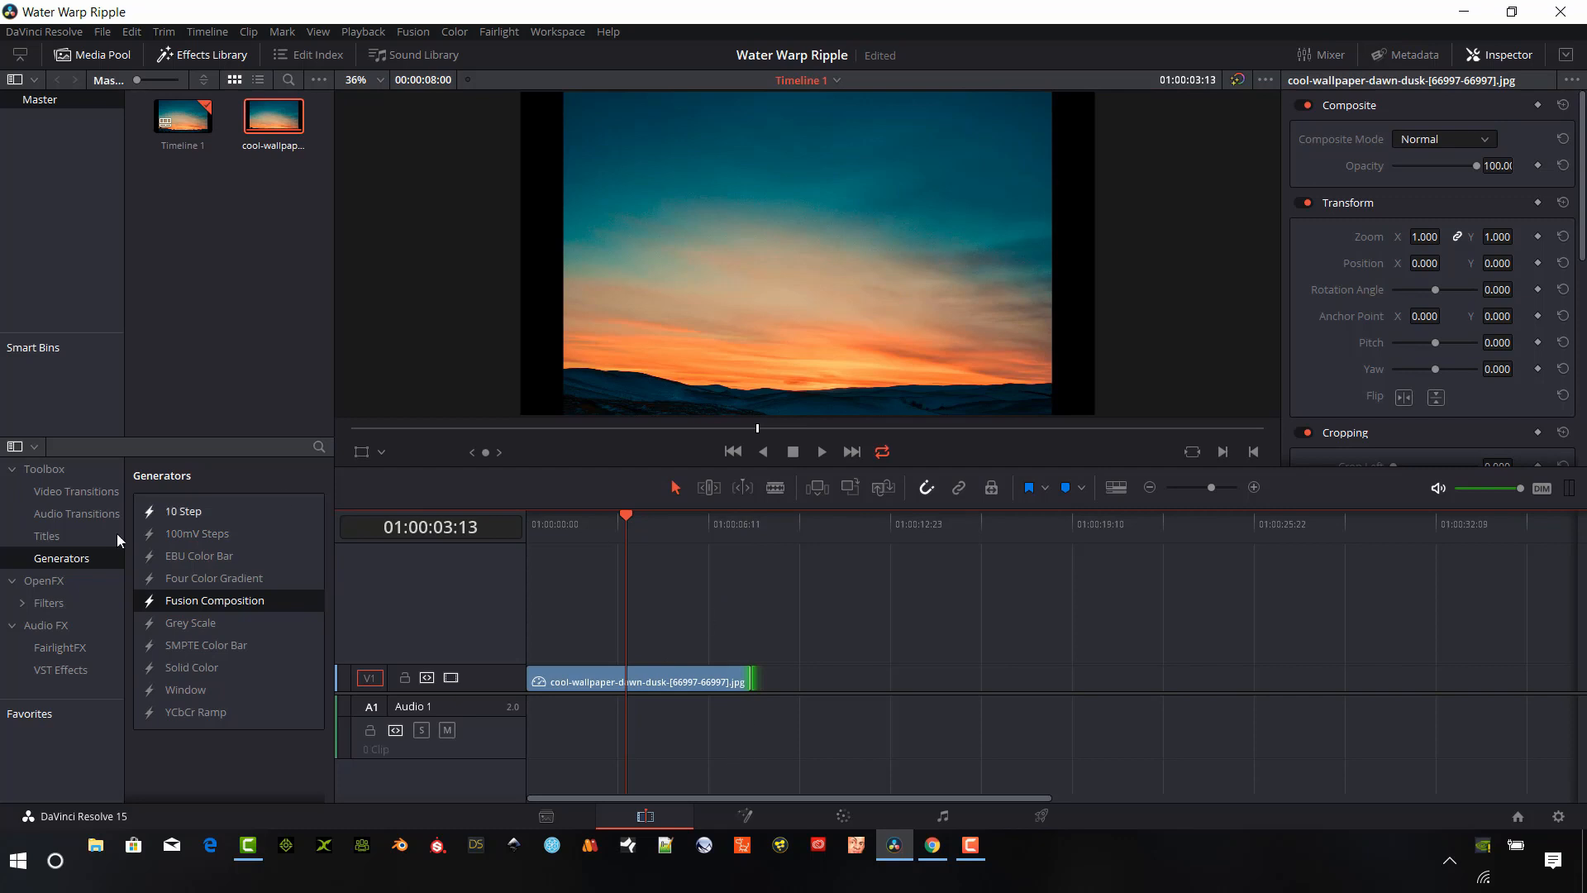
{"action": "left_click", "coordinate": [22, 604]}
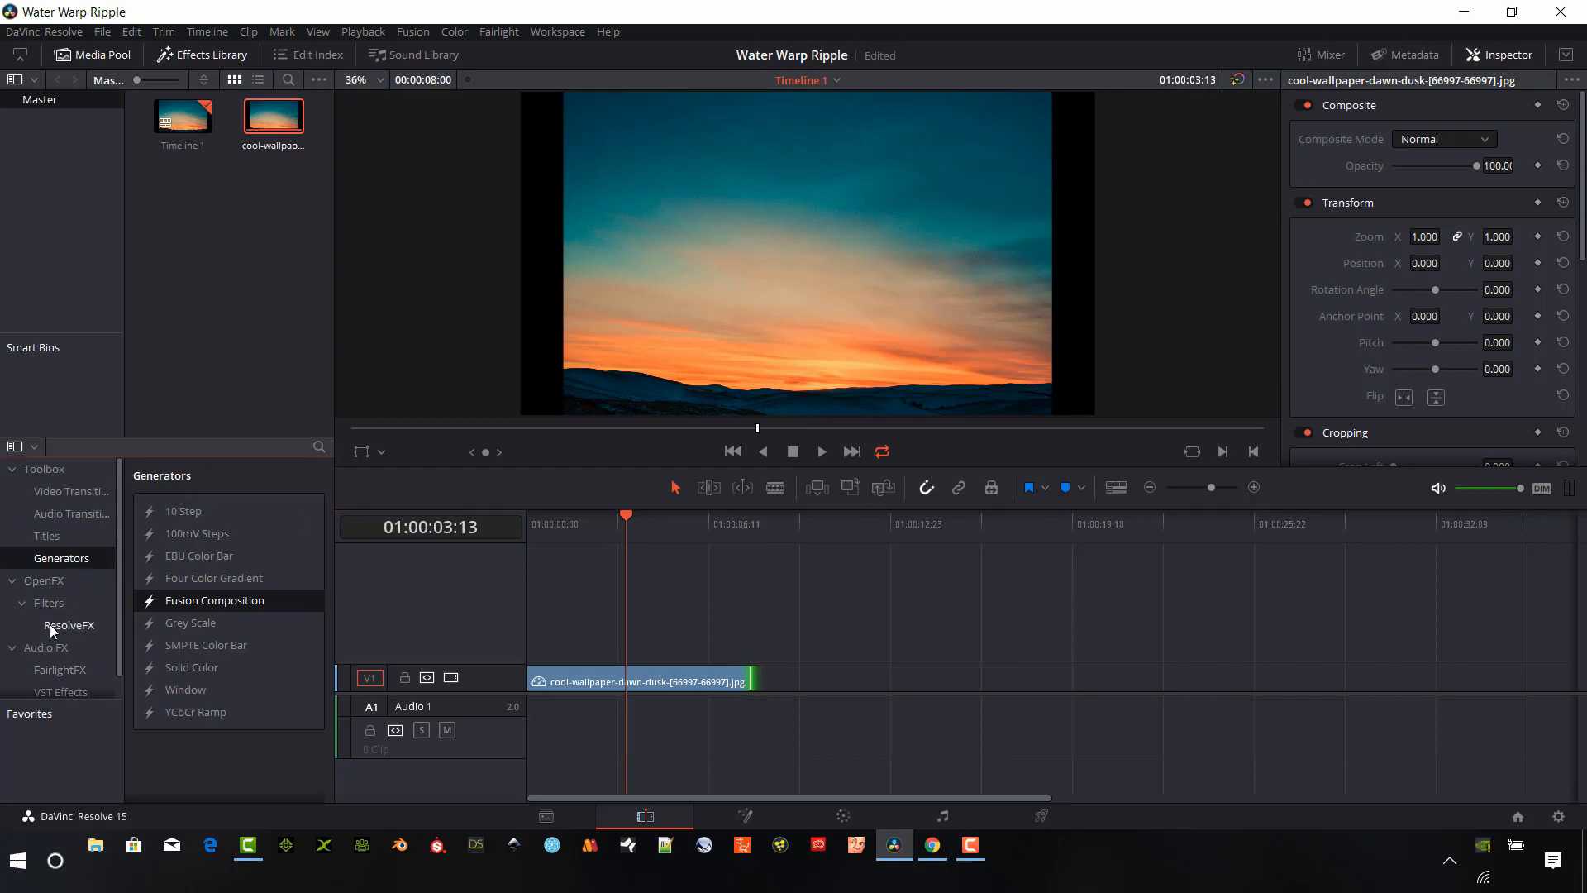
{"action": "left_click", "coordinate": [49, 625]}
{"action": "scroll", "coordinate": [281, 662], "scroll_direction": "down", "scroll_amount": 8}
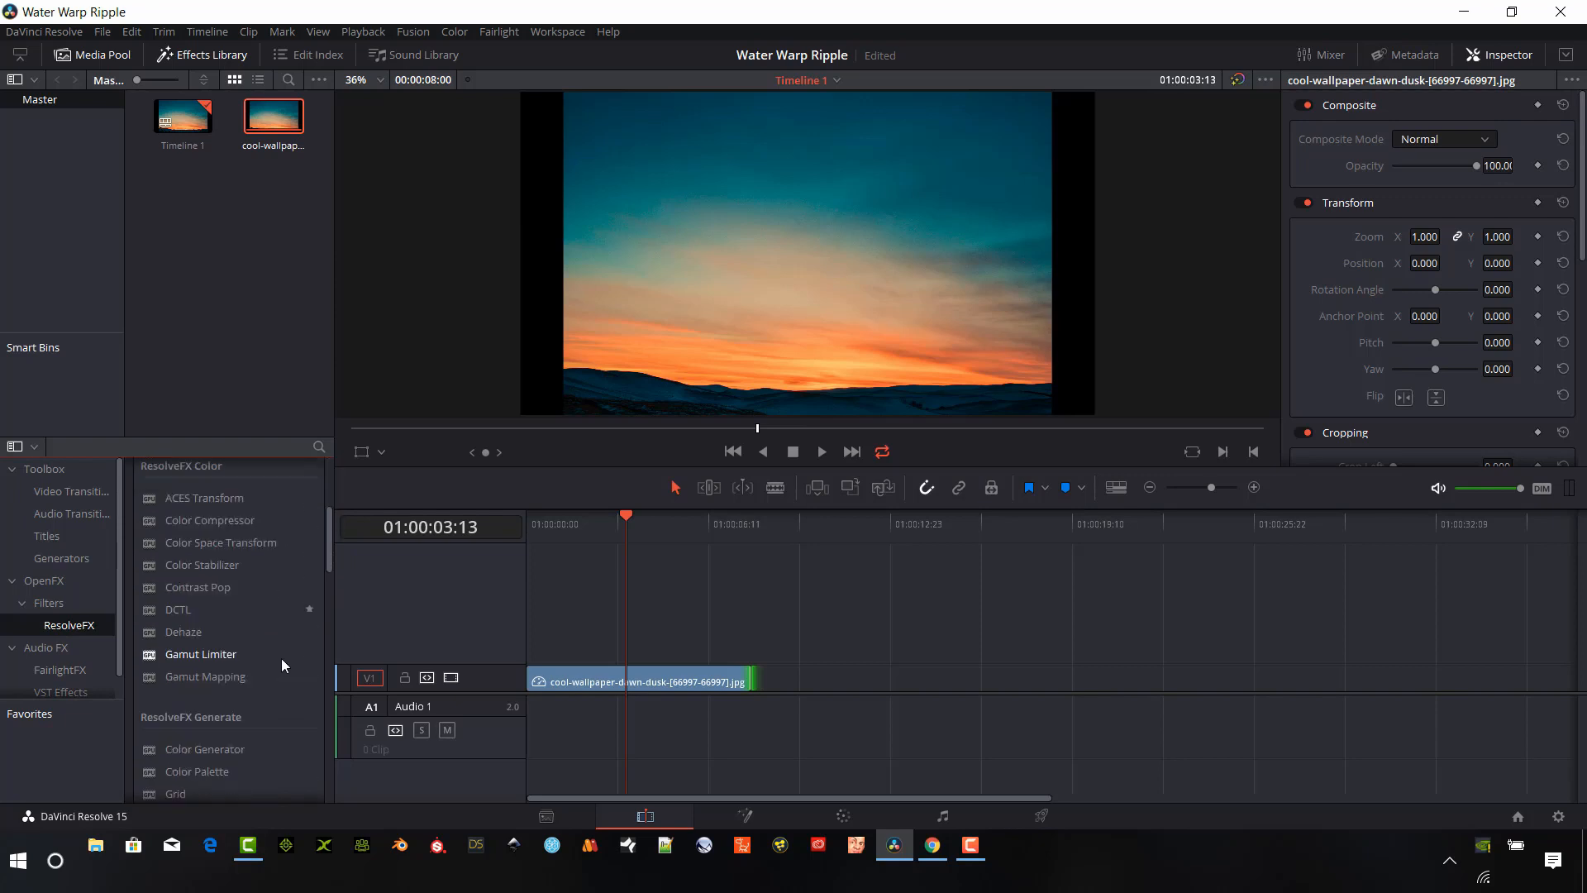
{"action": "scroll", "coordinate": [281, 653], "scroll_direction": "down", "scroll_amount": 10}
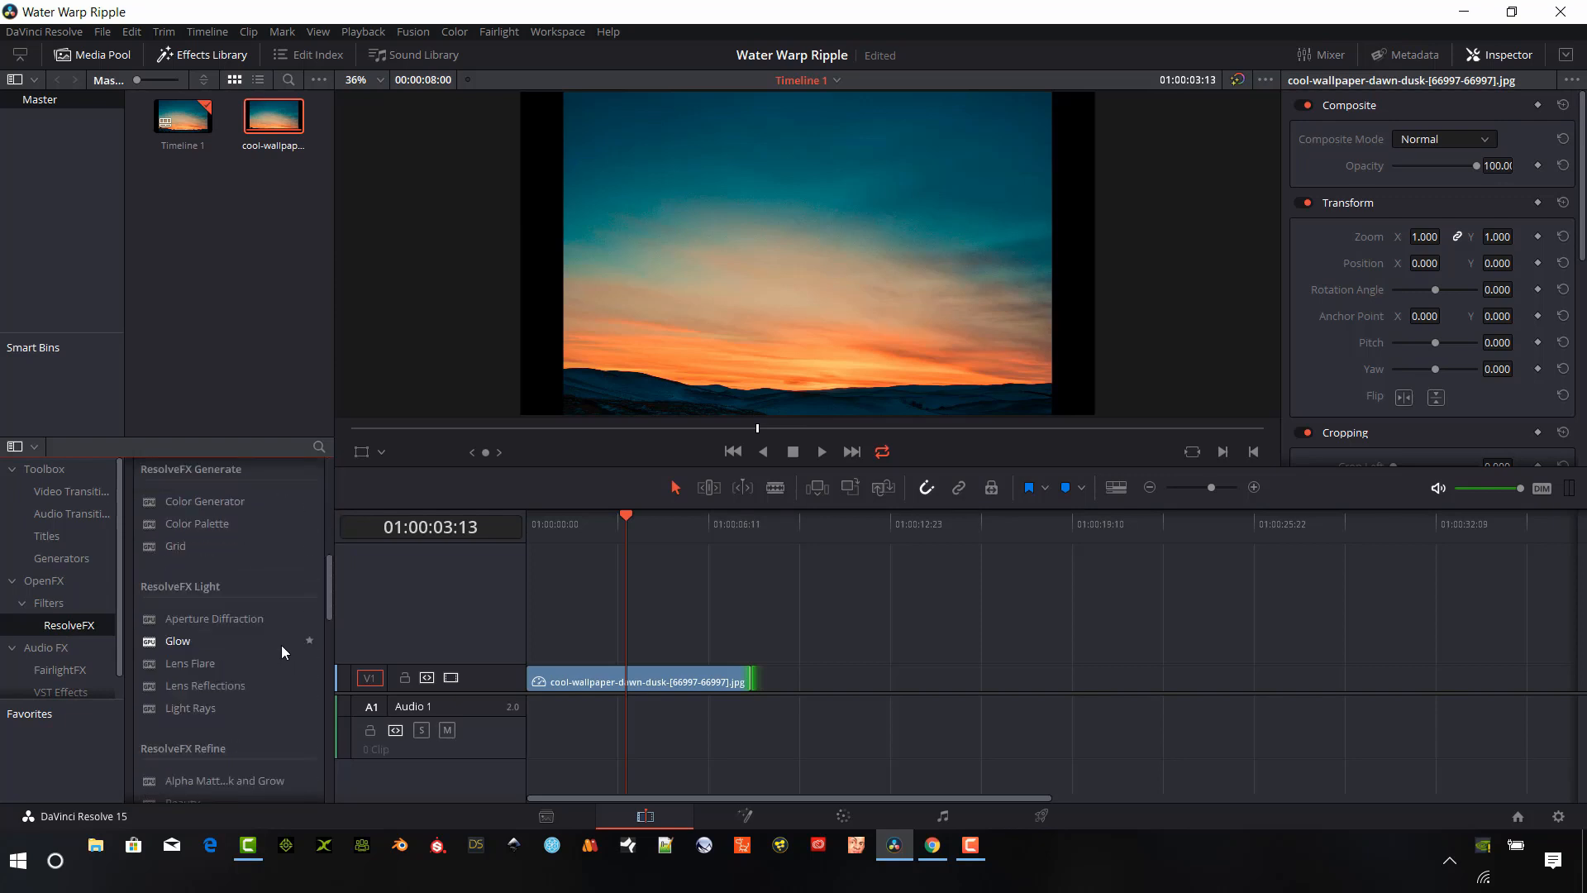
{"action": "scroll", "coordinate": [269, 653], "scroll_direction": "down", "scroll_amount": 5}
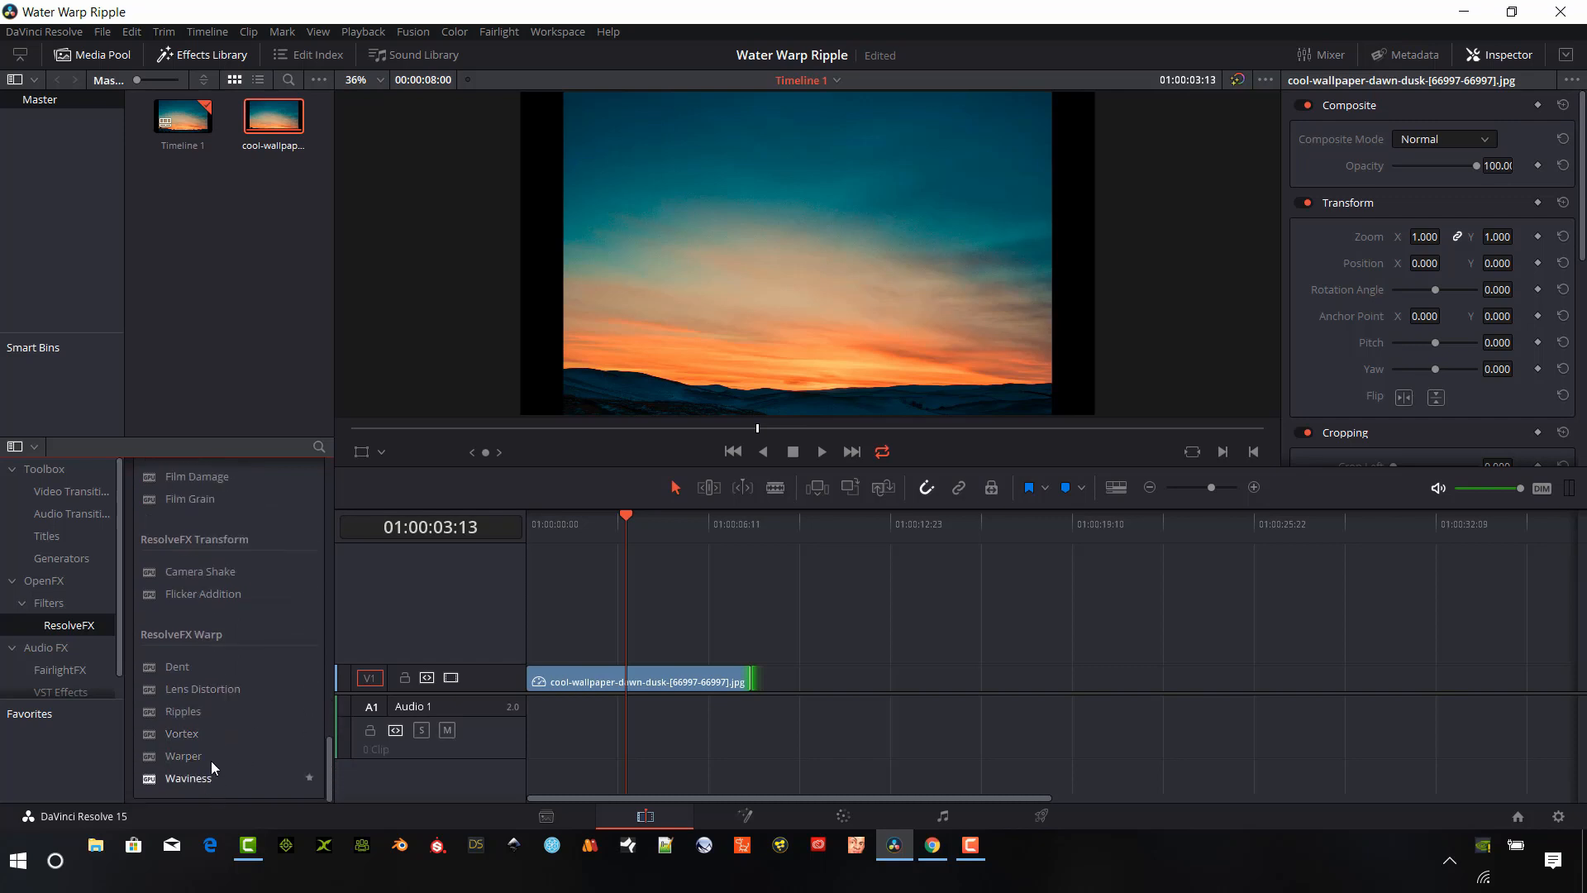
{"action": "left_click_drag", "start_coordinate": [184, 711], "coordinate": [579, 680]}
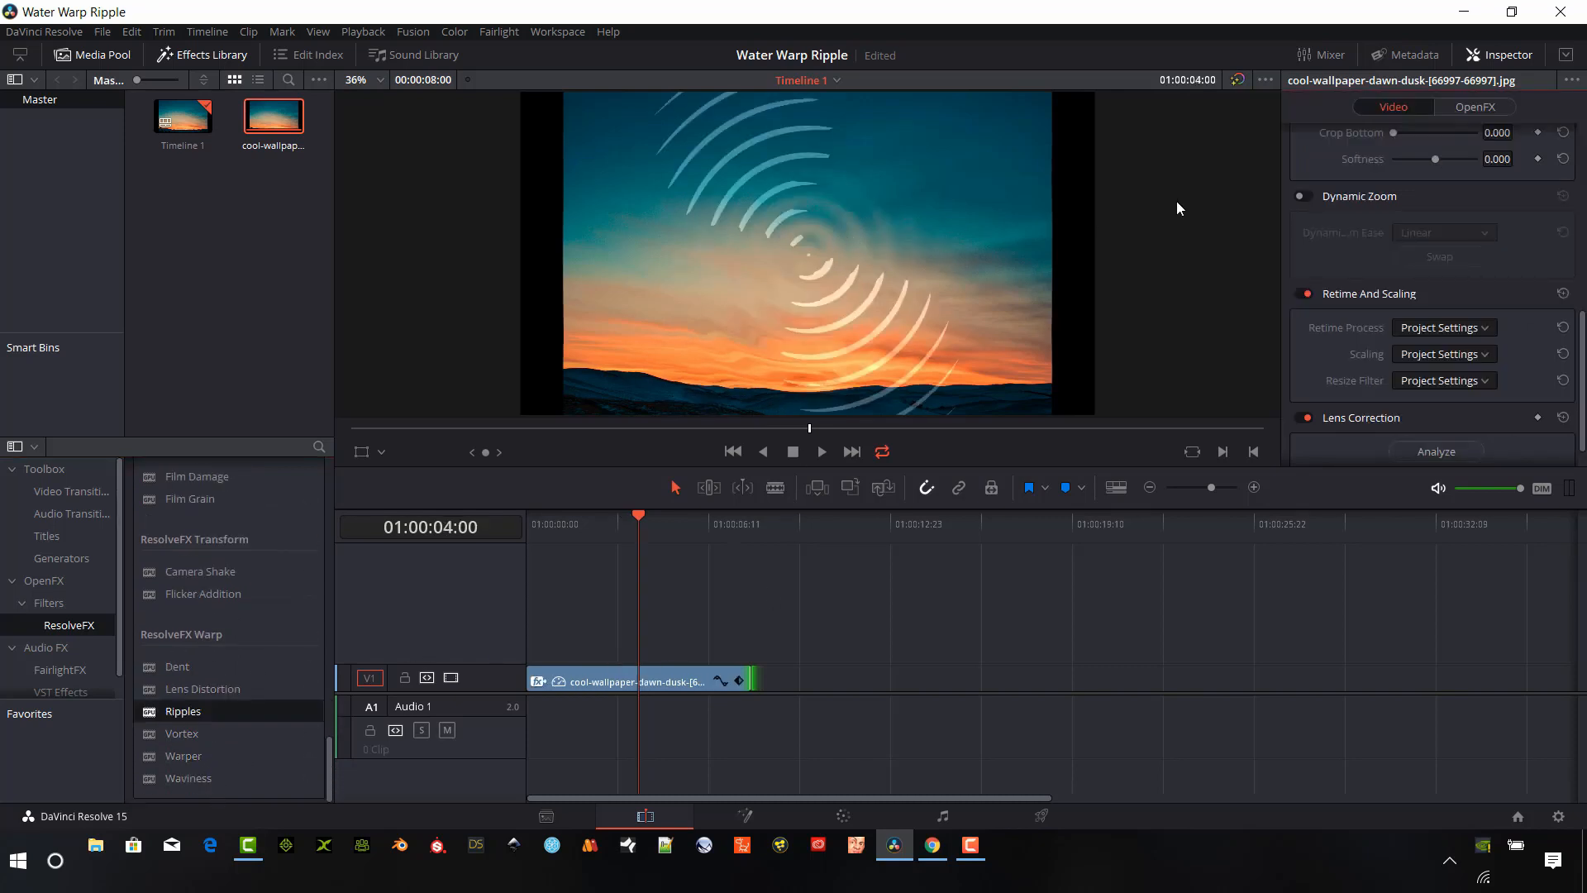
Preview the Ripples effect with Animate enabled, and undo the effect on the clip
{"action": "left_click", "coordinate": [1474, 112]}
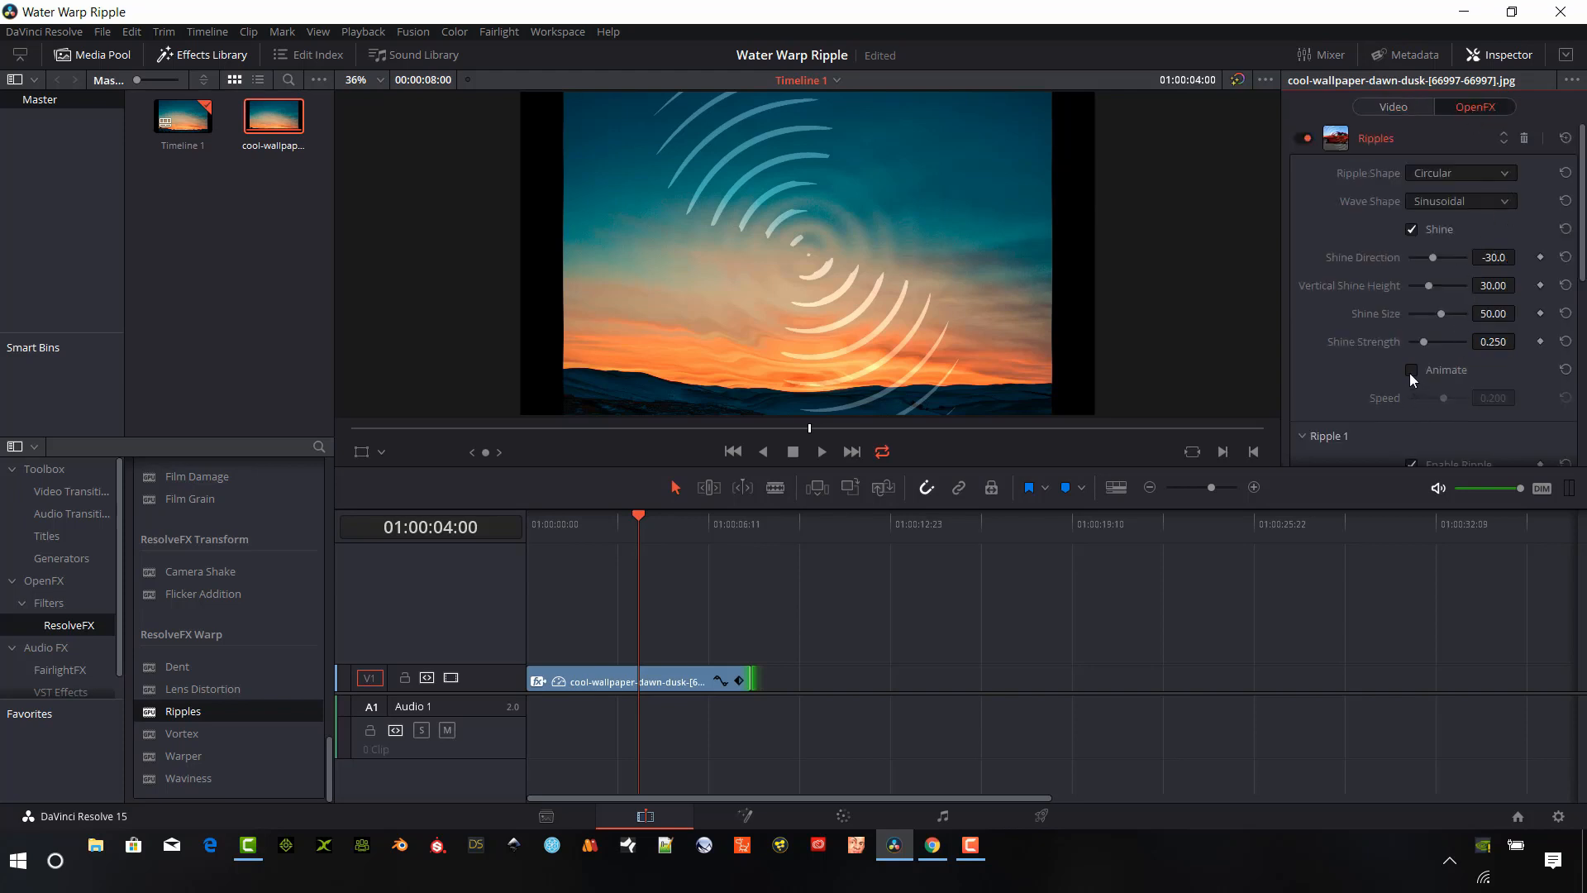
{"action": "left_click", "coordinate": [1411, 369]}
{"action": "left_click", "coordinate": [822, 451]}
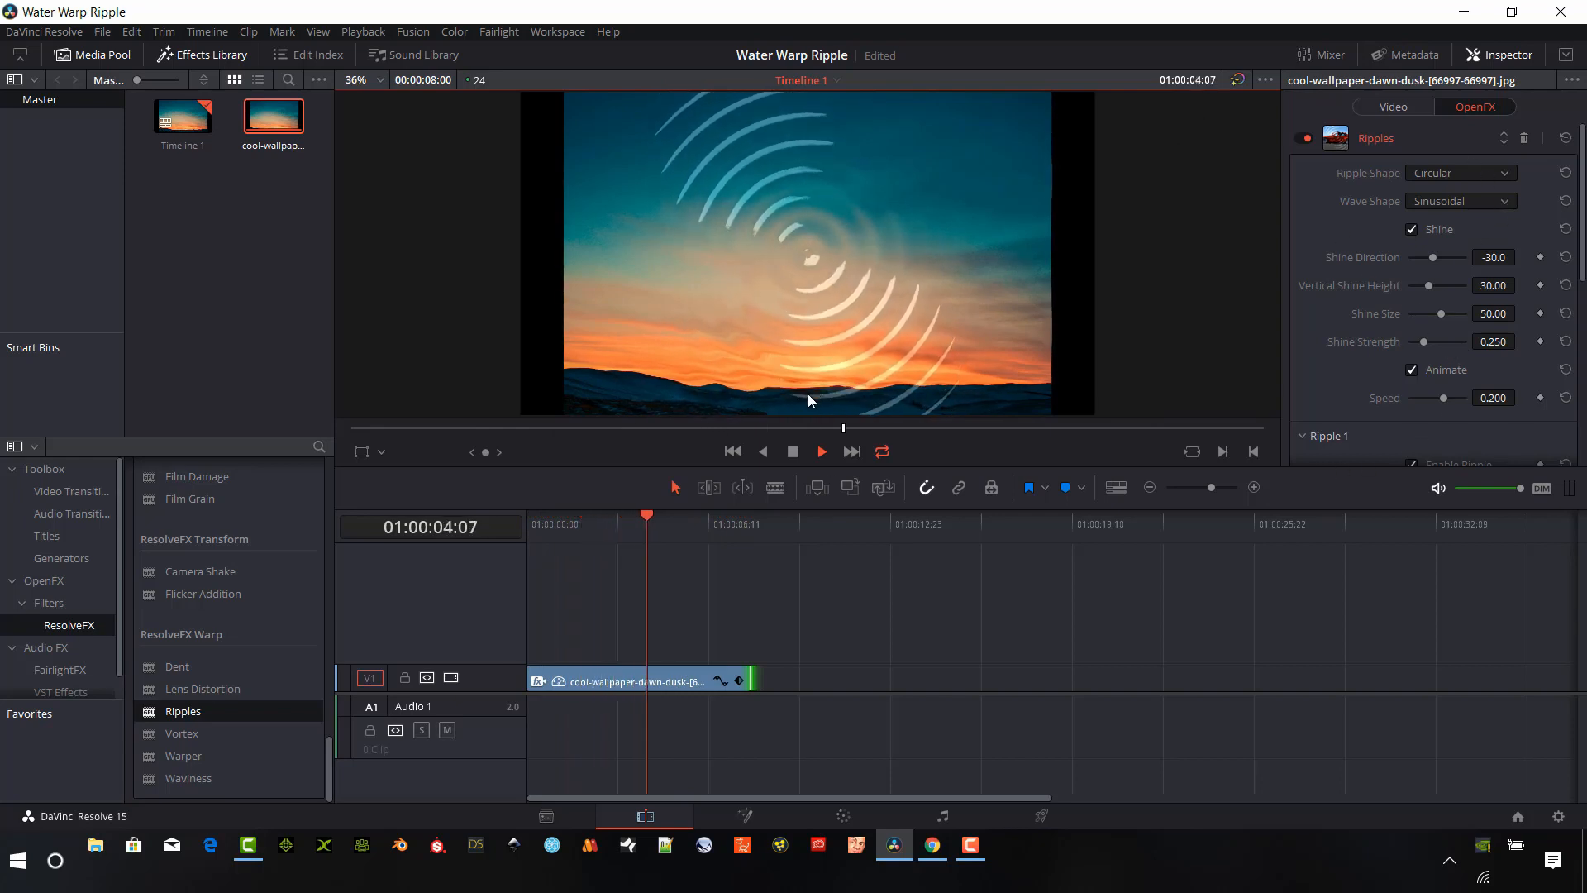
{"action": "left_click", "coordinate": [793, 453]}
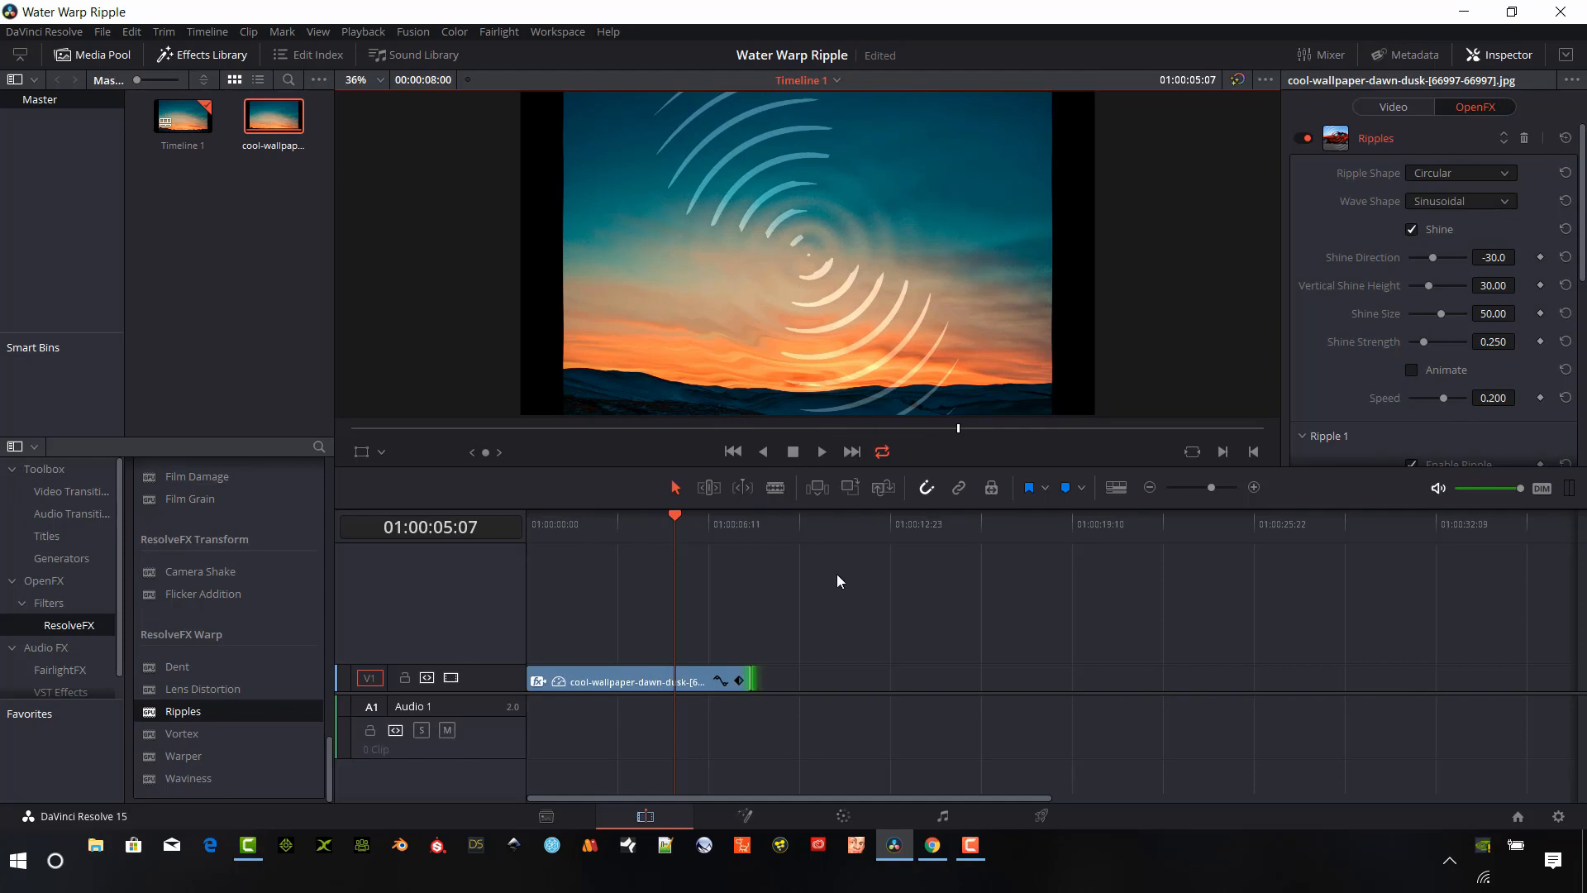
{"action": "key", "text": "ctrl+z"}
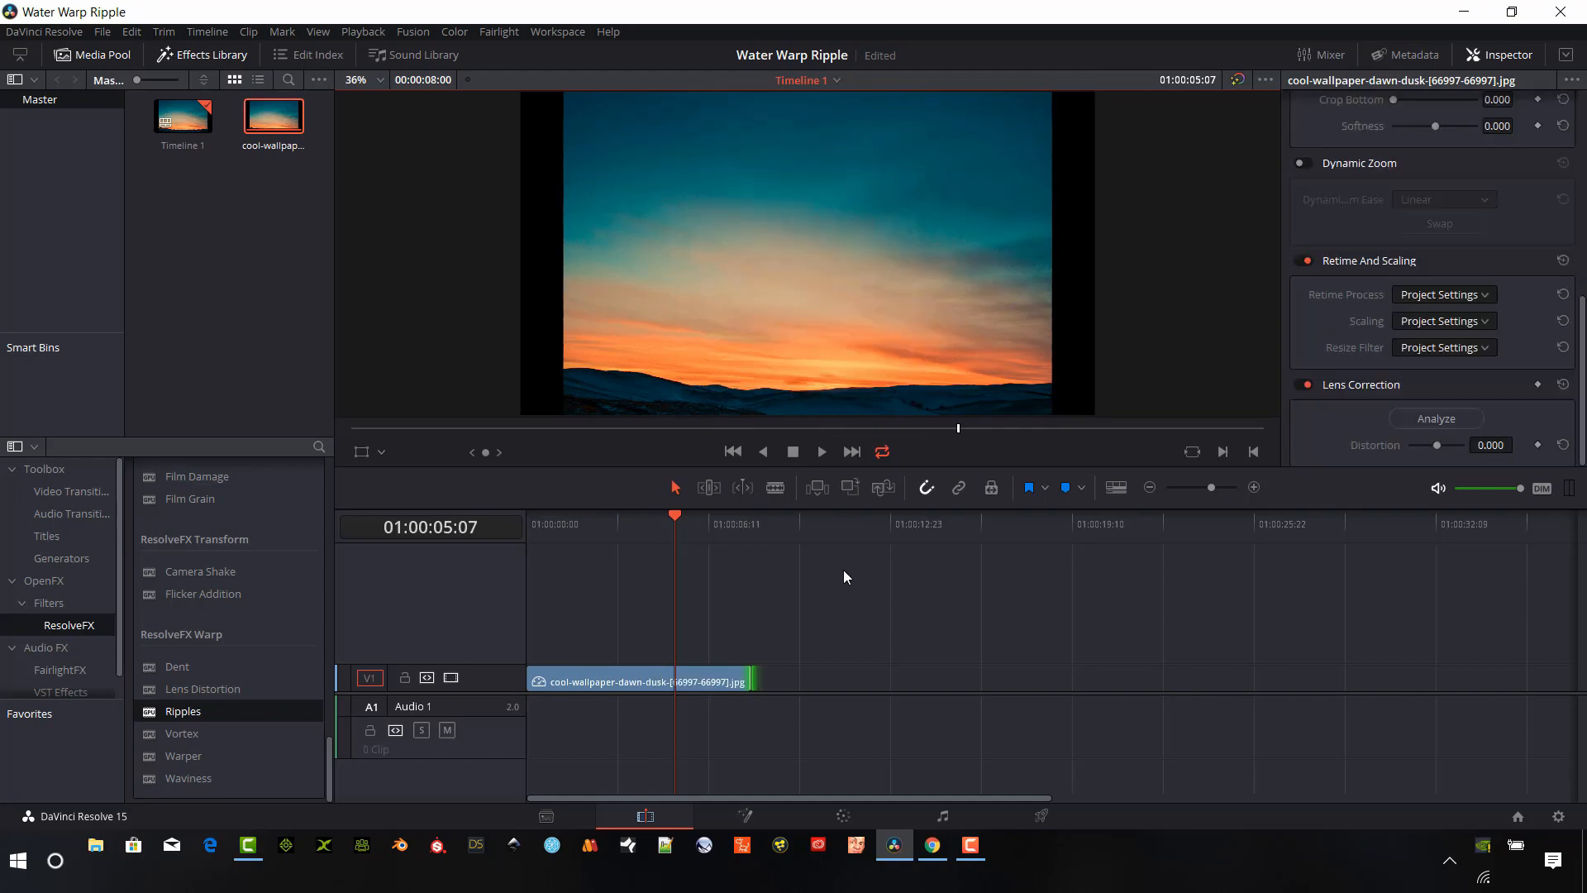
Open the wallpaper clip on the Fusion page and disconnect MediaIn1 from MediaOut1
{"action": "left_click", "coordinate": [624, 685]}
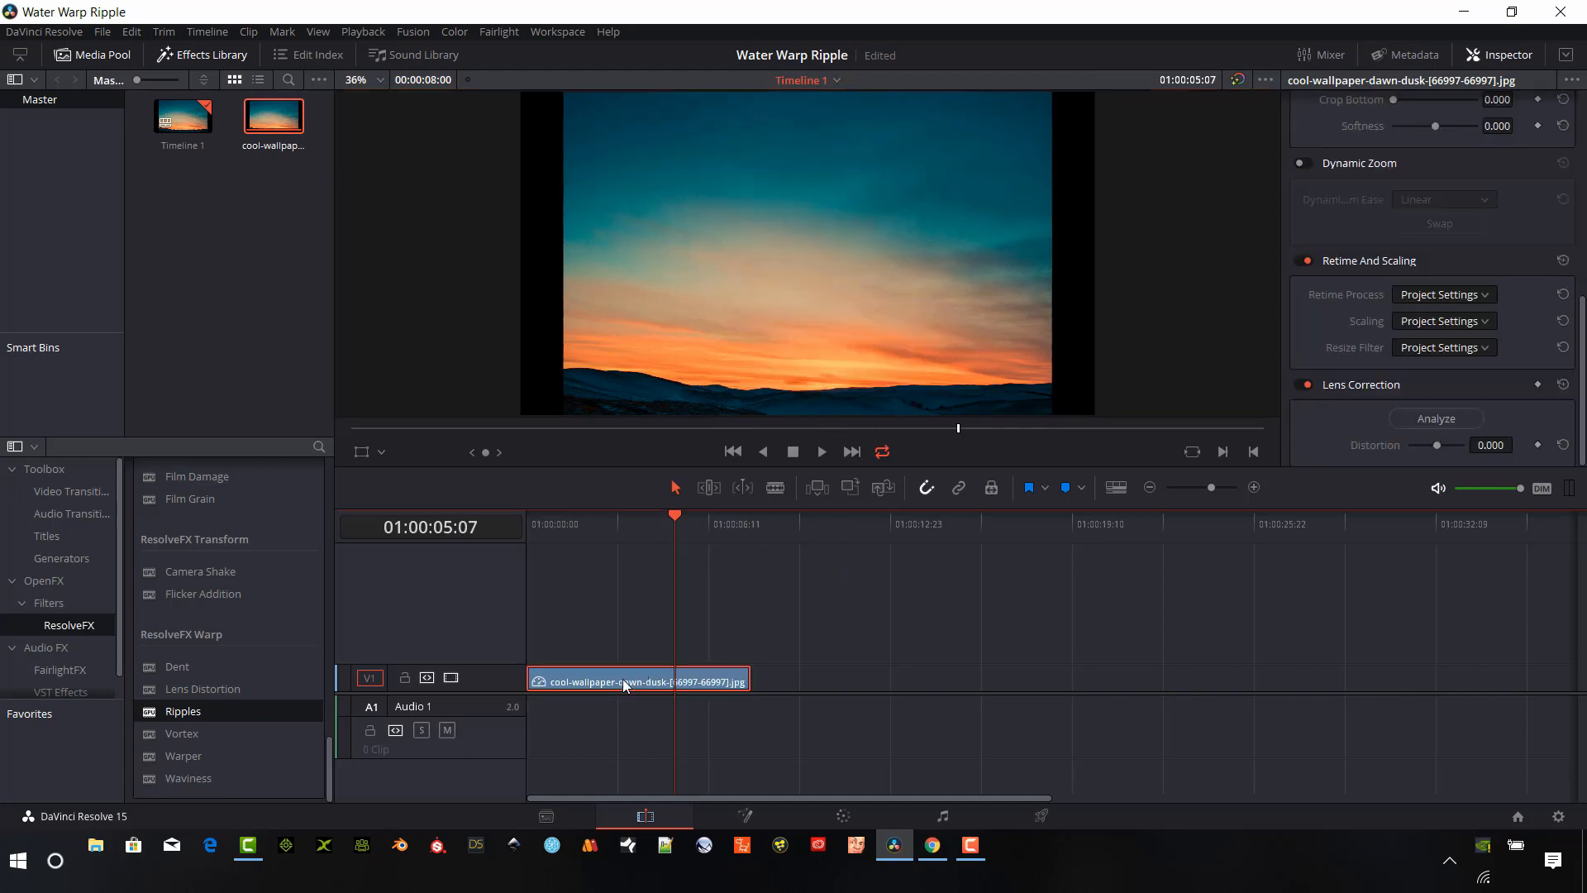
{"action": "left_click", "coordinate": [746, 819]}
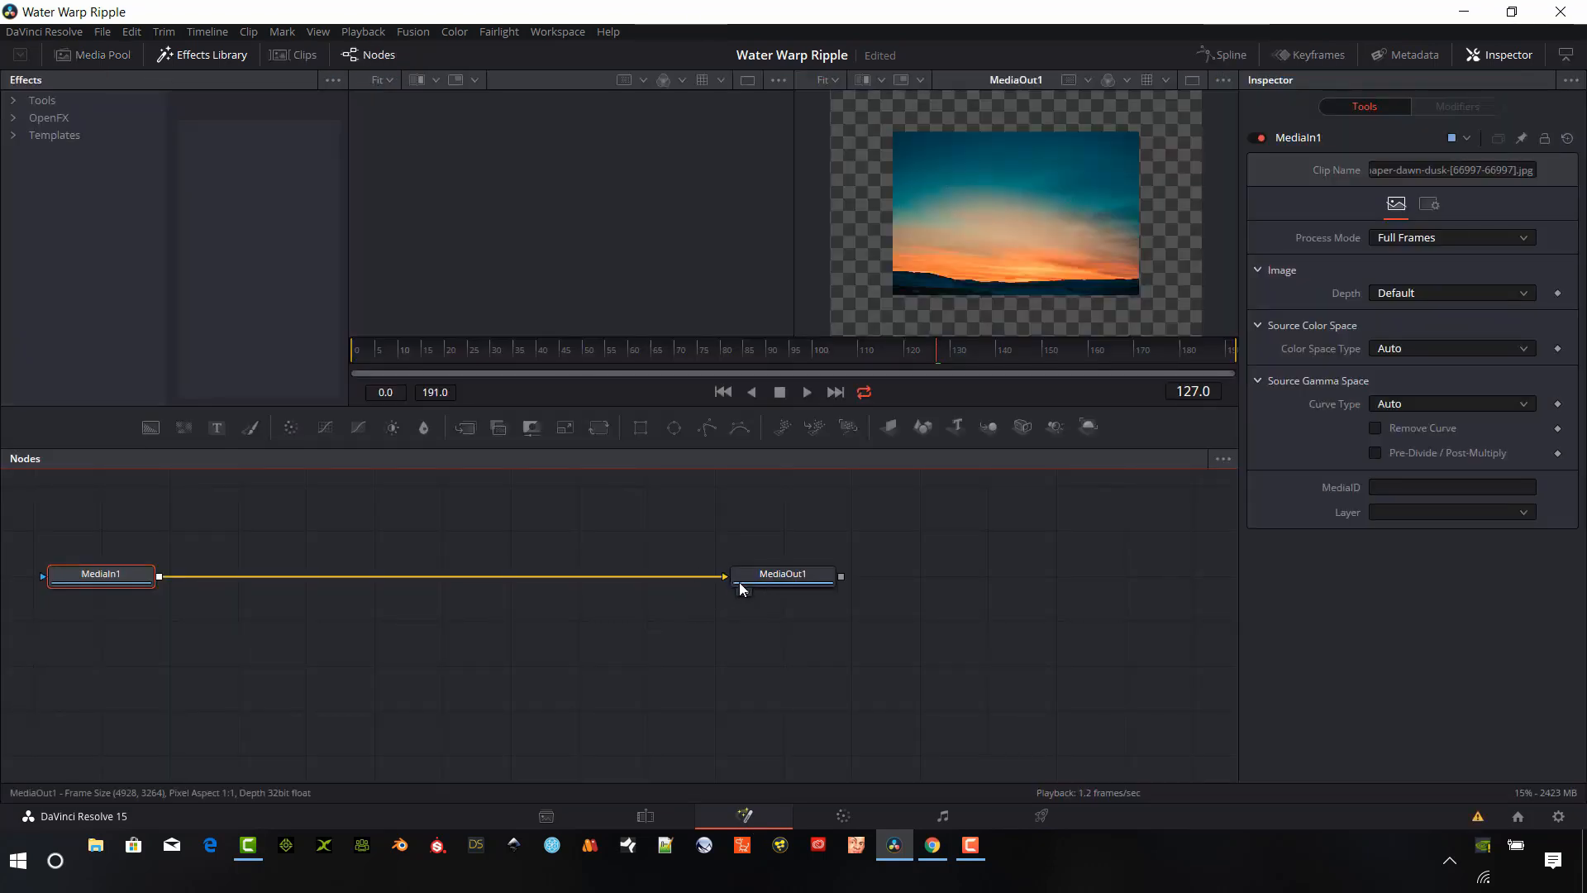
{"action": "left_click_drag", "start_coordinate": [728, 577], "coordinate": [706, 542]}
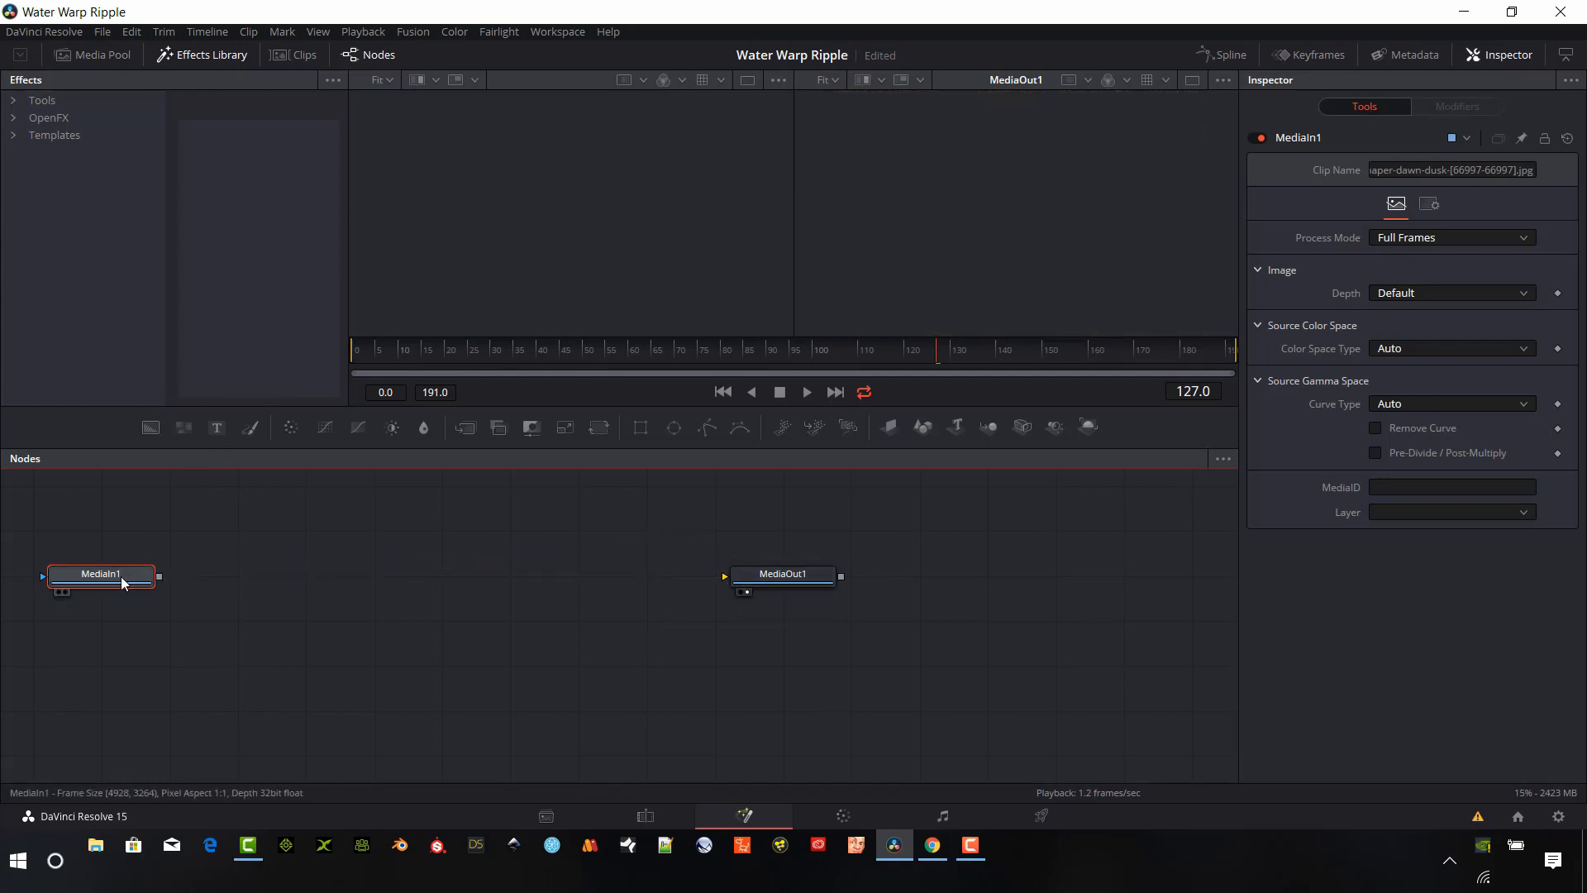
Show MediaIn1 in the first viewer and add a Transform node after it
{"action": "key", "text": "1"}
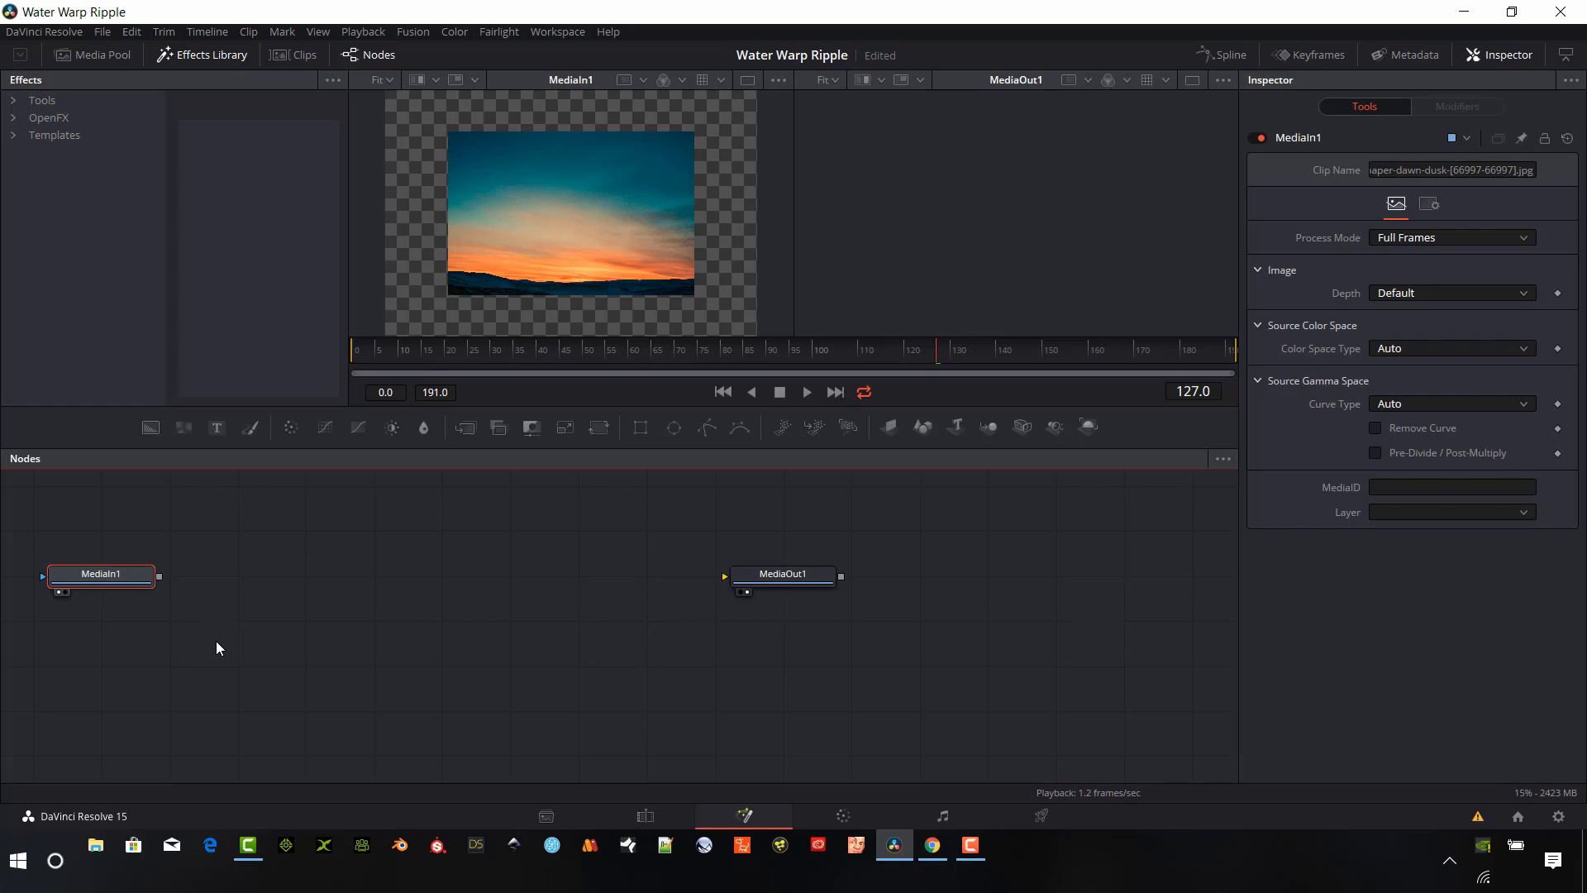
{"action": "key", "text": "shift+space"}
{"action": "type", "text": "Transform"}
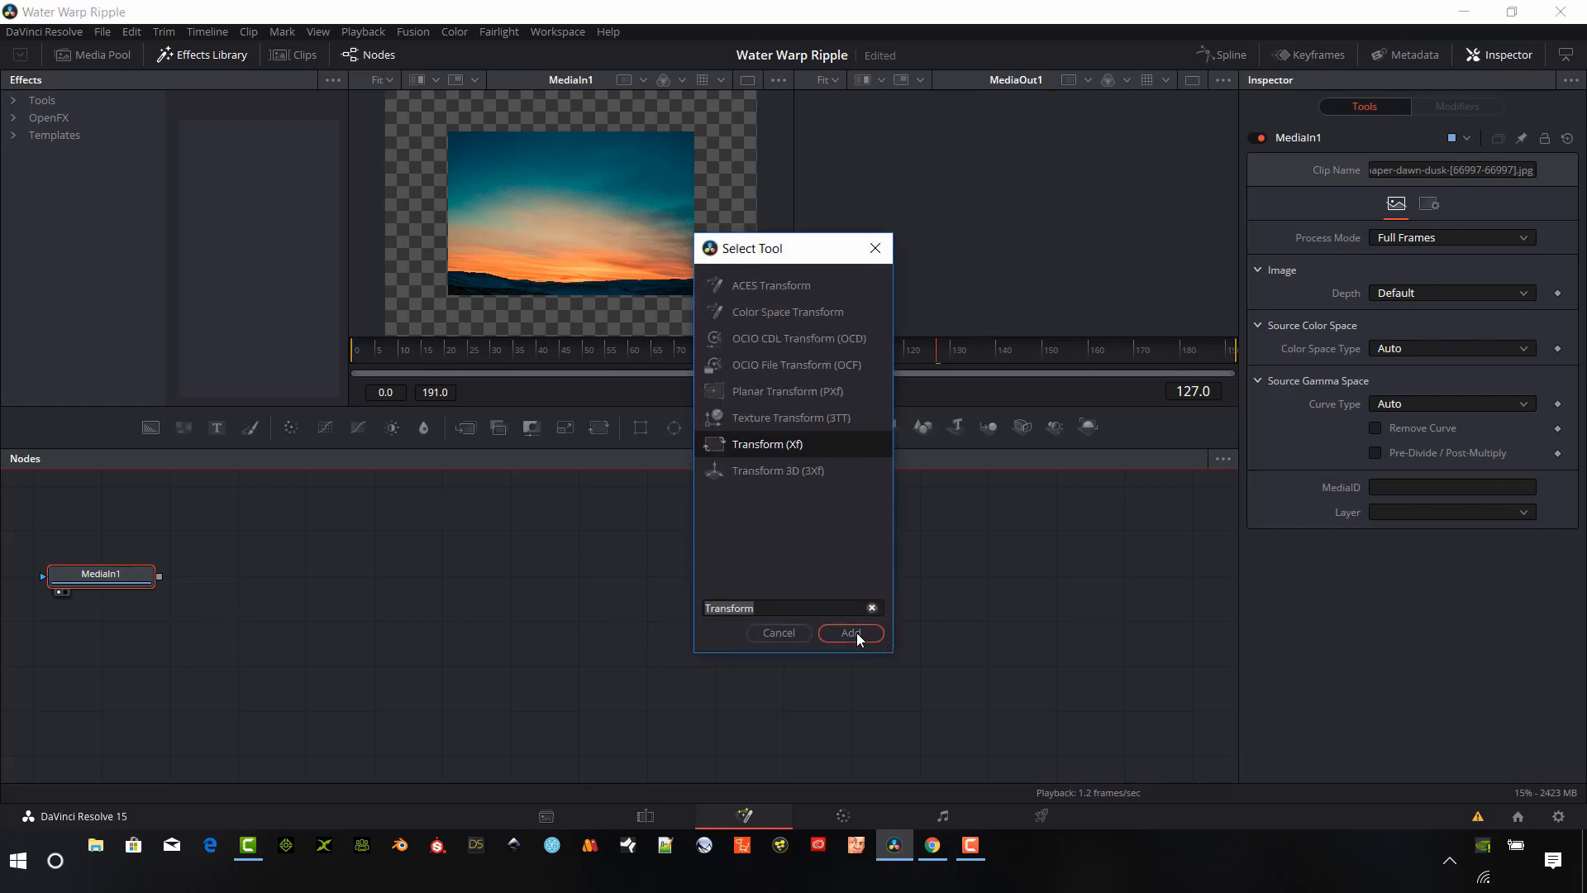
{"action": "left_click", "coordinate": [851, 632]}
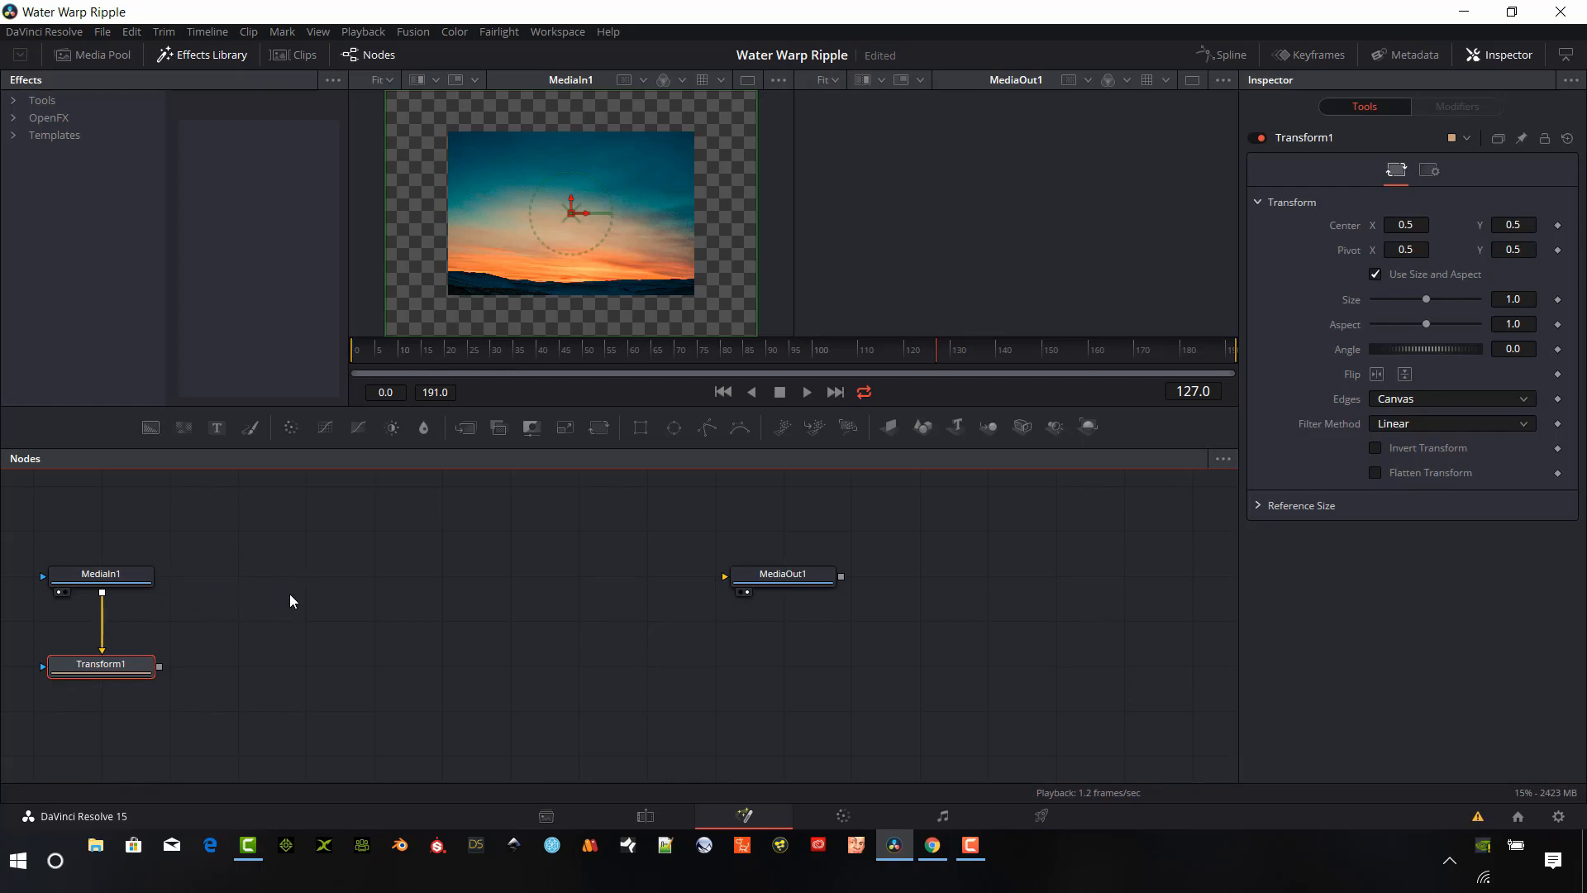
Add a Blinn material node and place it unconnected between MediaIn1 and MediaOut1
{"action": "key", "text": "shift+space"}
{"action": "type", "text": "bli"}
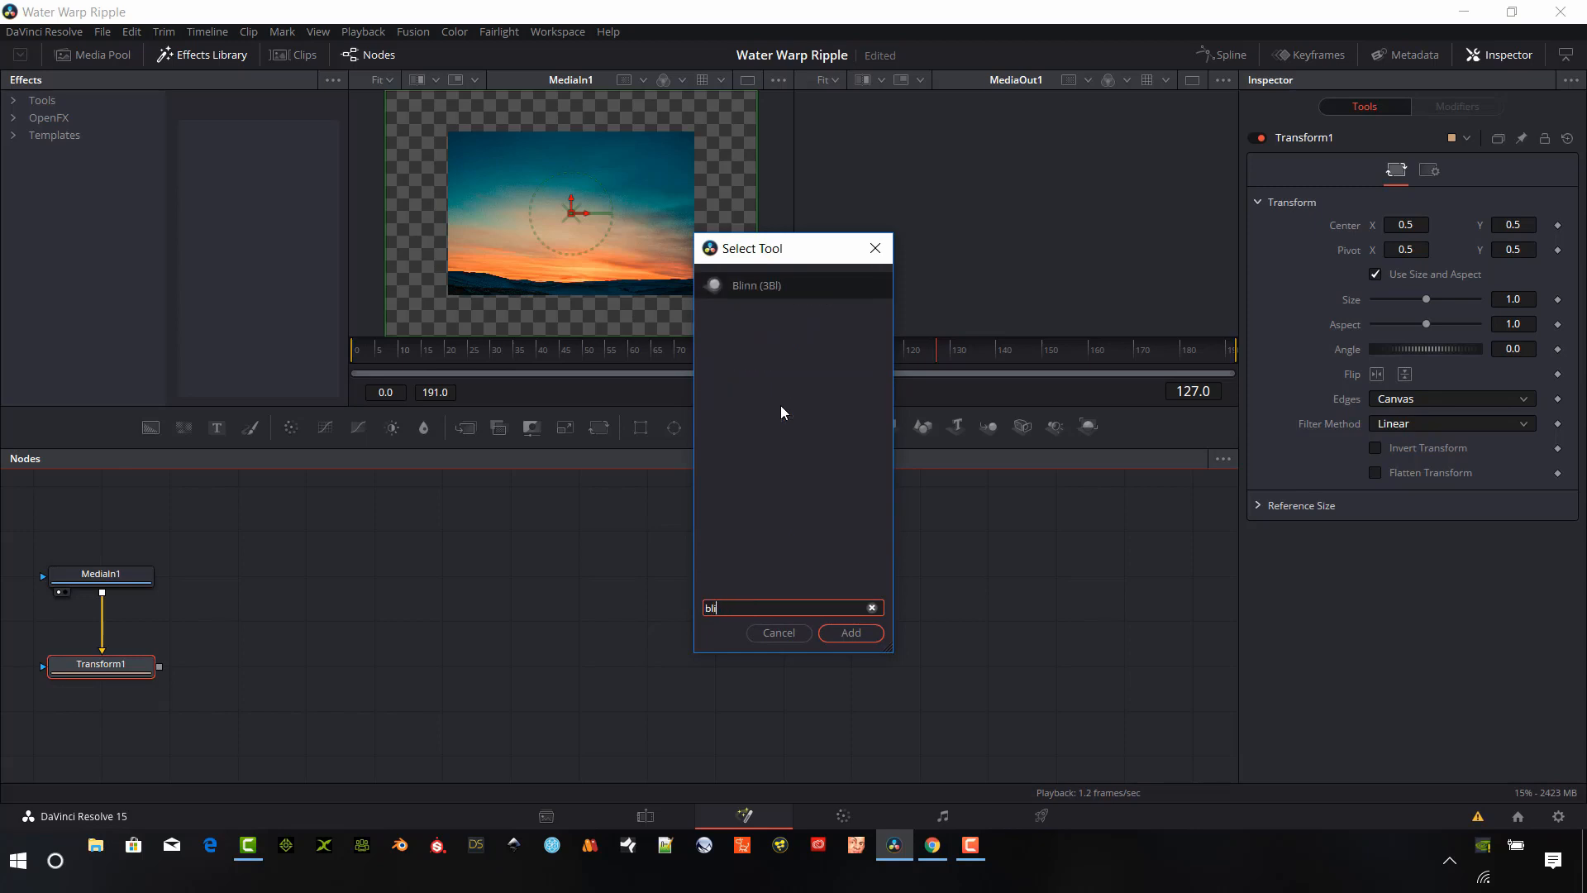
{"action": "left_click", "coordinate": [787, 291]}
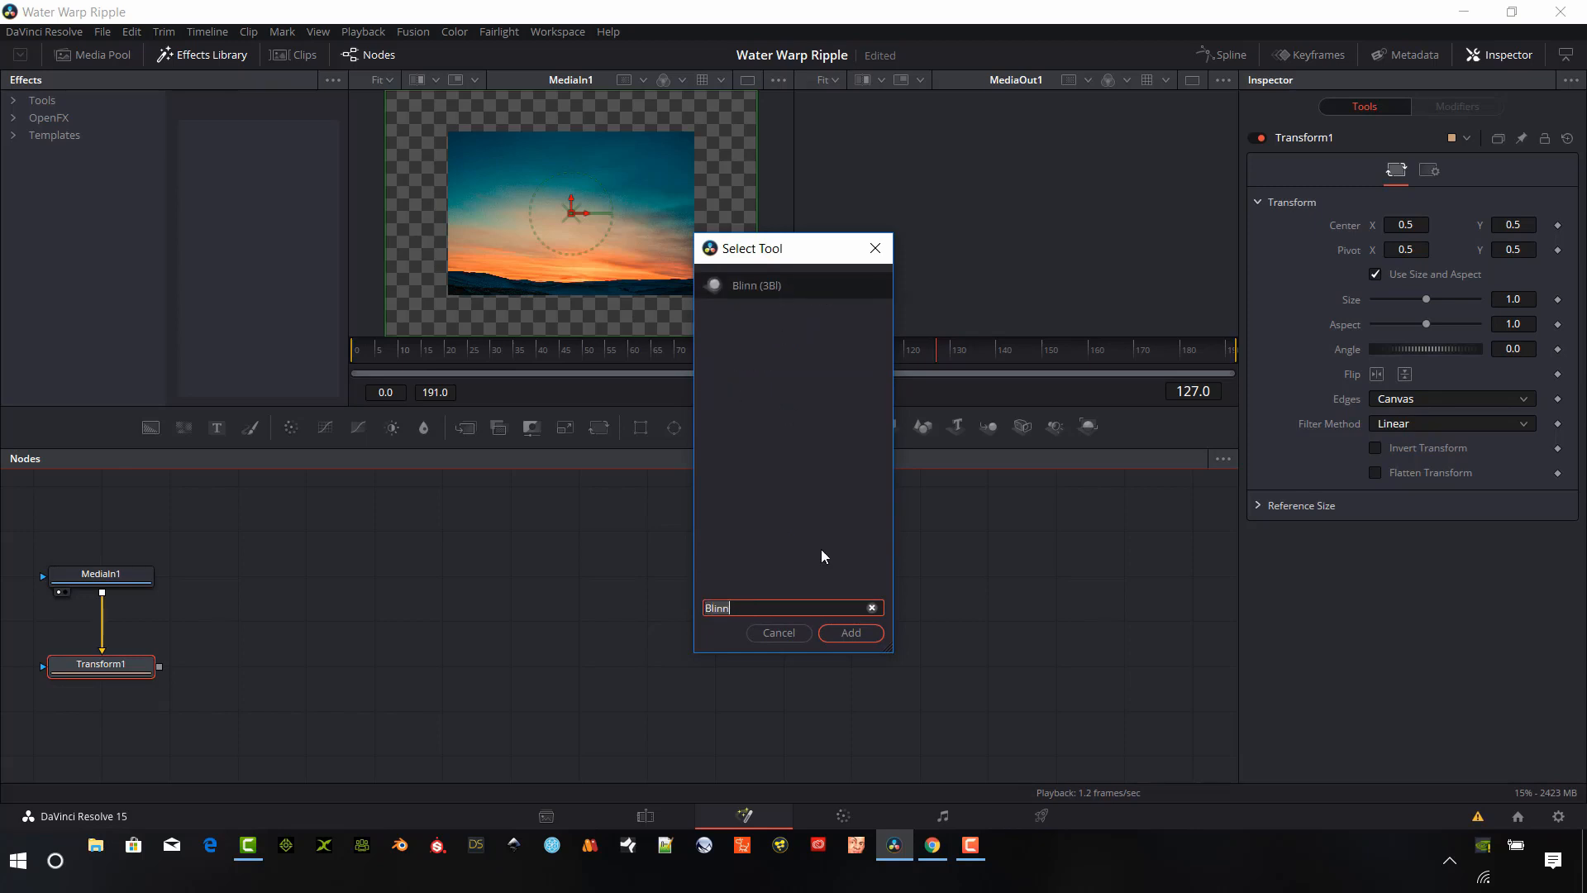
{"action": "left_click", "coordinate": [851, 632]}
{"action": "left_click_drag", "start_coordinate": [101, 707], "coordinate": [363, 585]}
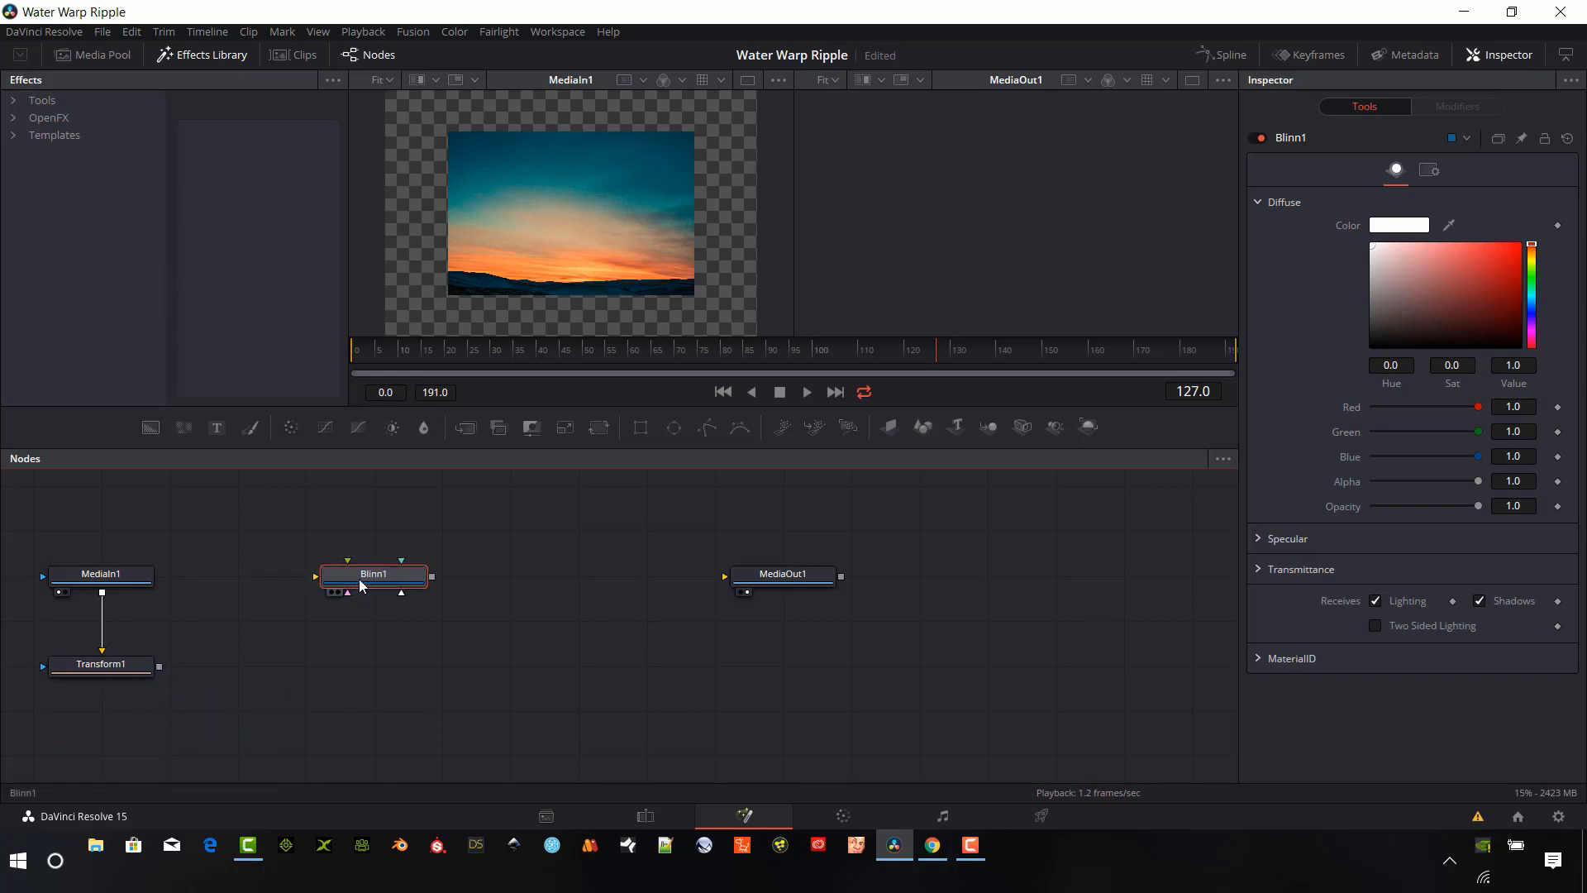
Paste a copy of the Blinn node and place it below Transform1, leaving room for a node between them
{"action": "right_click", "coordinate": [237, 719]}
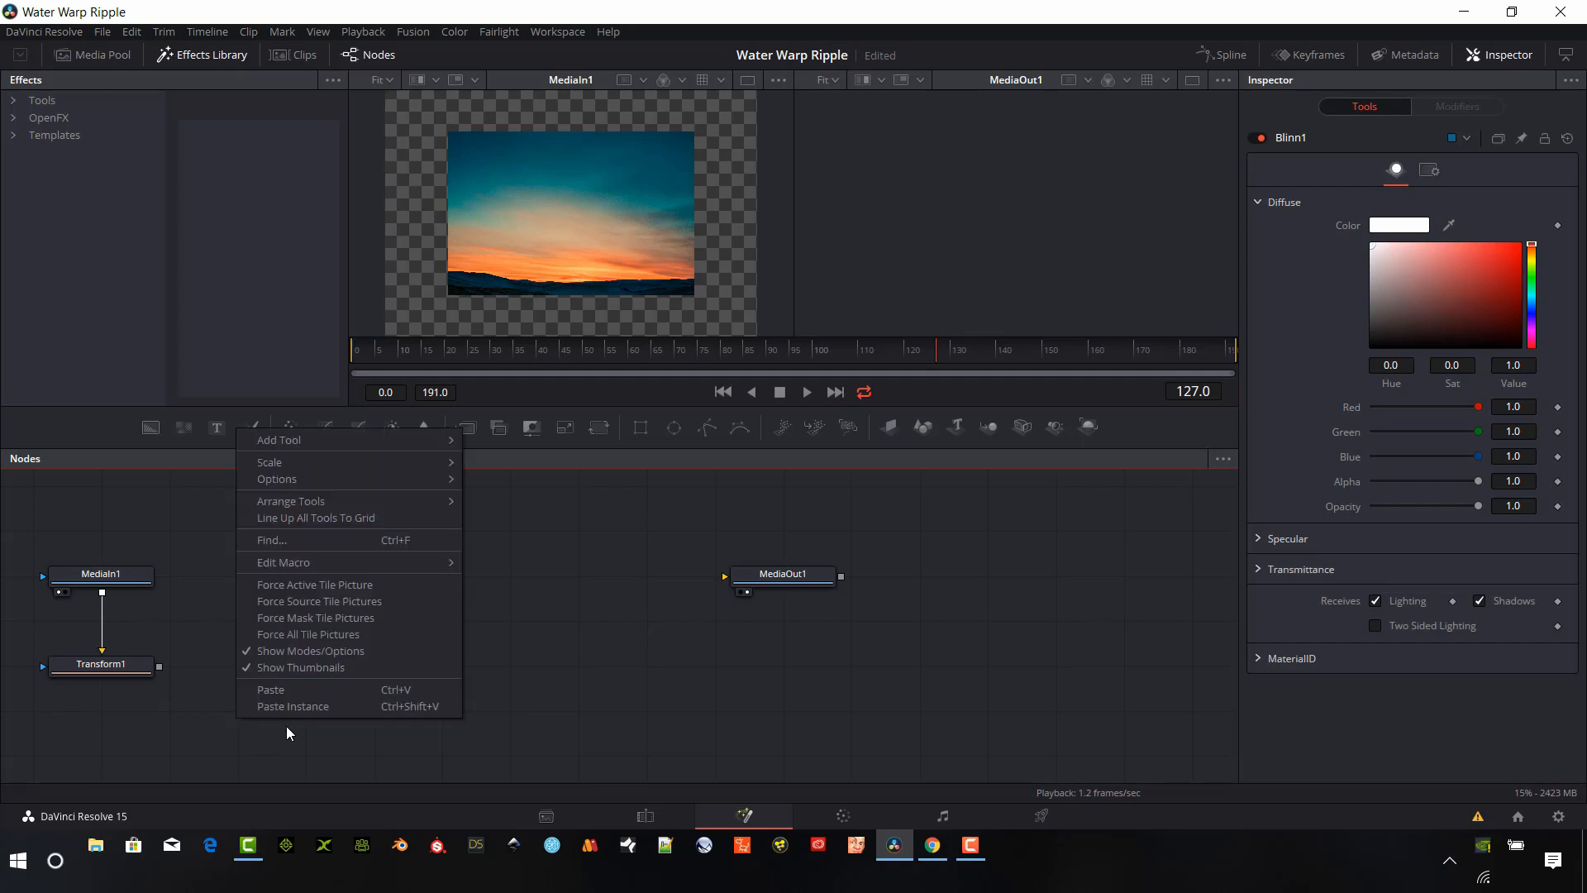
{"action": "left_click", "coordinate": [281, 709]}
{"action": "left_click_drag", "start_coordinate": [255, 712], "coordinate": [118, 754]}
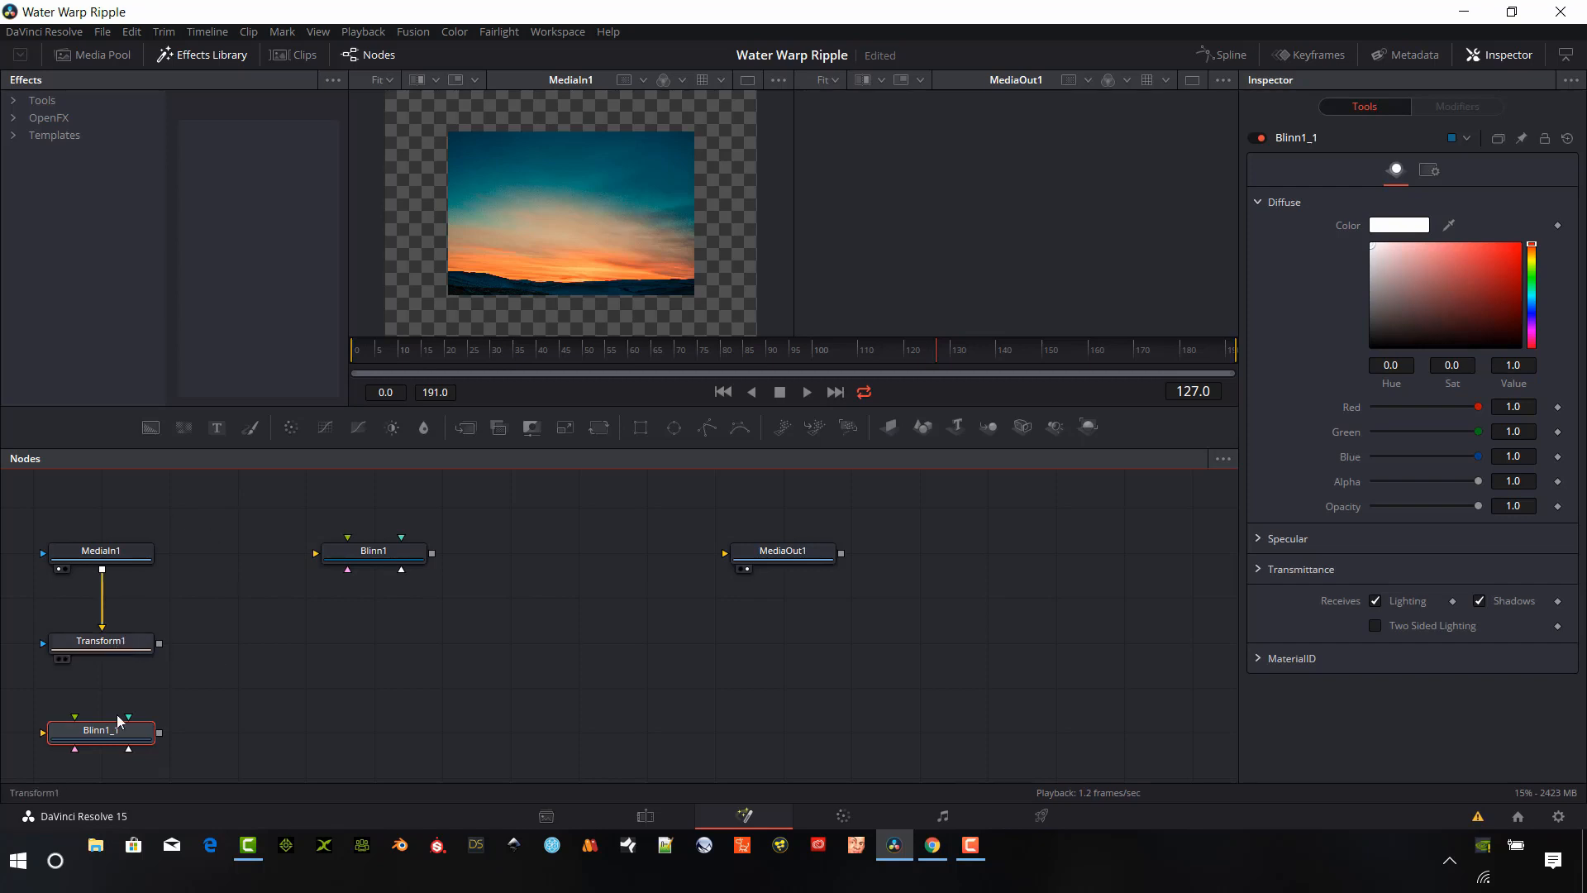
{"action": "left_click_drag", "start_coordinate": [113, 726], "coordinate": [116, 770]}
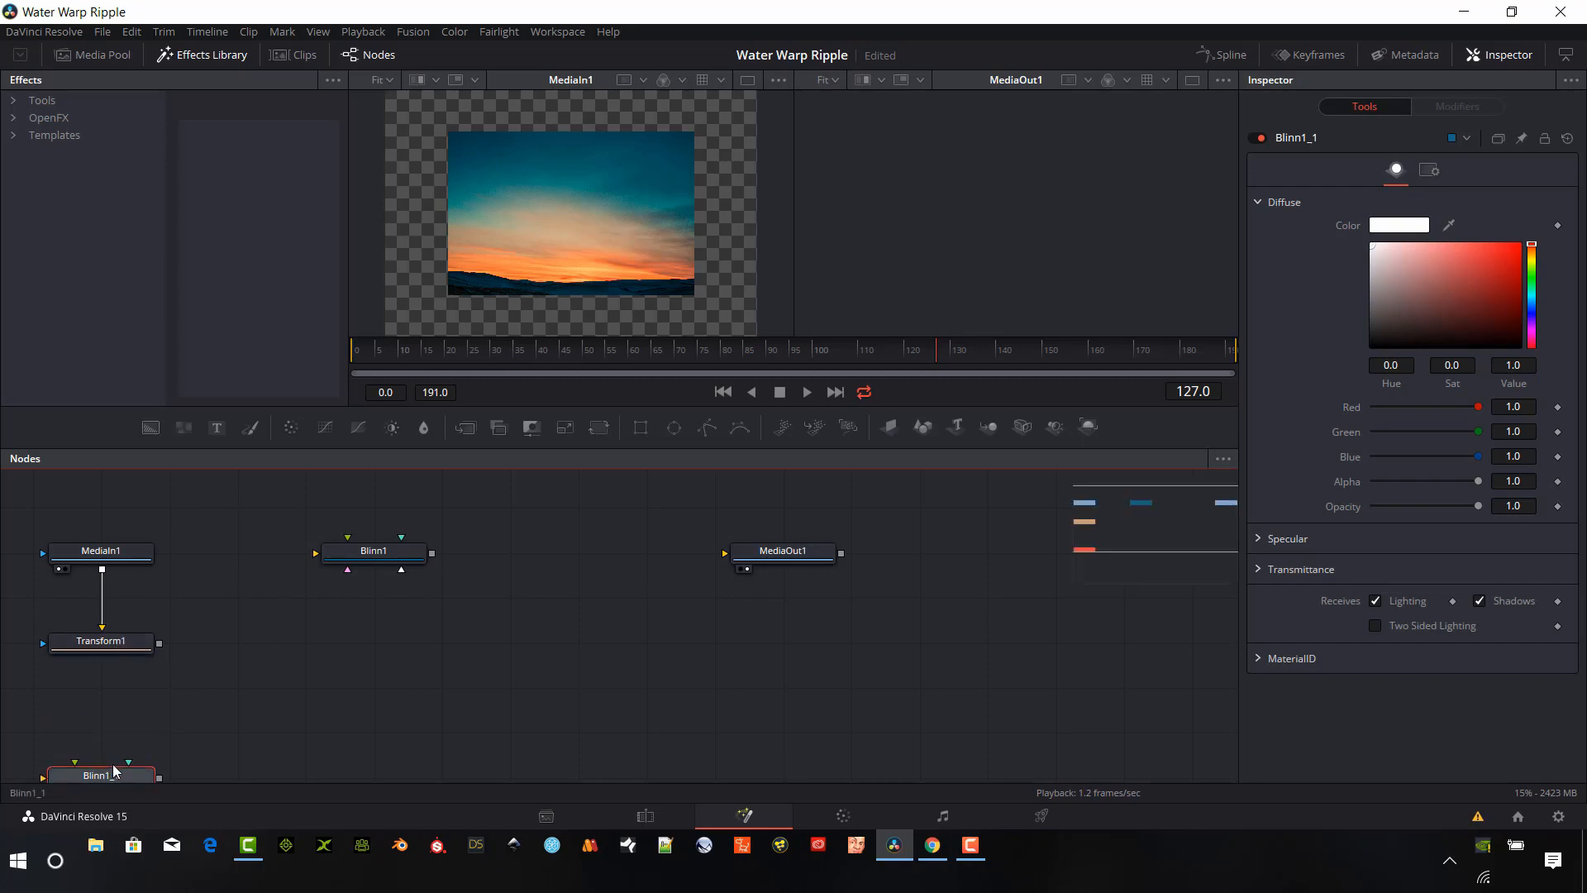
Add a Ripples node below Transform1 and feed the Transform1 output into it
{"action": "left_click", "coordinate": [109, 699]}
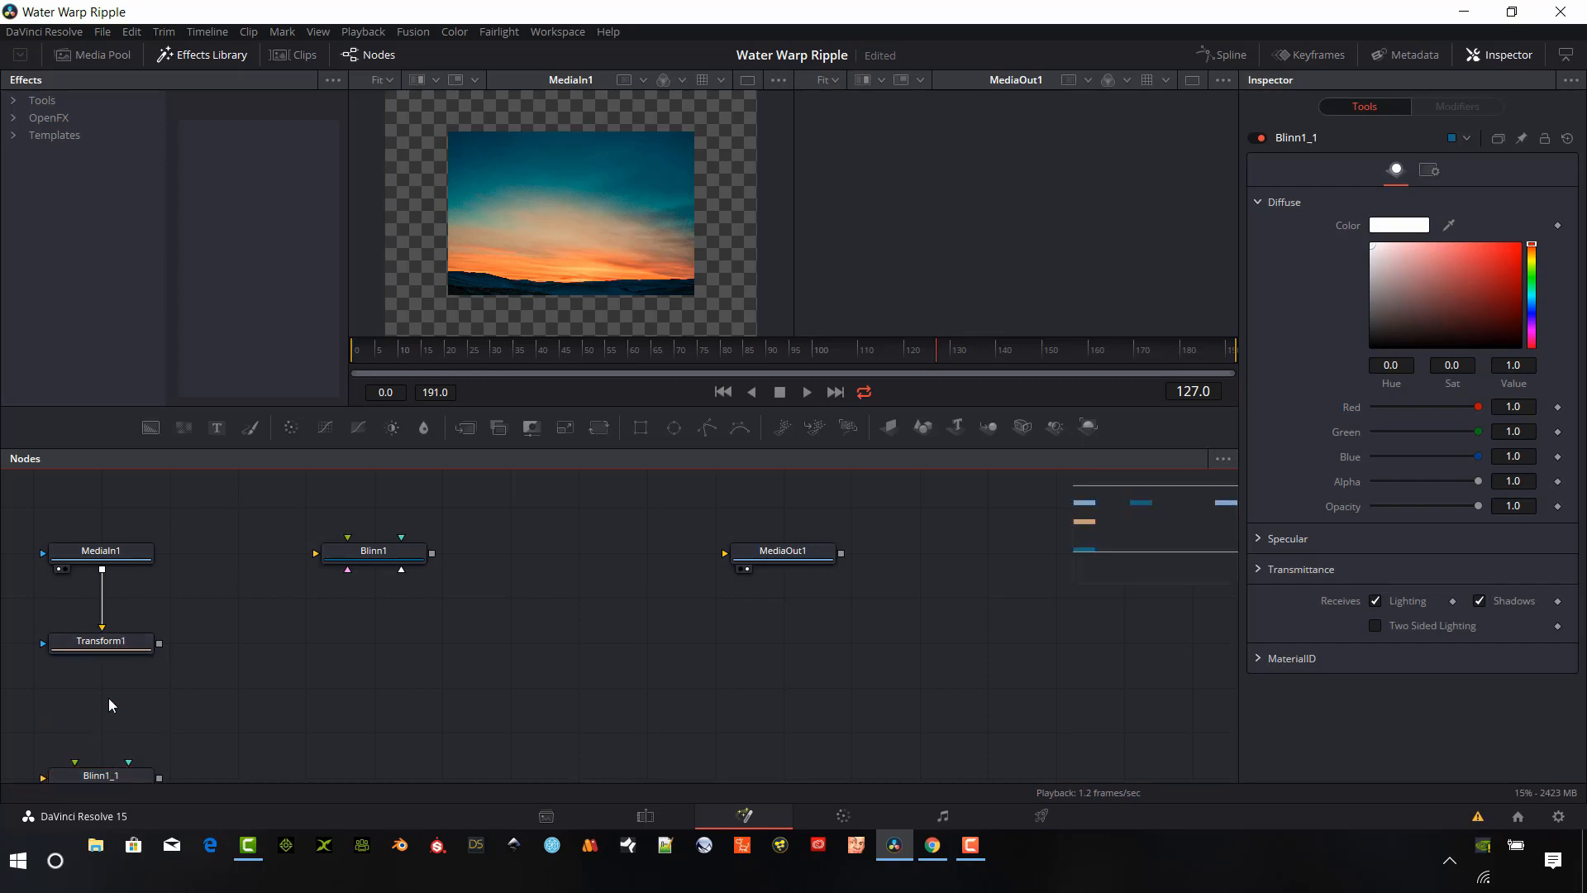
{"action": "key", "text": "ctrl+space"}
{"action": "type", "text": "Blinn"}
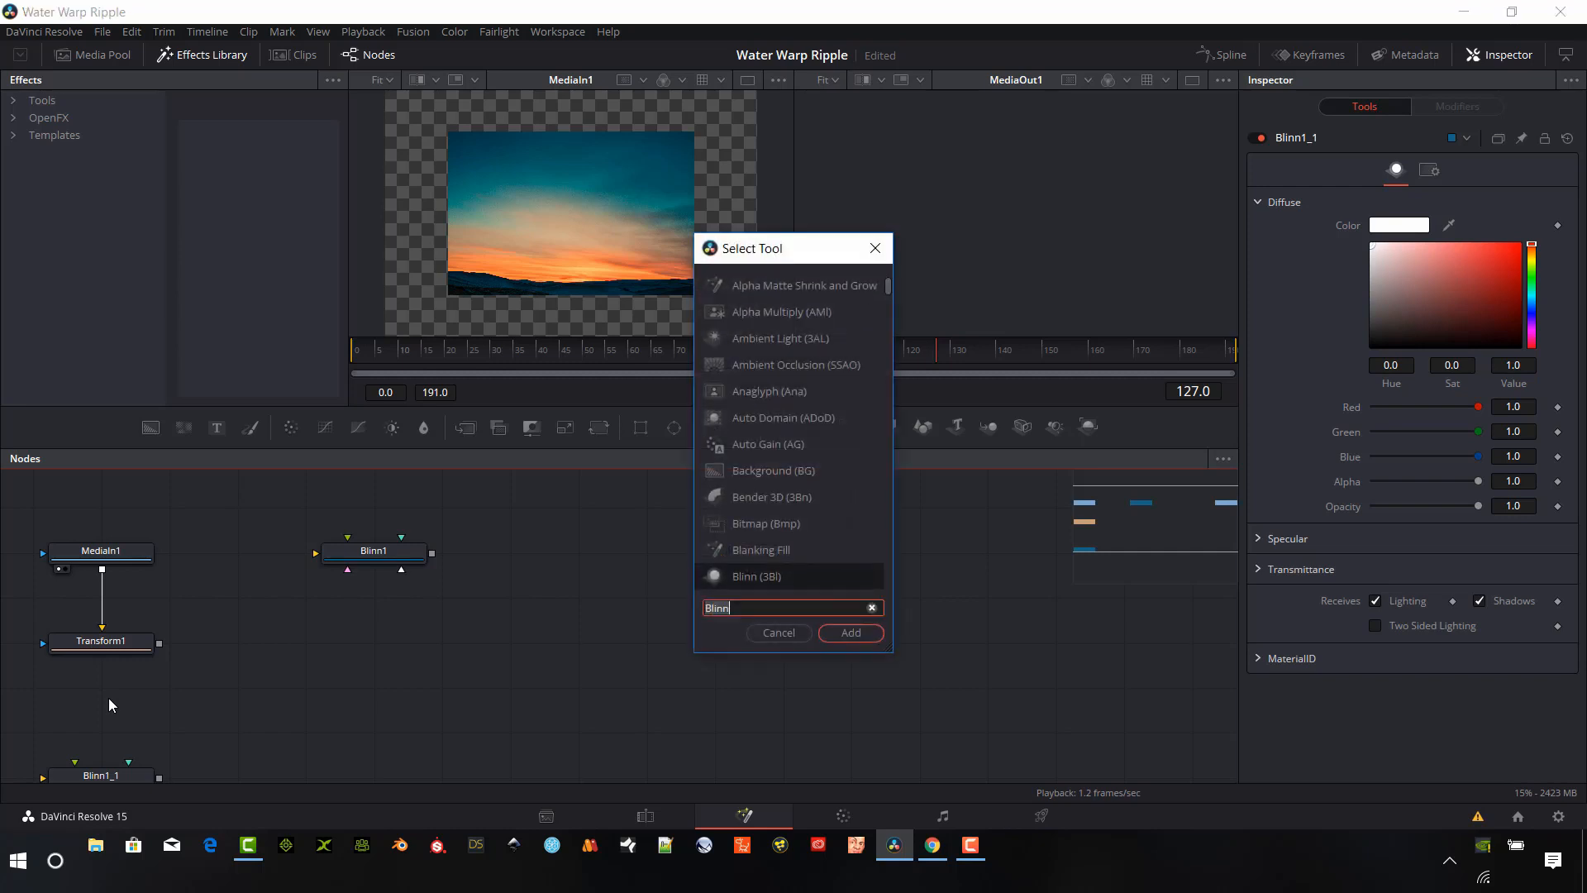
{"action": "type", "text": "ripp"}
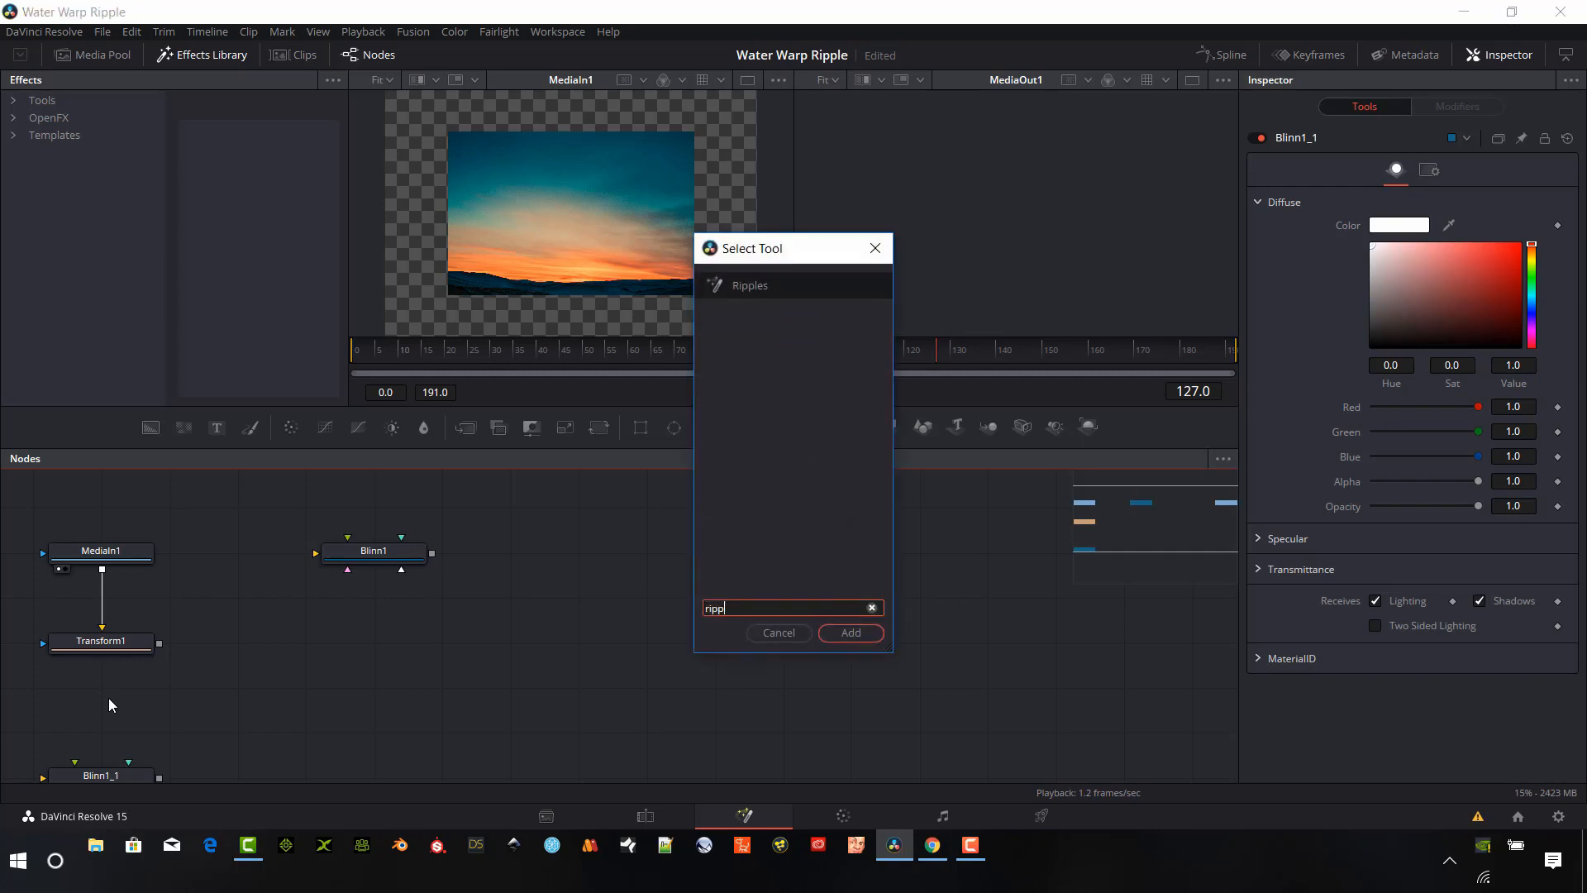
{"action": "left_click", "coordinate": [840, 632]}
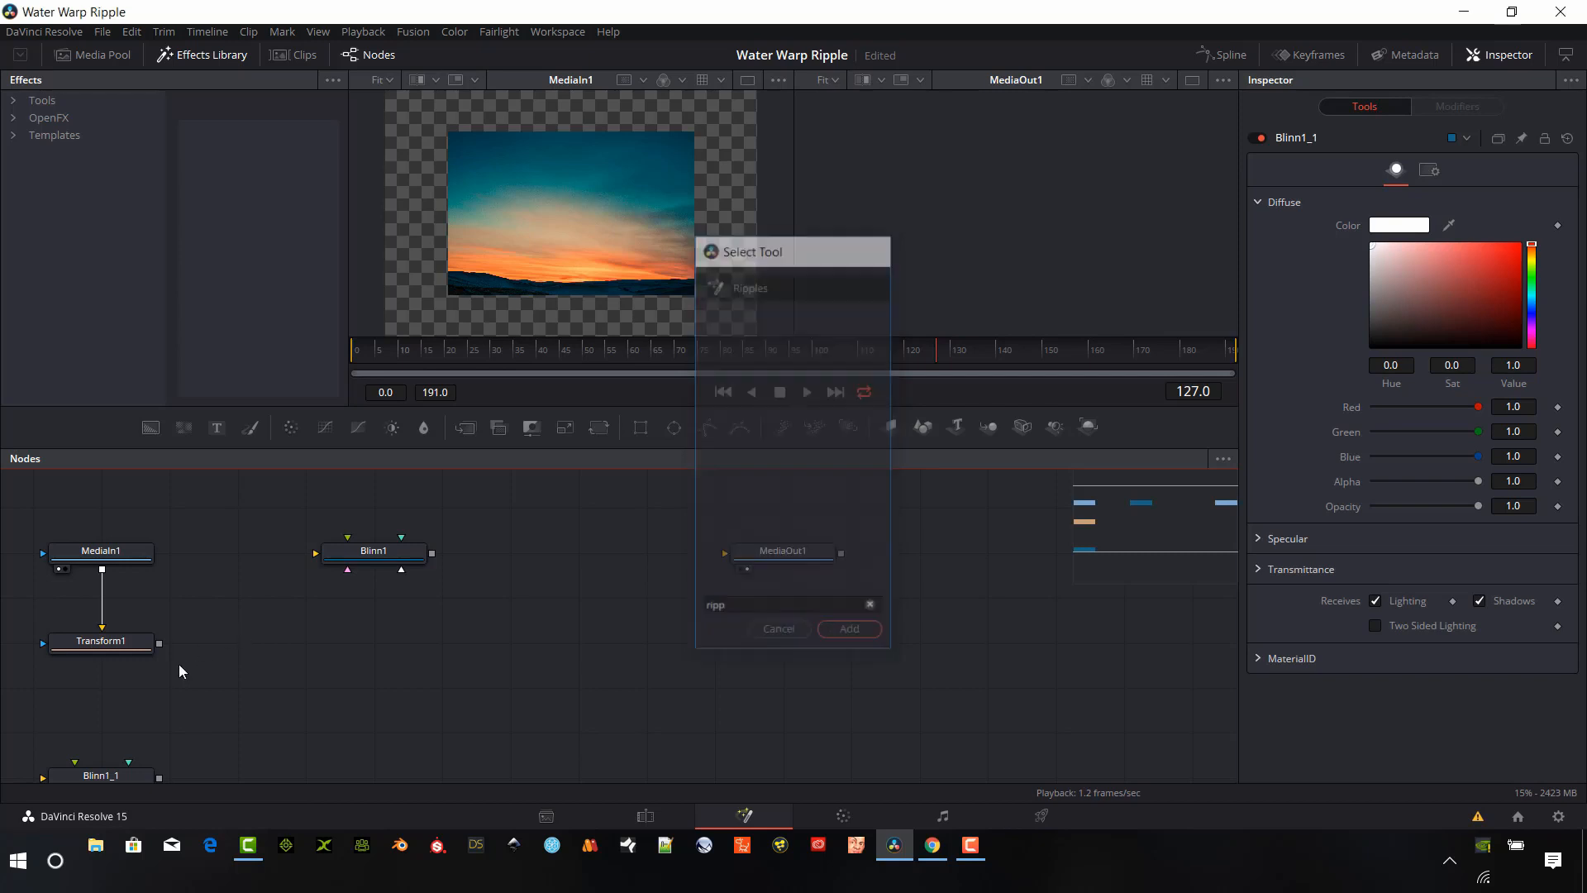
{"action": "left_click_drag", "start_coordinate": [158, 643], "coordinate": [45, 691]}
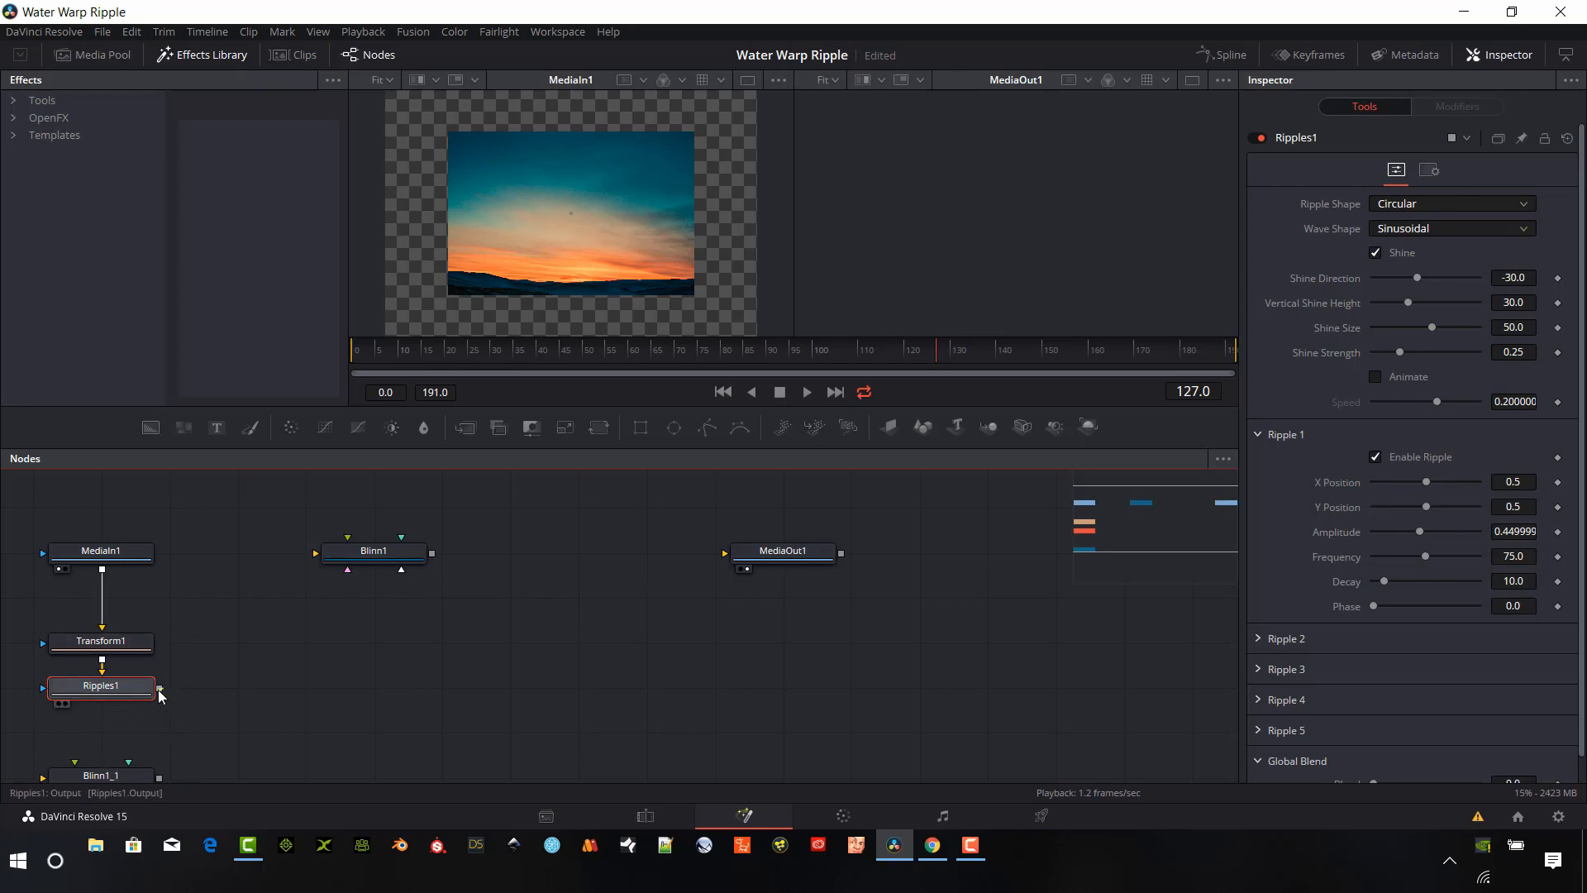
Connect the Ripples1 output to Blinn1_1 and the MediaIn1 output to Blinn1
{"action": "left_click_drag", "start_coordinate": [160, 688], "coordinate": [125, 746]}
{"action": "left_click", "coordinate": [125, 748]}
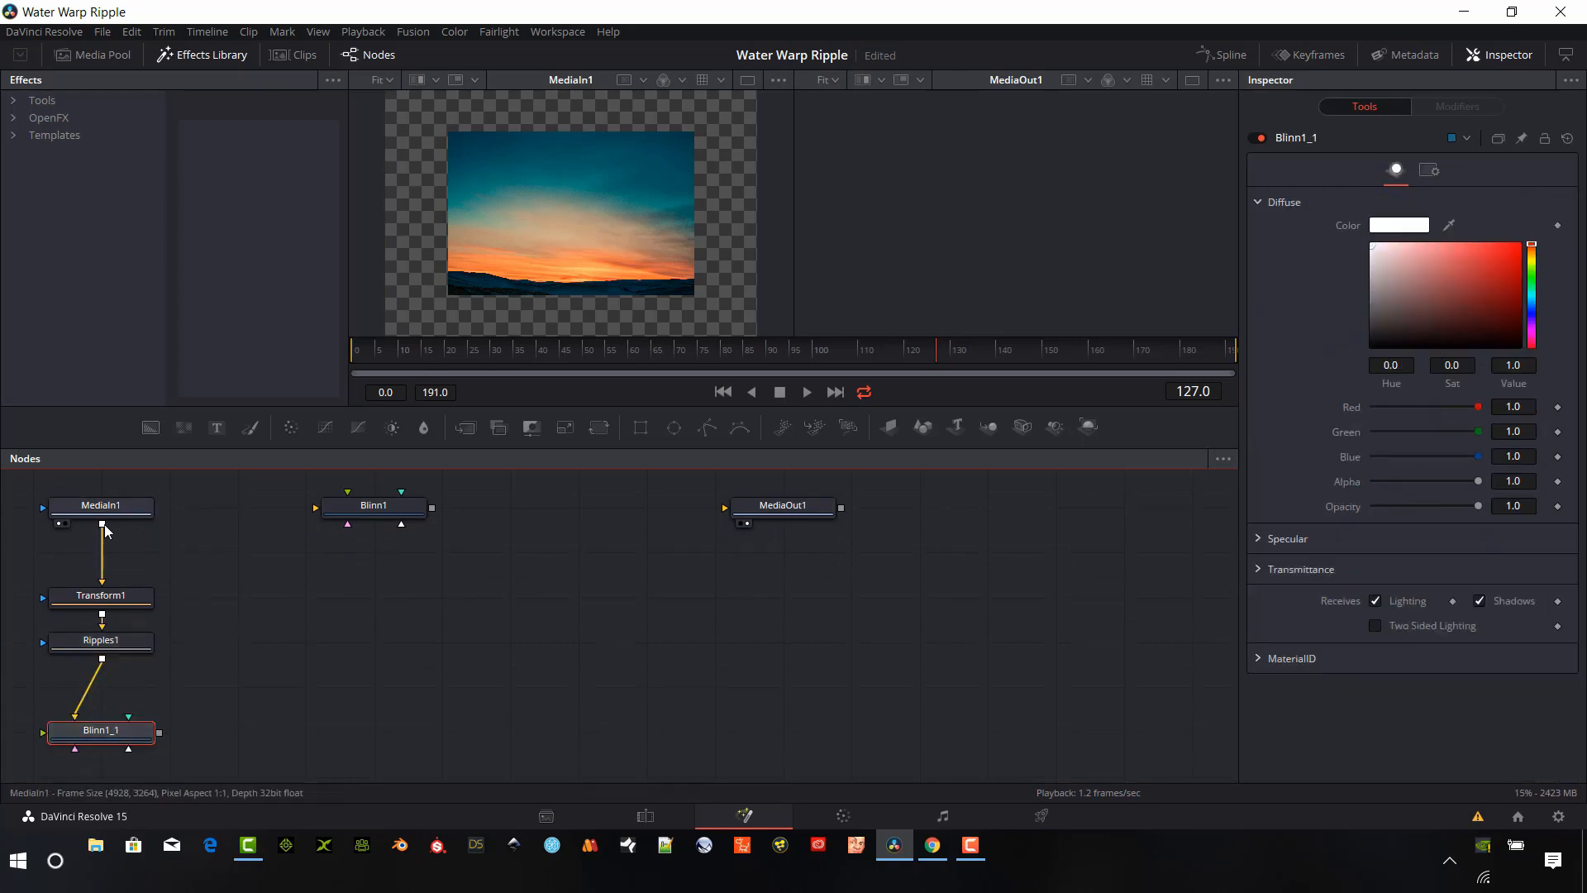
{"action": "left_click_drag", "start_coordinate": [102, 523], "coordinate": [346, 518]}
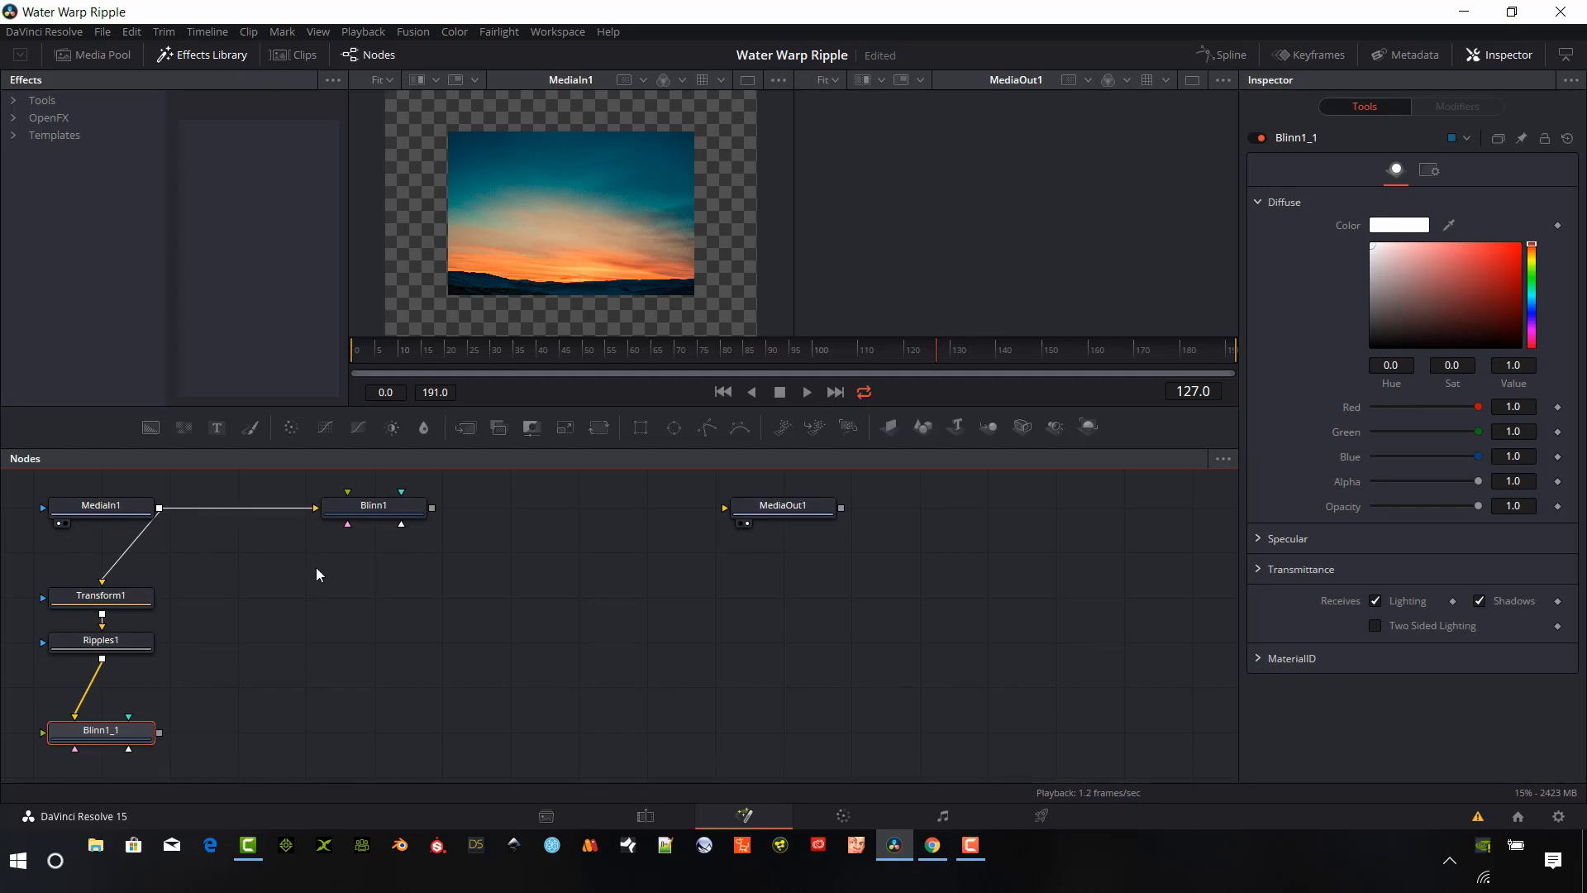
Add one Shape 3D node below Blinn1_1 and another below Blinn1
{"action": "scroll", "coordinate": [349, 651], "scroll_direction": "down", "scroll_amount": 2}
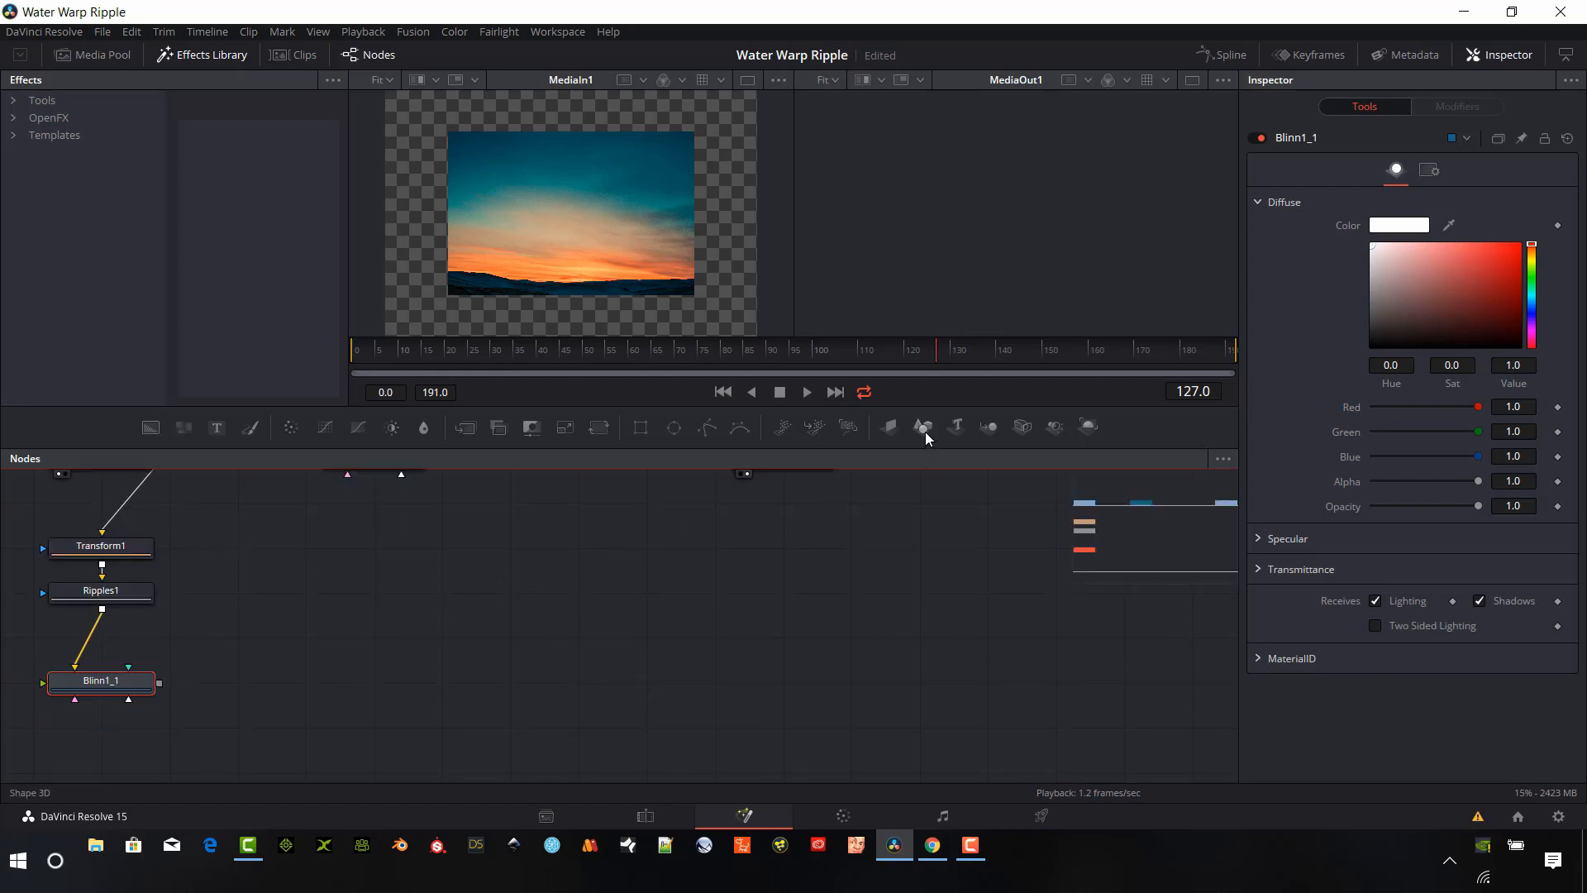
{"action": "left_click_drag", "start_coordinate": [925, 429], "coordinate": [124, 762]}
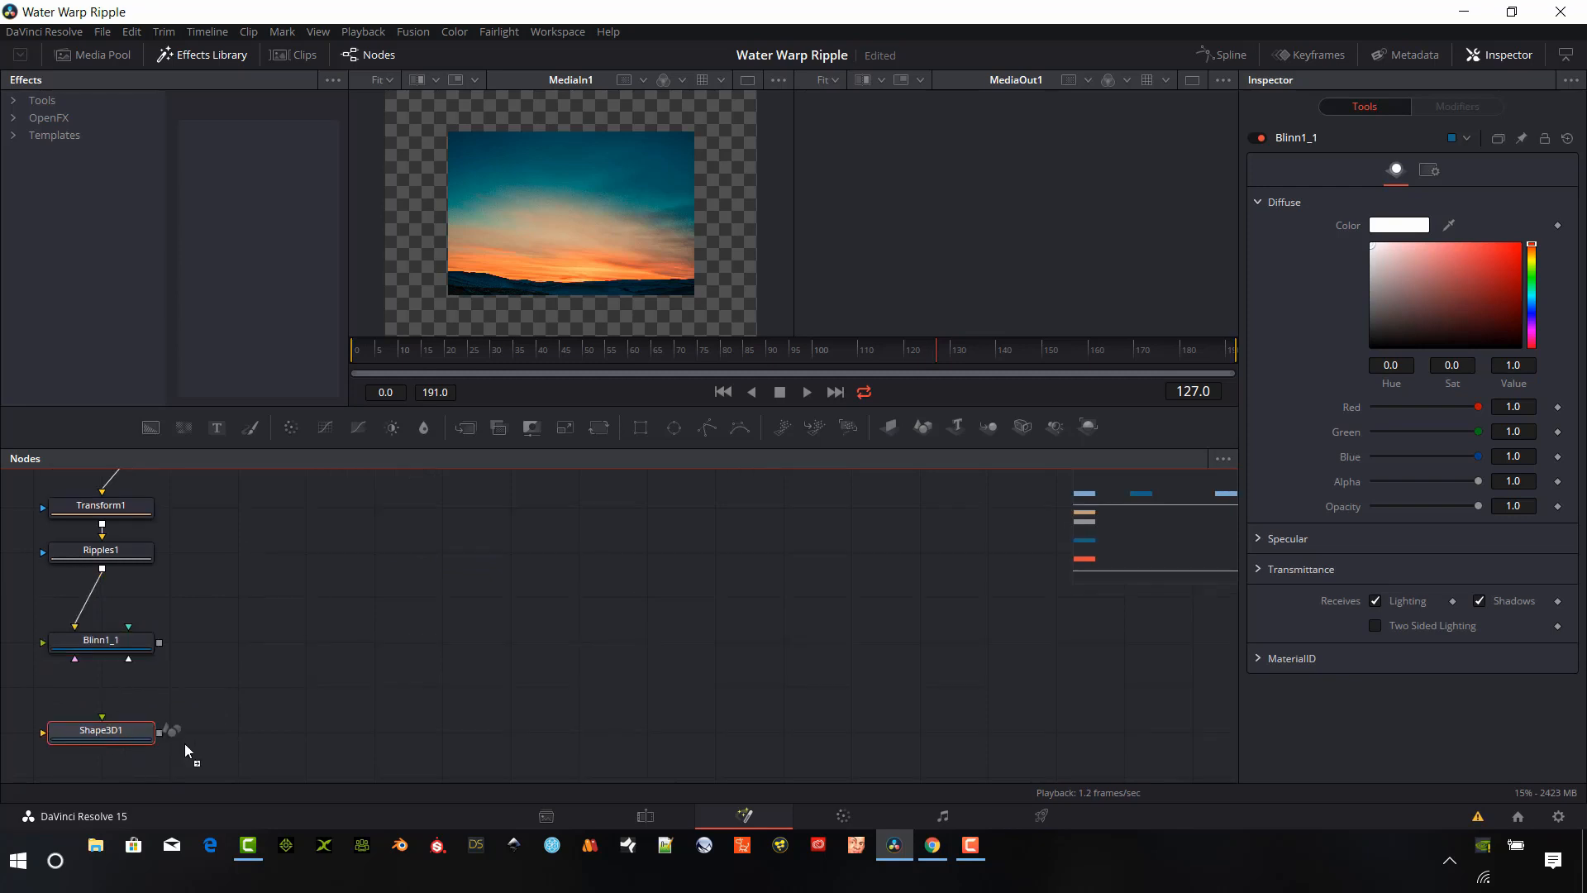
{"action": "scroll", "coordinate": [660, 569], "scroll_direction": "up", "scroll_amount": 2}
{"action": "left_click_drag", "start_coordinate": [921, 431], "coordinate": [387, 594]}
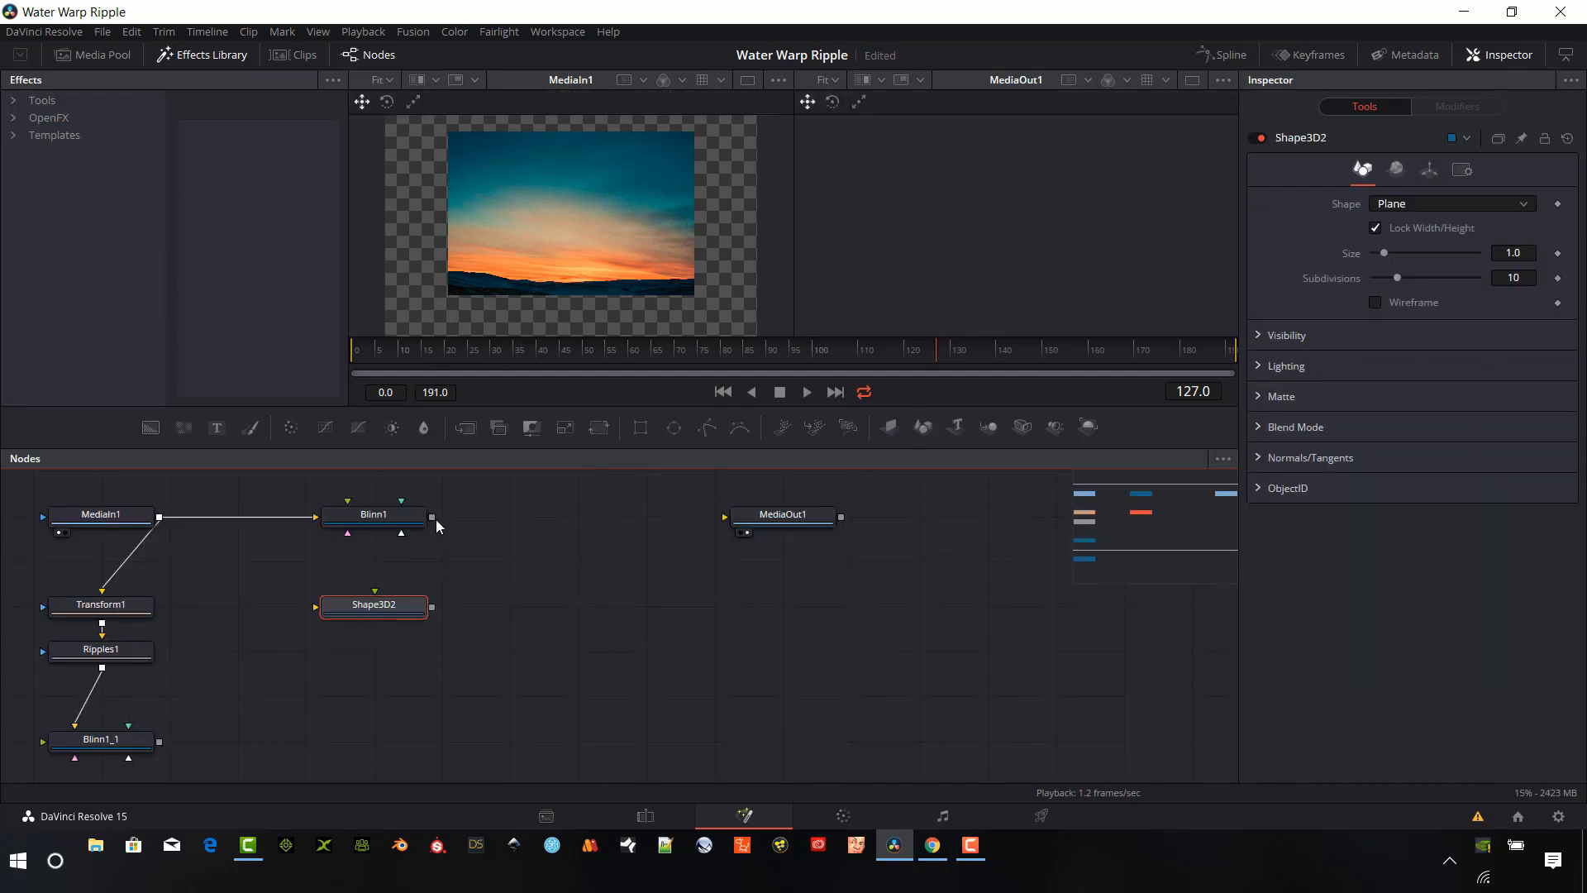
Connect Blinn1 to Shape3D2 and Blinn1_1 to Shape3D1, placing each shape node directly beneath its material
{"action": "left_click_drag", "start_coordinate": [431, 517], "coordinate": [376, 606]}
{"action": "scroll", "coordinate": [300, 698], "scroll_direction": "down", "scroll_amount": 3}
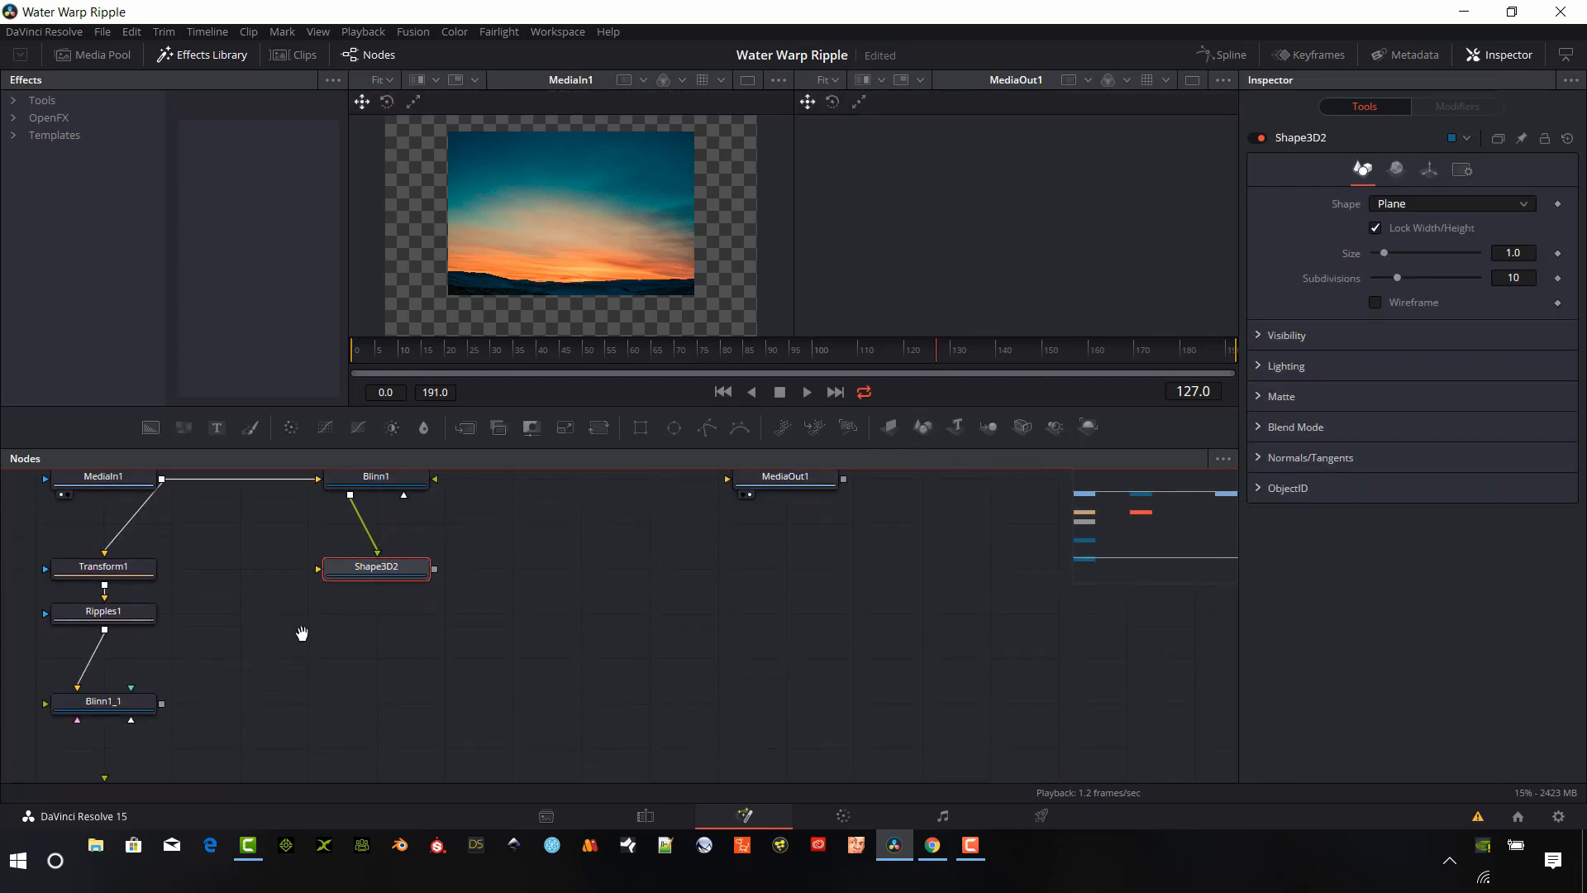
{"action": "left_click_drag", "start_coordinate": [160, 665], "coordinate": [171, 644]}
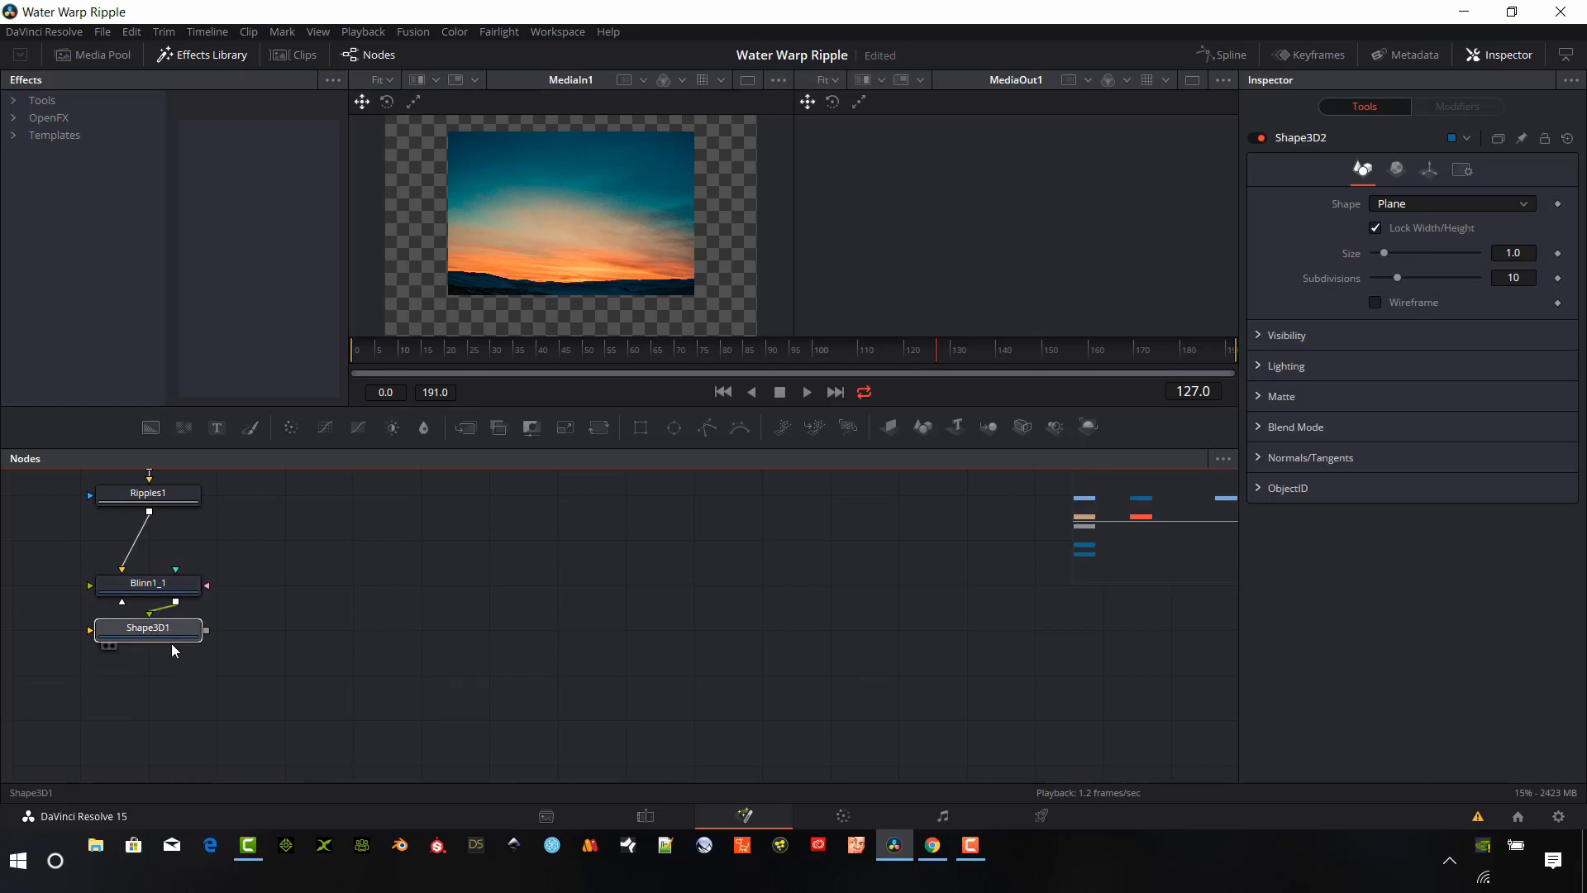
{"action": "scroll", "coordinate": [389, 612], "scroll_direction": "up", "scroll_amount": 3}
{"action": "left_click_drag", "start_coordinate": [417, 590], "coordinate": [416, 545]}
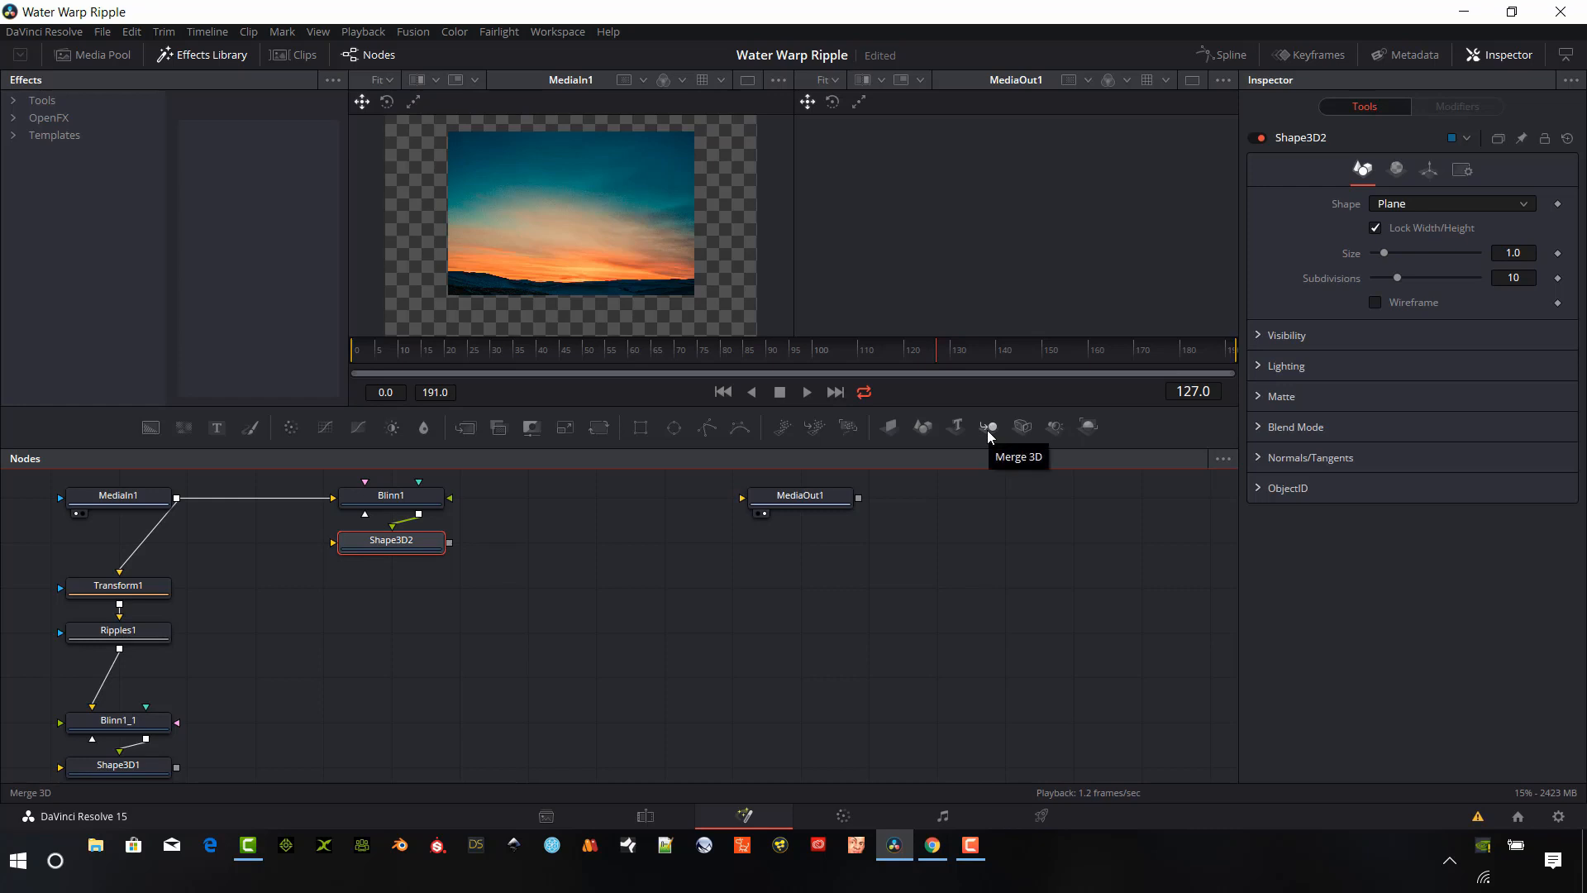
Add a Merge 3D node between the two branches and feed the Shape3D2 and Shape3D1 outputs into it
{"action": "left_click_drag", "start_coordinate": [988, 428], "coordinate": [334, 678]}
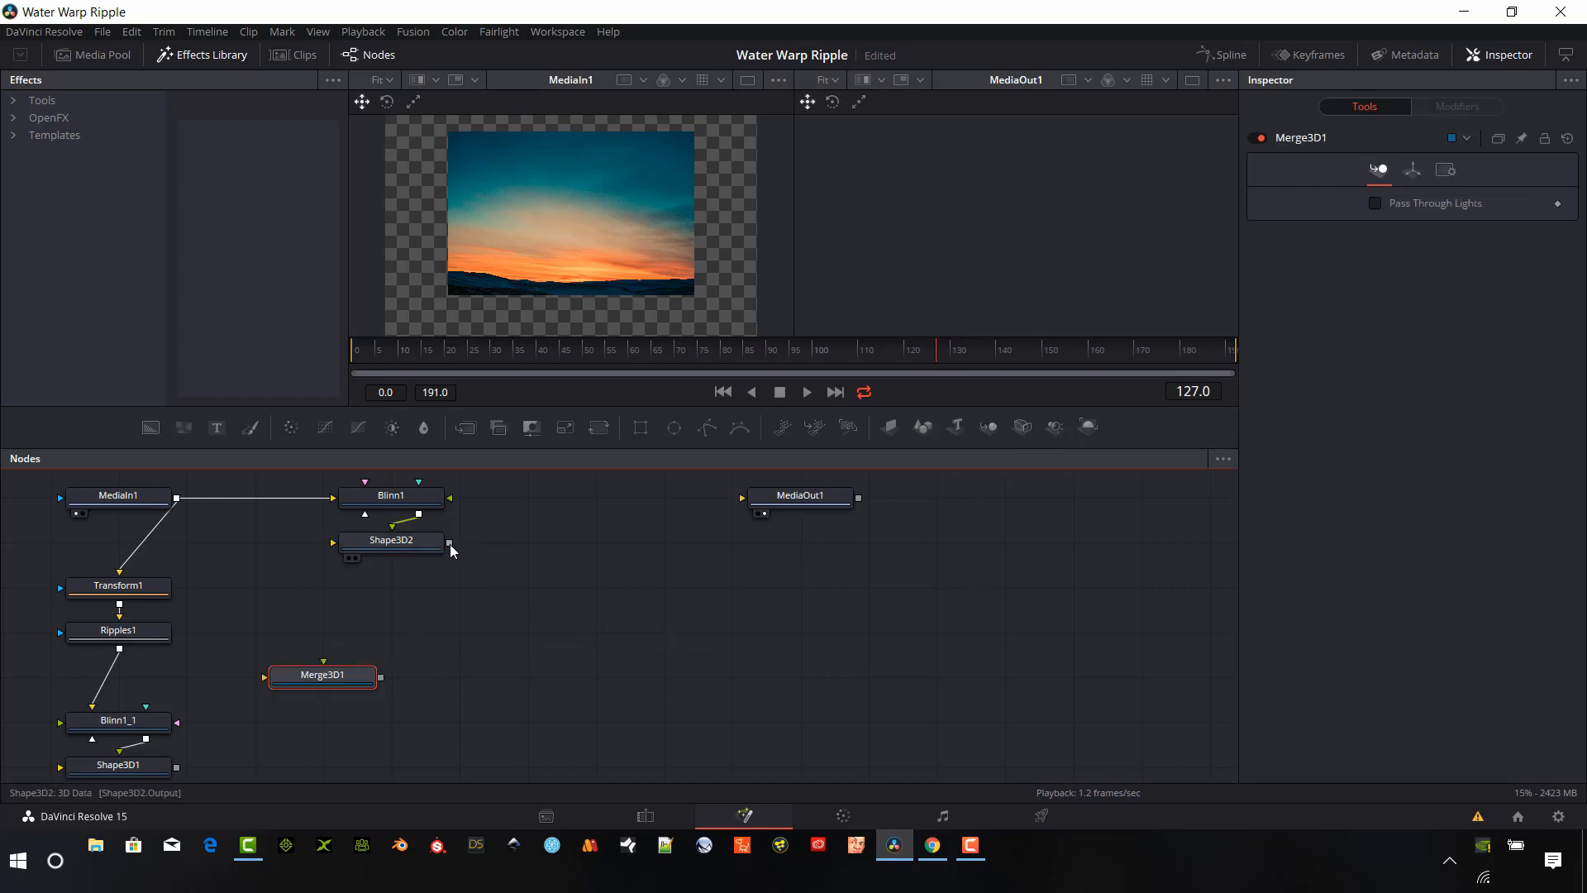
{"action": "scroll", "coordinate": [348, 700], "scroll_direction": "down", "scroll_amount": 2}
{"action": "left_click_drag", "start_coordinate": [234, 673], "coordinate": [364, 590]}
{"action": "left_click_drag", "start_coordinate": [574, 557], "coordinate": [452, 692]}
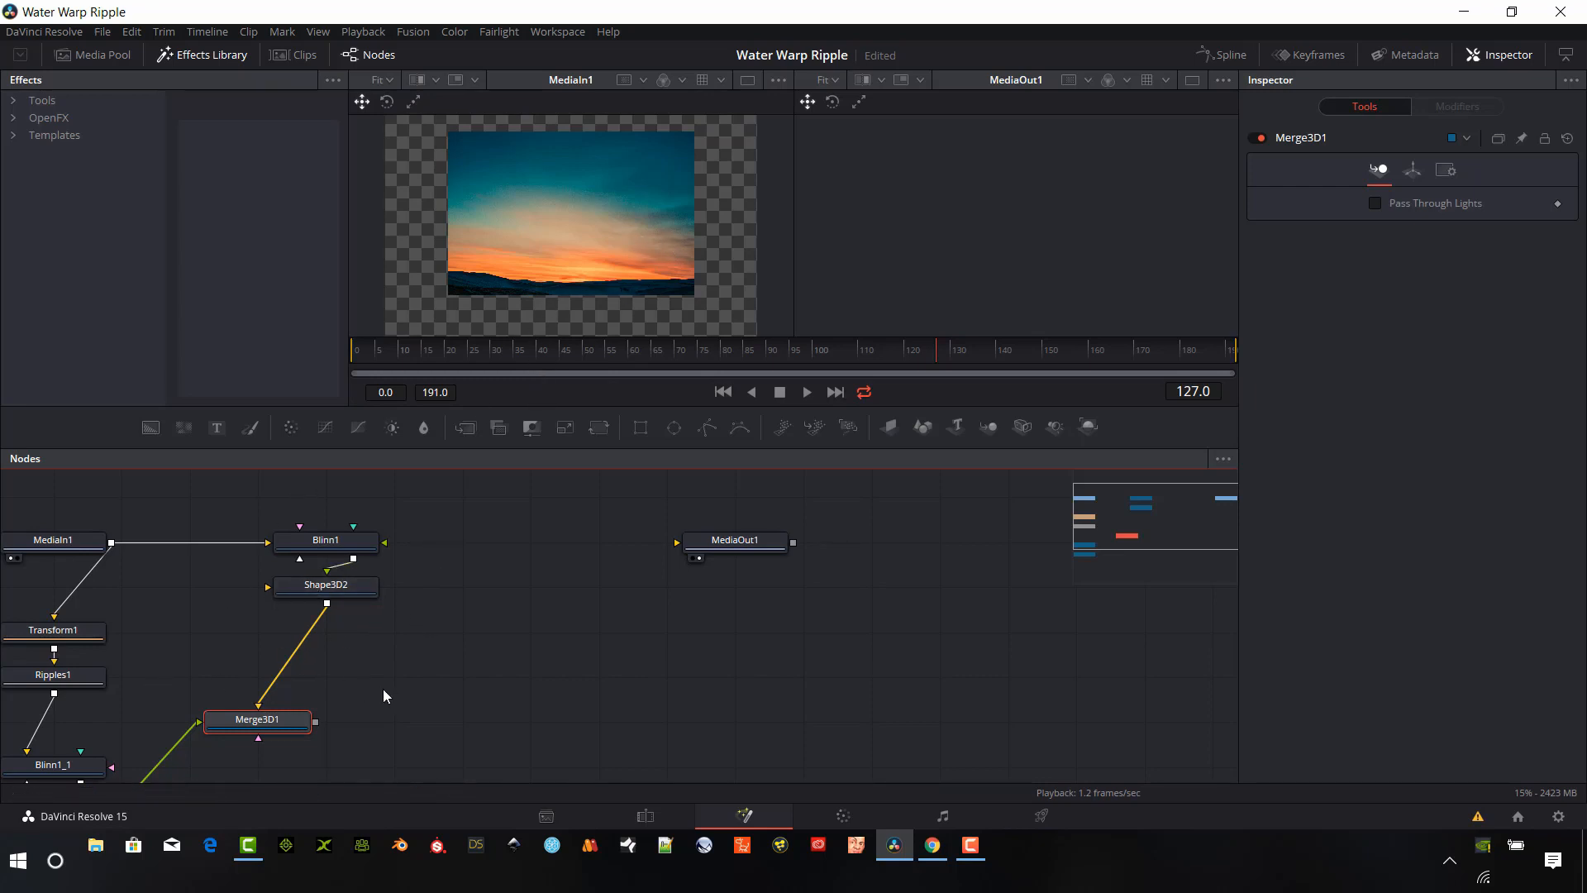
Add a Camera 3D node below Merge3D1 and connect it to the merge
{"action": "left_click_drag", "start_coordinate": [382, 734], "coordinate": [419, 646]}
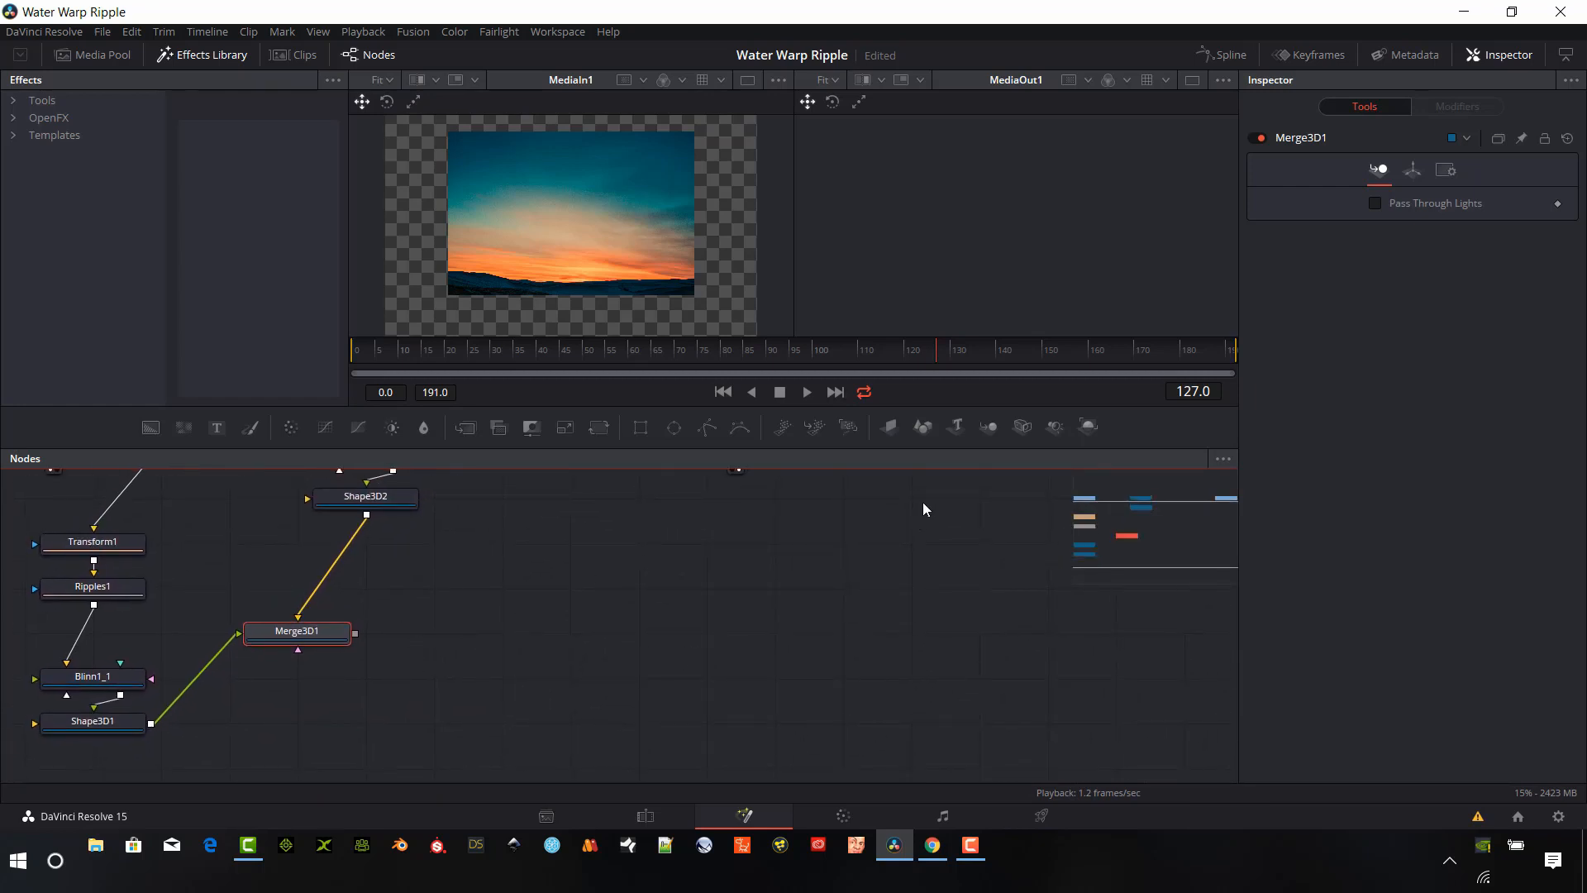
{"action": "left_click_drag", "start_coordinate": [1022, 427], "coordinate": [299, 645]}
{"action": "left_click_drag", "start_coordinate": [300, 648], "coordinate": [299, 650]}
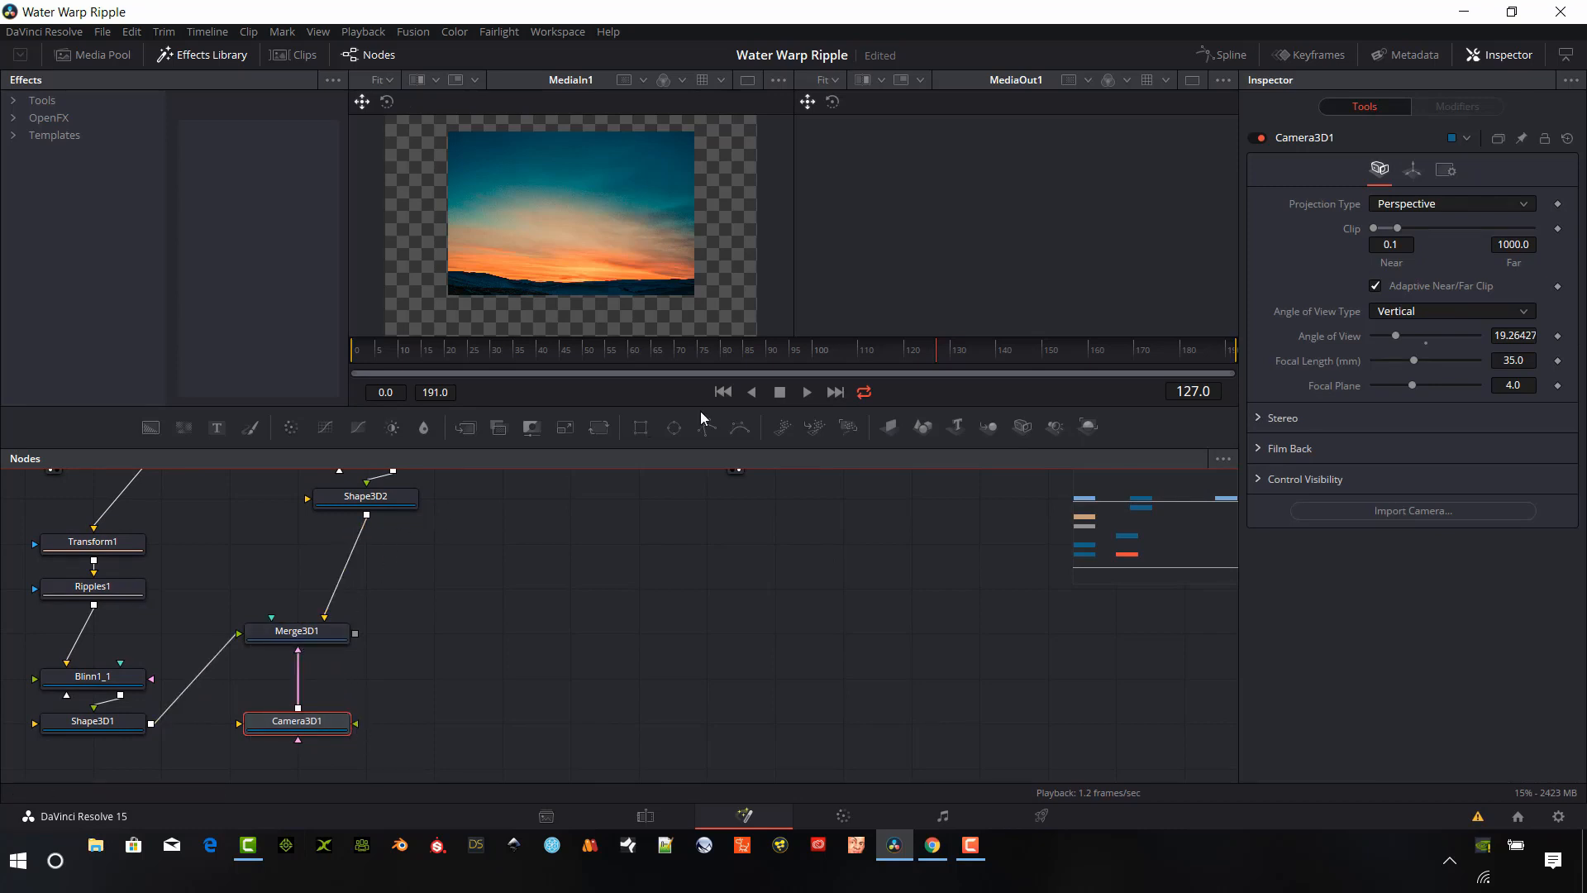
Add a Renderer 3D node after Merge3D1, place MediaOut1 beside it, and connect all three in sequence
{"action": "left_click_drag", "start_coordinate": [1085, 427], "coordinate": [466, 642]}
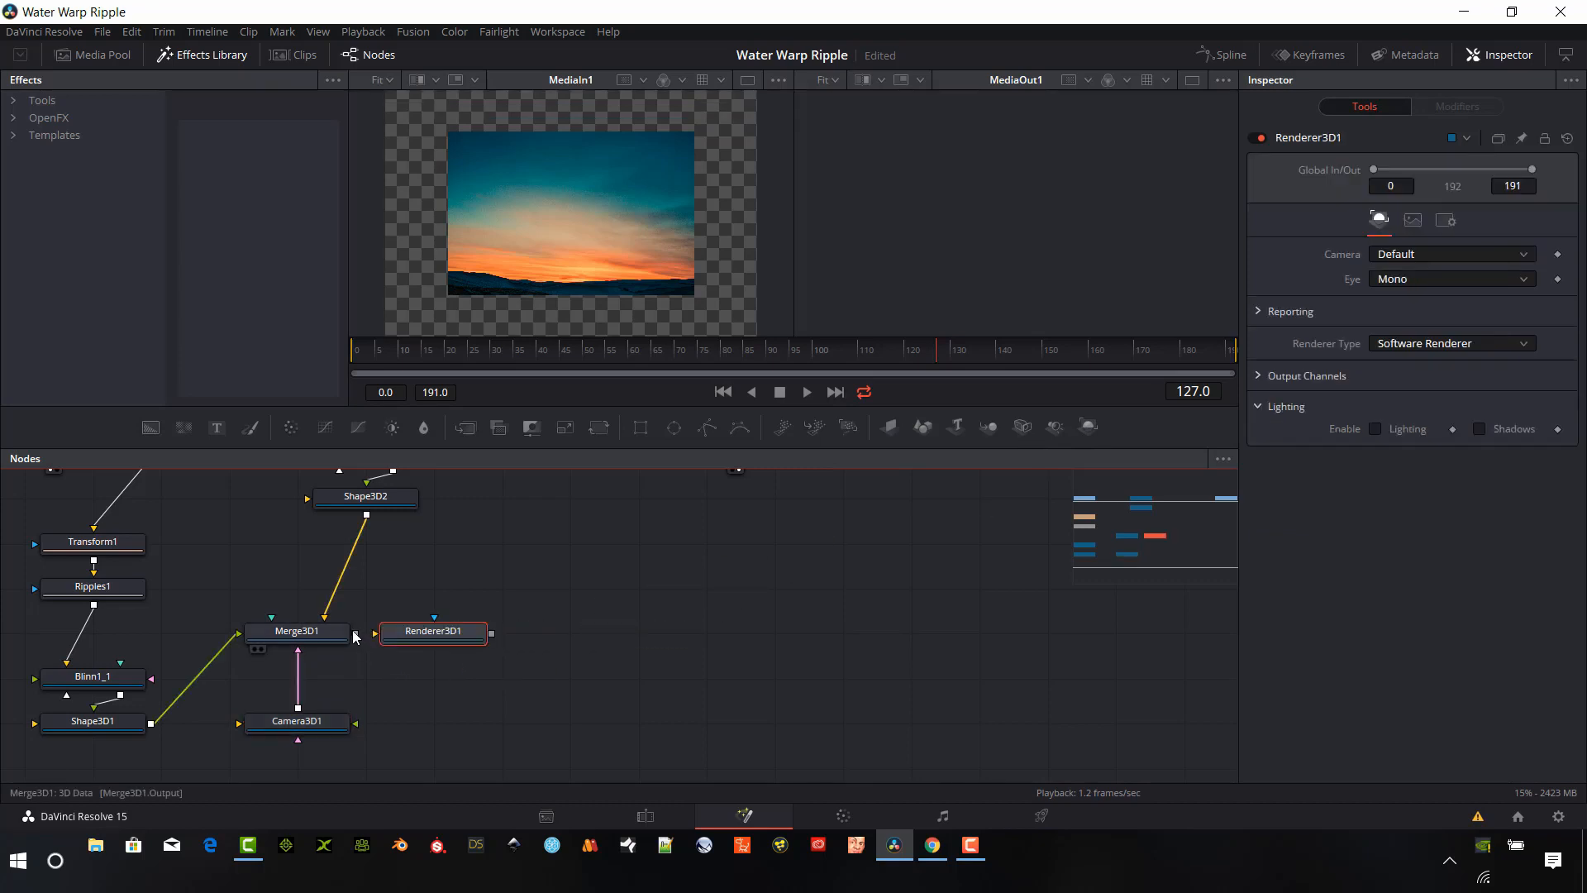
{"action": "left_click_drag", "start_coordinate": [355, 634], "coordinate": [415, 632]}
{"action": "left_click_drag", "start_coordinate": [588, 616], "coordinate": [555, 700]}
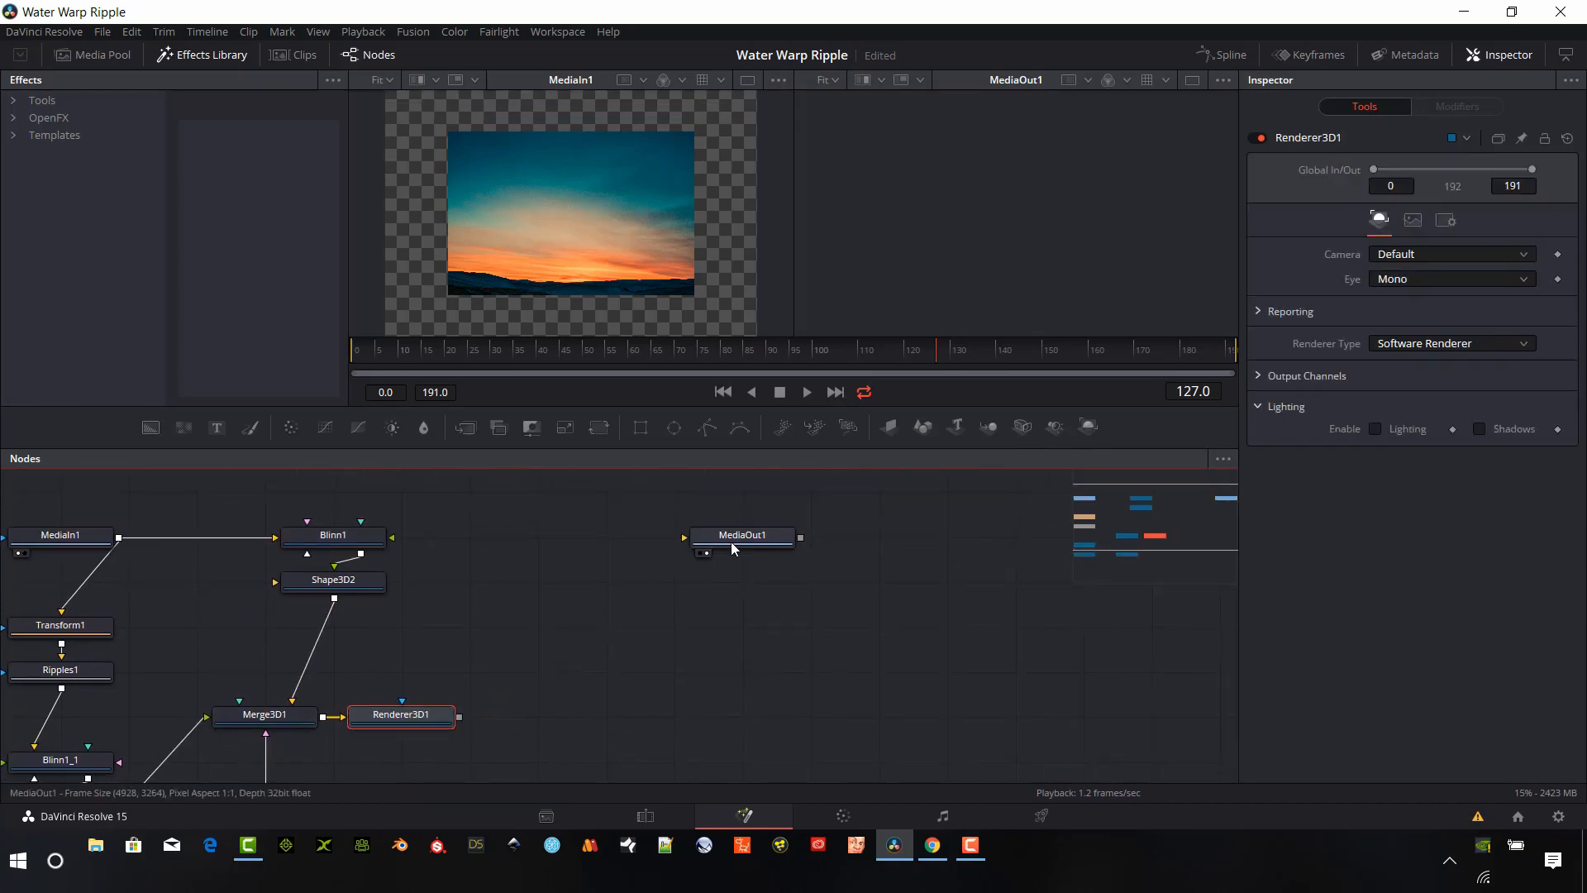
{"action": "left_click_drag", "start_coordinate": [732, 539], "coordinate": [596, 718]}
{"action": "left_click_drag", "start_coordinate": [458, 718], "coordinate": [549, 717]}
Display the Merge3D1 scene in the second viewer
{"action": "left_click_drag", "start_coordinate": [511, 600], "coordinate": [574, 512]}
{"action": "left_click_drag", "start_coordinate": [328, 635], "coordinate": [727, 380]}
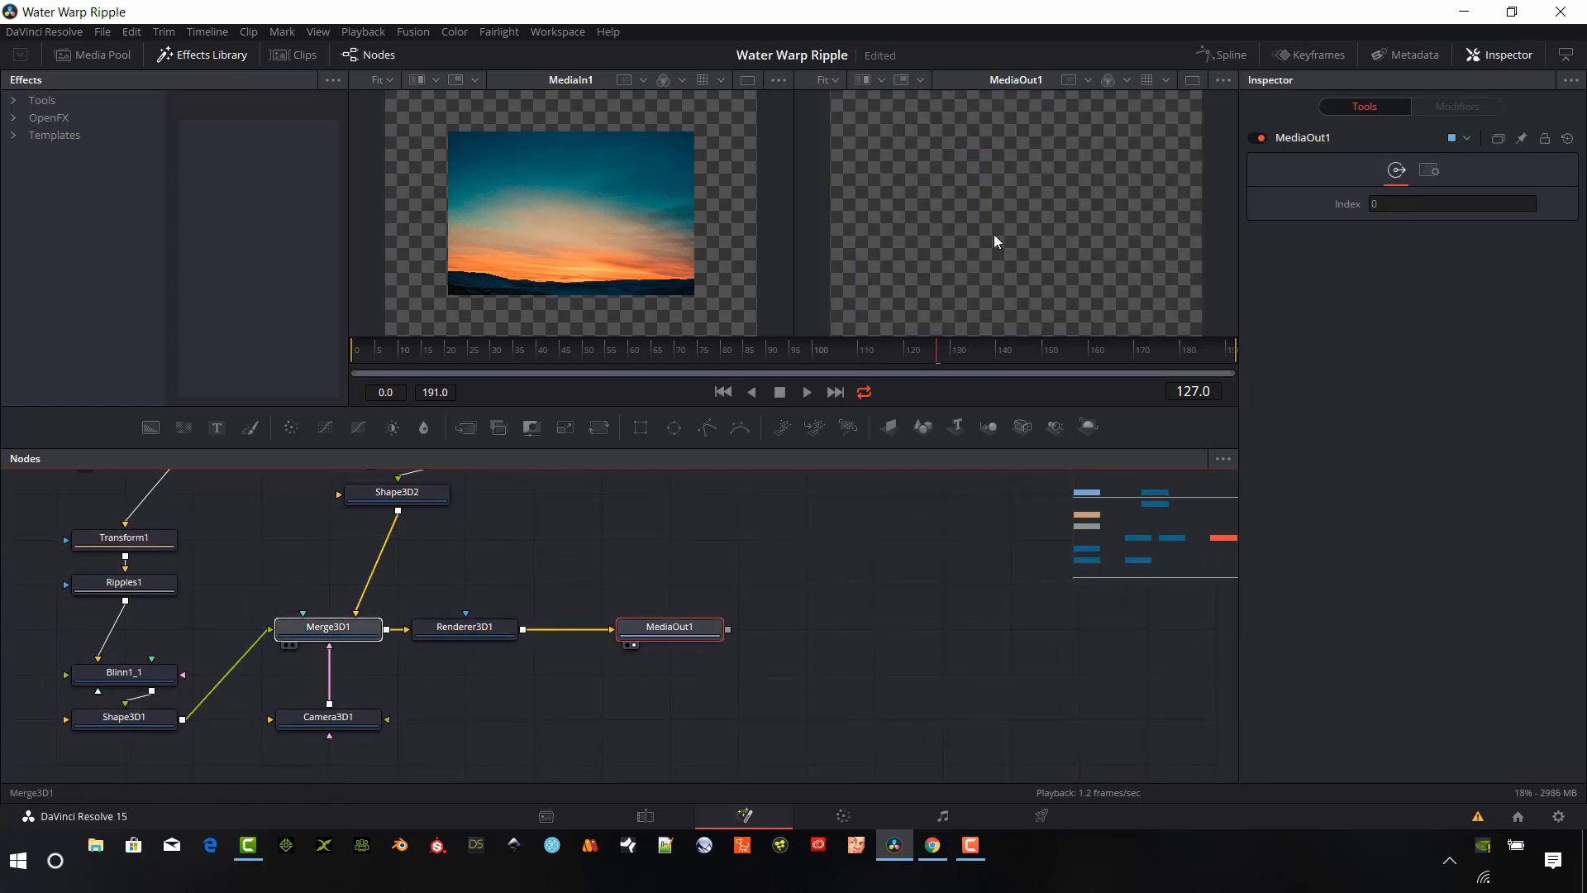
{"action": "left_click_drag", "start_coordinate": [936, 324], "coordinate": [941, 327]}
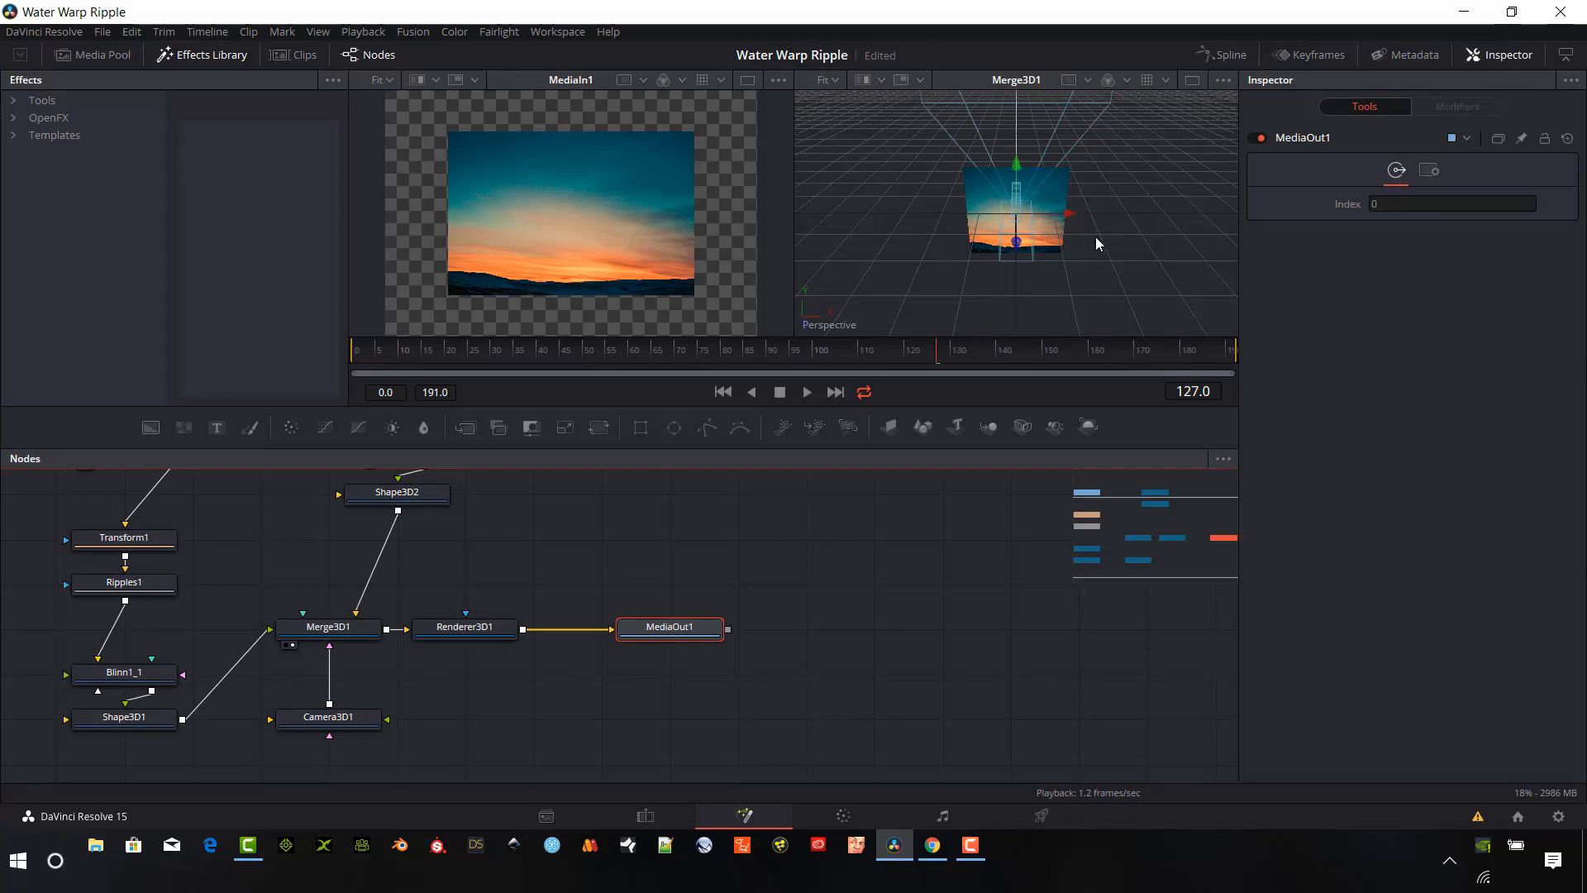
Review the node flow from MediaIn1 through both shape branches to the merge, renderer and MediaOut1
{"action": "left_click_drag", "start_coordinate": [716, 501], "coordinate": [749, 613]}
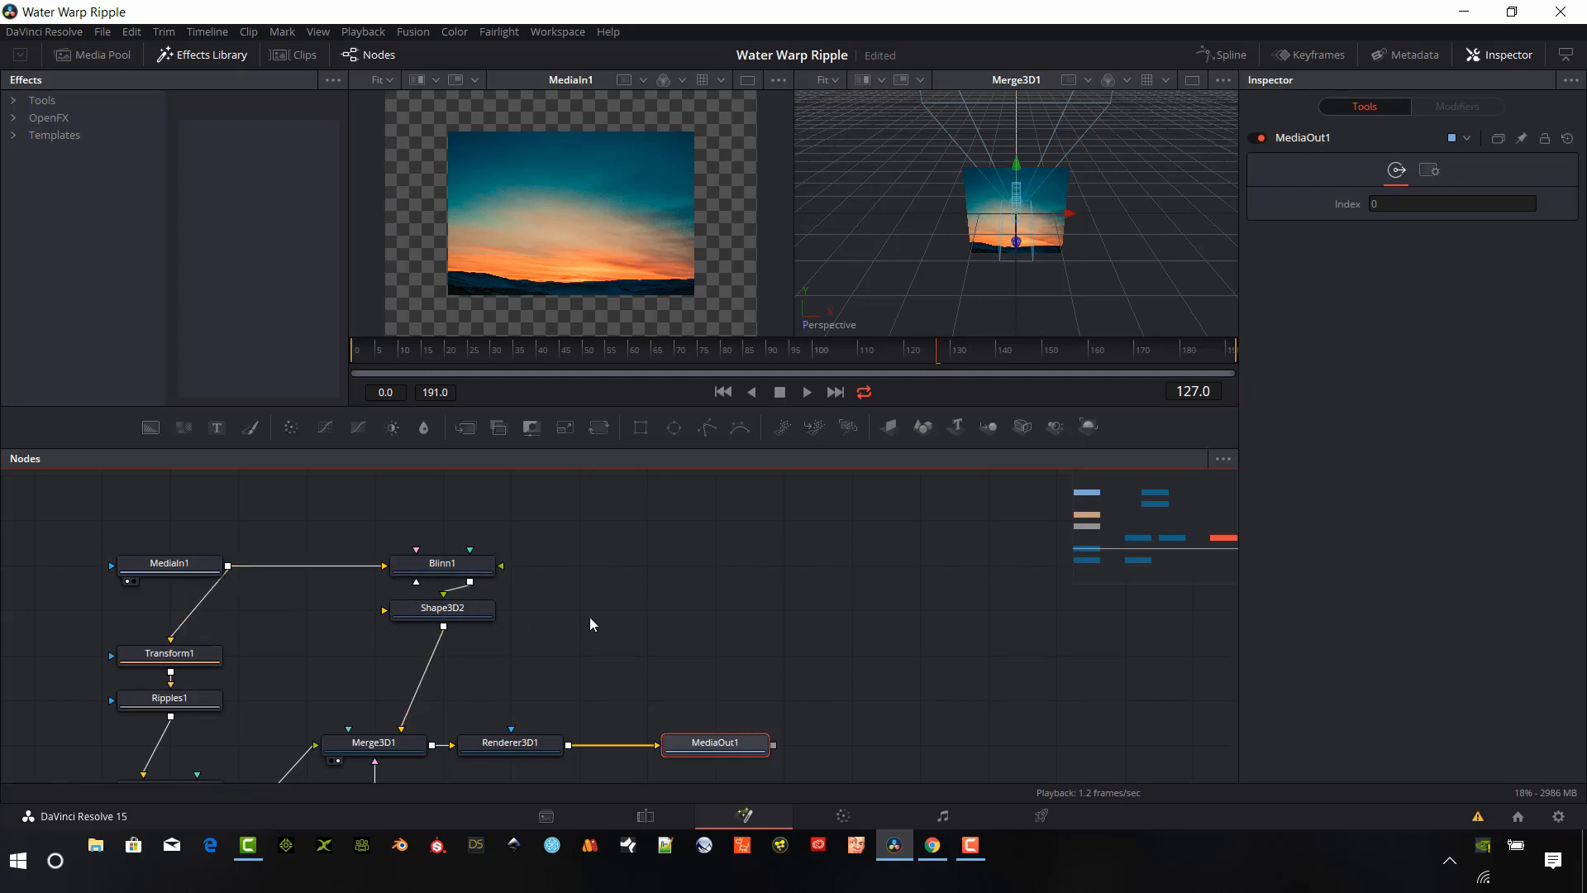
{"action": "left_click_drag", "start_coordinate": [588, 617], "coordinate": [583, 568]}
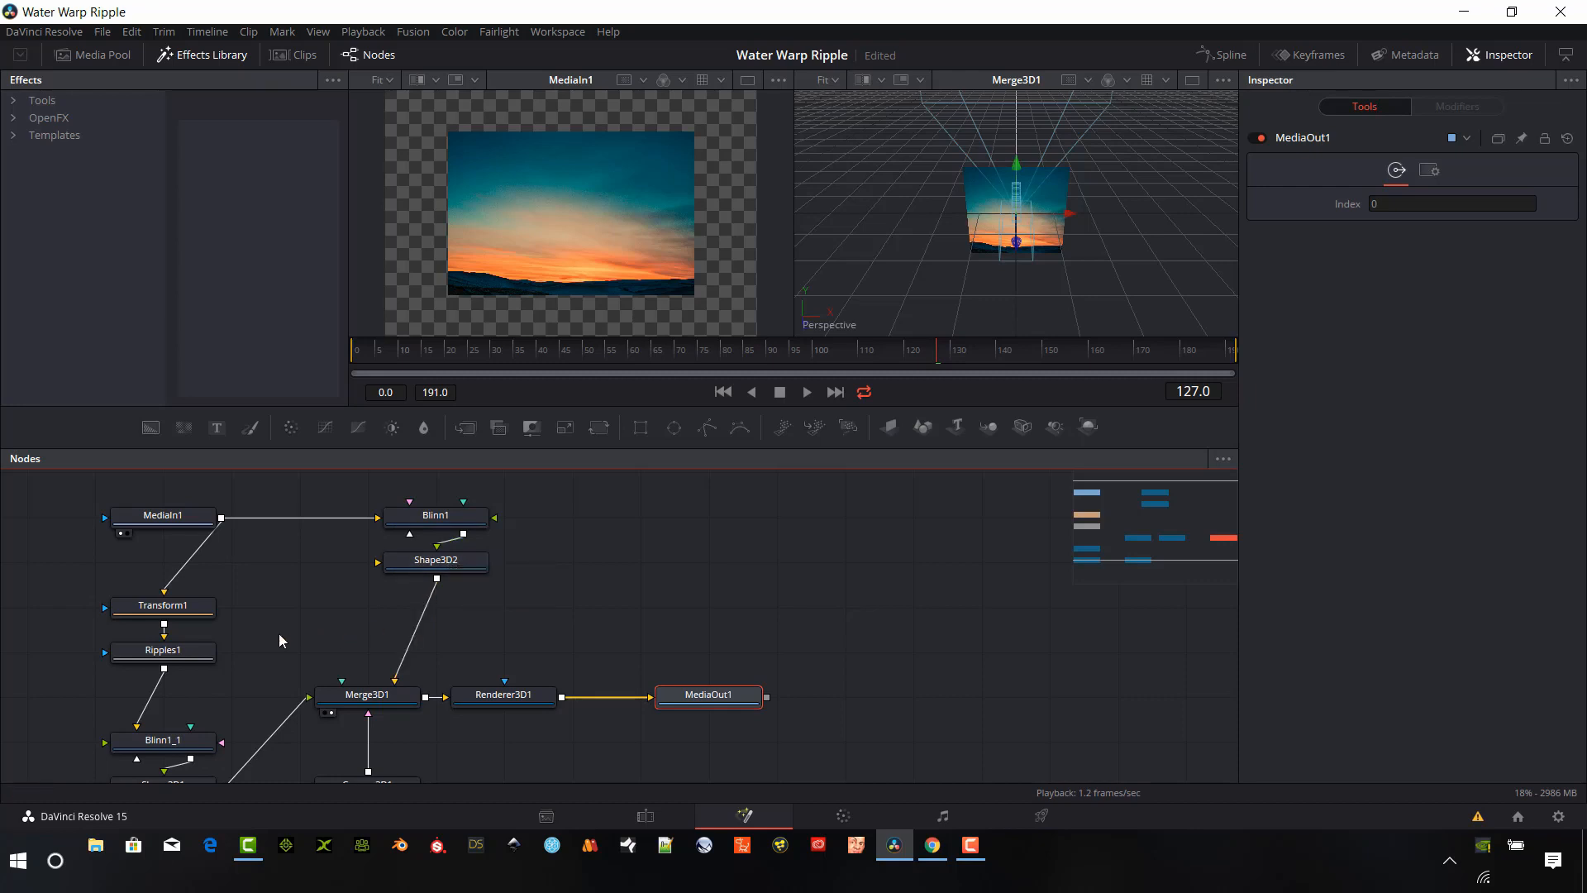
{"action": "left_click_drag", "start_coordinate": [280, 634], "coordinate": [354, 617]}
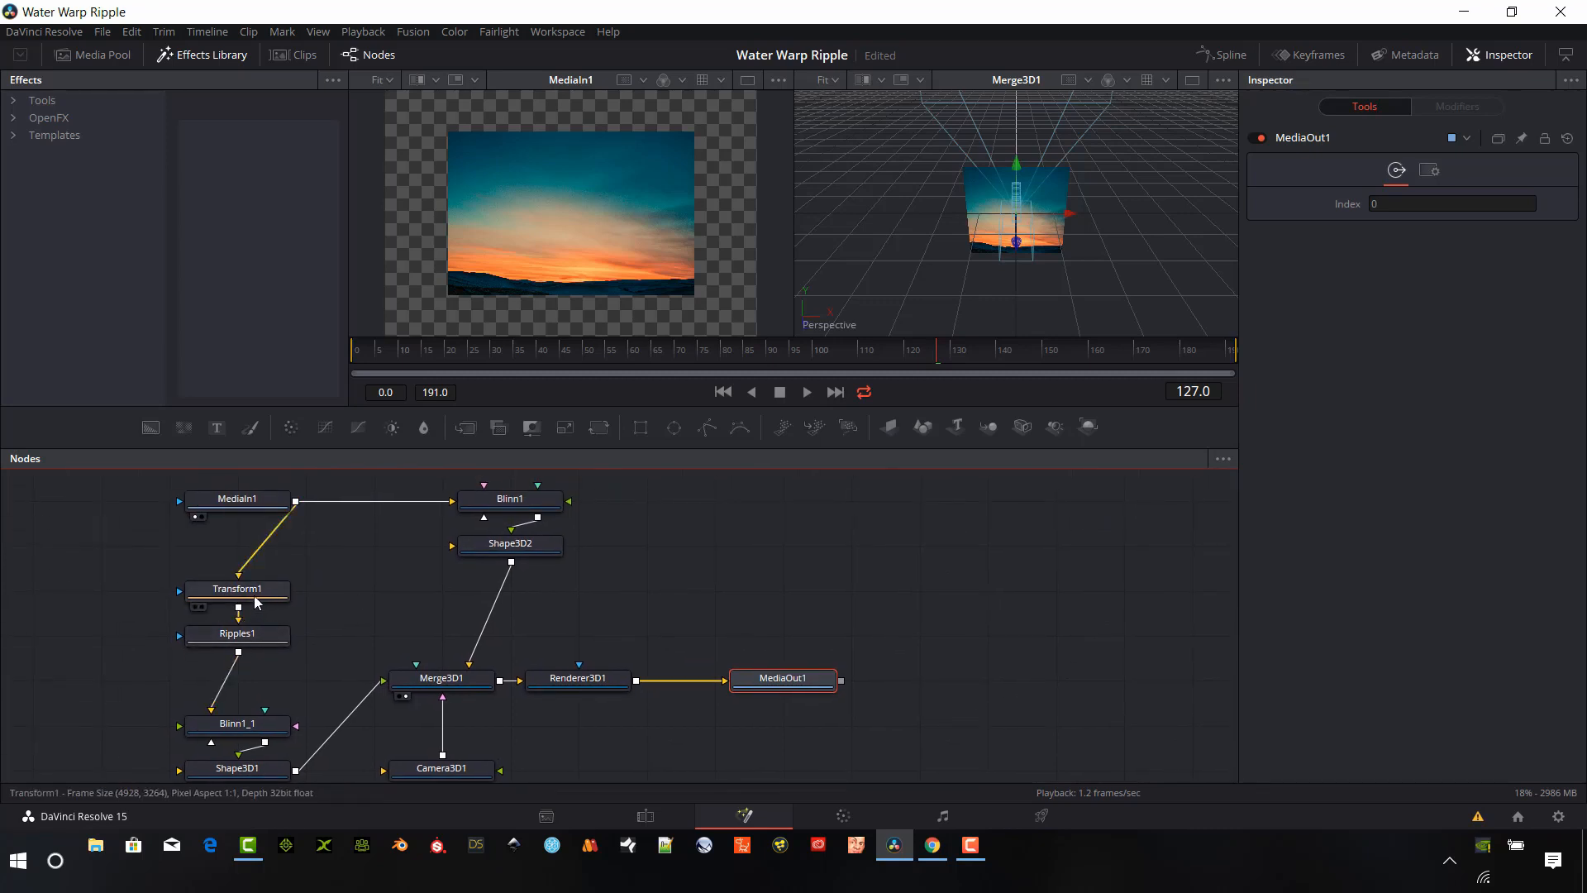
{"action": "mouse_move", "coordinate": [257, 601]}
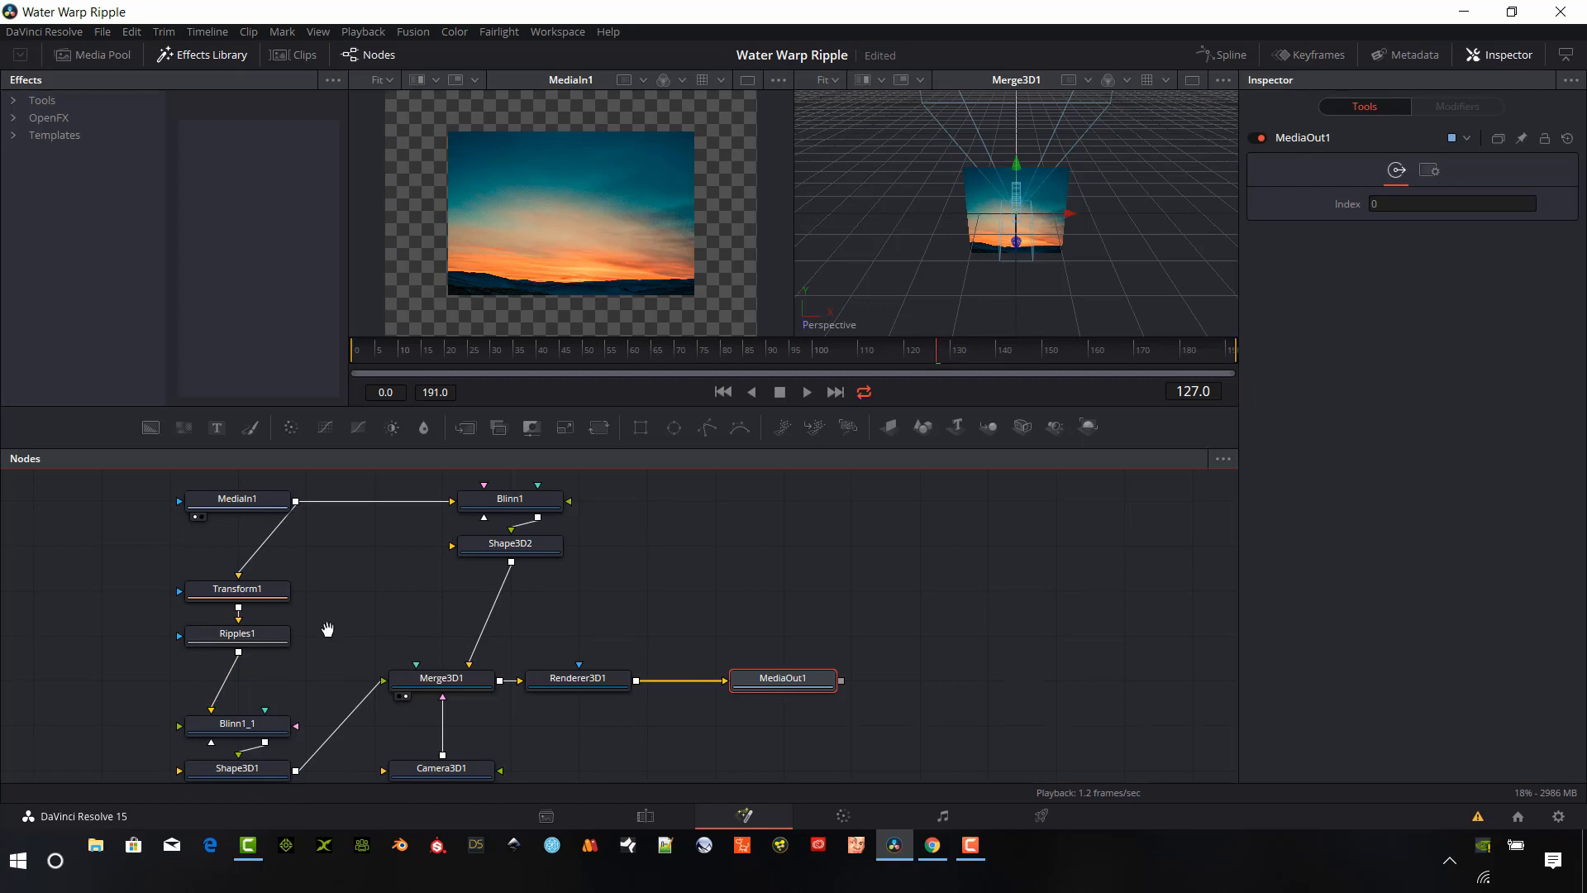
{"action": "left_click_drag", "start_coordinate": [327, 630], "coordinate": [285, 547]}
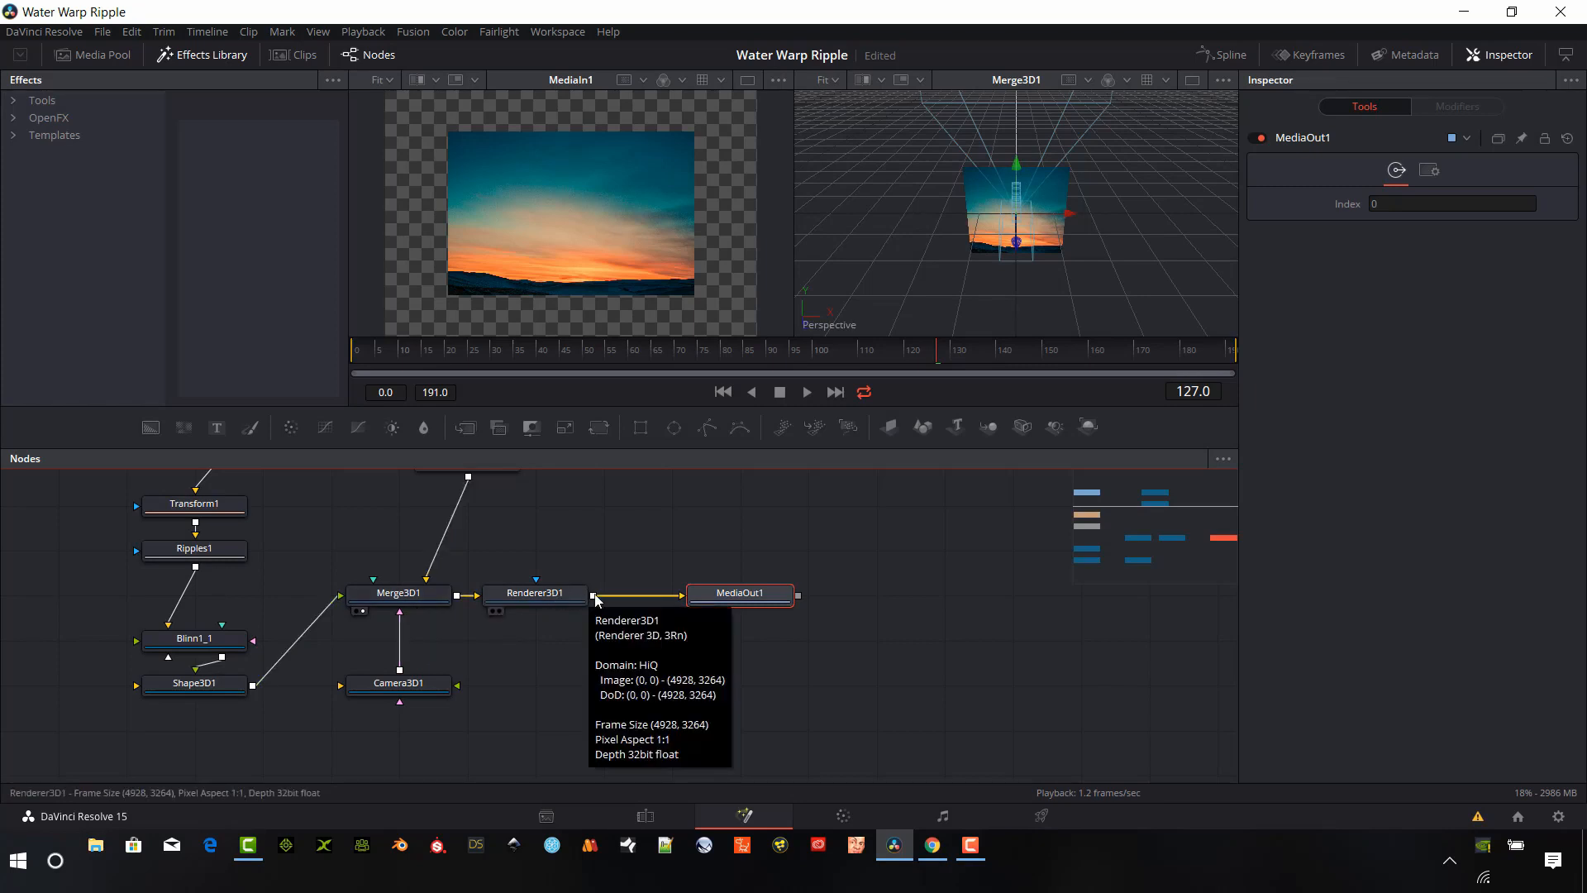
{"action": "left_click_drag", "start_coordinate": [687, 537], "coordinate": [735, 577]}
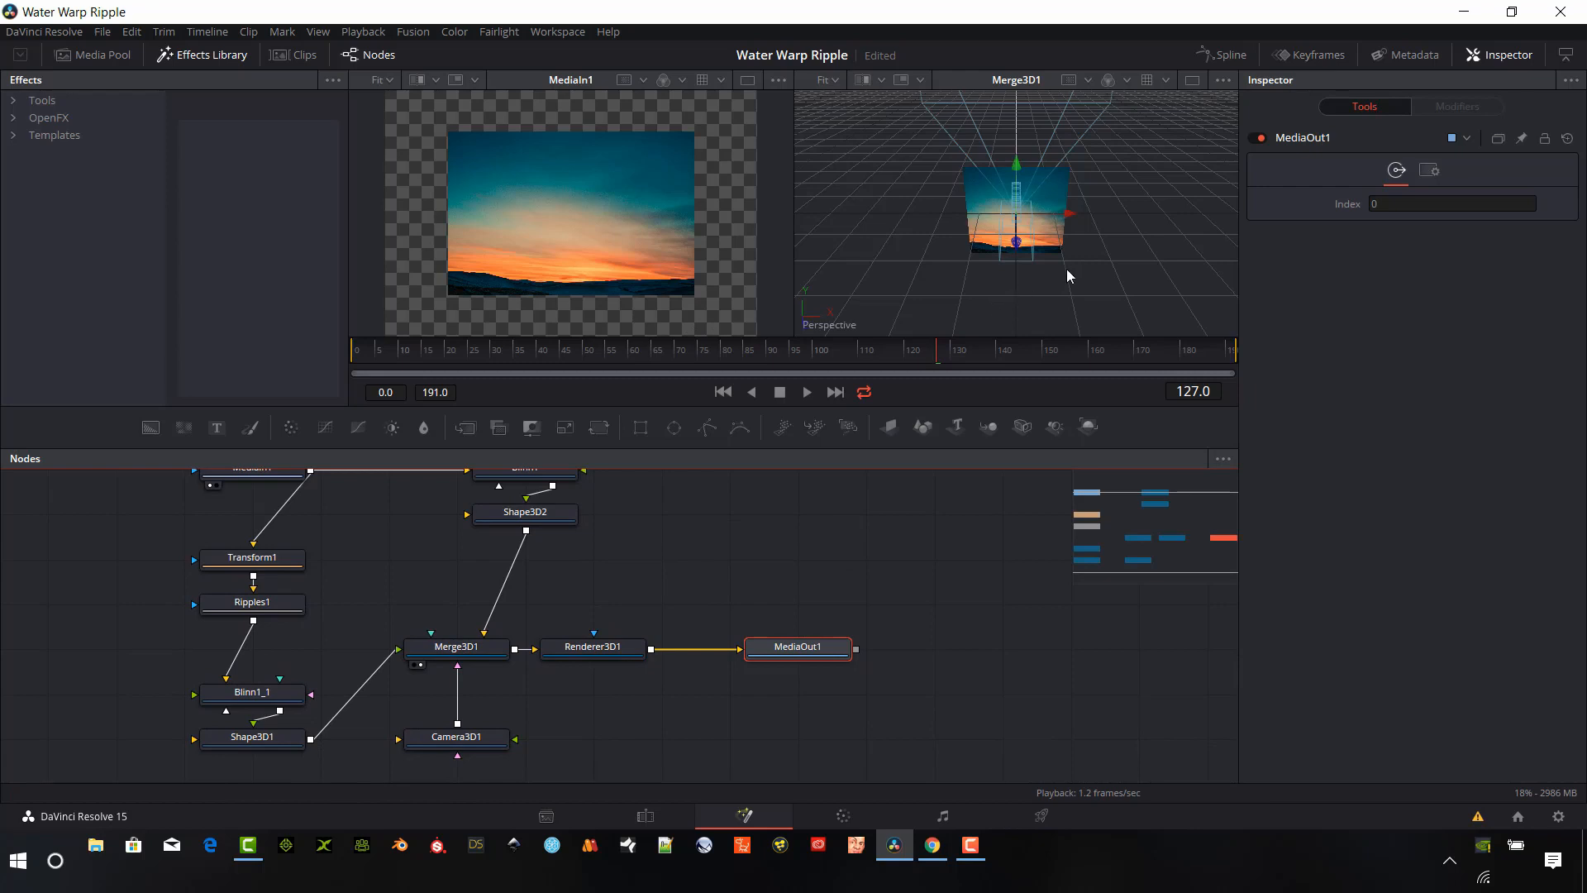
Move the Shape3D2 plane back along its Z axis, away from the camera and the other plane
{"action": "left_click_drag", "start_coordinate": [1078, 263], "coordinate": [800, 213]}
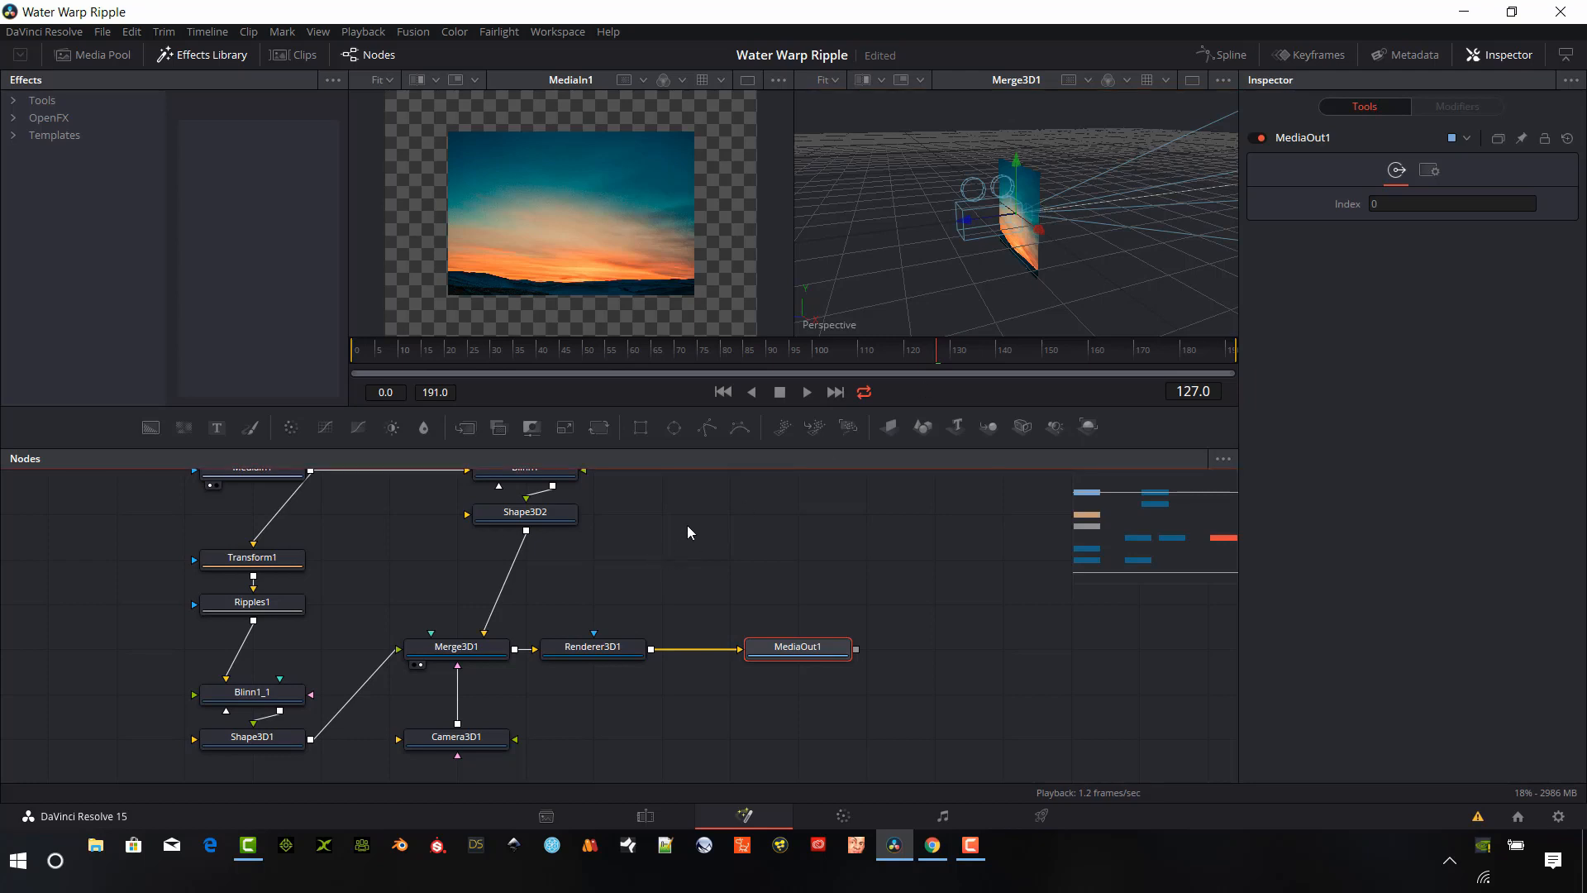
{"action": "left_click_drag", "start_coordinate": [687, 524], "coordinate": [642, 556]}
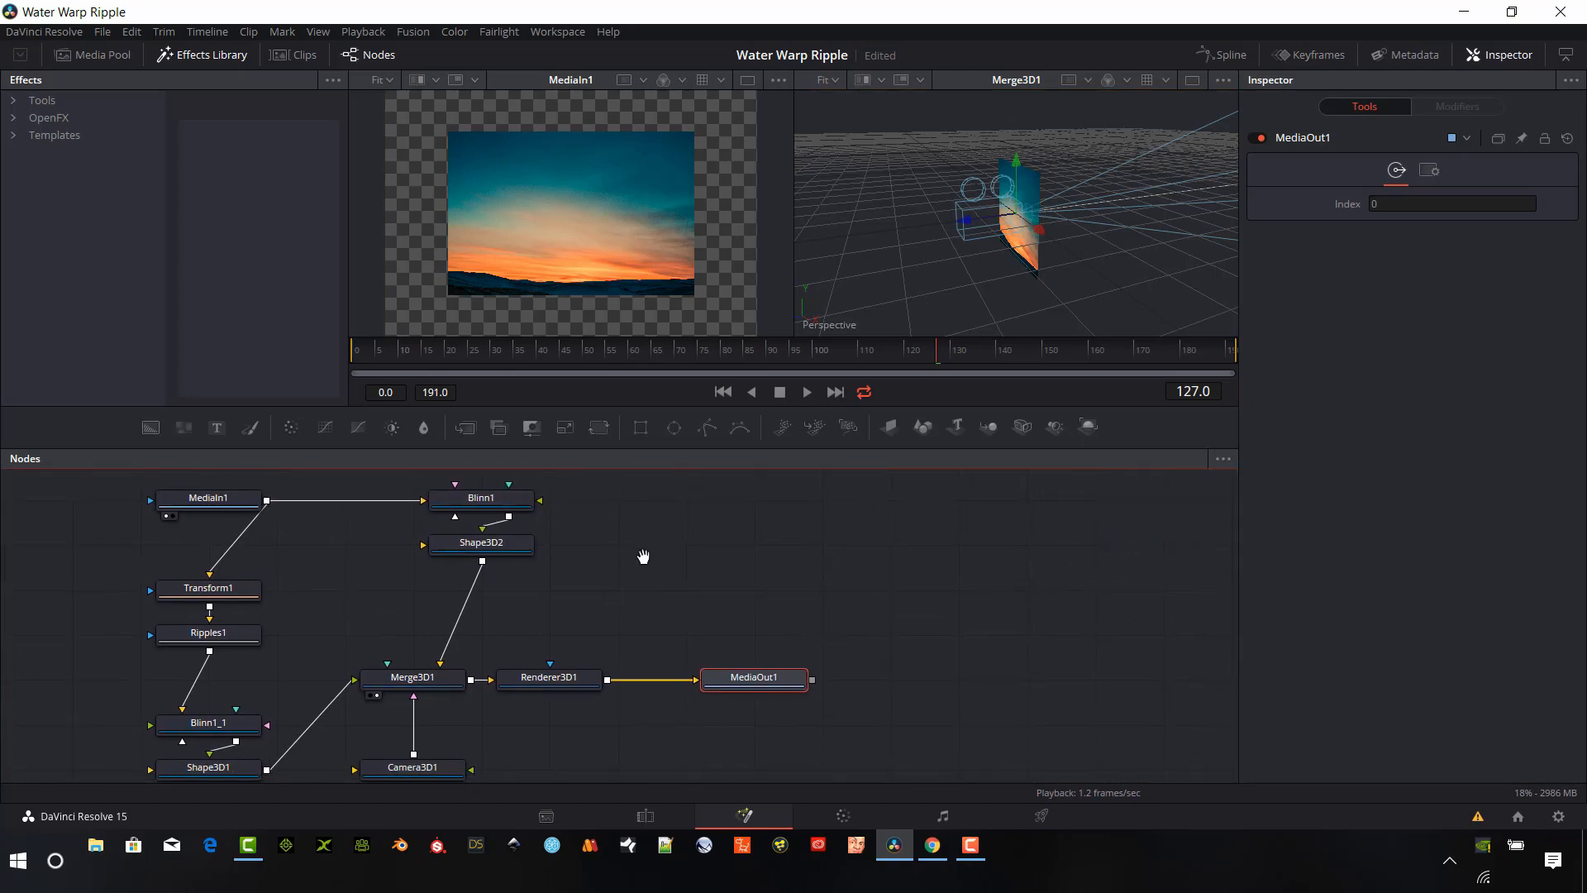
{"action": "left_click", "coordinate": [488, 549]}
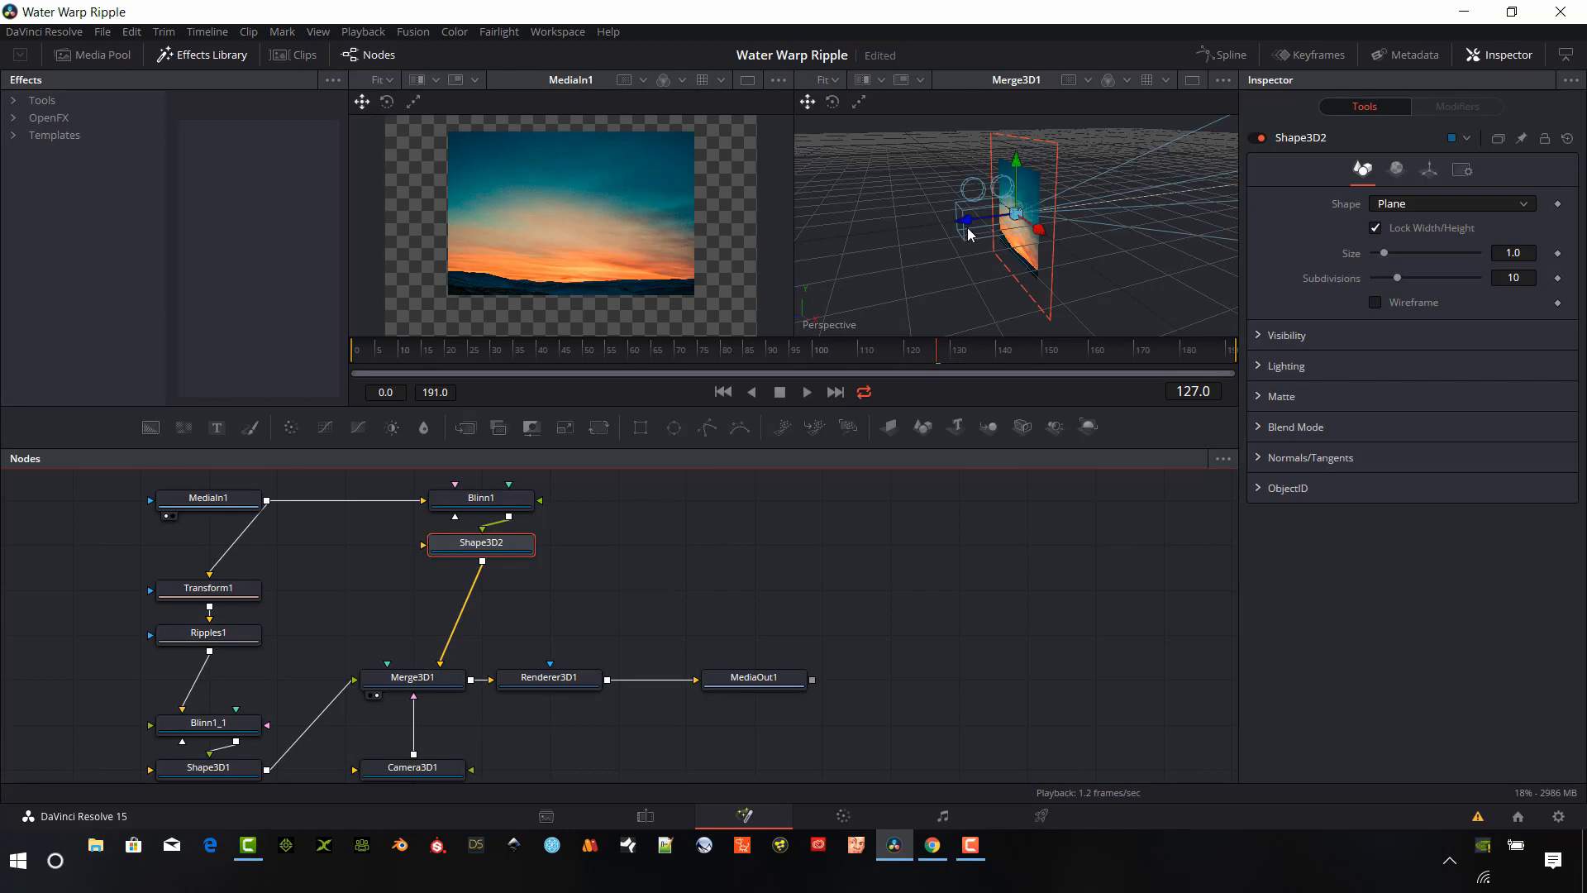
{"action": "left_click_drag", "start_coordinate": [966, 220], "coordinate": [1082, 195]}
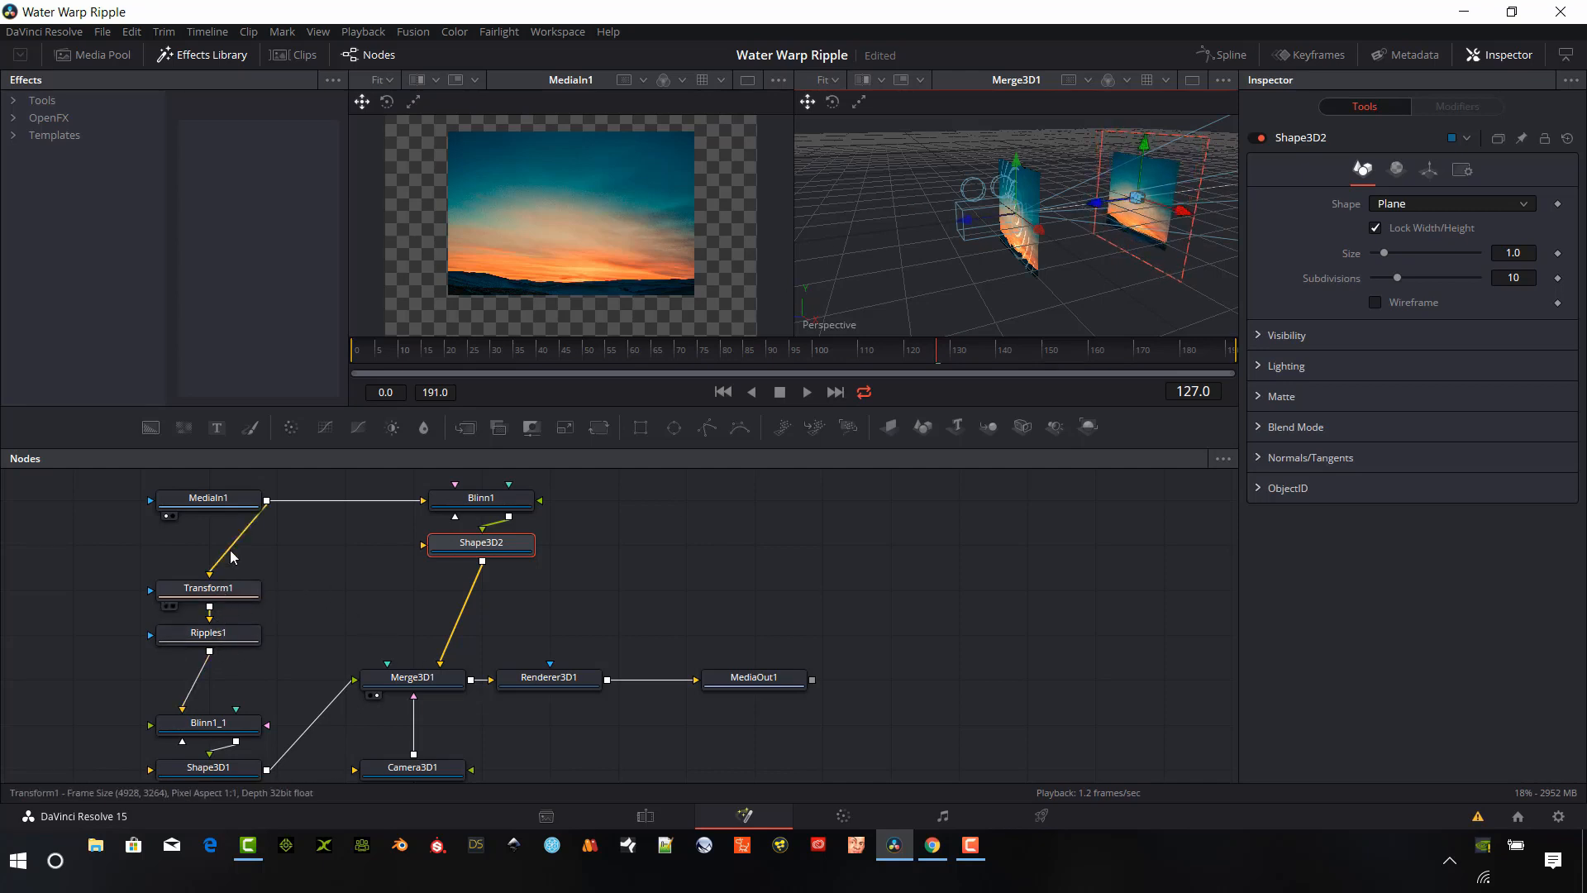
Rotate the Shape3D1 plane 90 degrees around X so it lies flat
{"action": "left_click", "coordinate": [241, 763]}
{"action": "scroll", "coordinate": [241, 762], "scroll_direction": "down", "scroll_amount": 1}
{"action": "left_click", "coordinate": [1428, 169]}
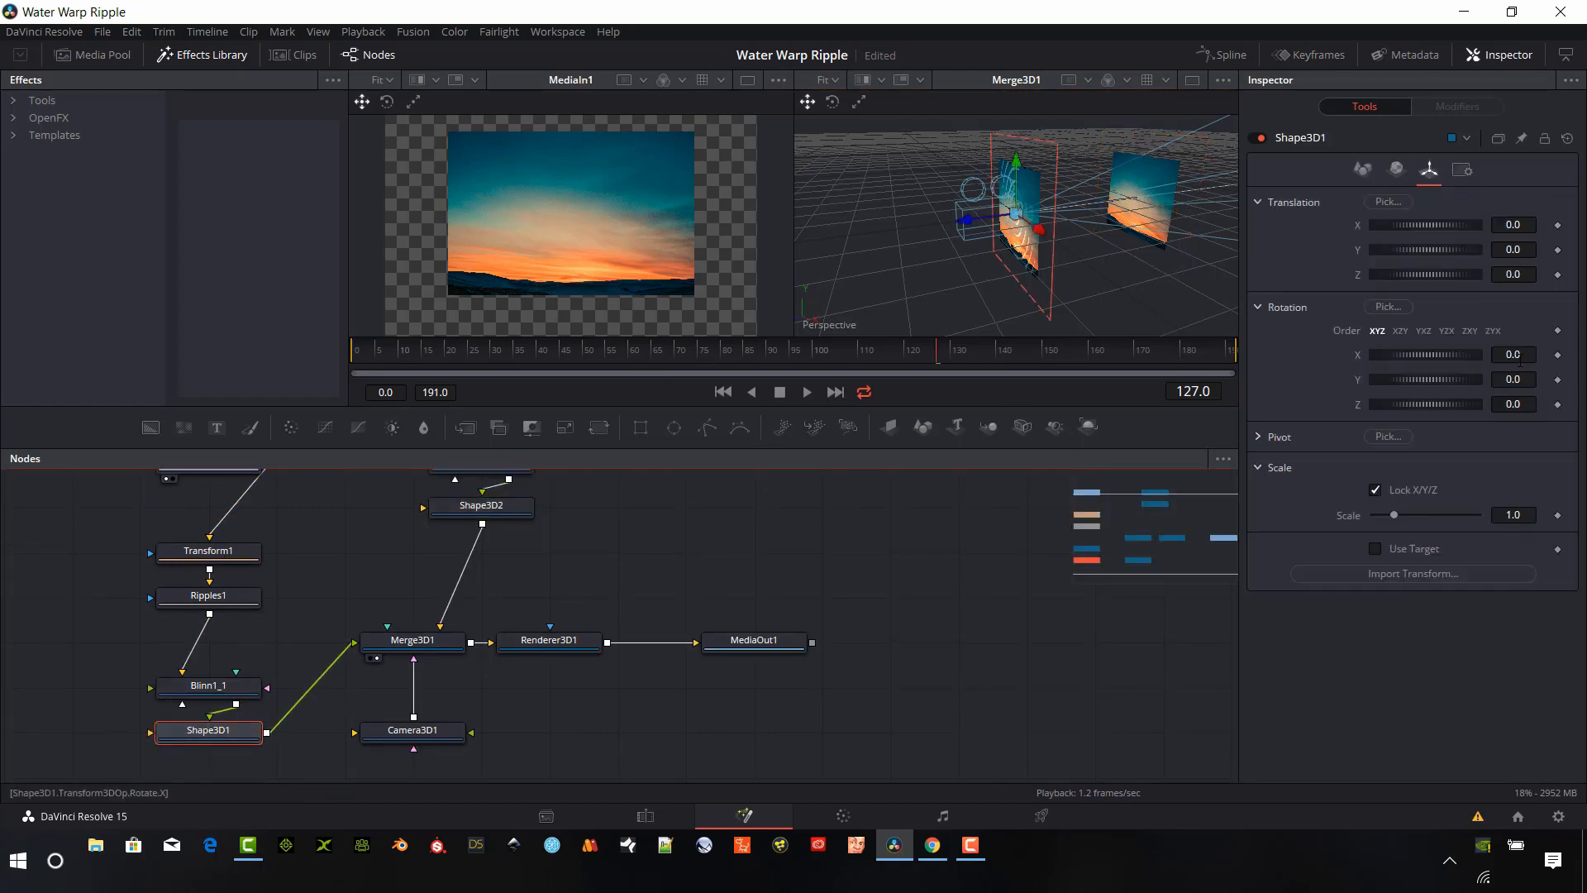
{"action": "left_click", "coordinate": [1532, 354]}
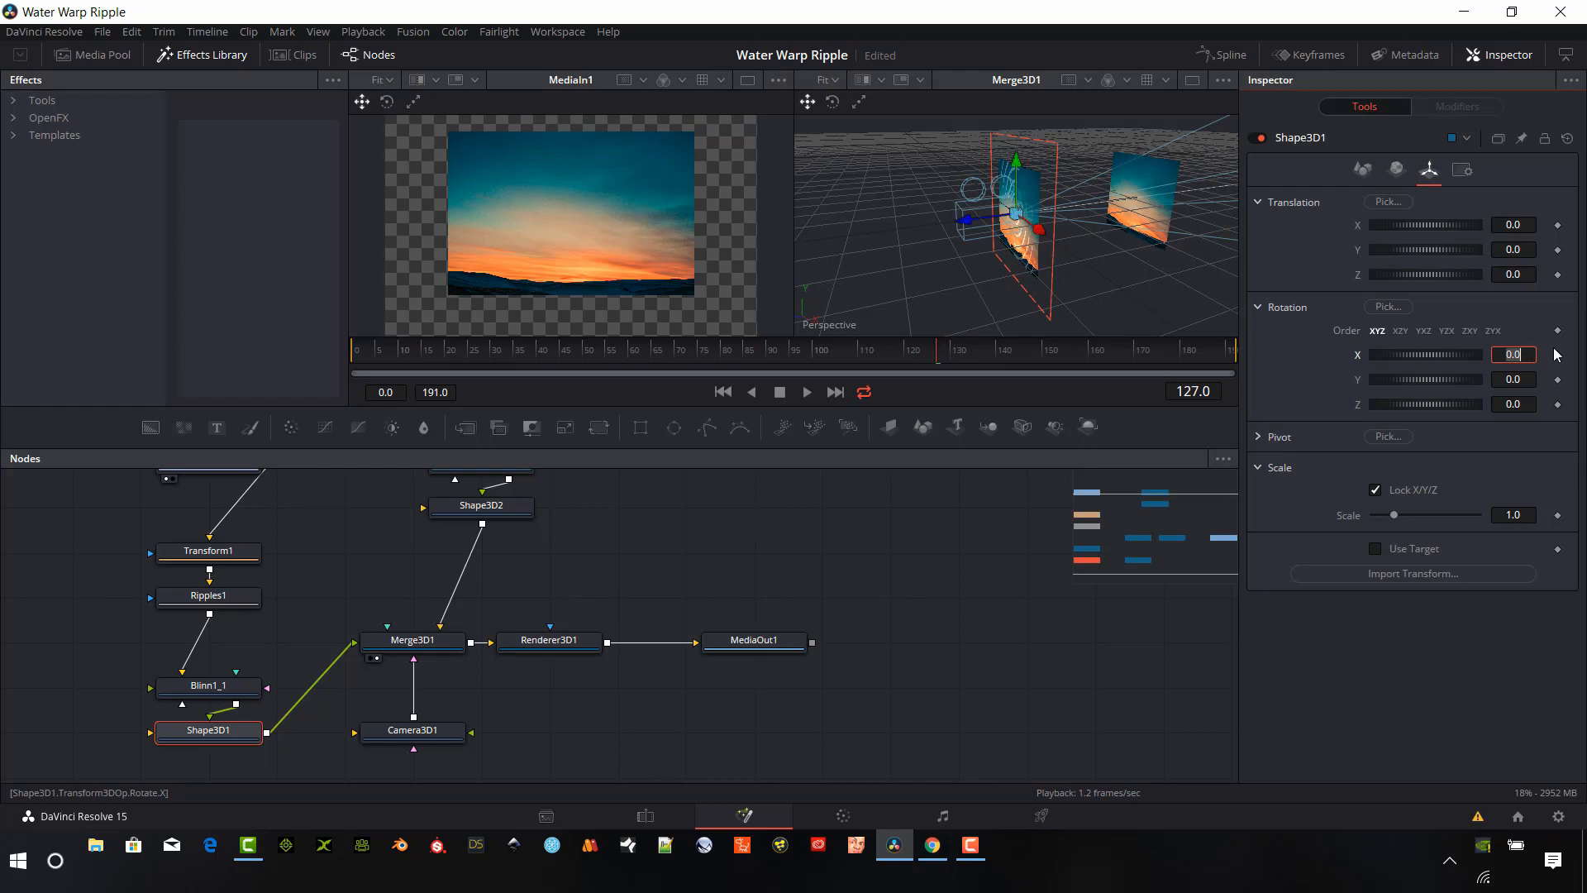
{"action": "key", "text": "Tab"}
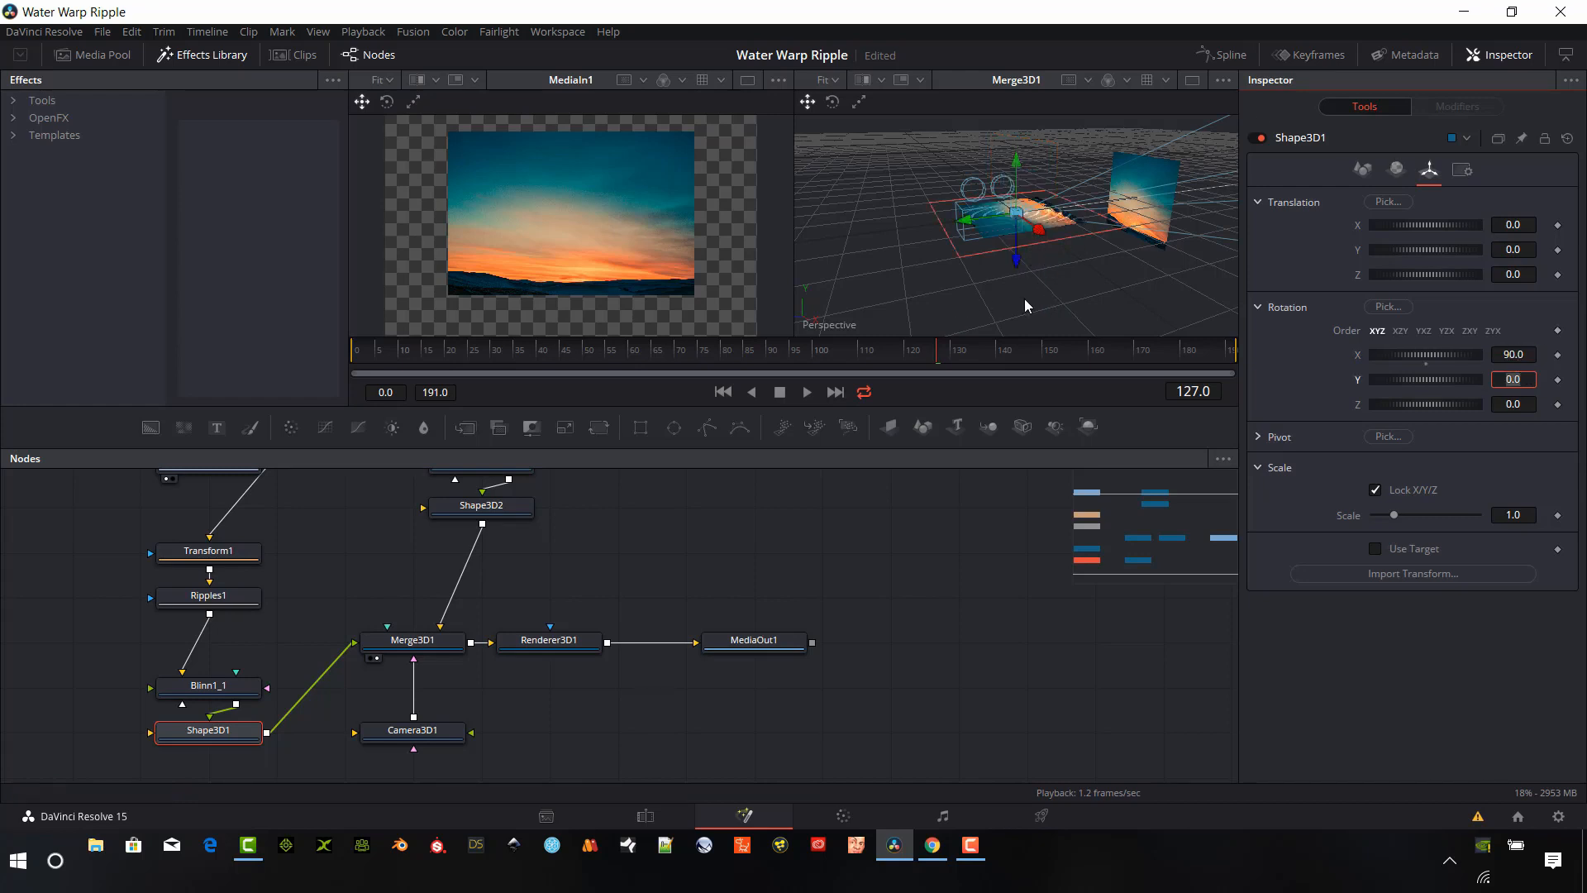
Lower the Shape3D1 plane to about -0.22 in Y and move it to about -0.55 in Z, towards the upright plane
{"action": "left_click_drag", "start_coordinate": [1024, 299], "coordinate": [790, 250]}
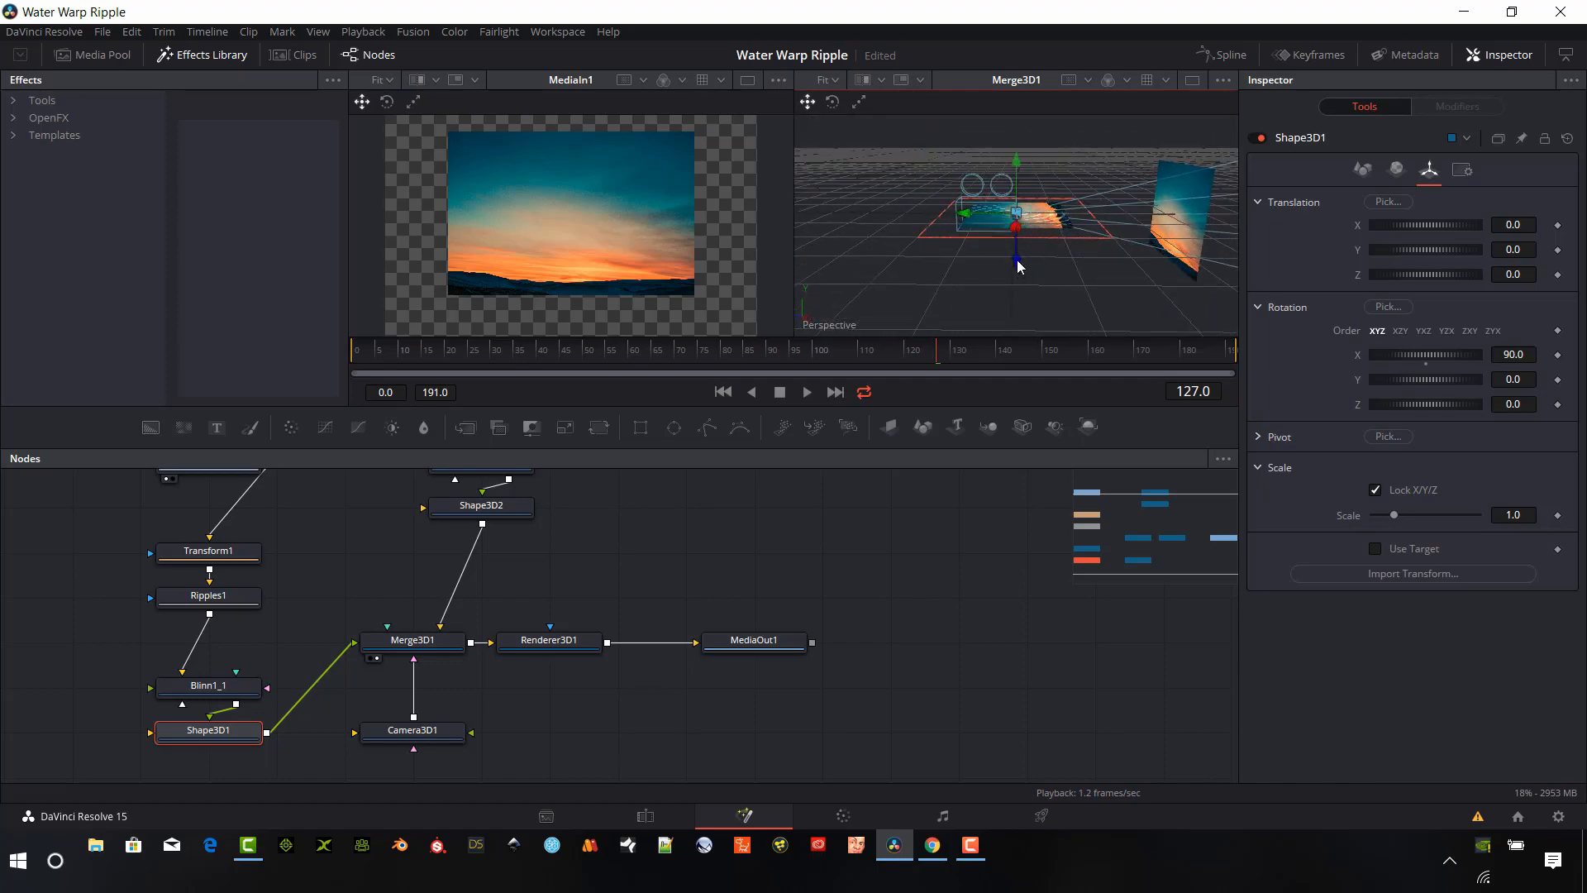
{"action": "left_click_drag", "start_coordinate": [1019, 266], "coordinate": [1013, 310]}
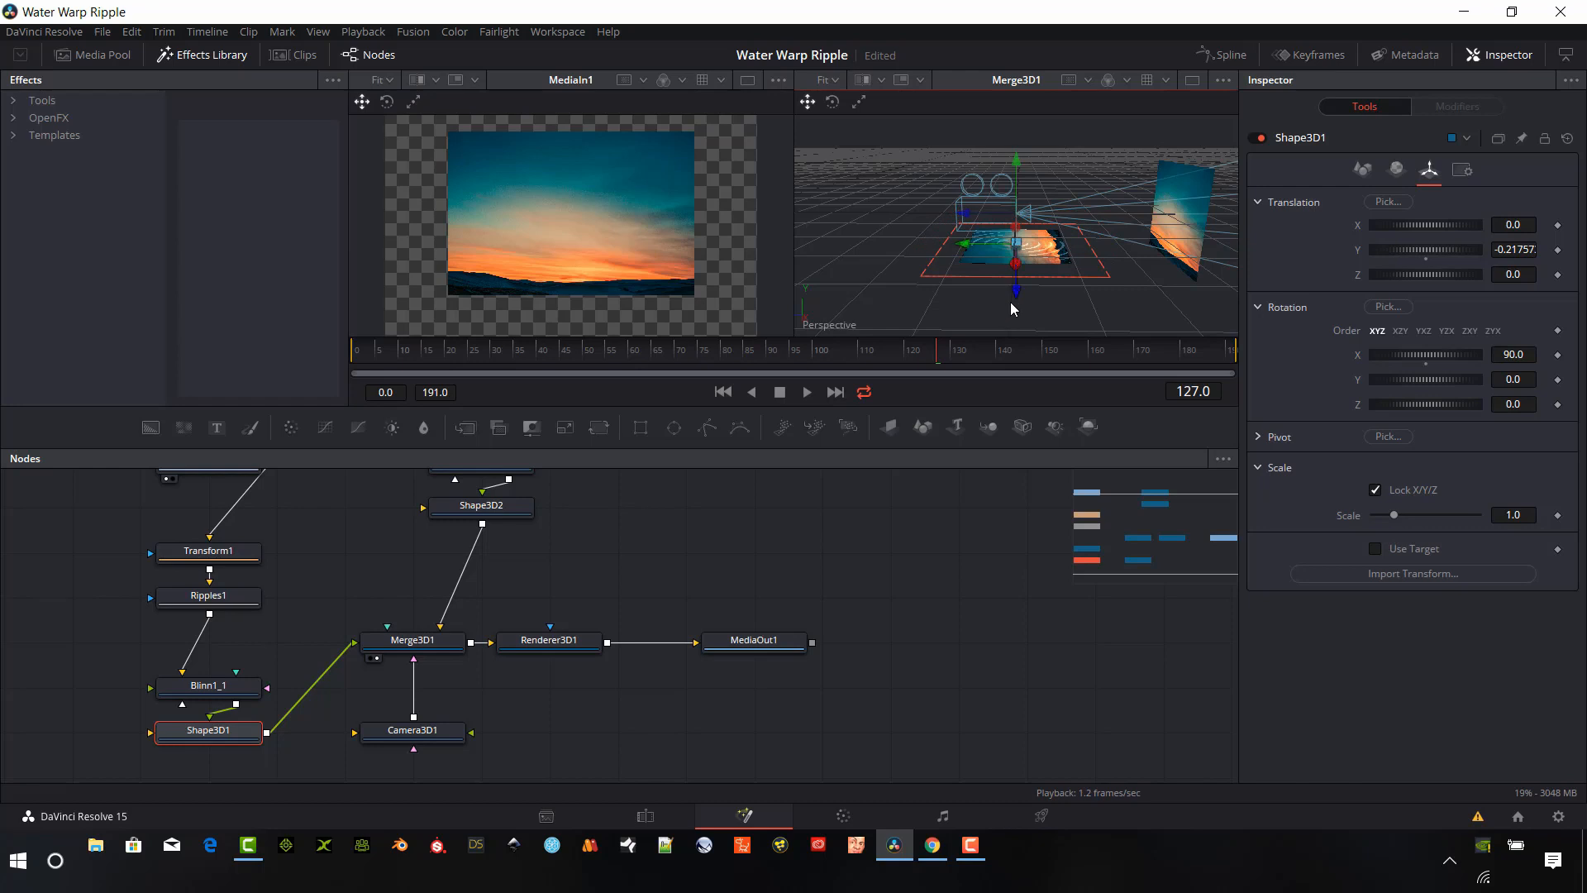
{"action": "left_click_drag", "start_coordinate": [965, 246], "coordinate": [1116, 254]}
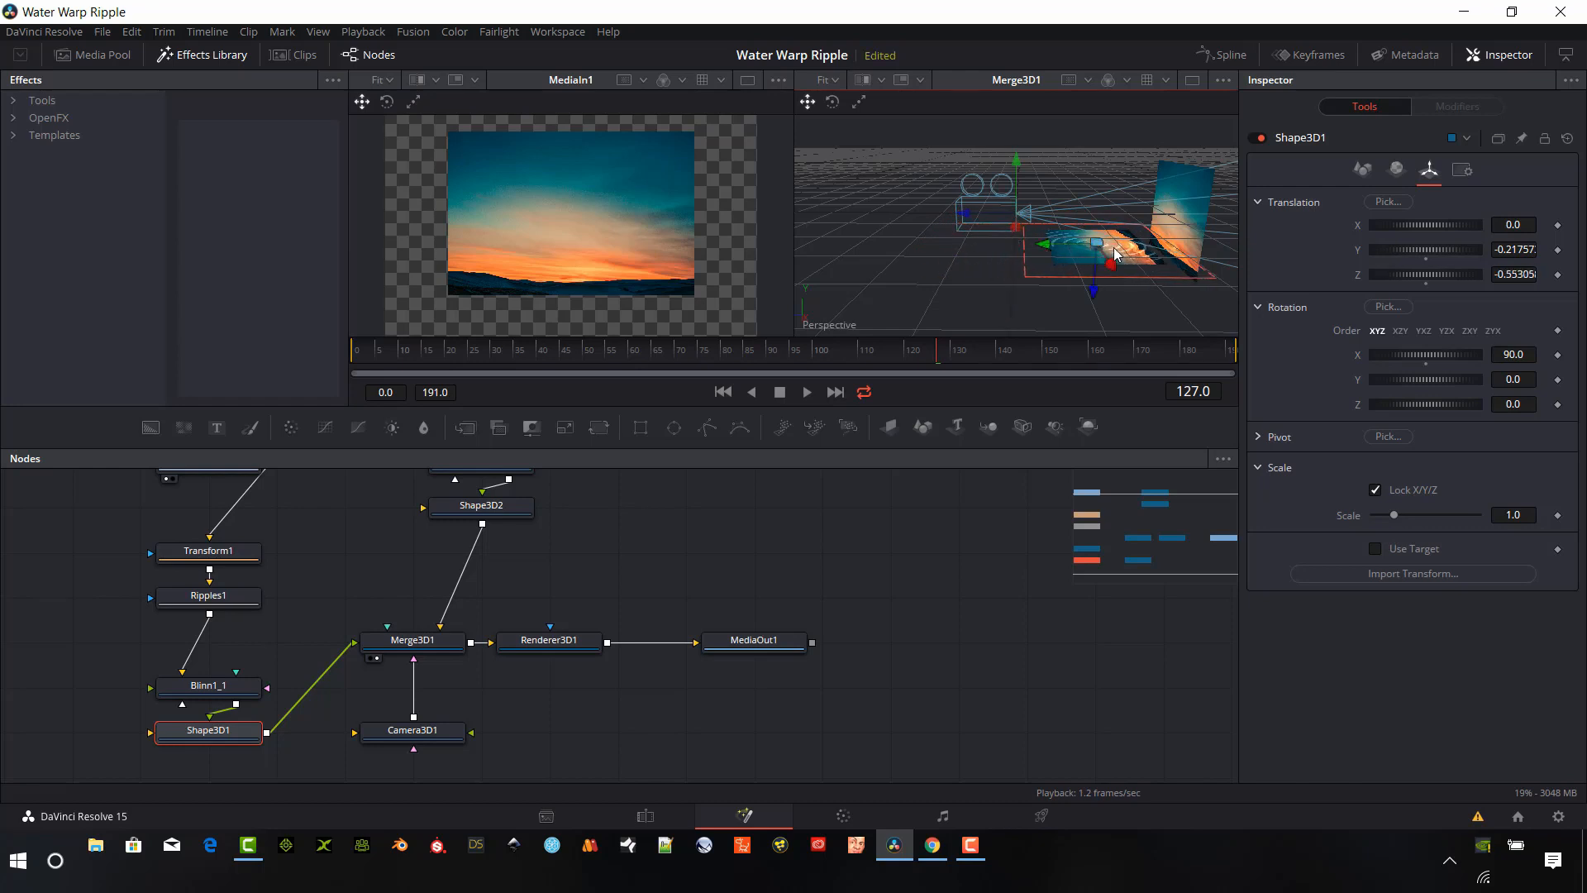
Set the Transform1 node's aspect to 3.0
{"action": "left_click", "coordinate": [216, 551]}
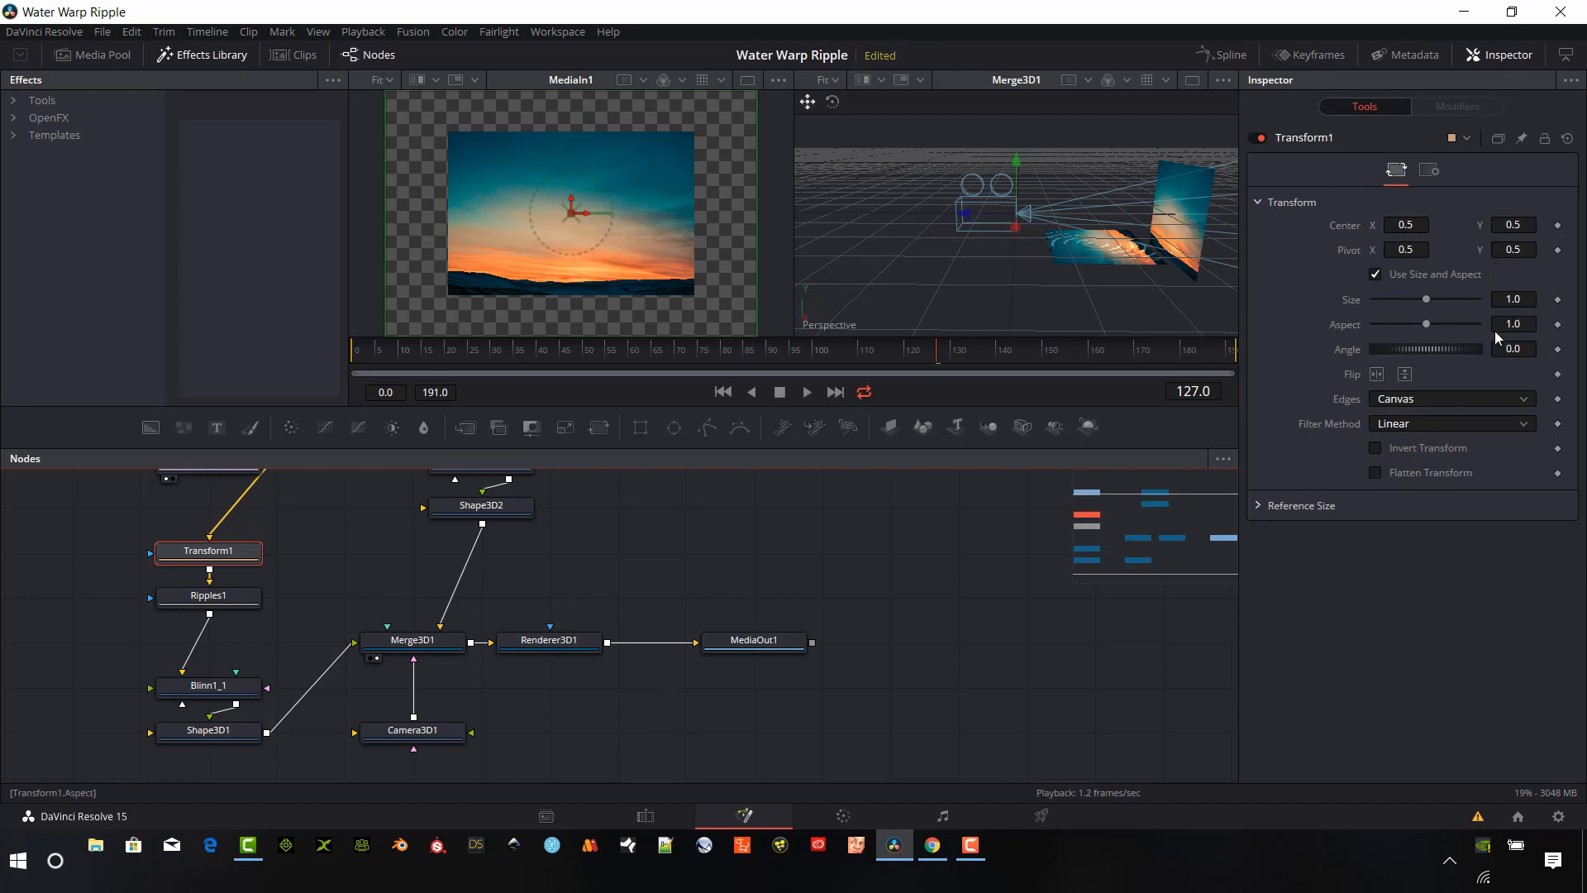
{"action": "left_click_drag", "start_coordinate": [1527, 324], "coordinate": [1515, 323]}
{"action": "double_click", "coordinate": [1530, 324]}
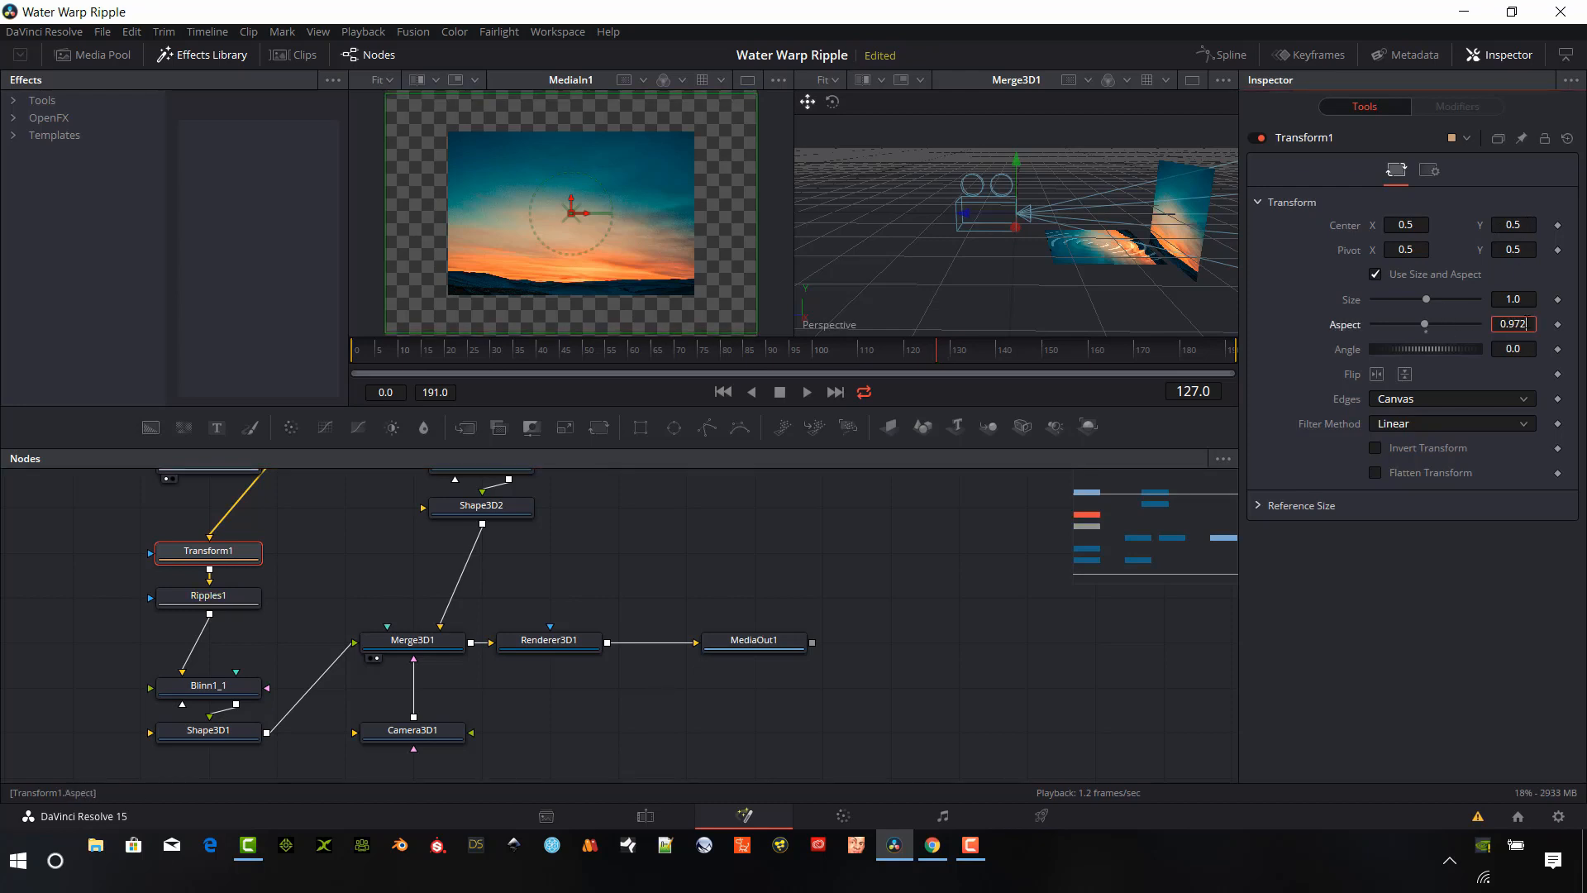
{"action": "type", "text": "3"}
{"action": "key", "text": "Tab"}
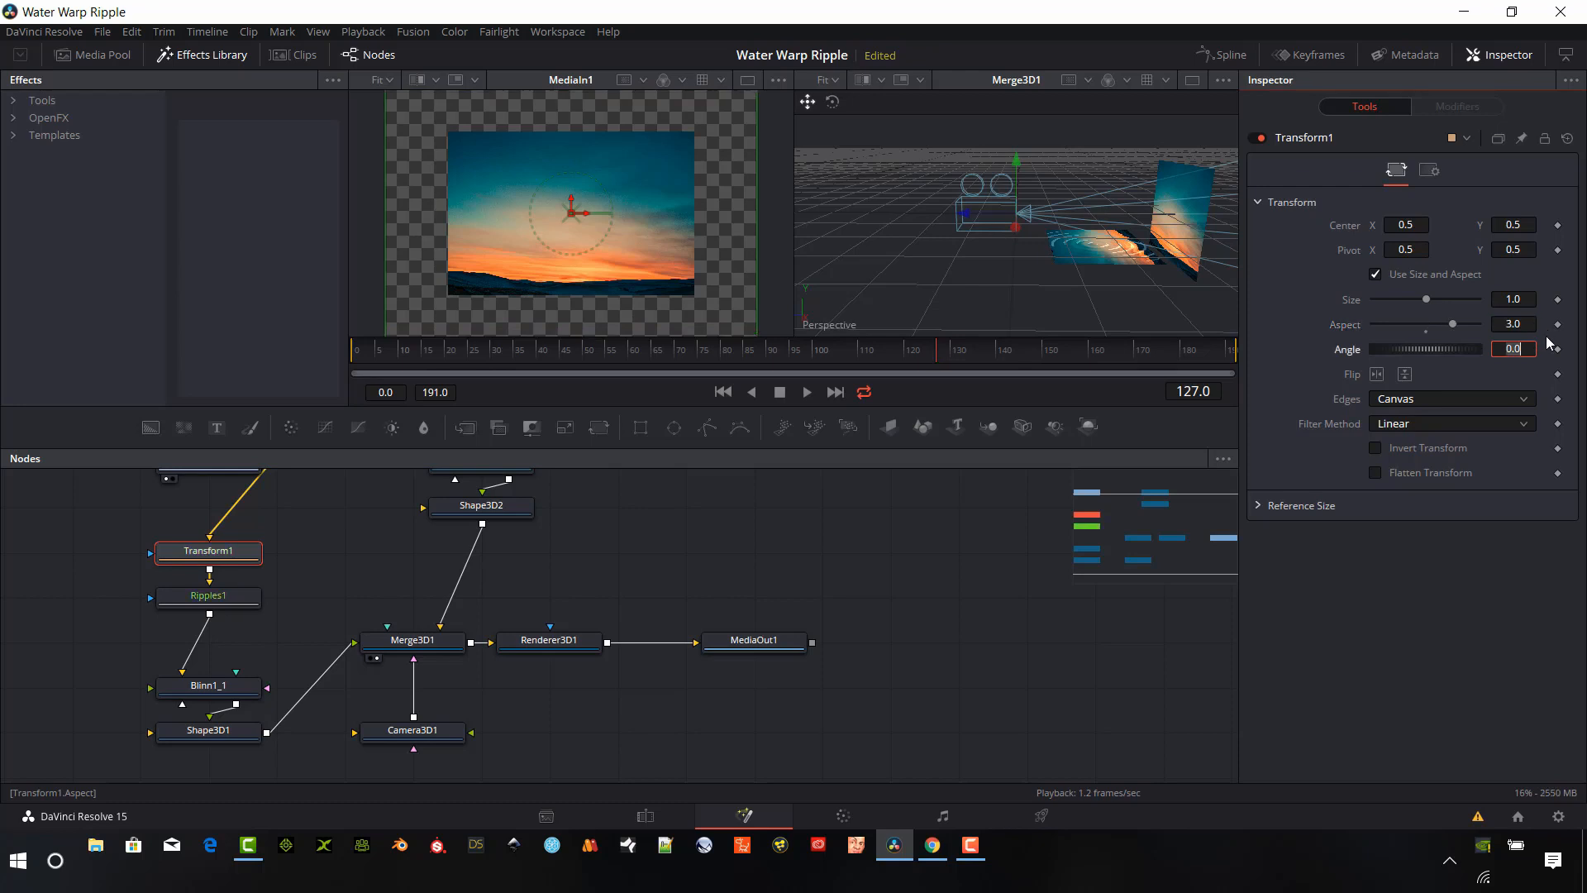
Adjust the Shape3D1 plane's Z translation to about -0.525
{"action": "left_click", "coordinate": [1081, 259]}
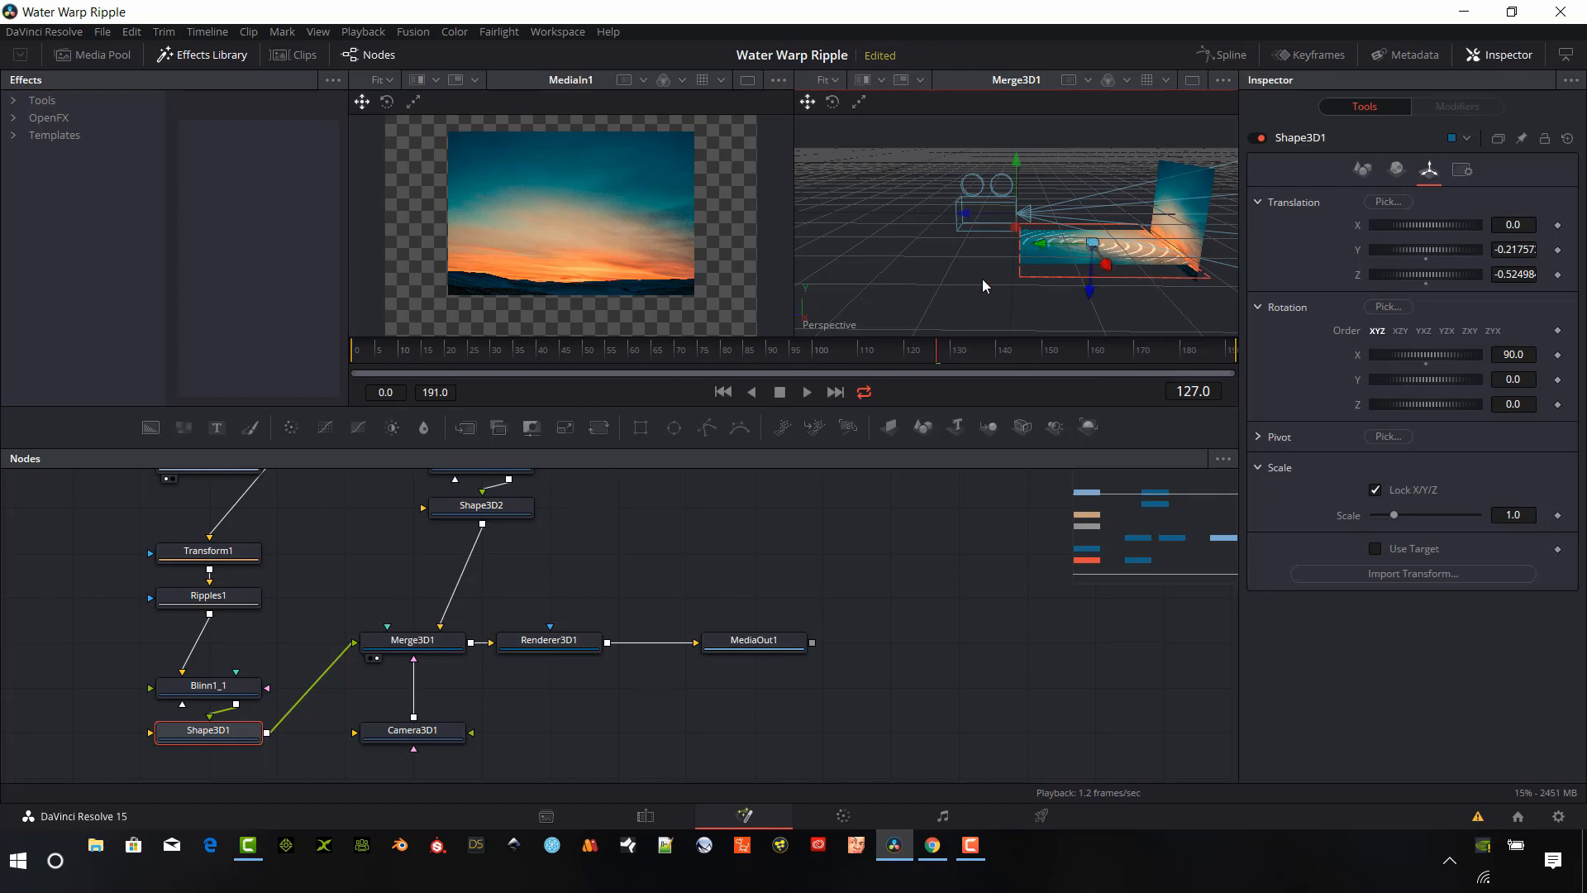
{"action": "scroll", "coordinate": [340, 524], "scroll_direction": "up", "scroll_amount": 2}
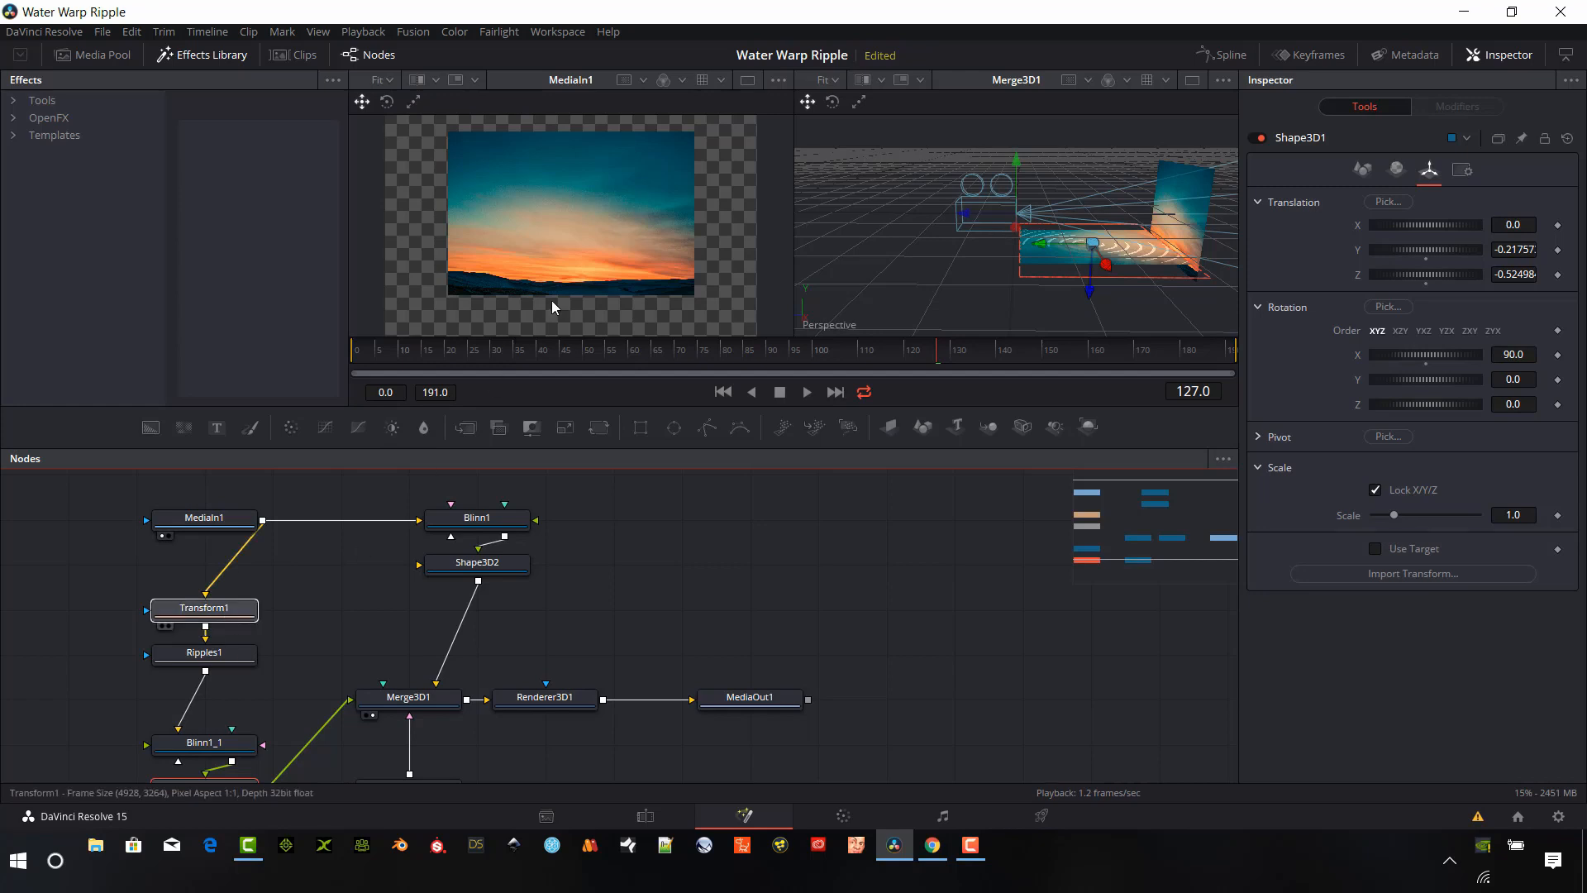
Display Transform1 in the first viewer and set its Center Y to 0.993 so the image's lower part fills the frame
{"action": "left_click_drag", "start_coordinate": [553, 301], "coordinate": [553, 301]}
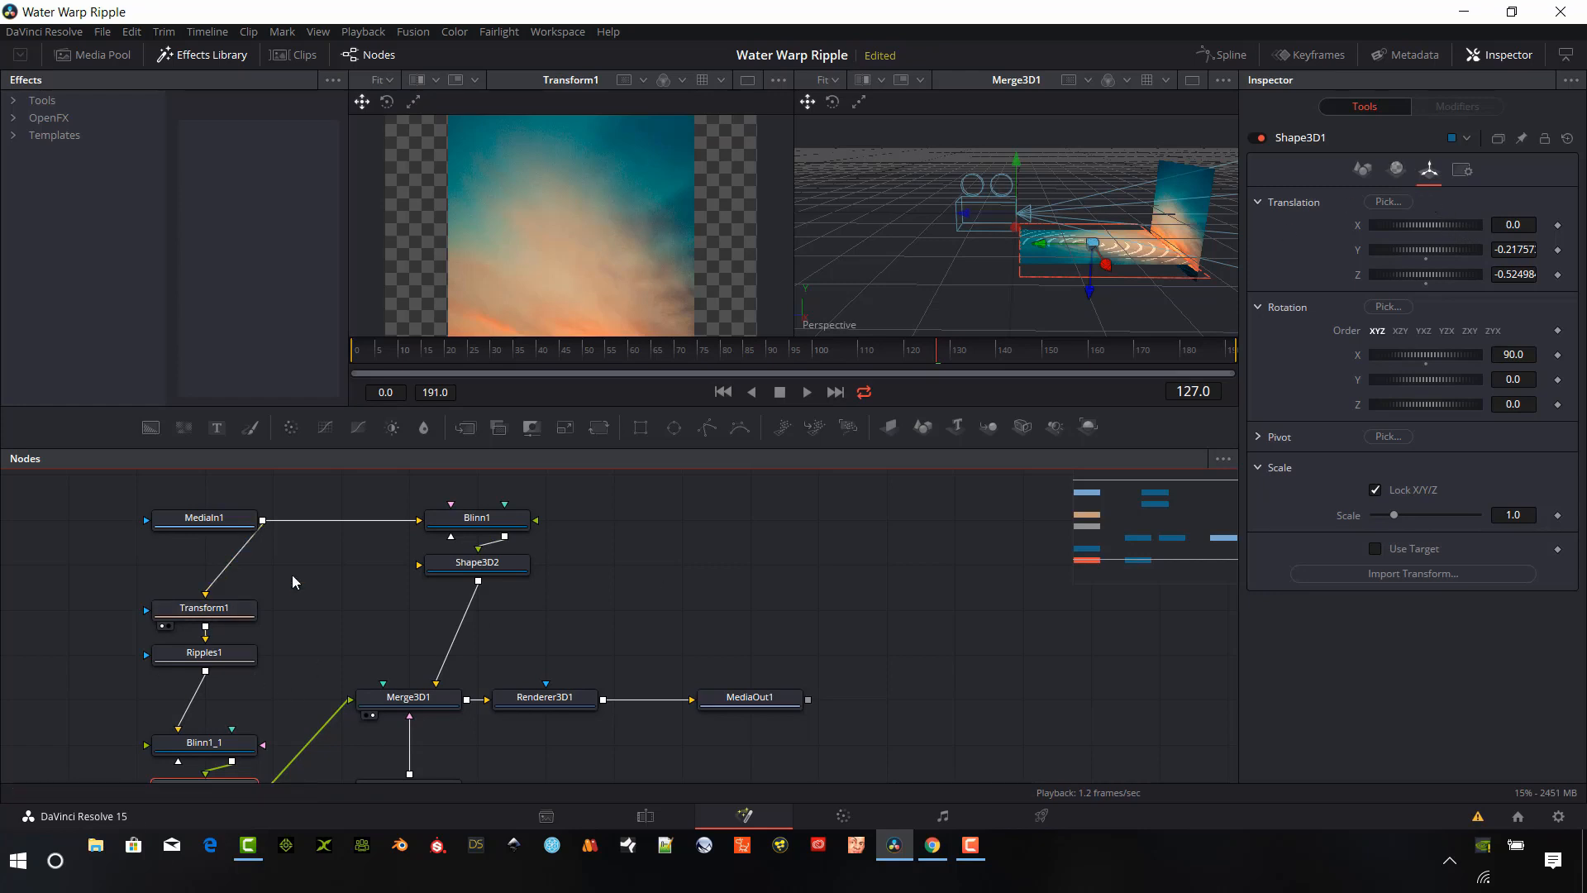
{"action": "left_click", "coordinate": [209, 613]}
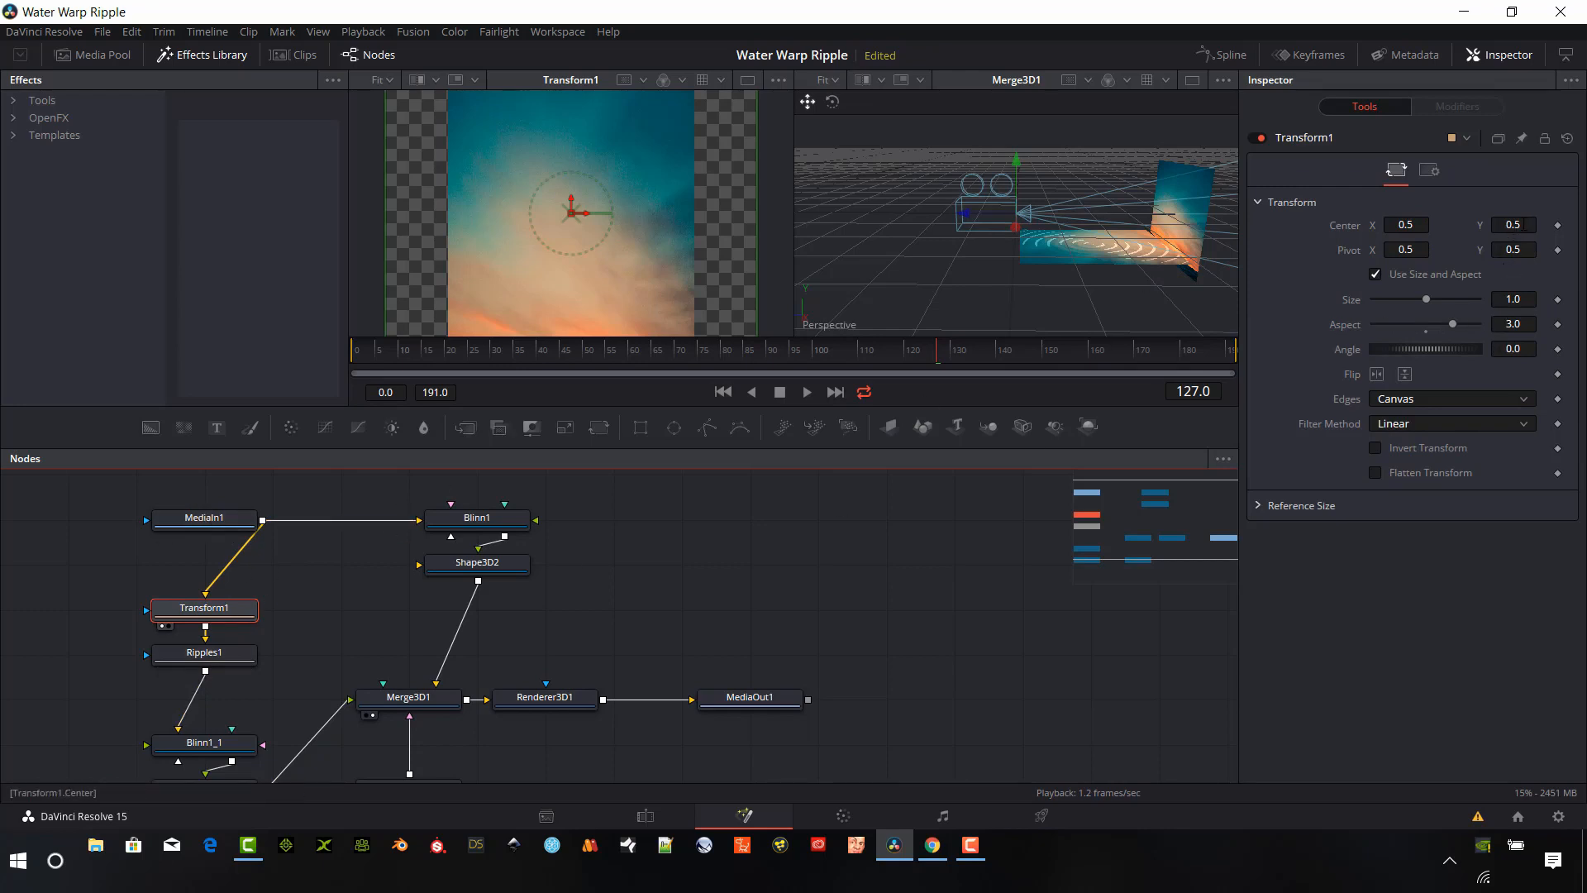
{"action": "left_click_drag", "start_coordinate": [1526, 224], "coordinate": [1586, 225]}
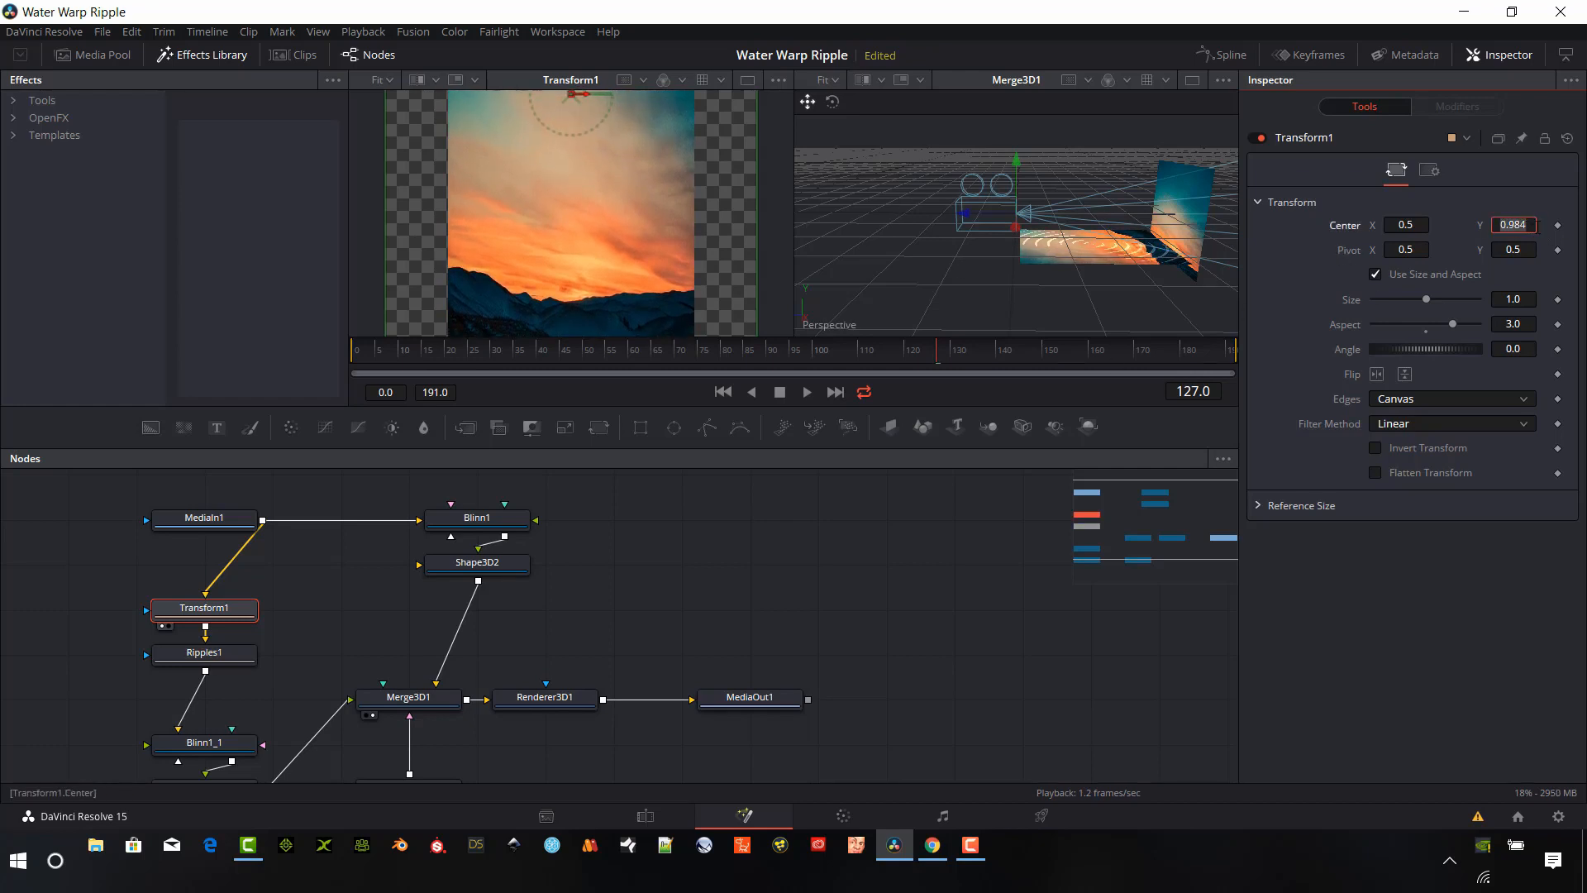
{"action": "key", "text": "Tab"}
{"action": "double_click", "coordinate": [1526, 227]}
{"action": "type", "text": "1"}
{"action": "key", "text": "Tab"}
{"action": "left_click", "coordinate": [1528, 229]}
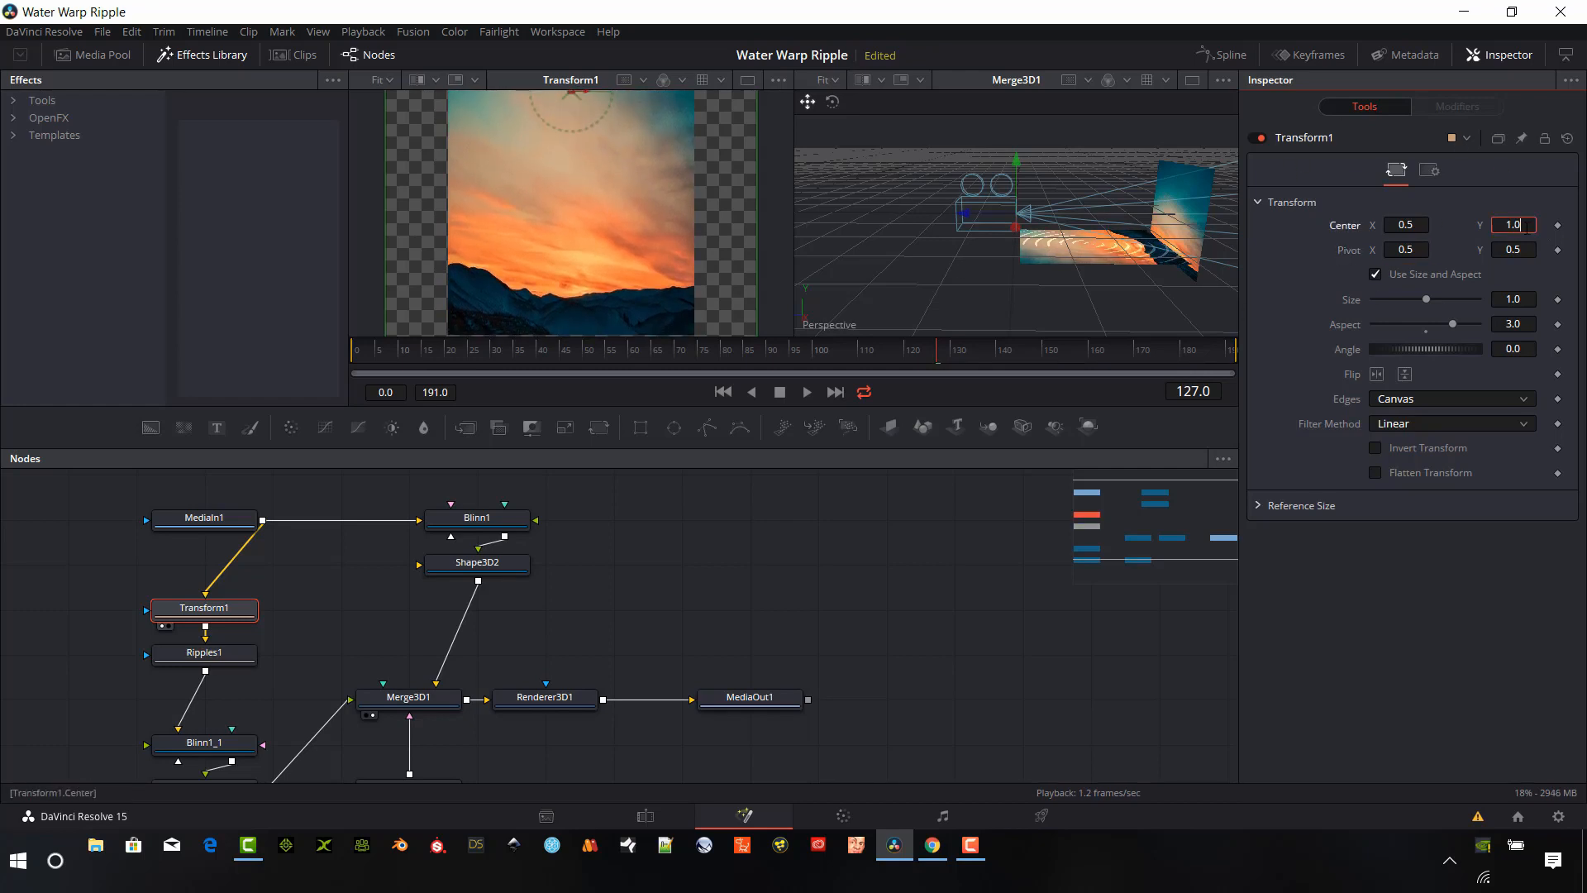
{"action": "type", "text": ".995"}
{"action": "key", "text": "Return"}
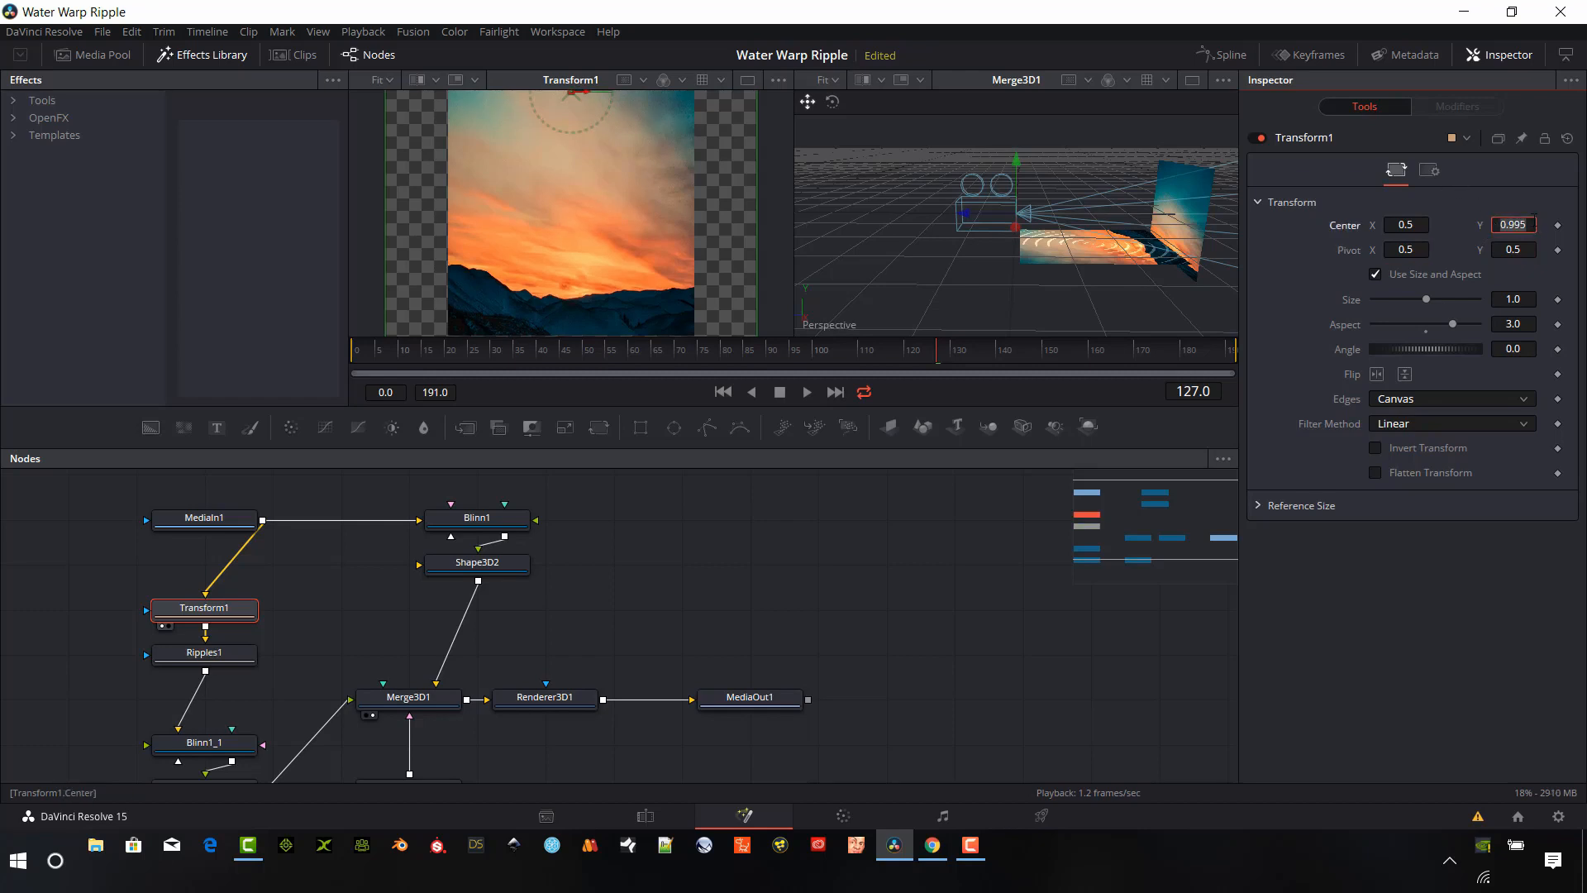
{"action": "key", "text": "Tab"}
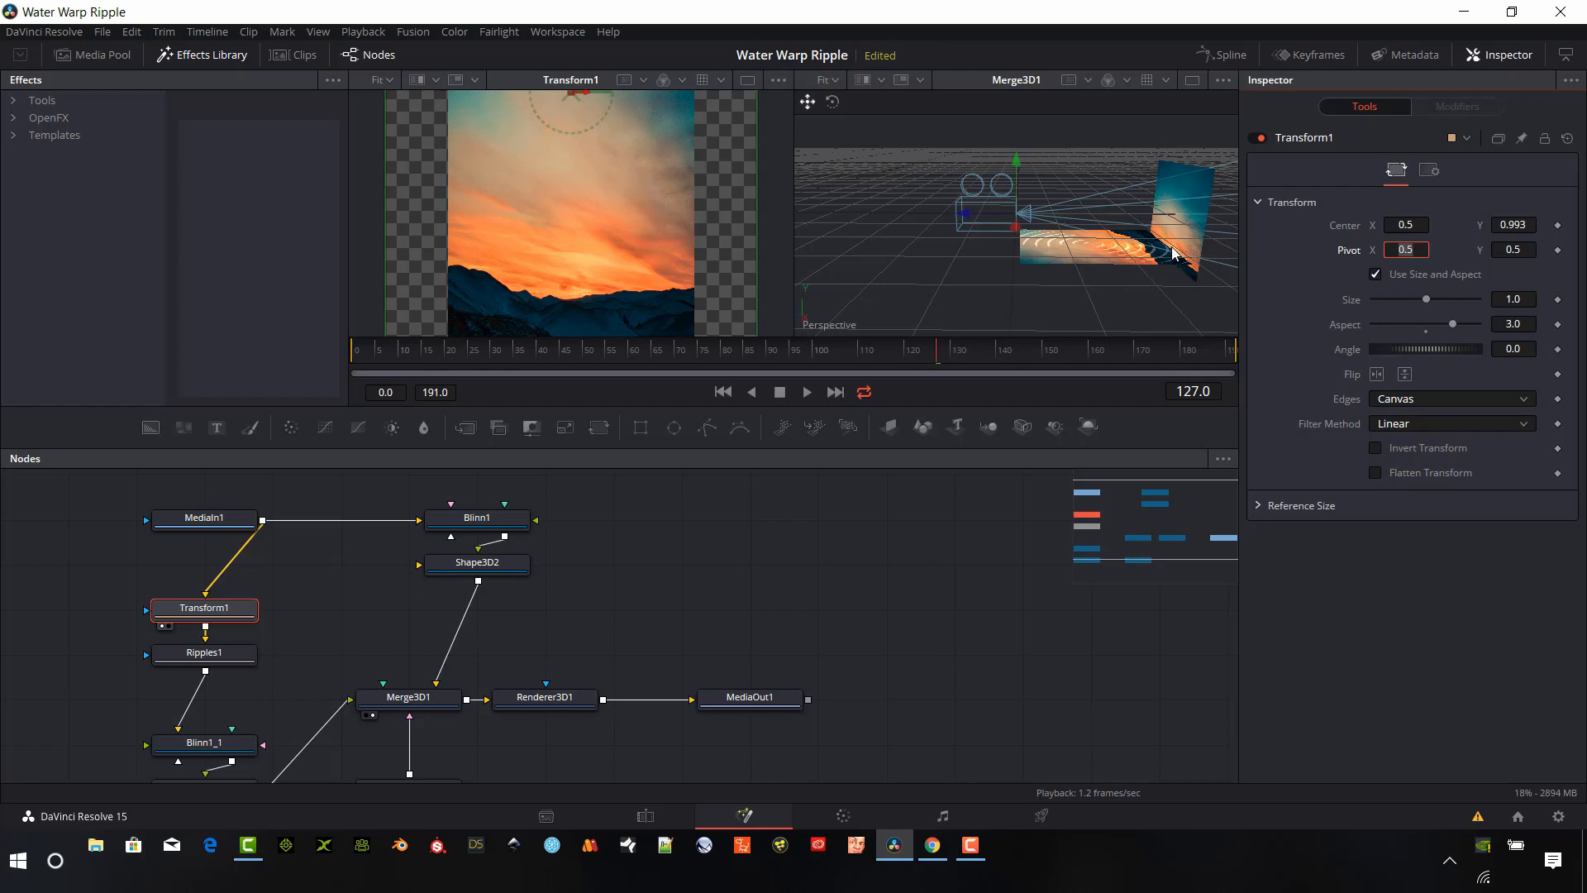
Lower the Shape3D1 plane to about -0.249 in Y and move it to about -0.548 in Z
{"action": "left_click_drag", "start_coordinate": [1143, 277], "coordinate": [1064, 256]}
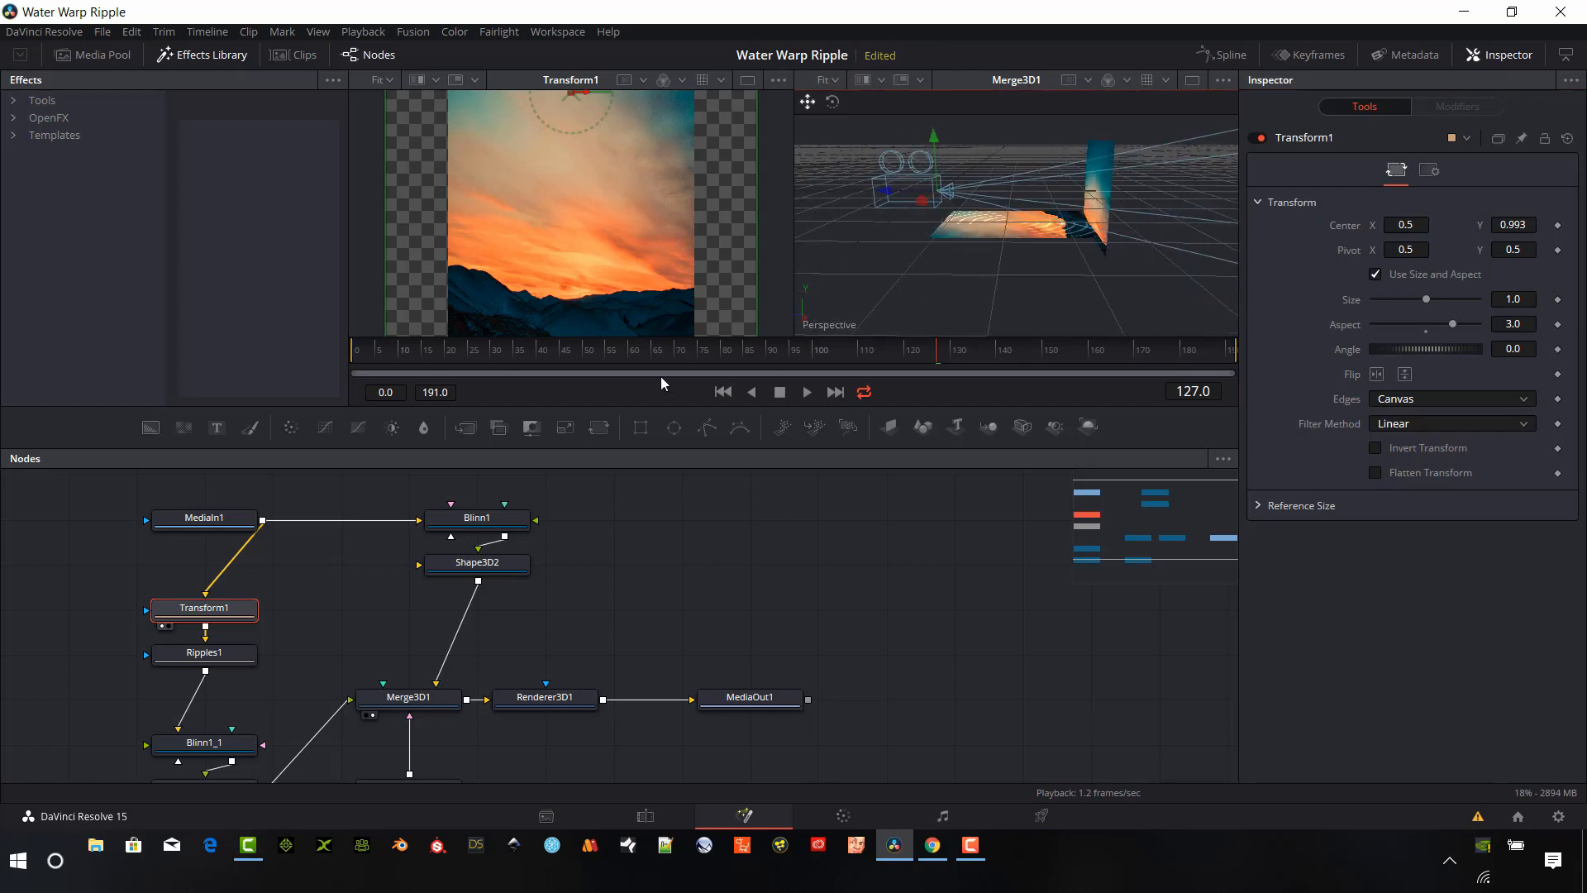
{"action": "left_click_drag", "start_coordinate": [210, 717], "coordinate": [288, 657]}
{"action": "left_click", "coordinate": [284, 727]}
{"action": "left_click_drag", "start_coordinate": [1015, 255], "coordinate": [972, 226]}
{"action": "left_click_drag", "start_coordinate": [1034, 280], "coordinate": [1160, 295]}
{"action": "left_click_drag", "start_coordinate": [1082, 170], "coordinate": [1082, 240]}
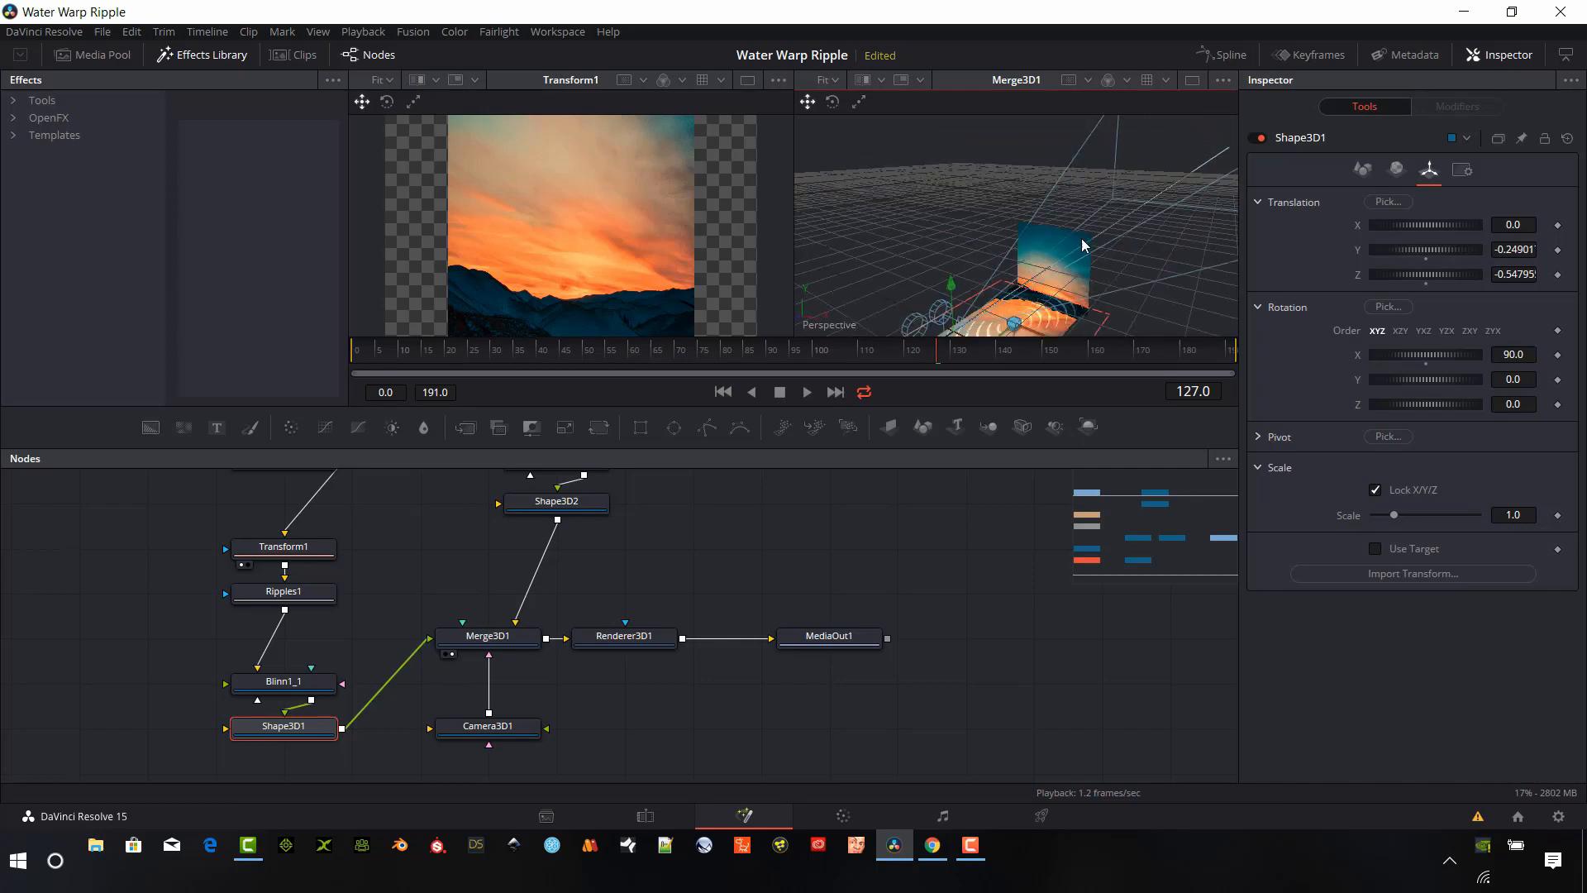
Move the Shape3D1 plane to about -0.566 in Z, checking where it meets the upright Shape3D2 plane
{"action": "scroll", "coordinate": [1084, 244], "scroll_direction": "up", "scroll_amount": 5}
{"action": "left_click", "coordinate": [1126, 198]}
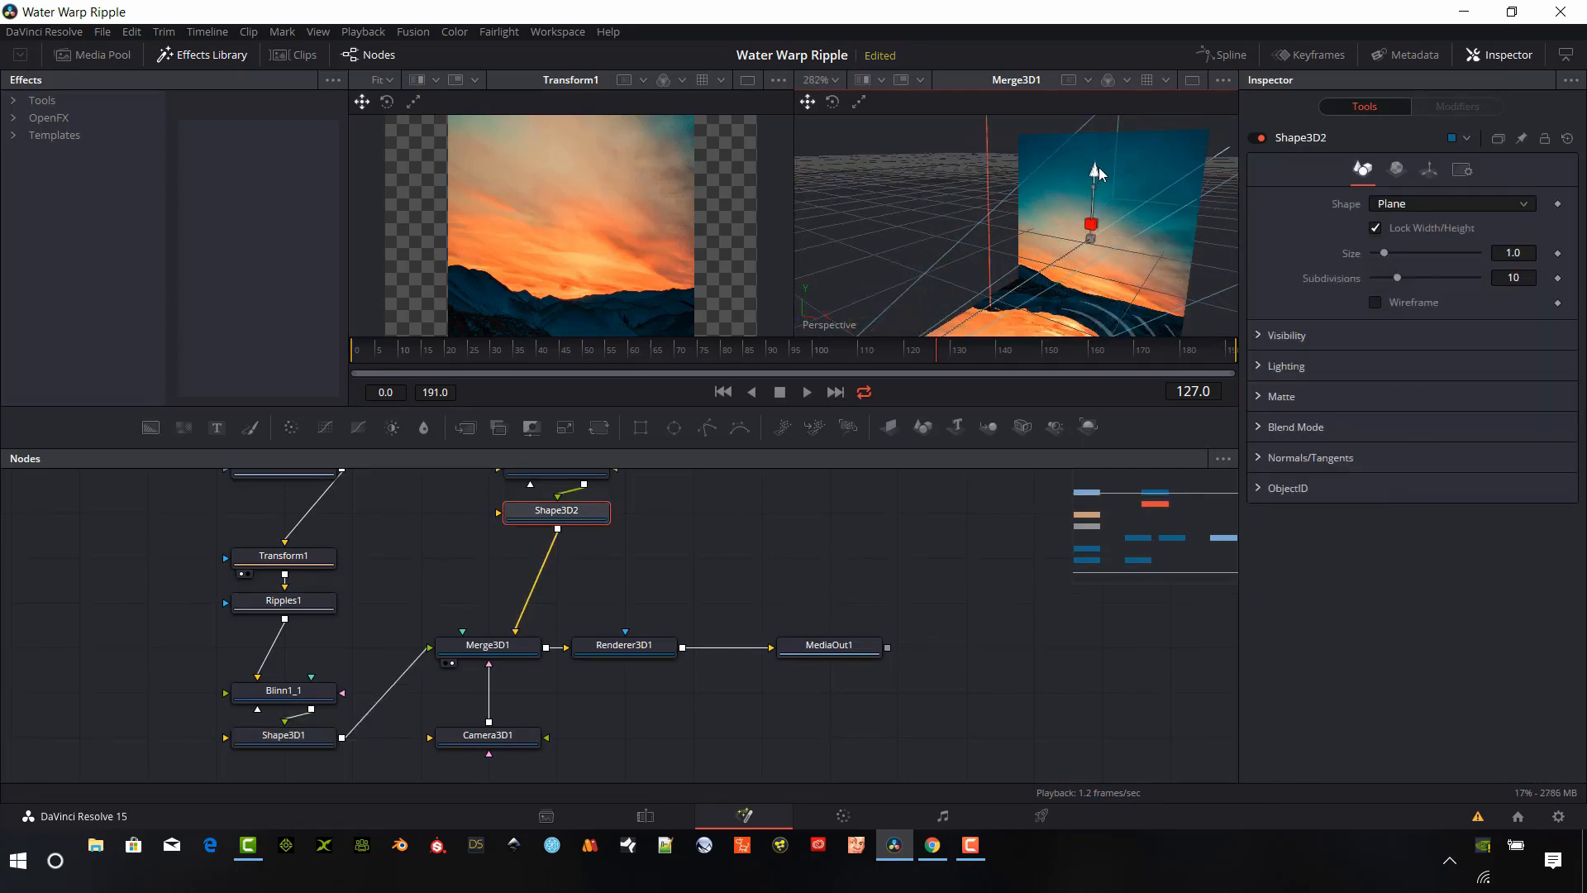
{"action": "left_click_drag", "start_coordinate": [1099, 169], "coordinate": [1096, 167]}
{"action": "left_click_drag", "start_coordinate": [852, 275], "coordinate": [988, 296]}
{"action": "left_click_drag", "start_coordinate": [1044, 165], "coordinate": [979, 215]}
{"action": "left_click_drag", "start_coordinate": [993, 118], "coordinate": [992, 125]}
{"action": "left_click_drag", "start_coordinate": [851, 291], "coordinate": [1000, 218]}
{"action": "left_click", "coordinate": [1064, 321]}
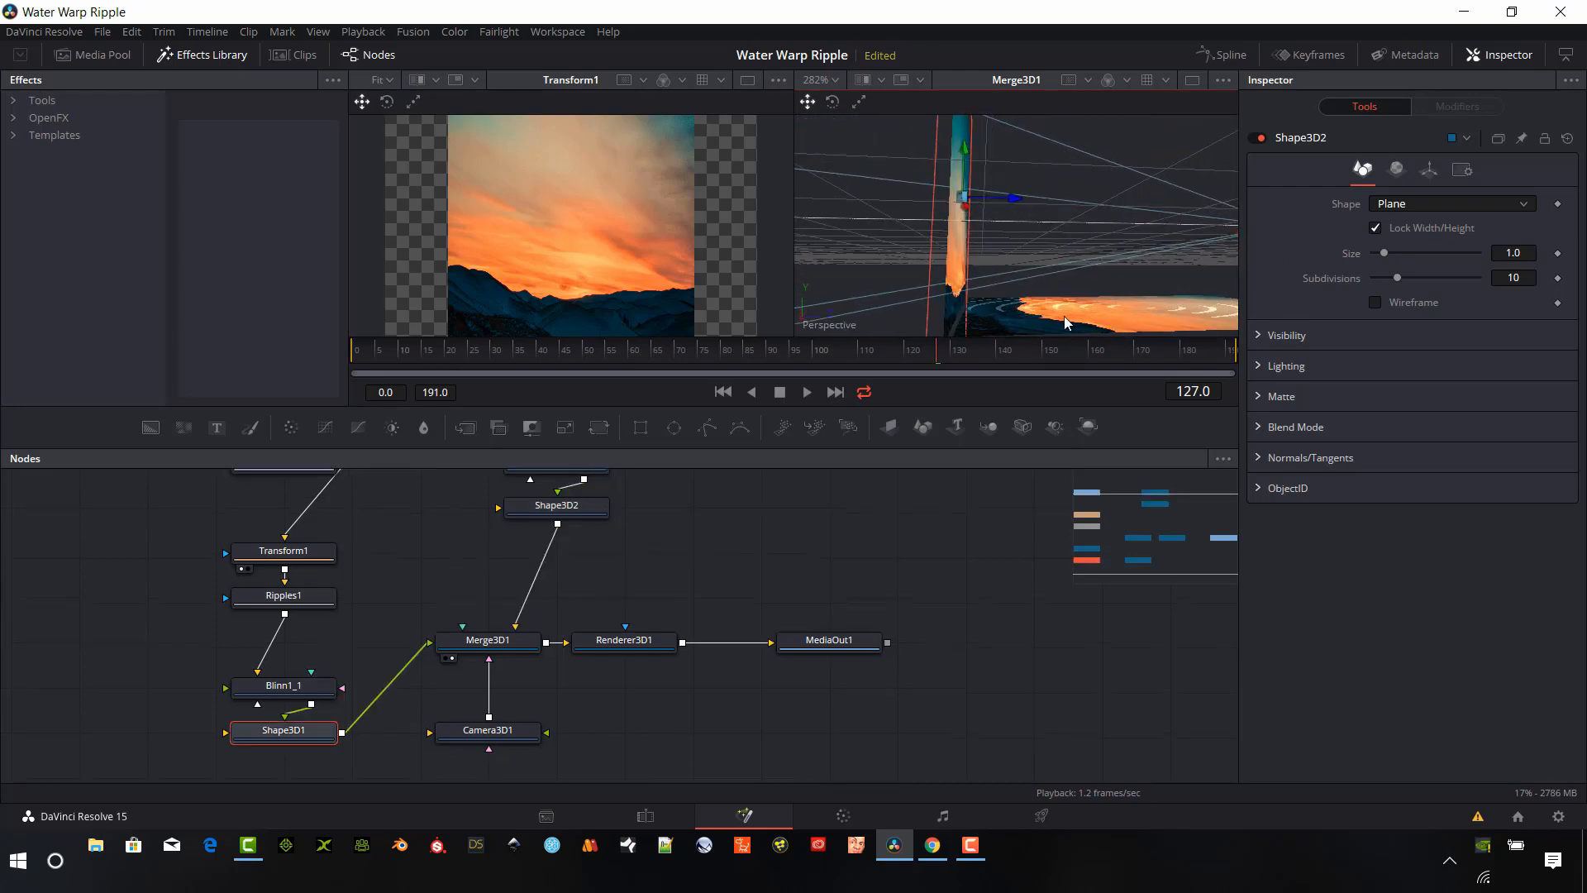
{"action": "left_click_drag", "start_coordinate": [1126, 318], "coordinate": [950, 318]}
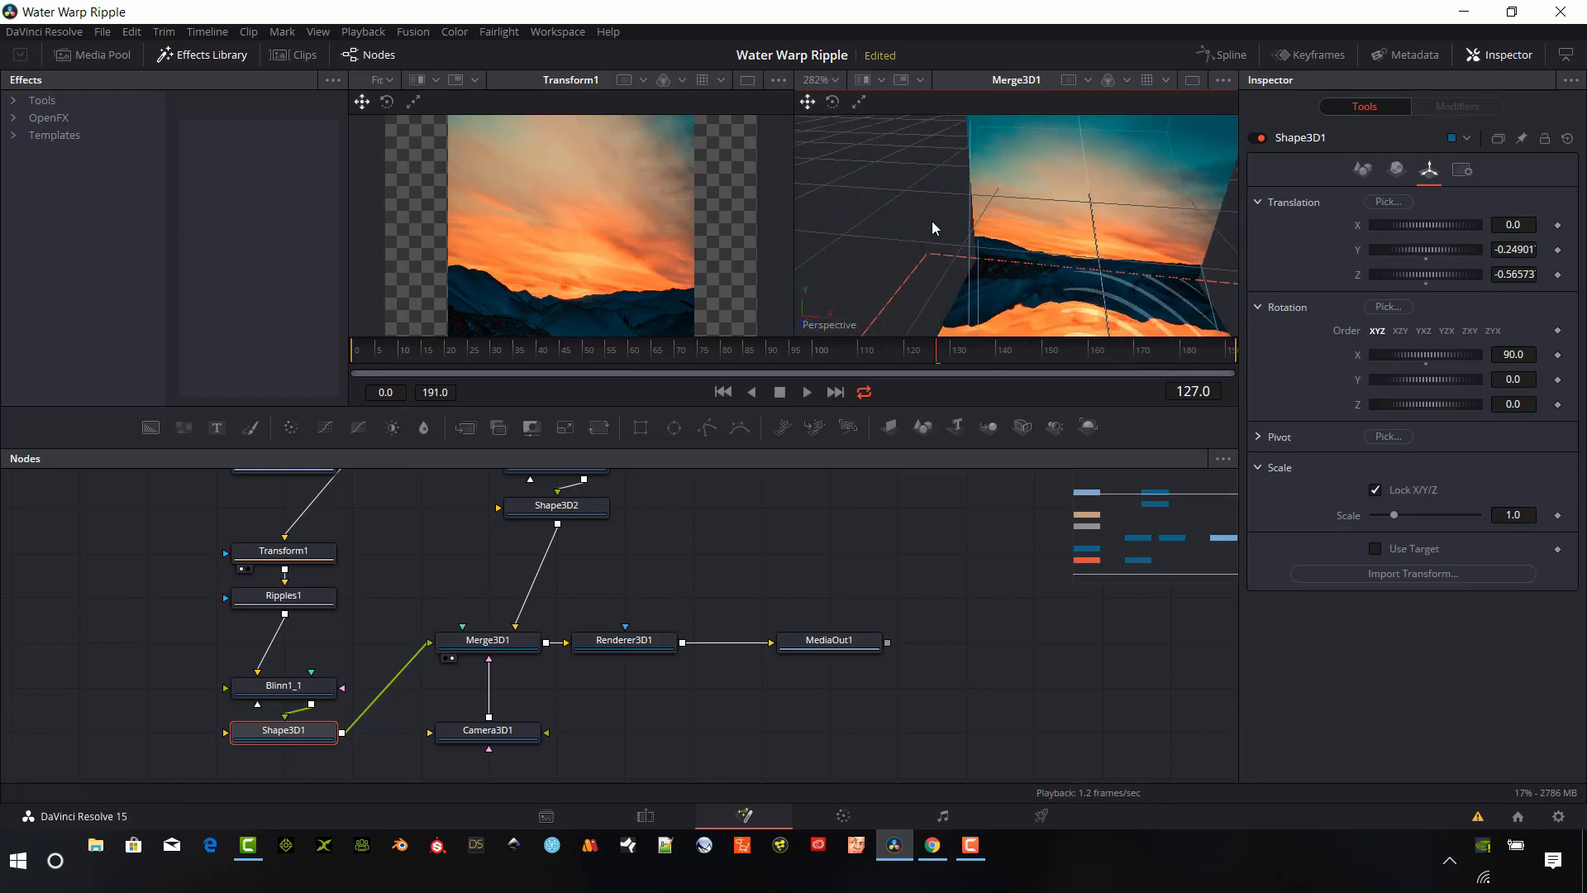
{"action": "left_click_drag", "start_coordinate": [909, 258], "coordinate": [1256, 203]}
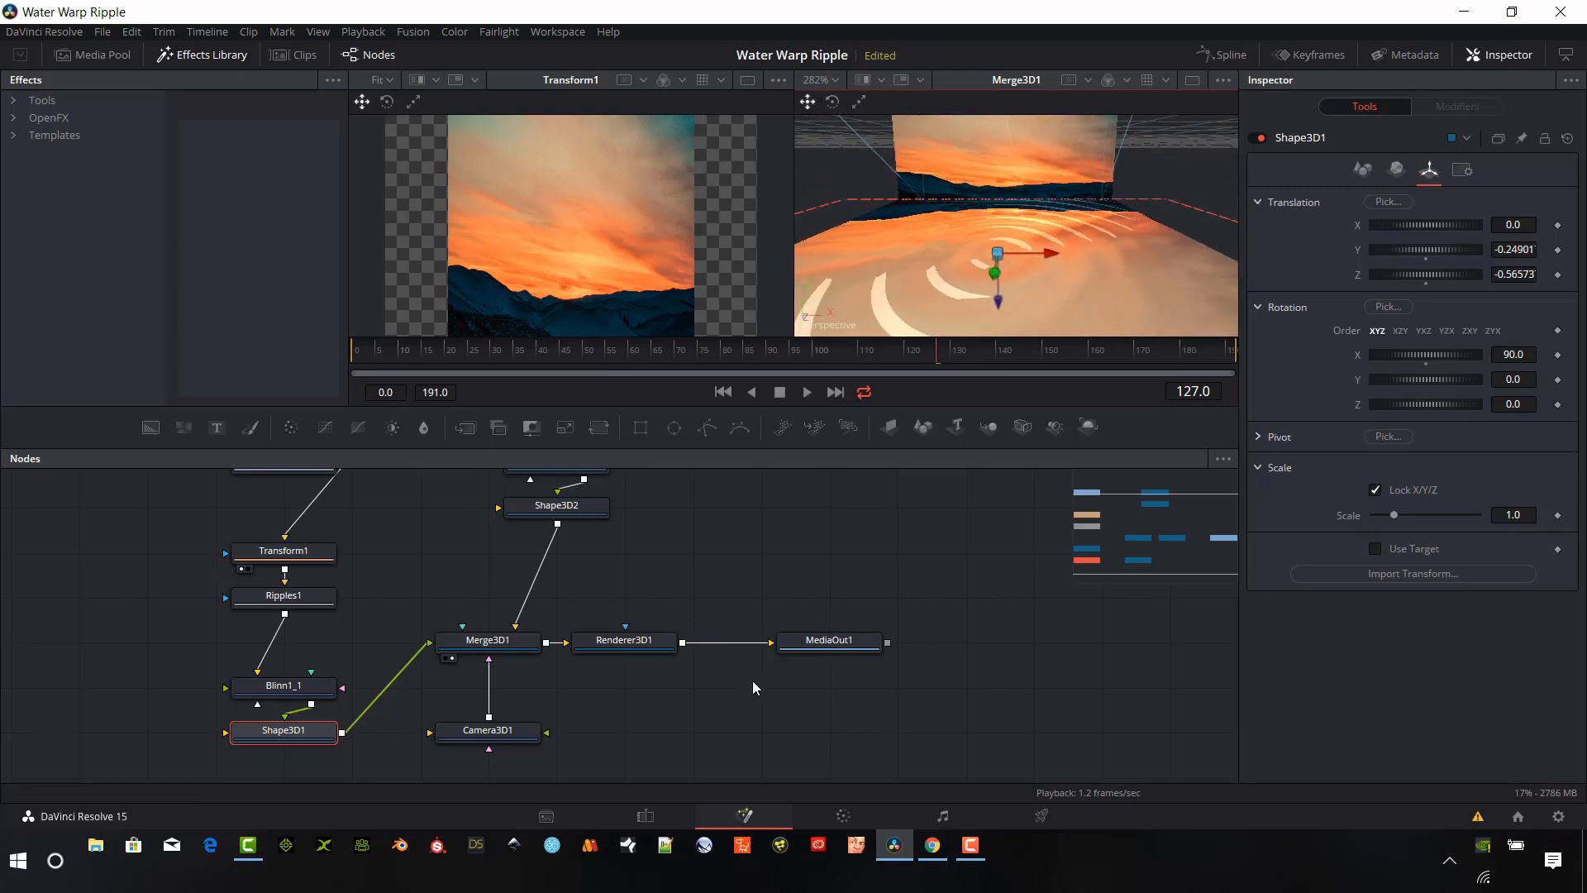
Display Renderer3D1 in the second viewer and make it render through Camera3D1
{"action": "left_click", "coordinate": [487, 730]}
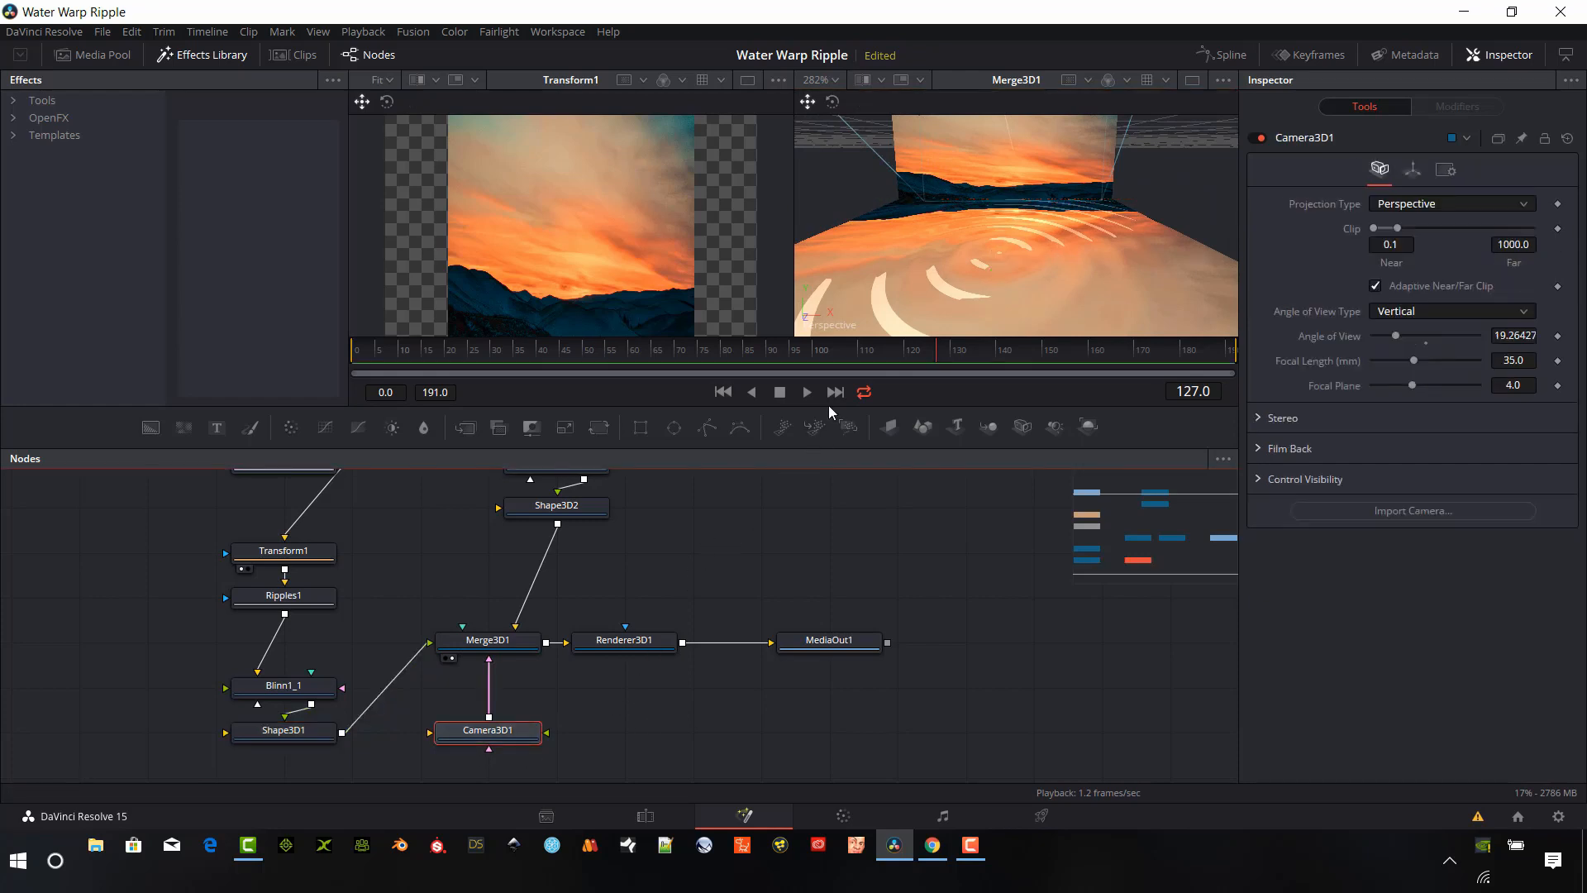
{"action": "left_click", "coordinate": [652, 647]}
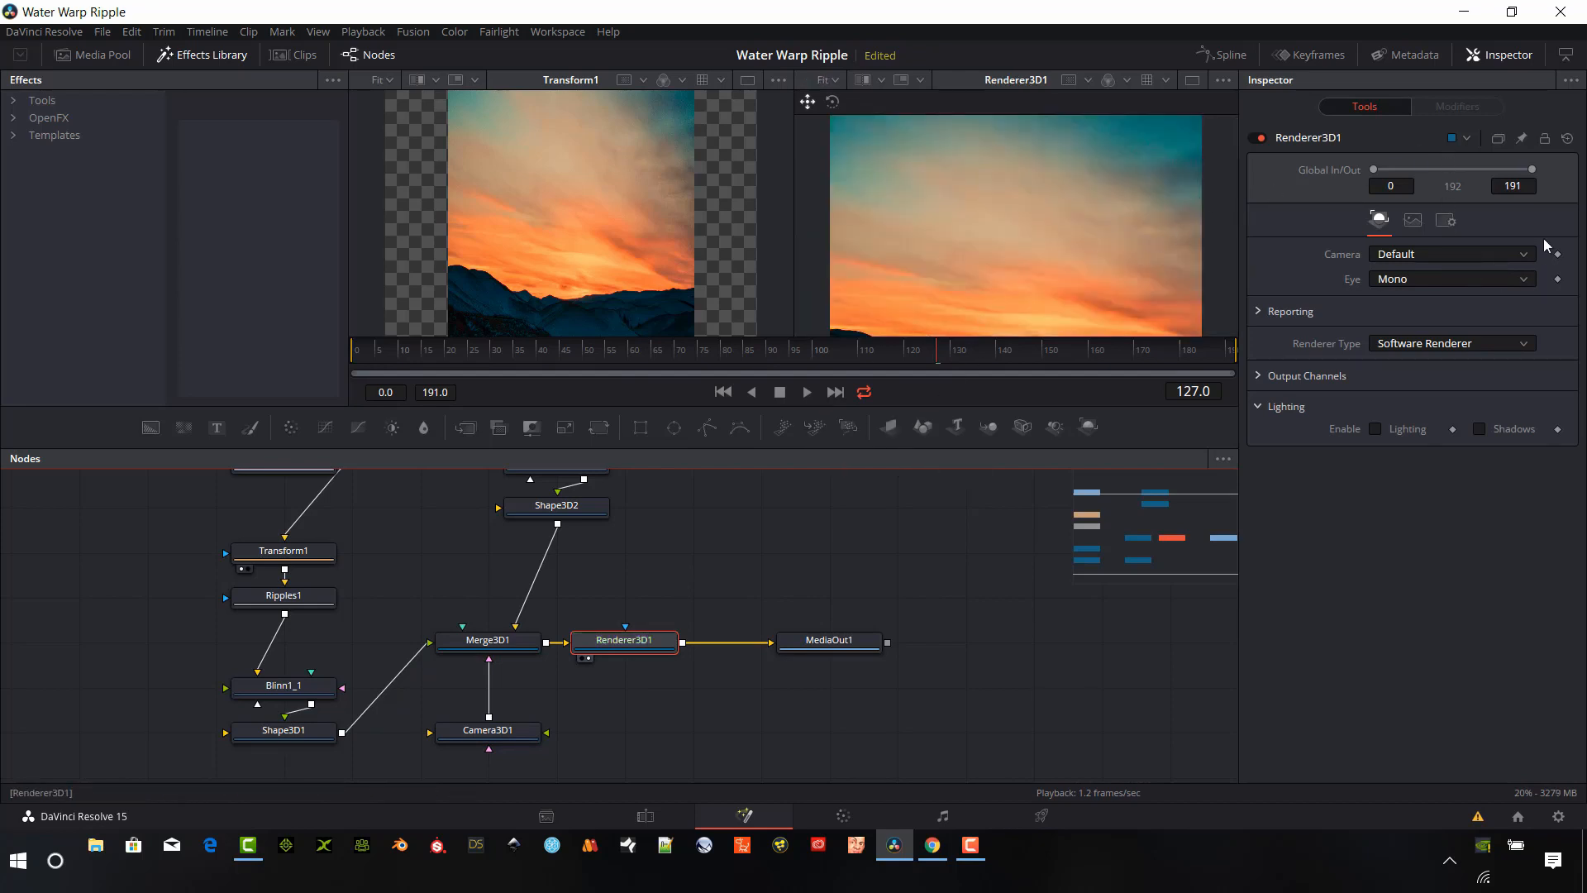
{"action": "left_click", "coordinate": [1485, 261]}
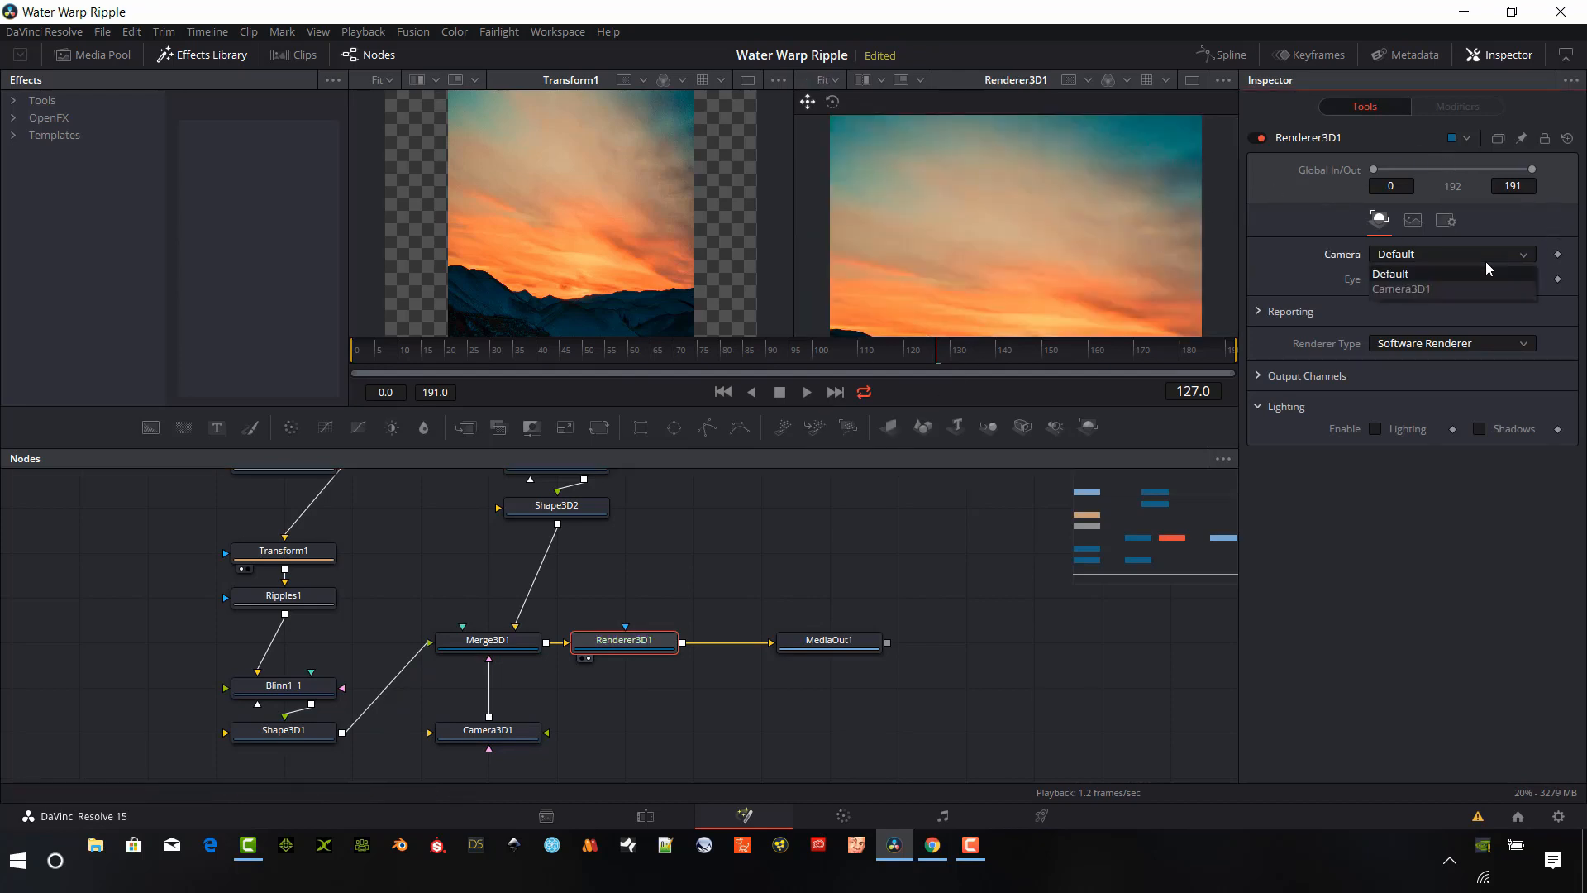
{"action": "left_click", "coordinate": [1446, 288]}
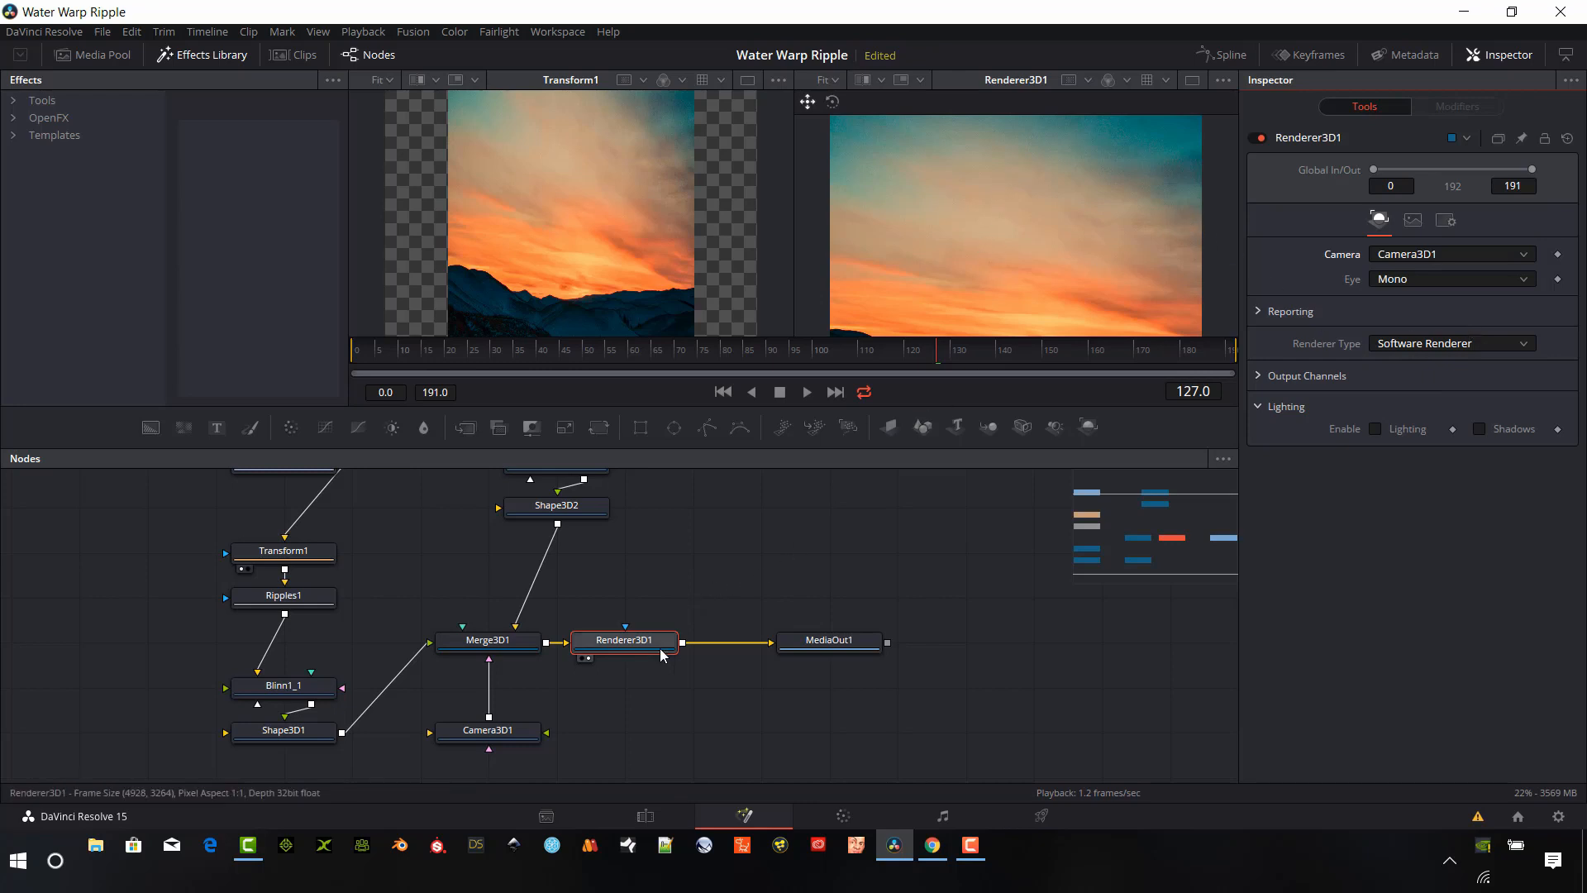
Display the Merge3D1 scene in the first viewer with both planes and the camera frame in view
{"action": "left_click", "coordinate": [499, 733]}
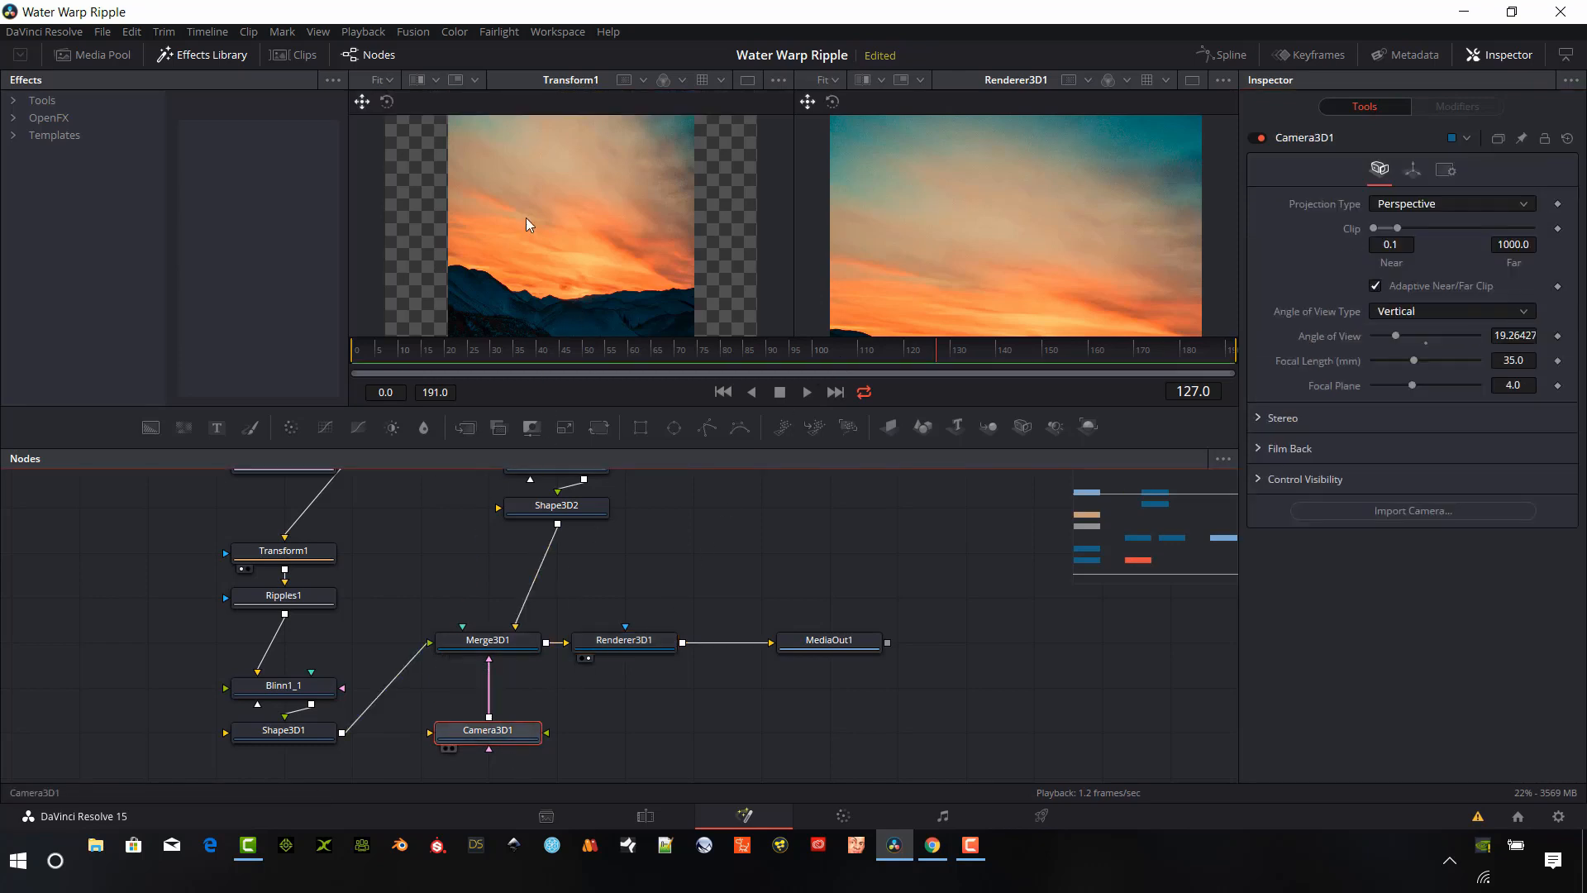
{"action": "key", "text": "1"}
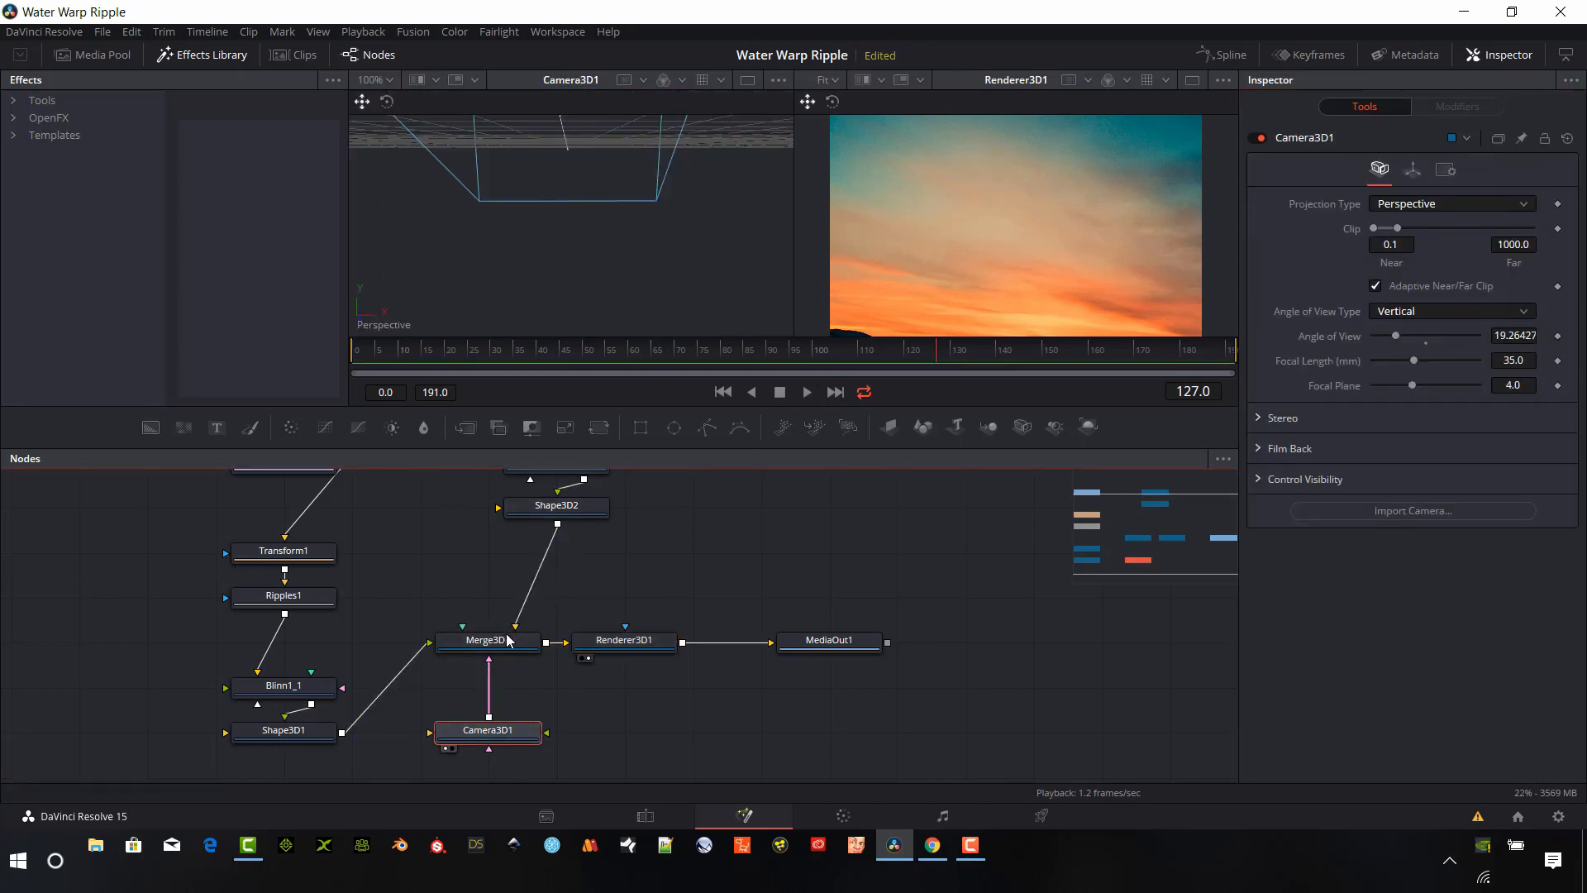
{"action": "left_click_drag", "start_coordinate": [505, 632], "coordinate": [542, 241]}
{"action": "left_click_drag", "start_coordinate": [498, 659], "coordinate": [555, 279]}
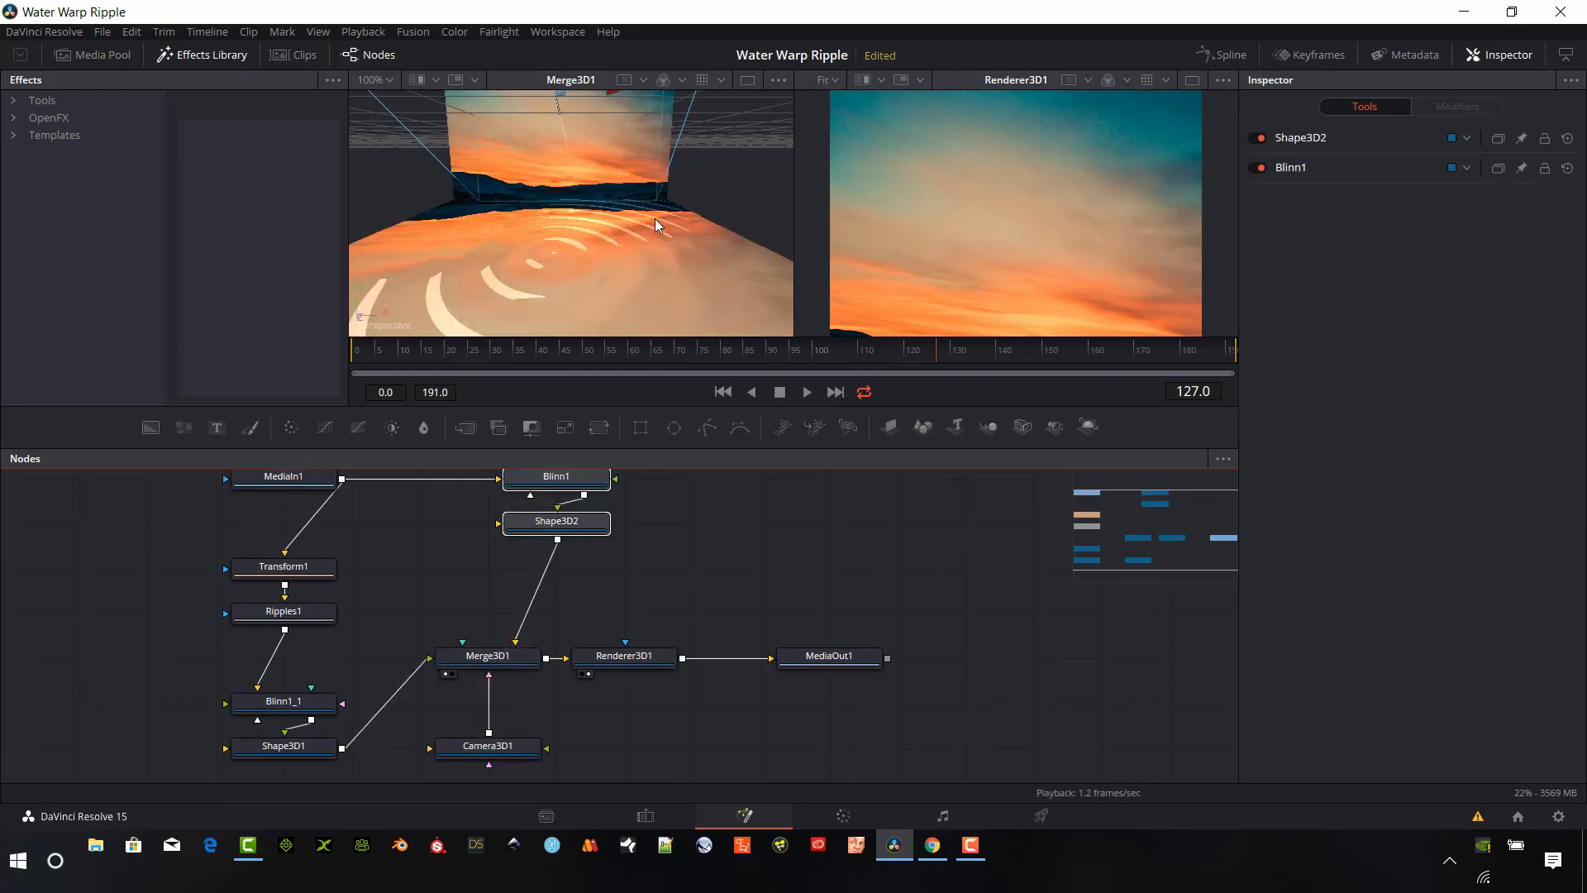
{"action": "scroll", "coordinate": [651, 249], "scroll_direction": "down", "scroll_amount": 2}
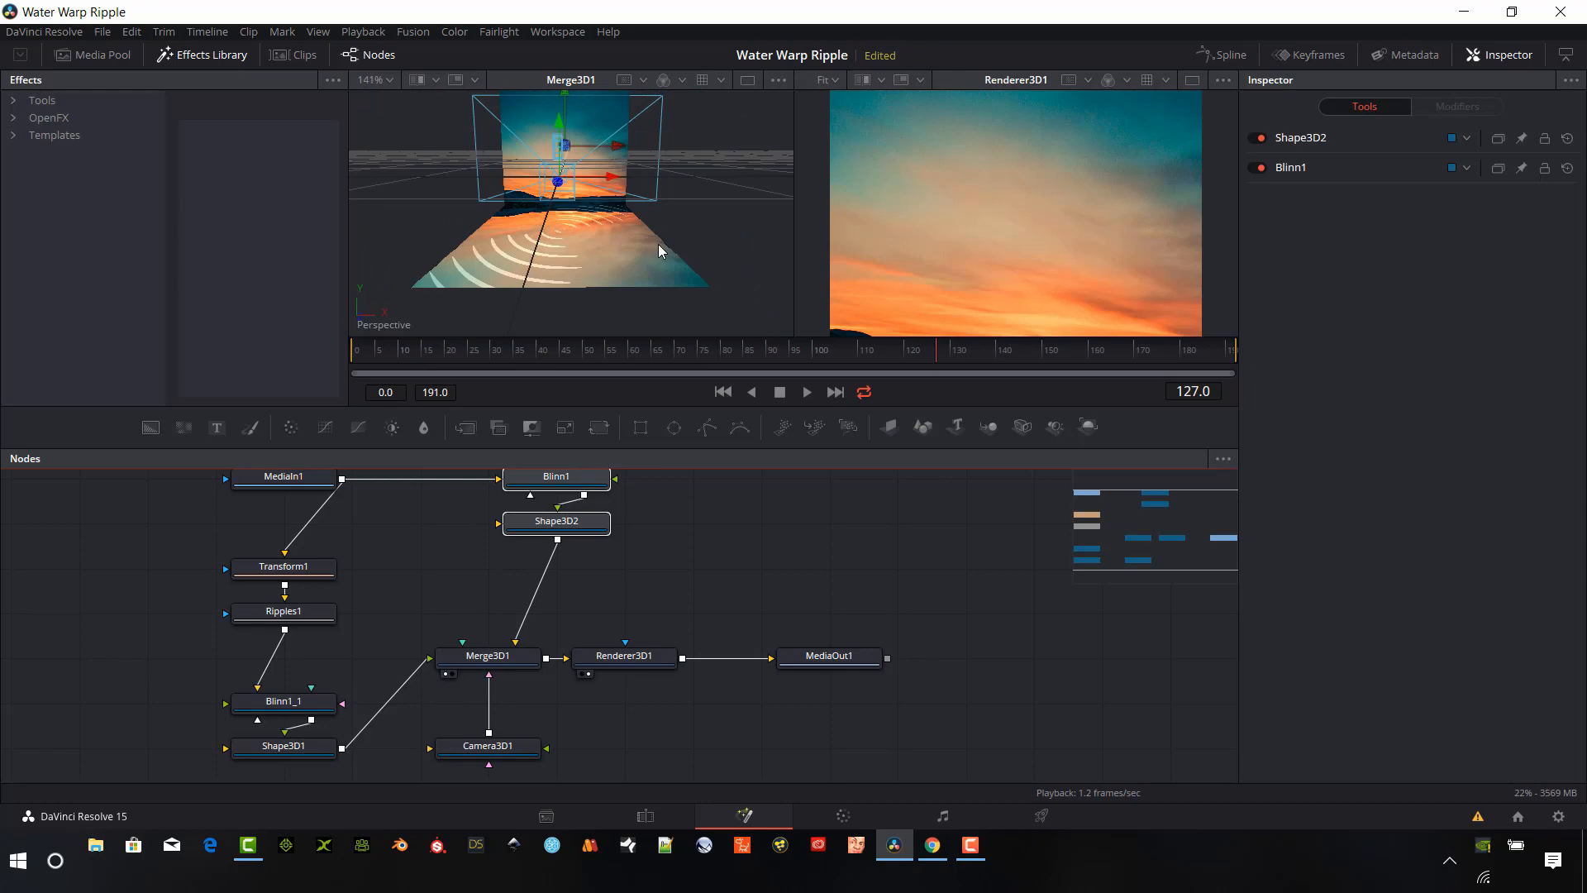
{"action": "scroll", "coordinate": [660, 241], "scroll_direction": "up", "scroll_amount": 2}
{"action": "scroll", "coordinate": [673, 231], "scroll_direction": "down", "scroll_amount": 2}
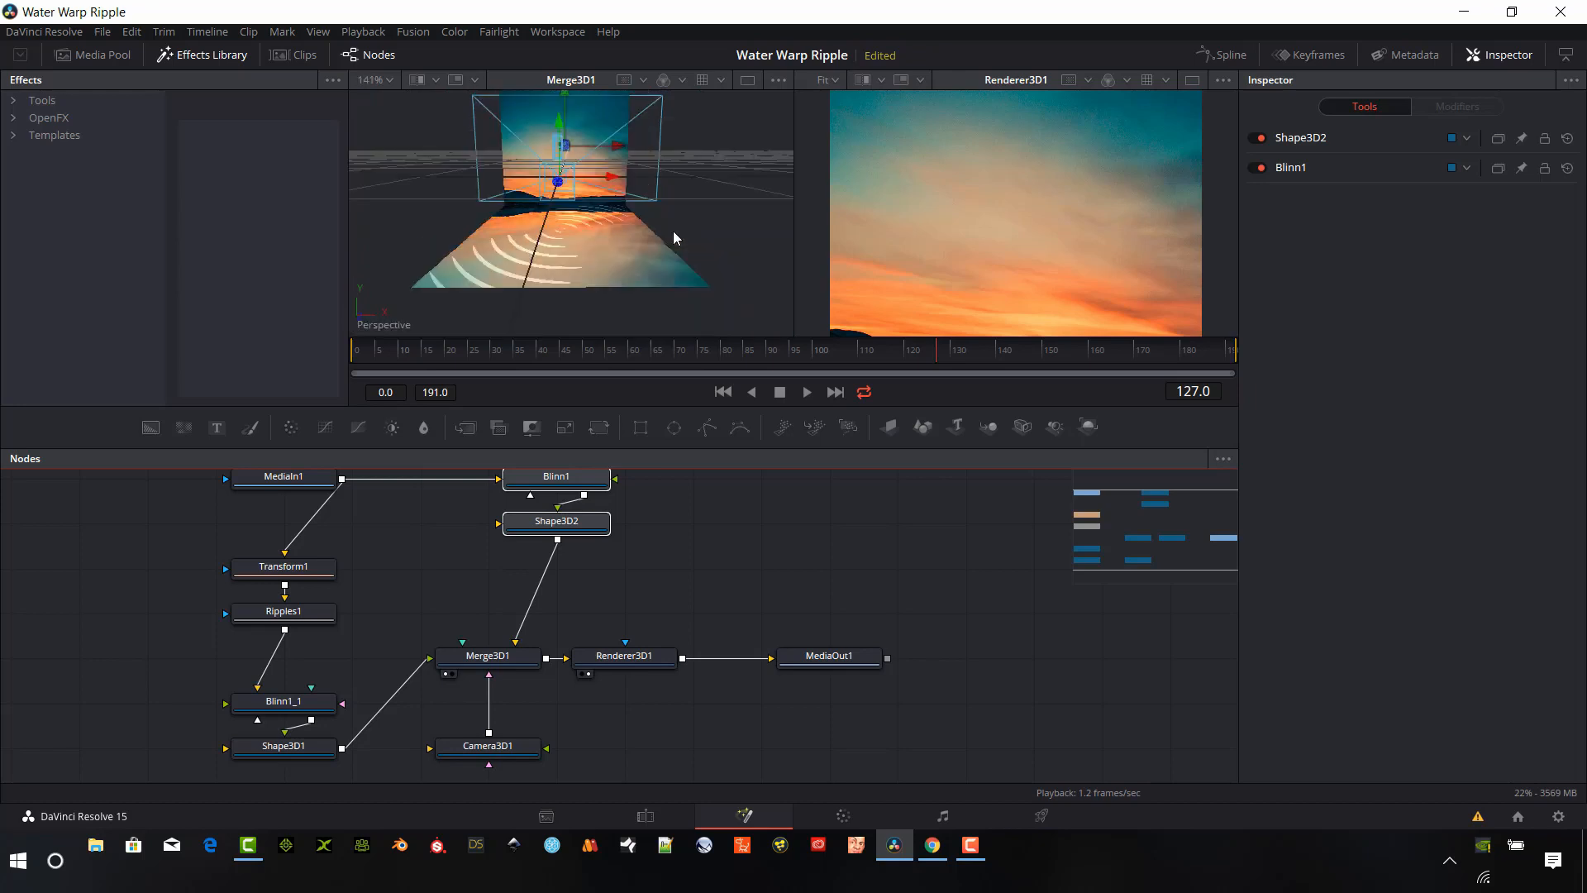
Set the Shape3D1 plane back to about -0.548 in Z
{"action": "left_click", "coordinate": [552, 196]}
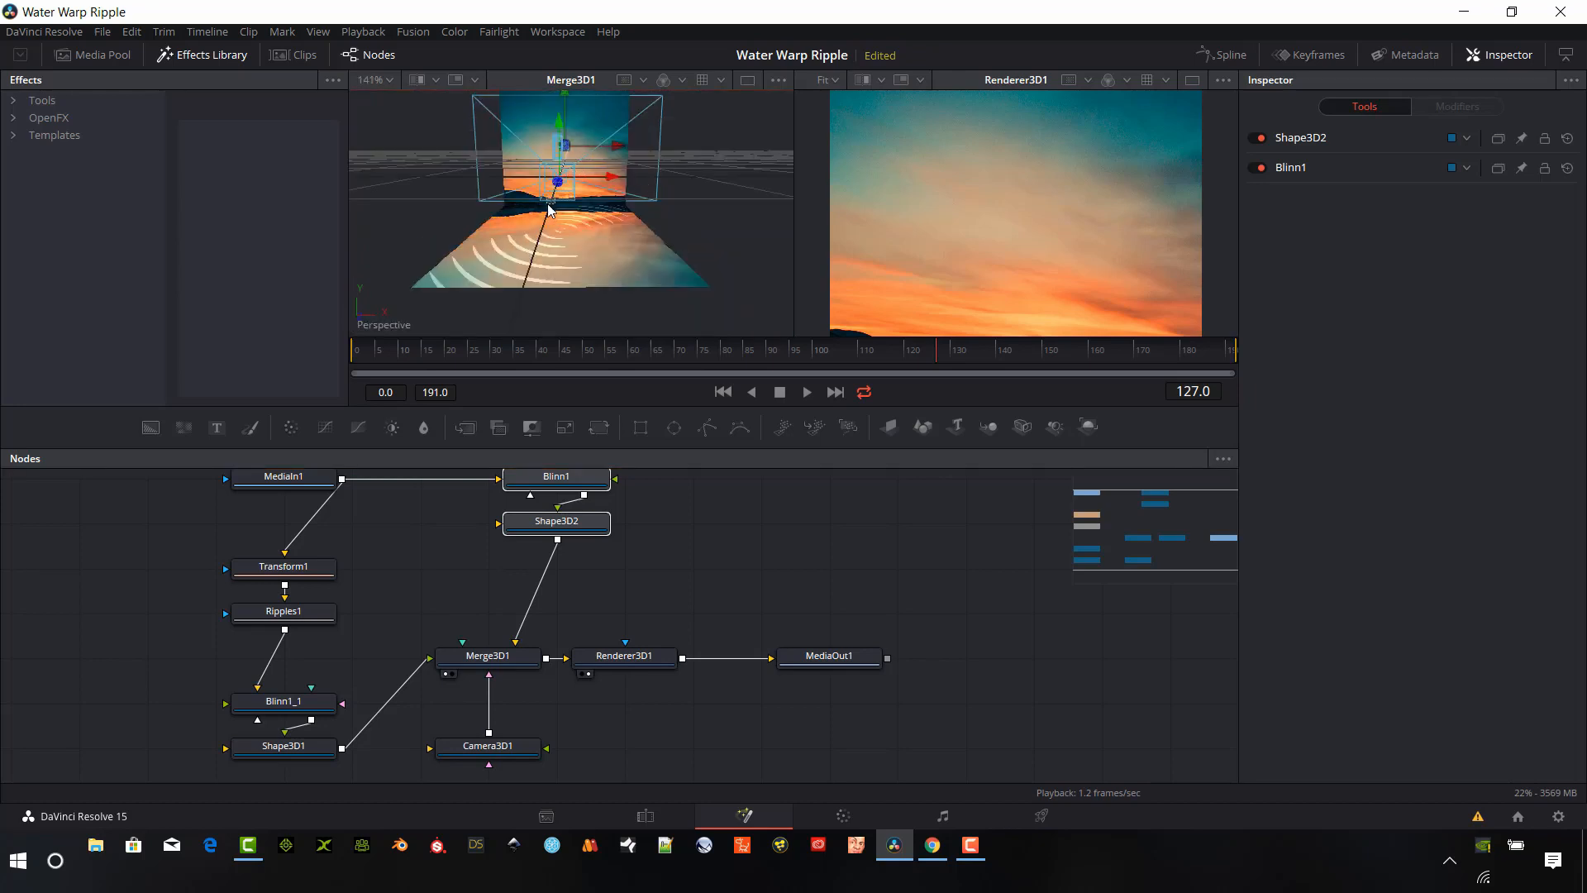
{"action": "left_click", "coordinate": [595, 236]}
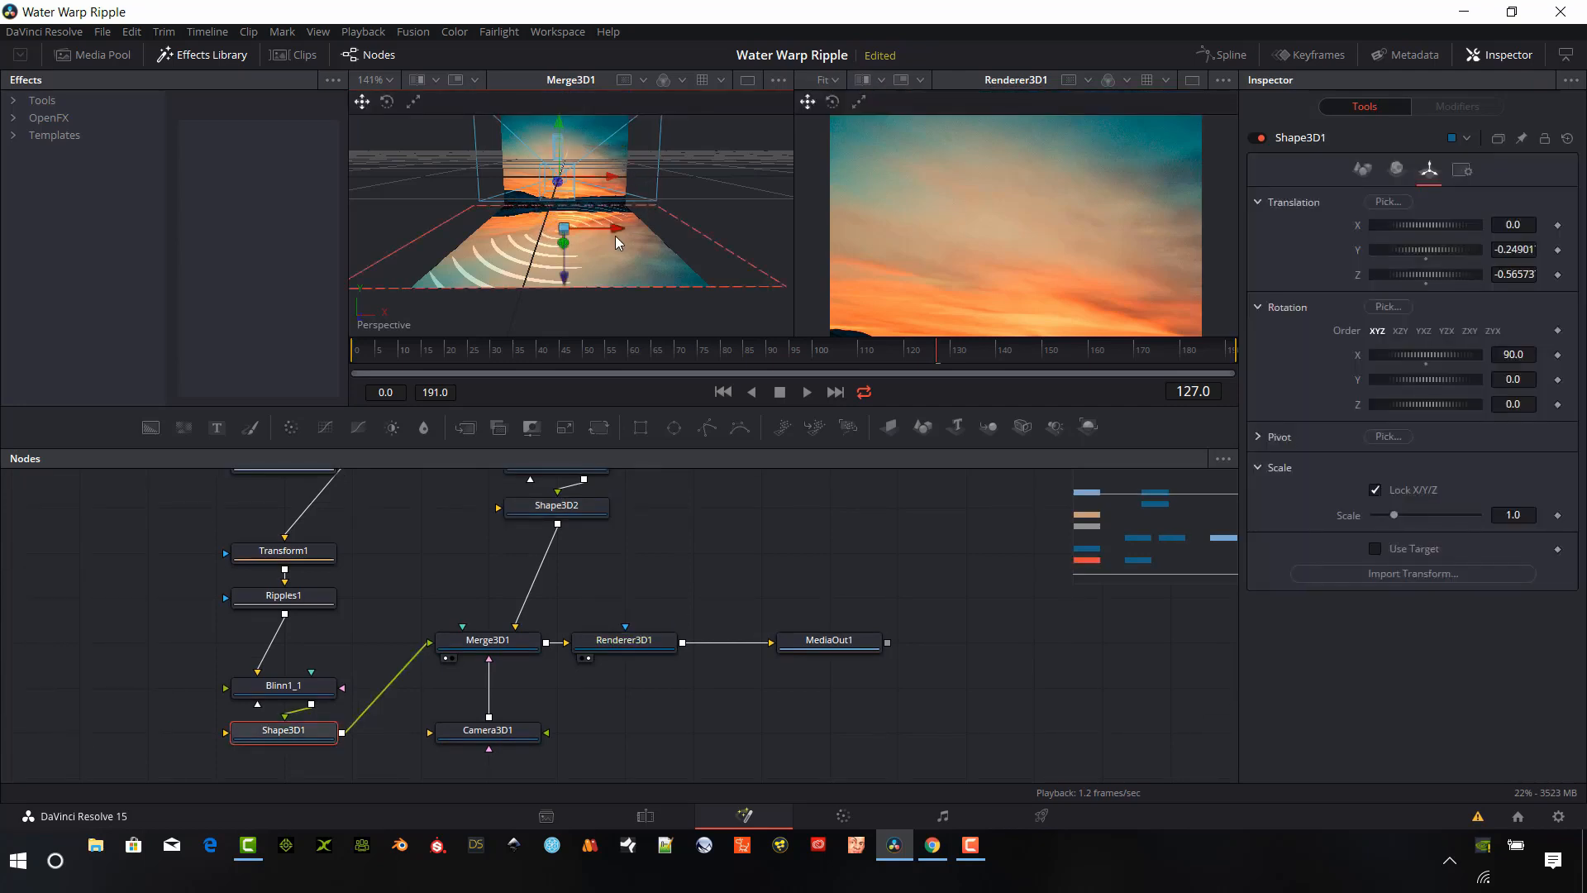
{"action": "left_click_drag", "start_coordinate": [379, 195], "coordinate": [298, 233]}
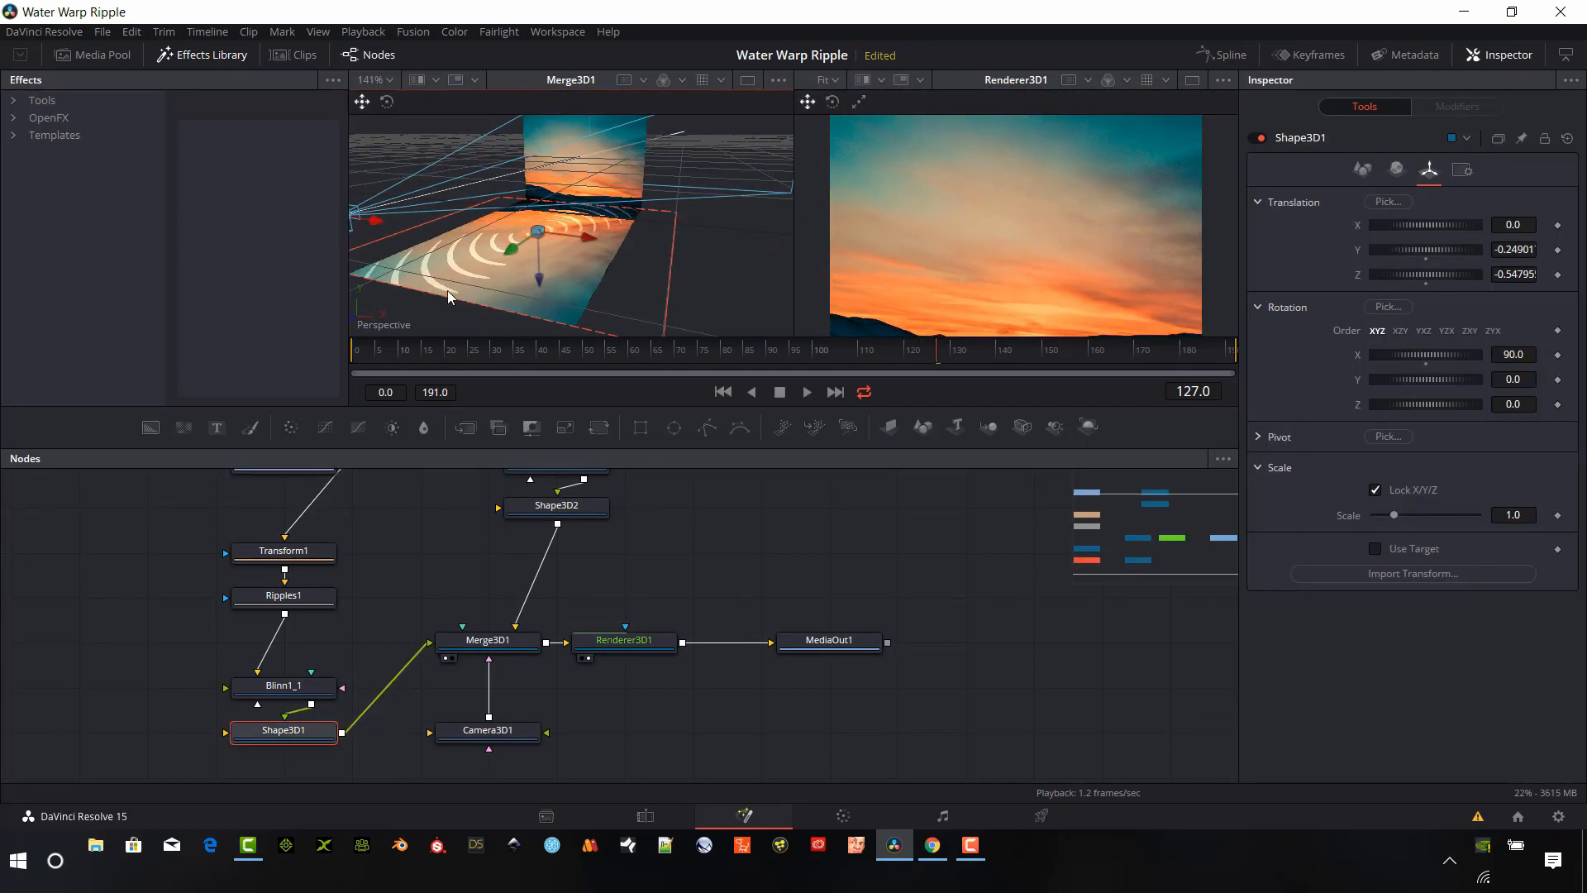
Tilt the camera downward in the 3D scene so the render includes the rippled water plane
{"action": "left_click_drag", "start_coordinate": [448, 291], "coordinate": [475, 312]}
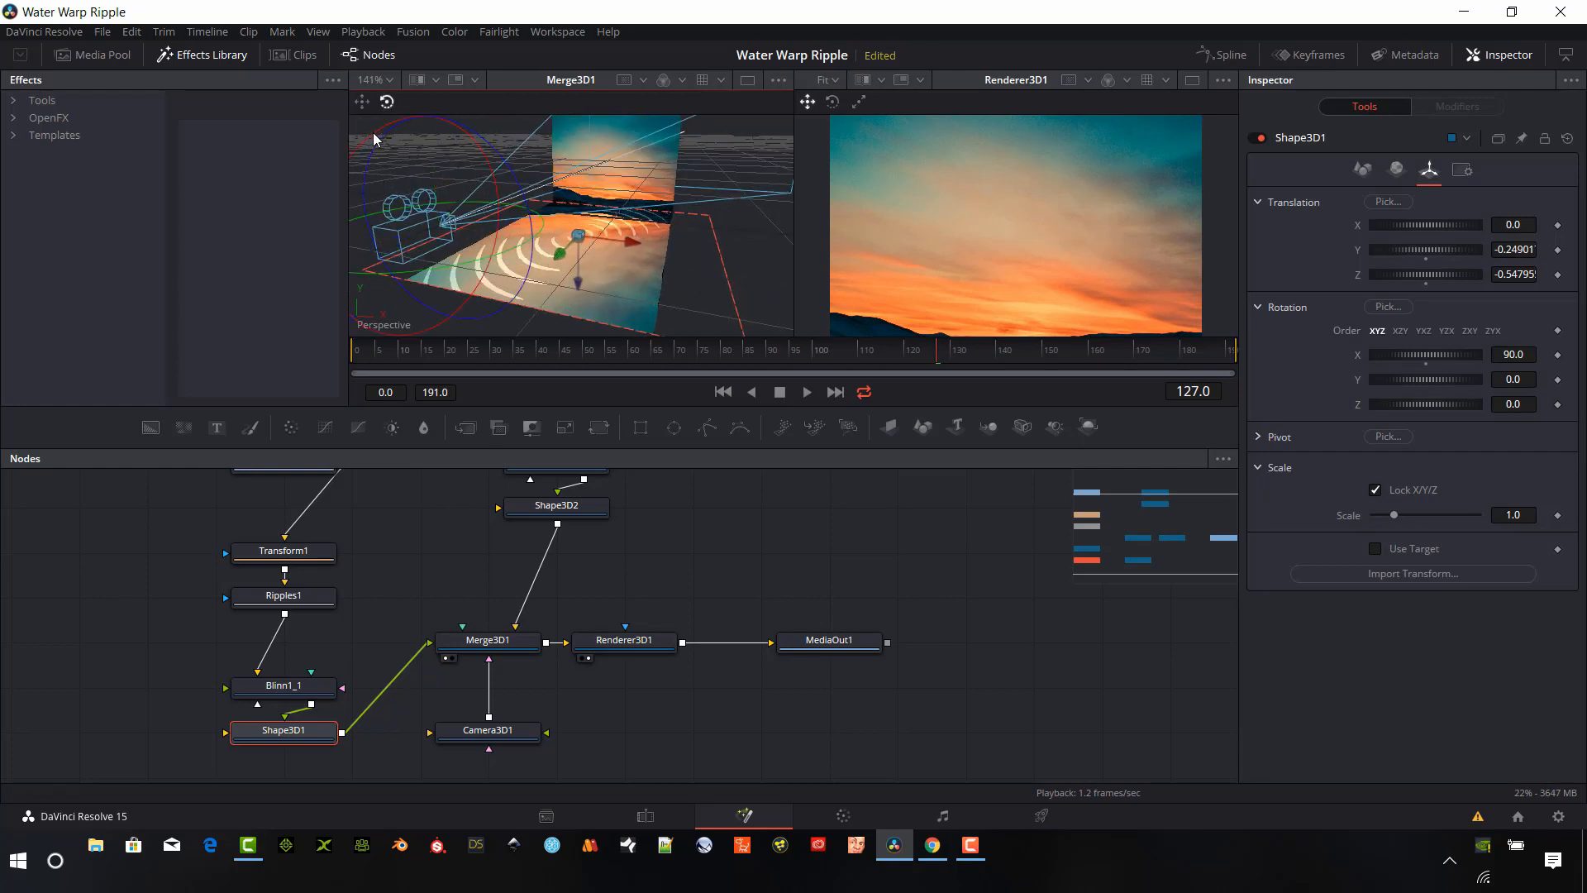
{"action": "left_click_drag", "start_coordinate": [369, 134], "coordinate": [391, 122]}
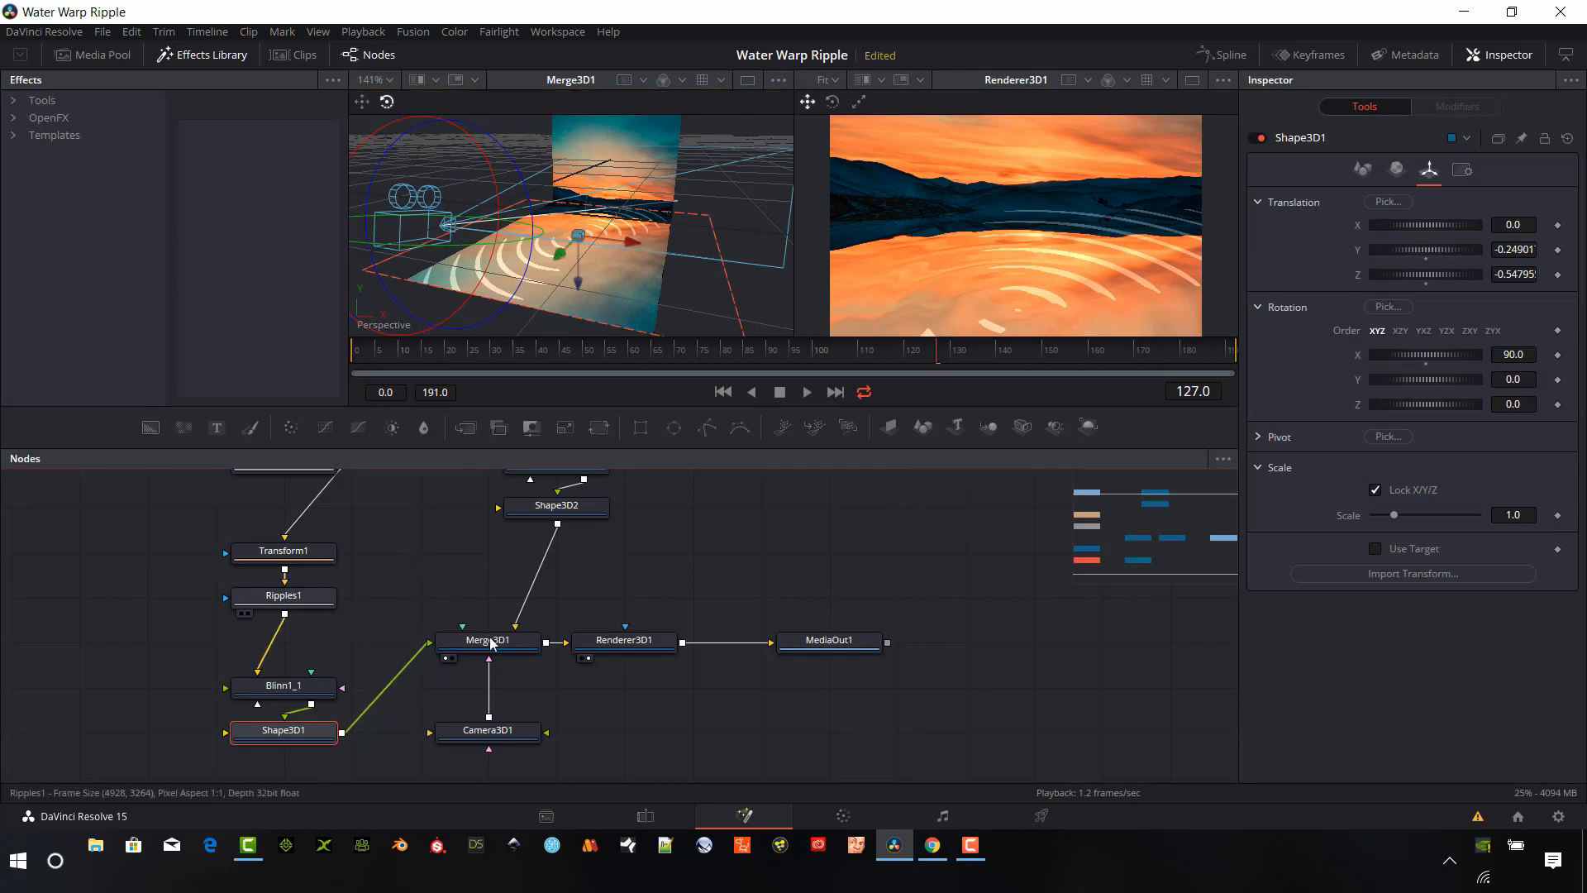
Compare the ripples at frame 38 with Shine off and on, and set Ripples1's Shine Size to 27.64 and Shine Strength to 0.102
{"action": "left_click", "coordinate": [291, 597]}
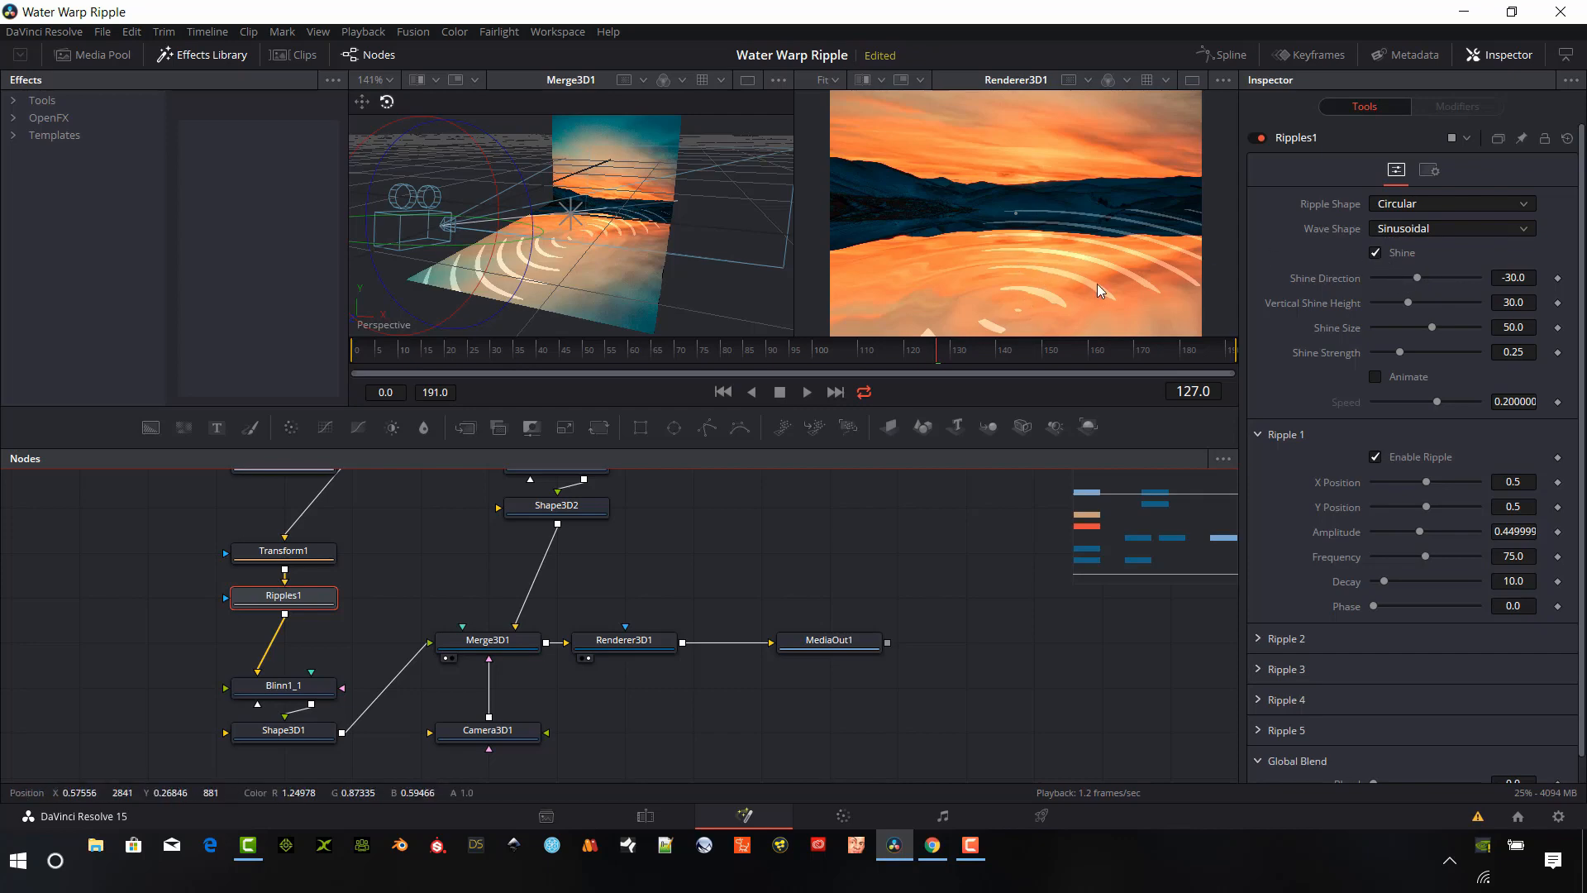
{"action": "left_click", "coordinate": [1376, 254]}
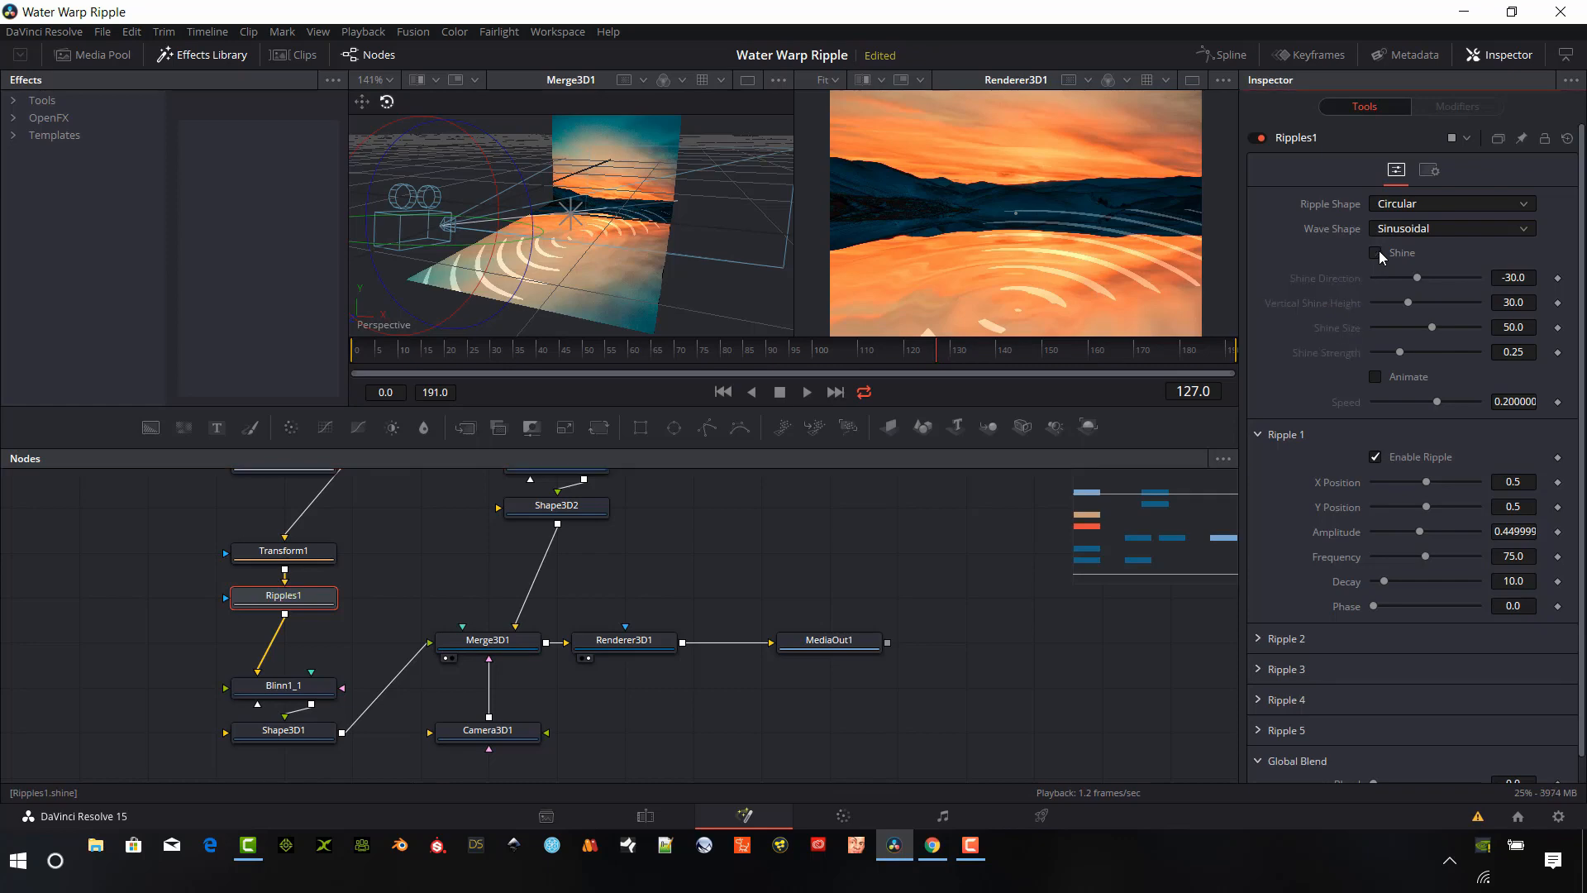
{"action": "mouse_move", "coordinate": [523, 367]}
{"action": "left_mouse_down"}
{"action": "mouse_move", "coordinate": [488, 355]}
{"action": "mouse_move", "coordinate": [530, 361]}
{"action": "left_mouse_up"}
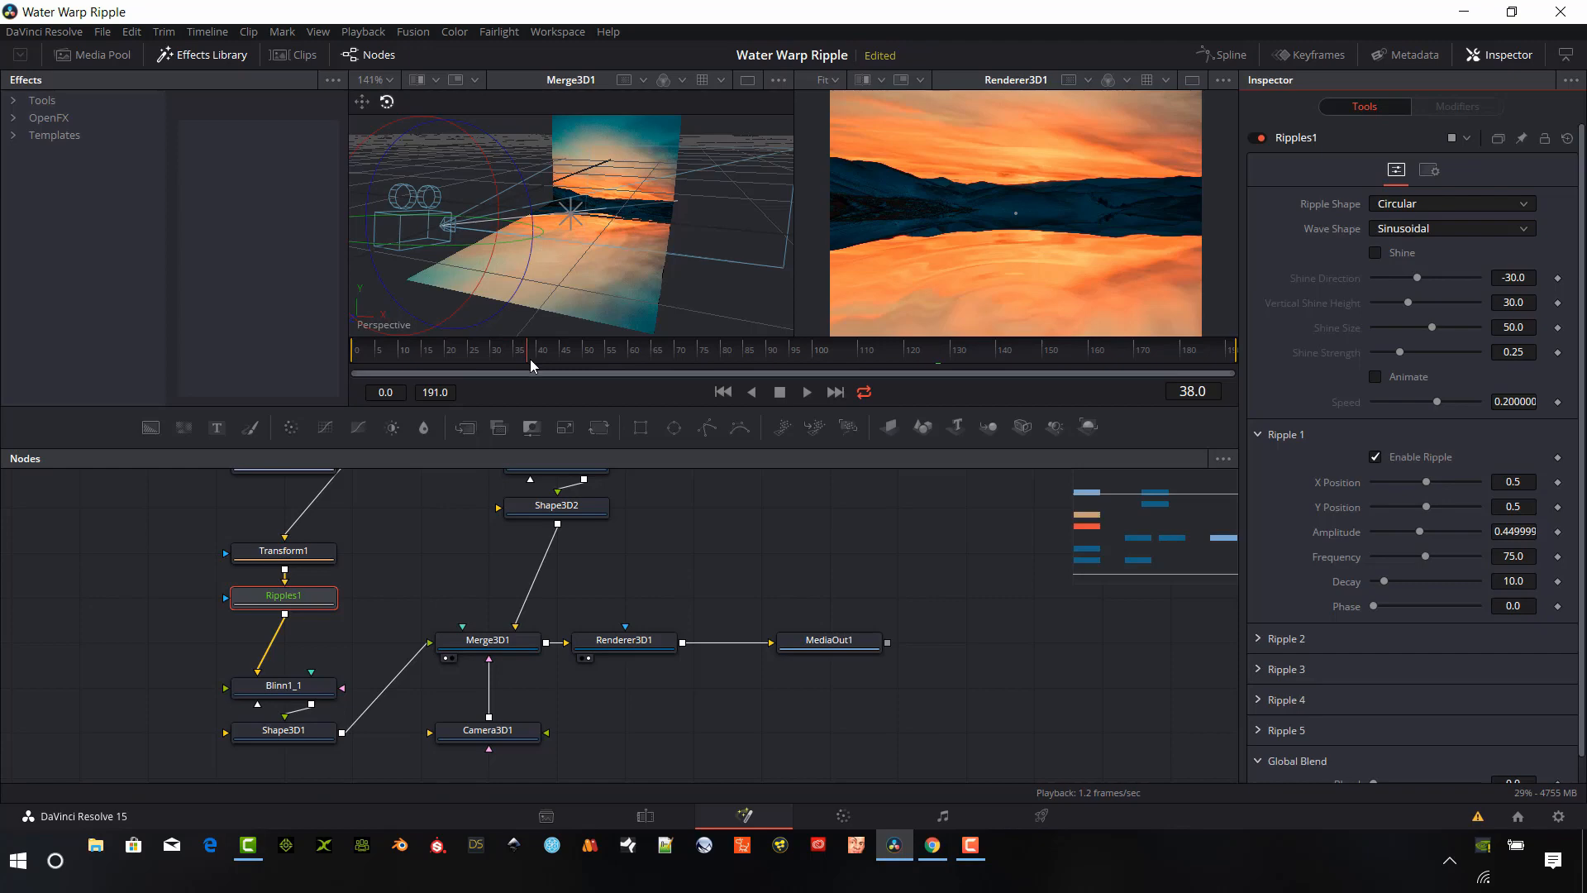
{"action": "left_click", "coordinate": [1377, 253]}
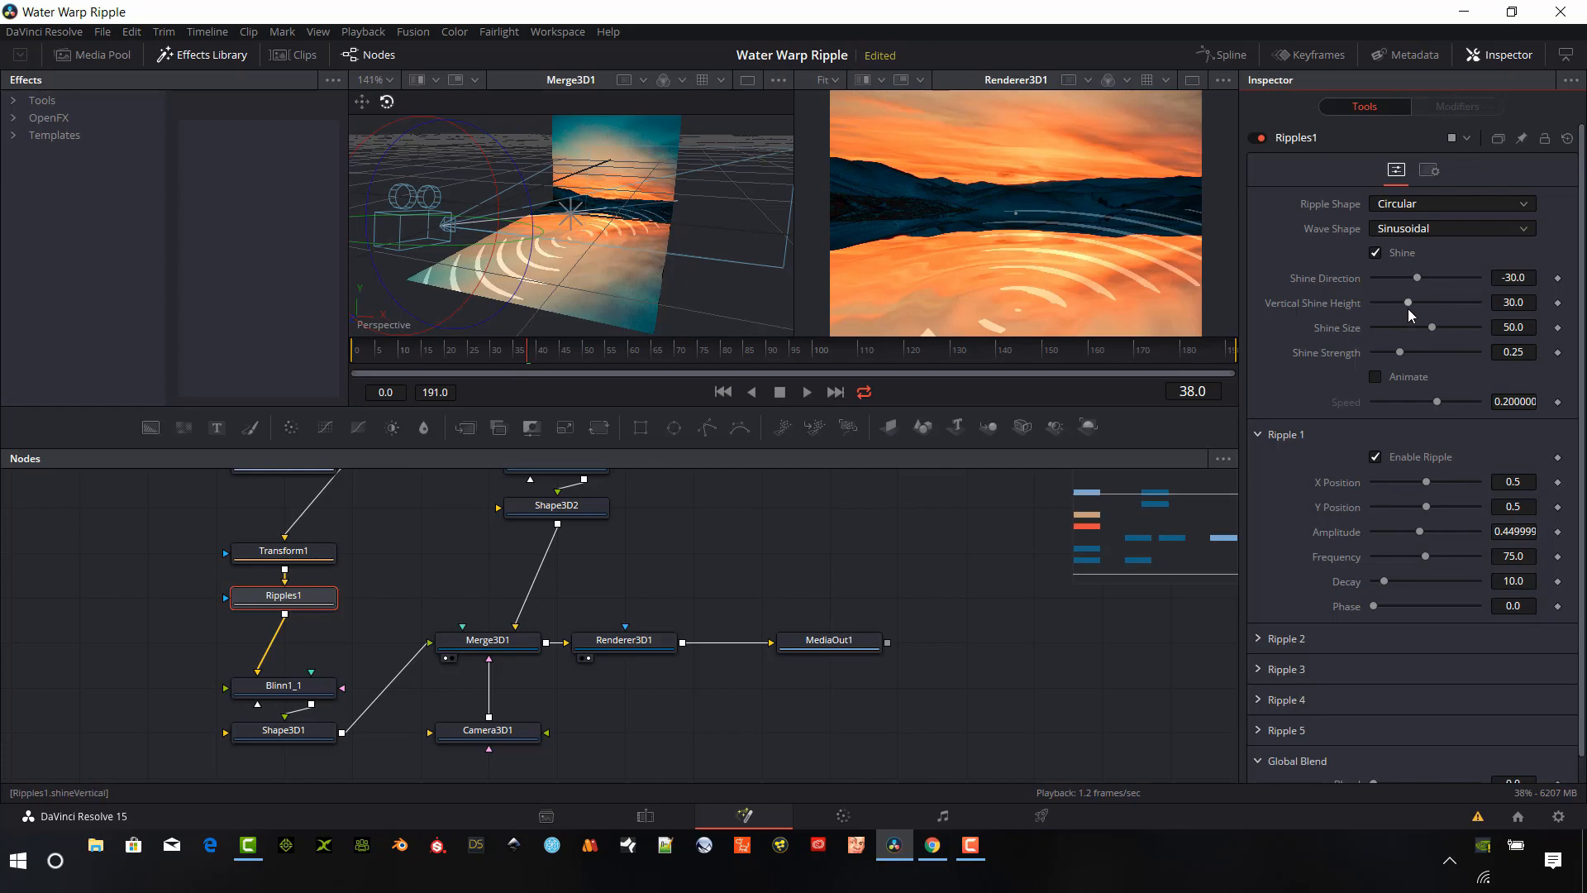
{"action": "left_click_drag", "start_coordinate": [1431, 331], "coordinate": [1384, 355]}
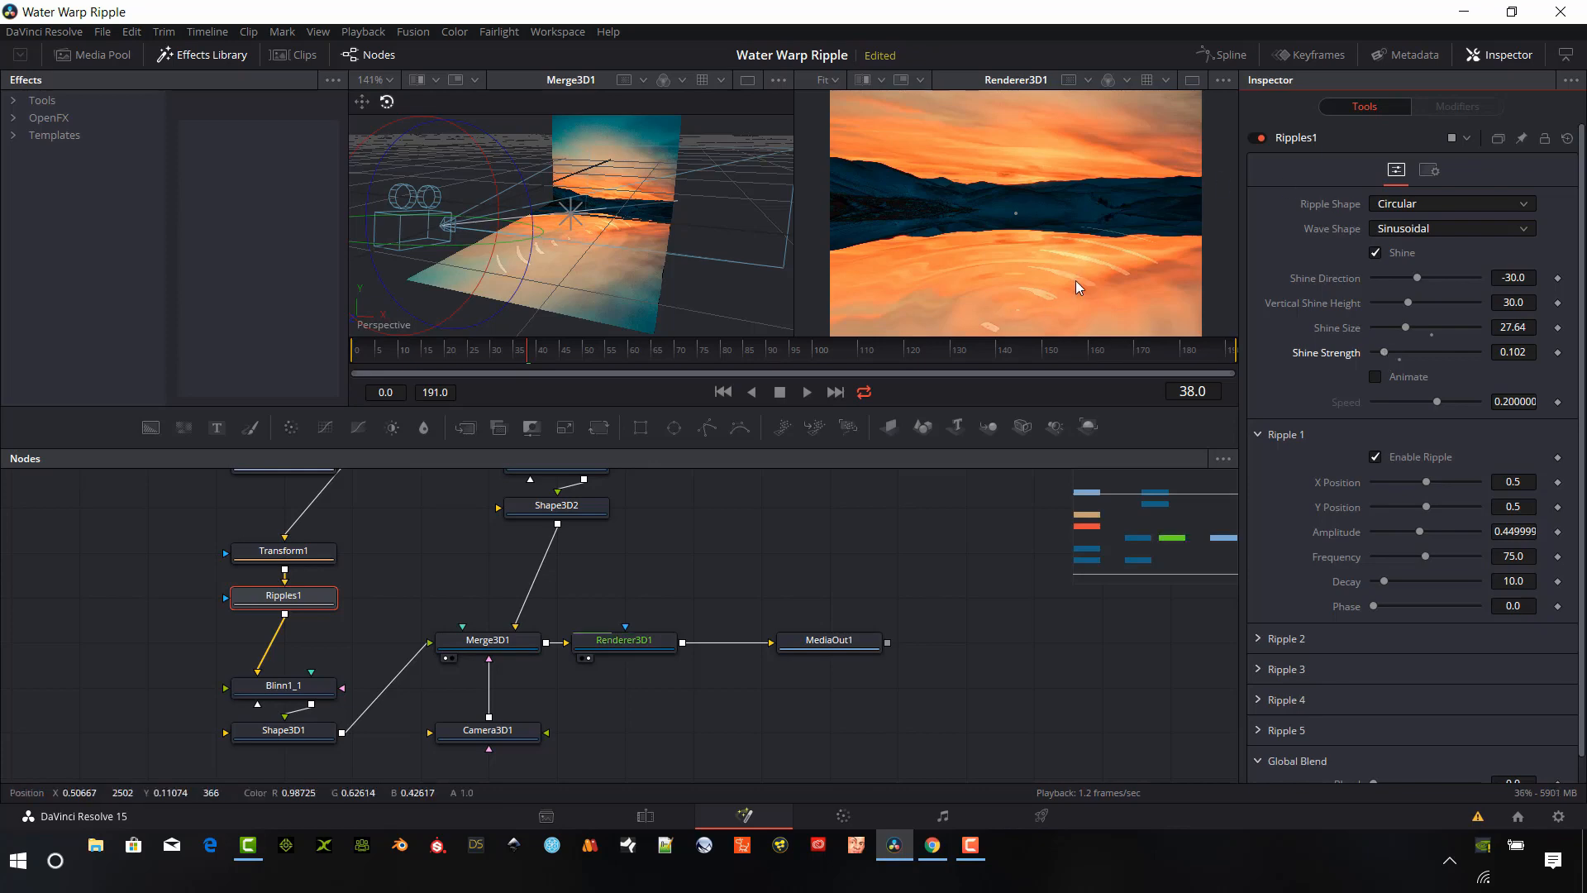
Enable Animate on Ripples1 and set its Speed to 0.07, after trying 0.08
{"action": "left_click", "coordinate": [1376, 377]}
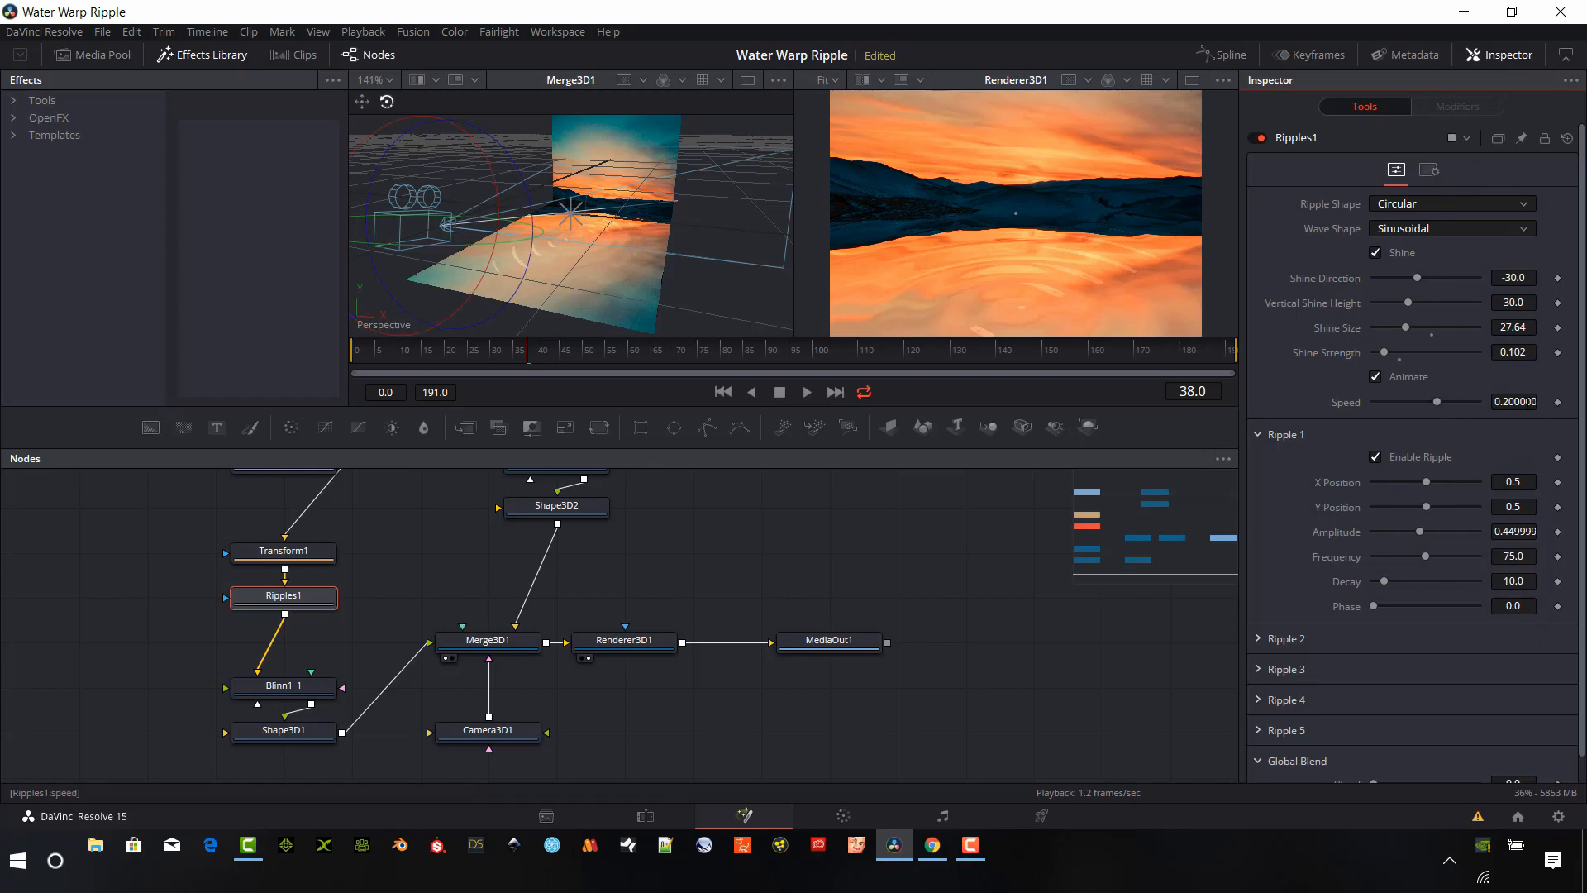
{"action": "left_click", "coordinate": [1521, 402]}
{"action": "key", "text": "ctrl+a"}
{"action": "type", "text": ".08"}
{"action": "key", "text": "Tab"}
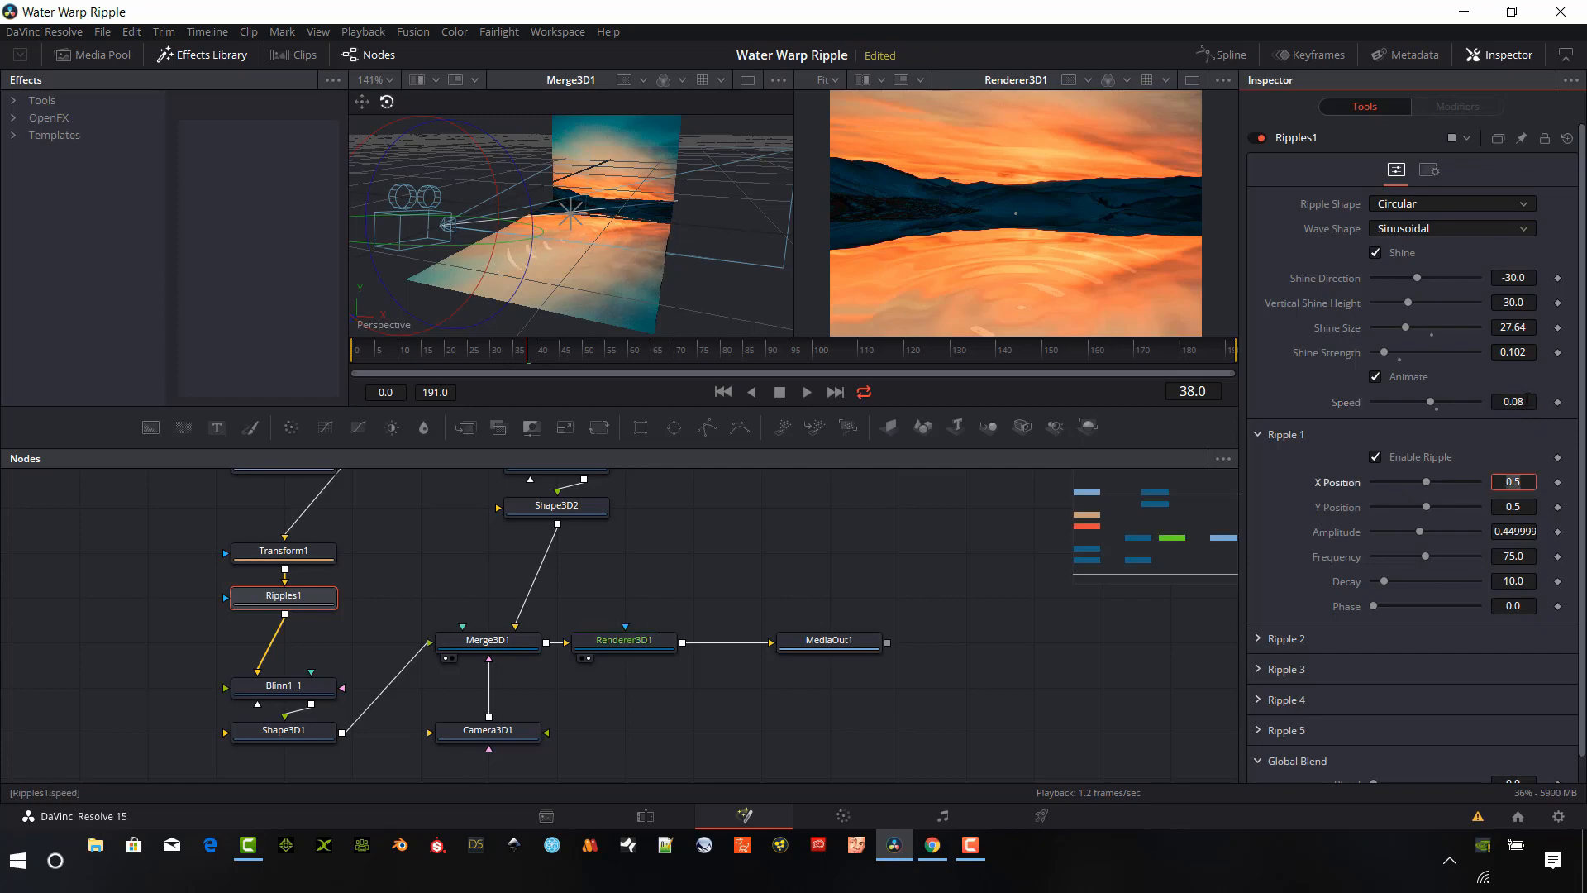
{"action": "left_click", "coordinate": [1528, 400]}
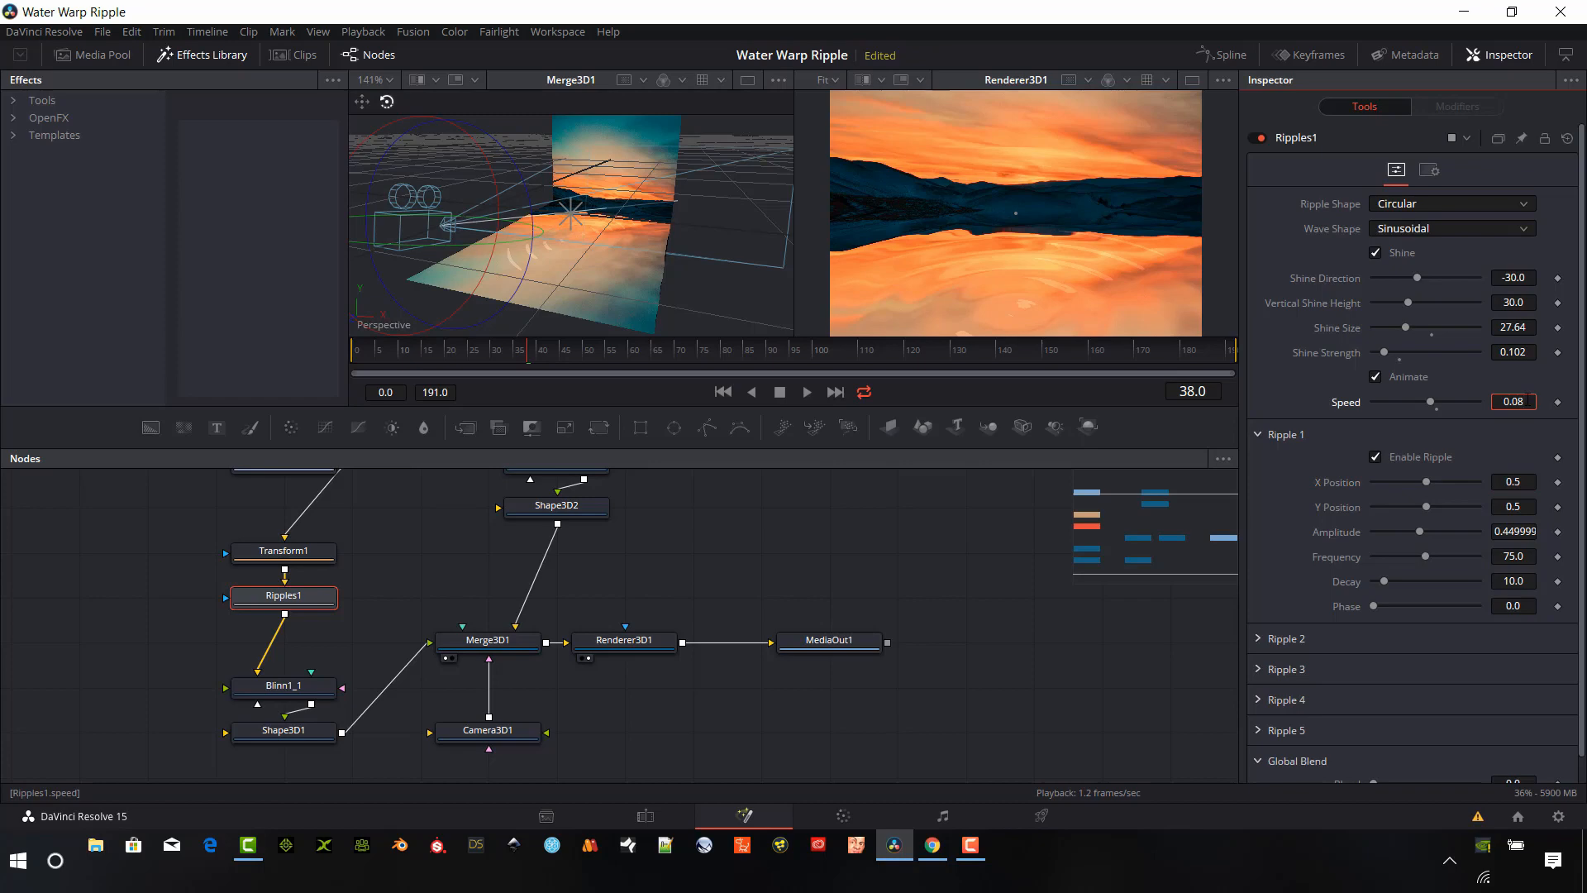
{"action": "key", "text": "BackSpace"}
{"action": "type", "text": "7"}
{"action": "key", "text": "Tab"}
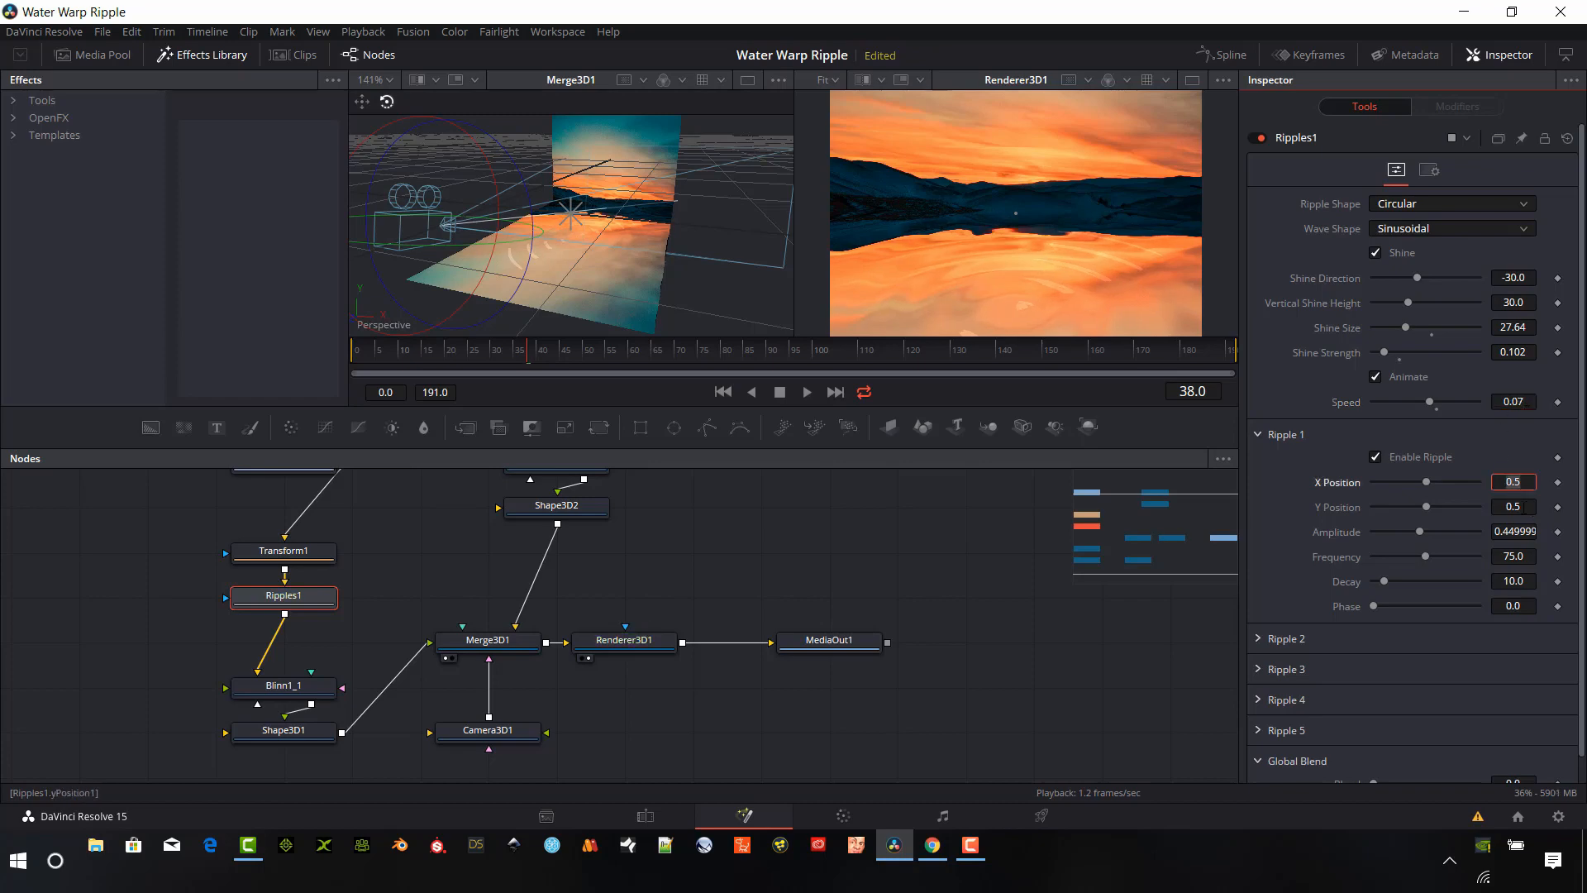
Move the centre of Ripple 1 to X Position 0.502 and Y Position 0.765 in Ripples1
{"action": "left_click", "coordinate": [572, 214]}
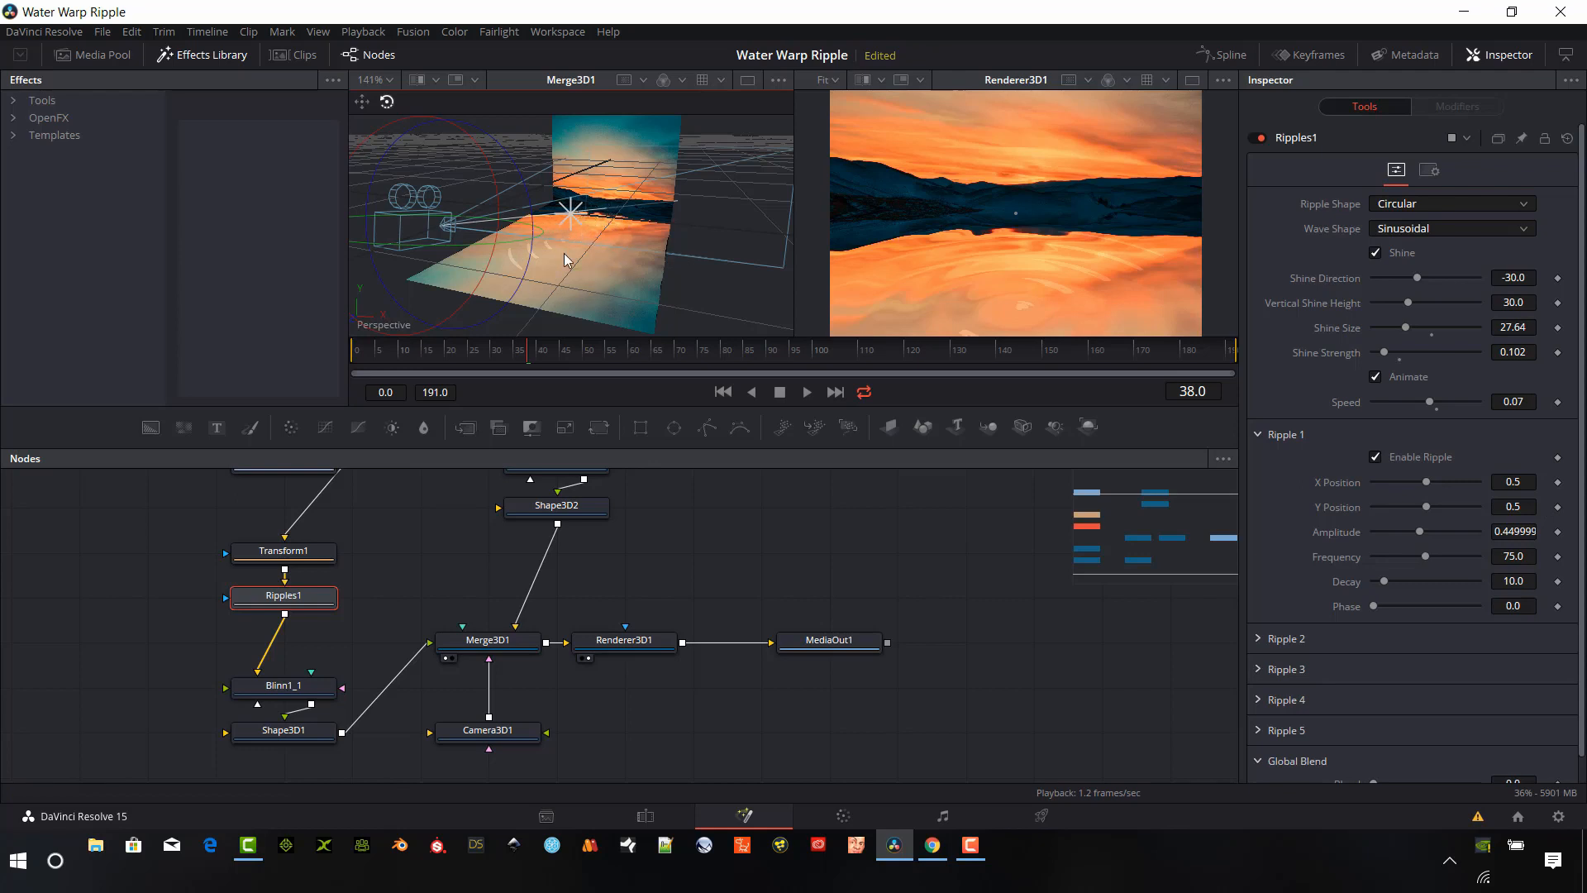
{"action": "mouse_move", "coordinate": [1524, 508]}
{"action": "left_mouse_down"}
{"action": "mouse_move", "coordinate": [1520, 482]}
{"action": "mouse_move", "coordinate": [1490, 483]}
{"action": "mouse_move", "coordinate": [1519, 483]}
{"action": "left_mouse_up"}
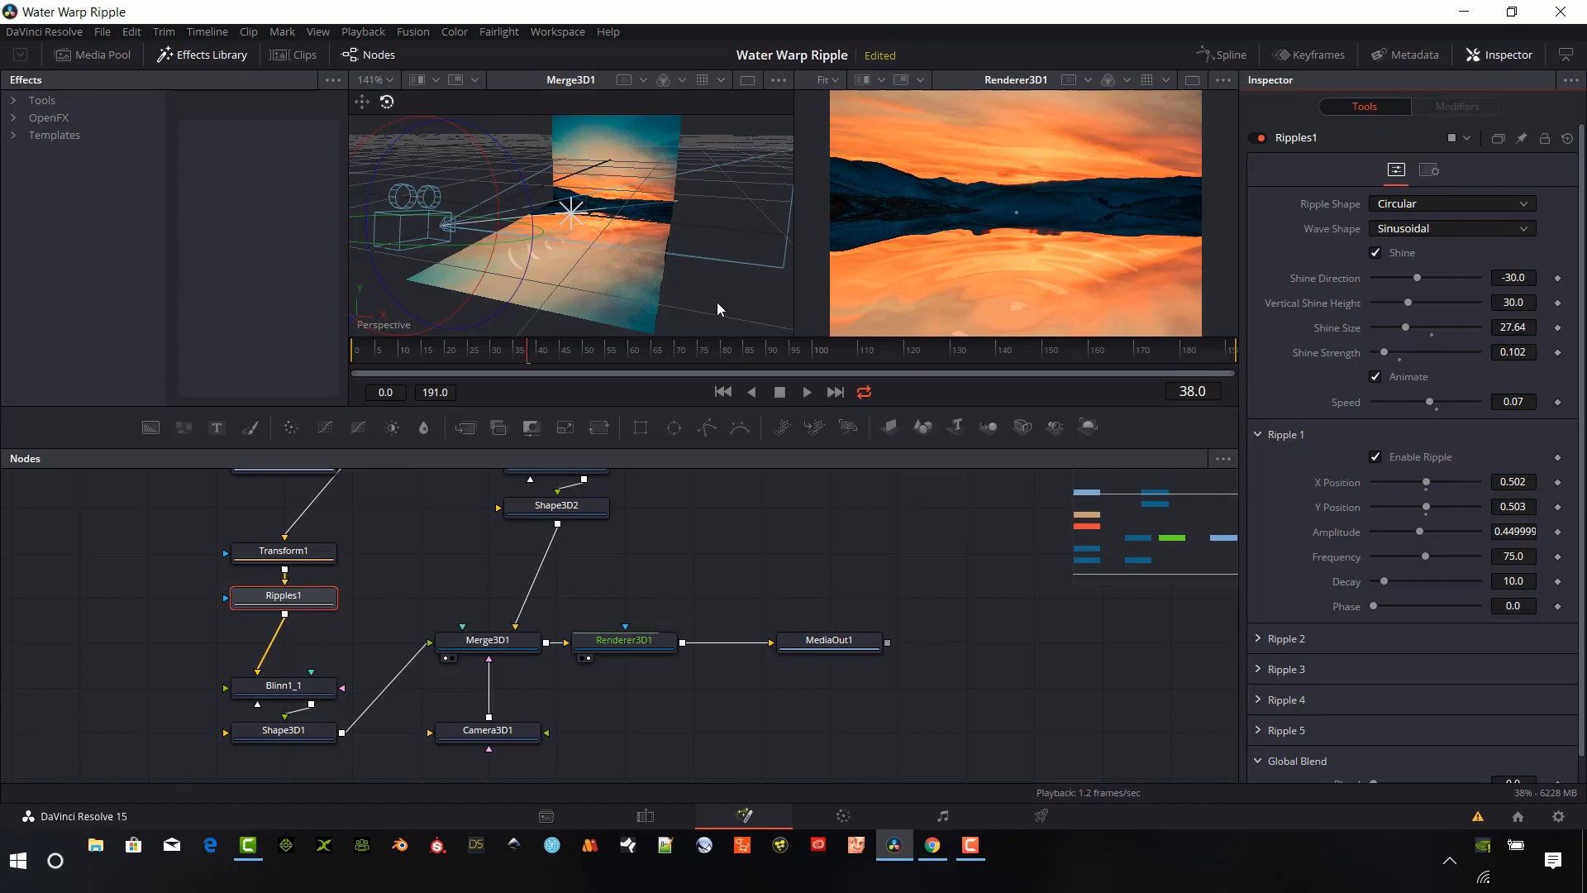
{"action": "left_click_drag", "start_coordinate": [716, 306], "coordinate": [457, 312]}
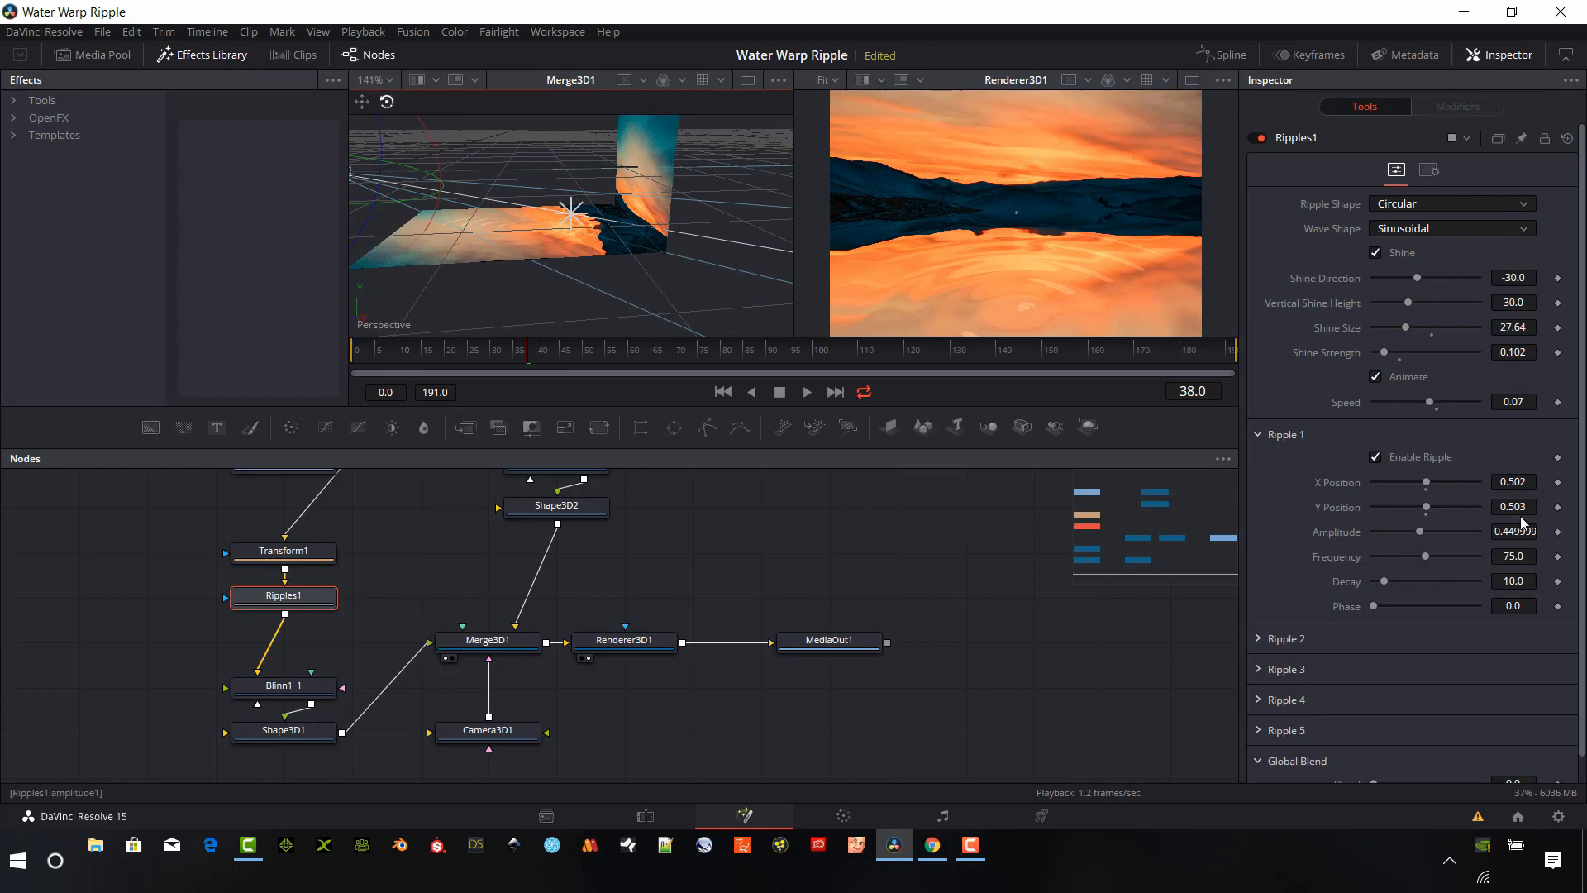
{"action": "left_click_drag", "start_coordinate": [1526, 507], "coordinate": [1582, 507]}
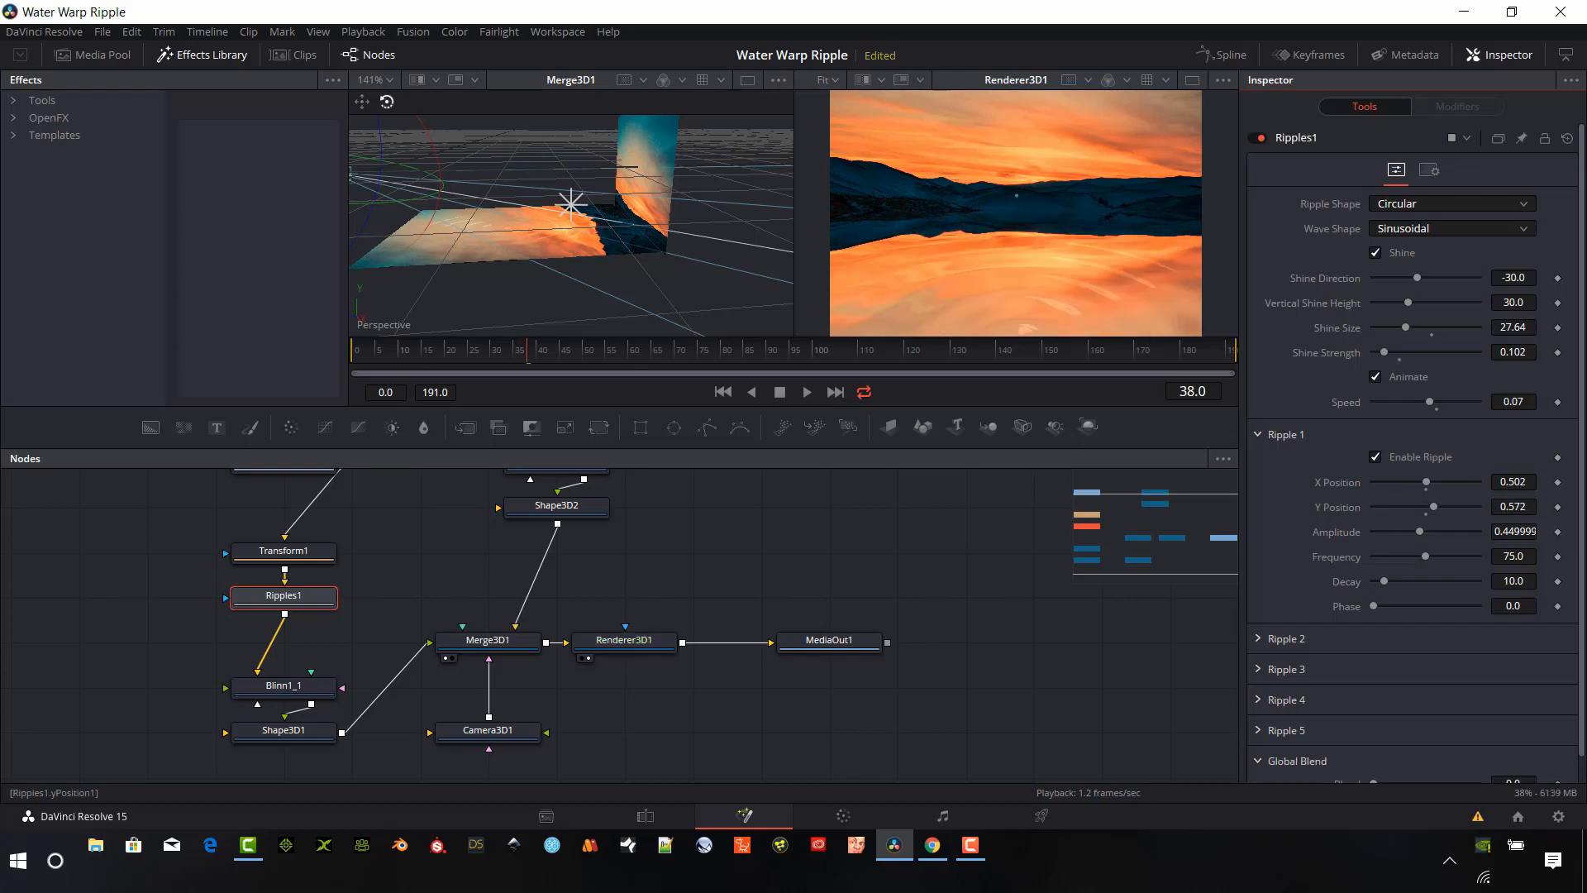
{"action": "left_click_drag", "start_coordinate": [1434, 507], "coordinate": [1454, 507]}
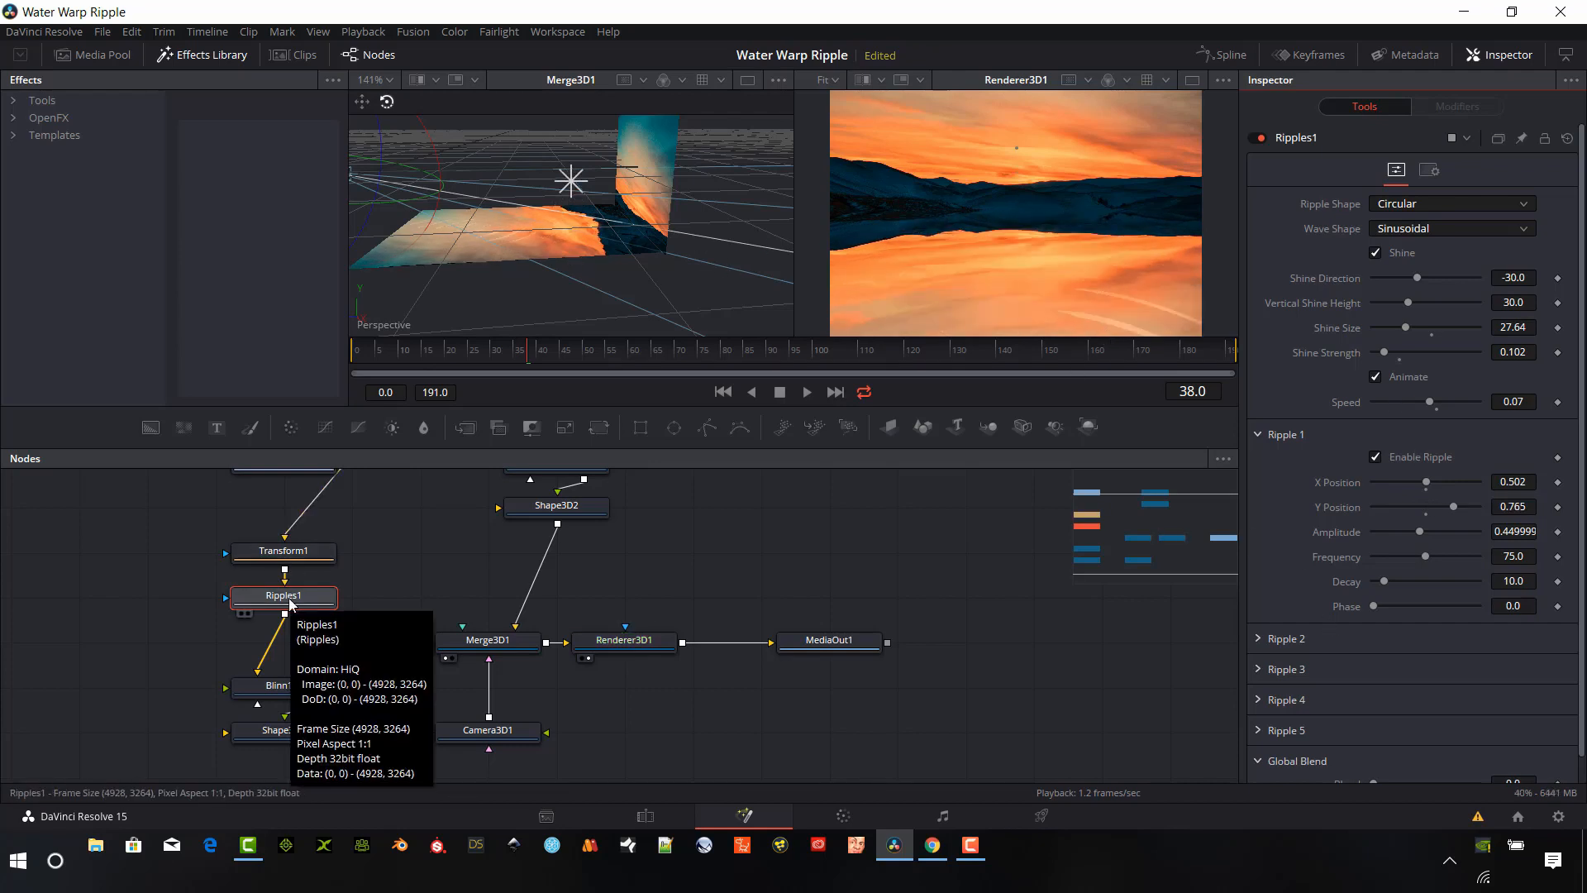
{"action": "left_click", "coordinate": [1429, 170]}
{"action": "left_click", "coordinate": [1397, 170]}
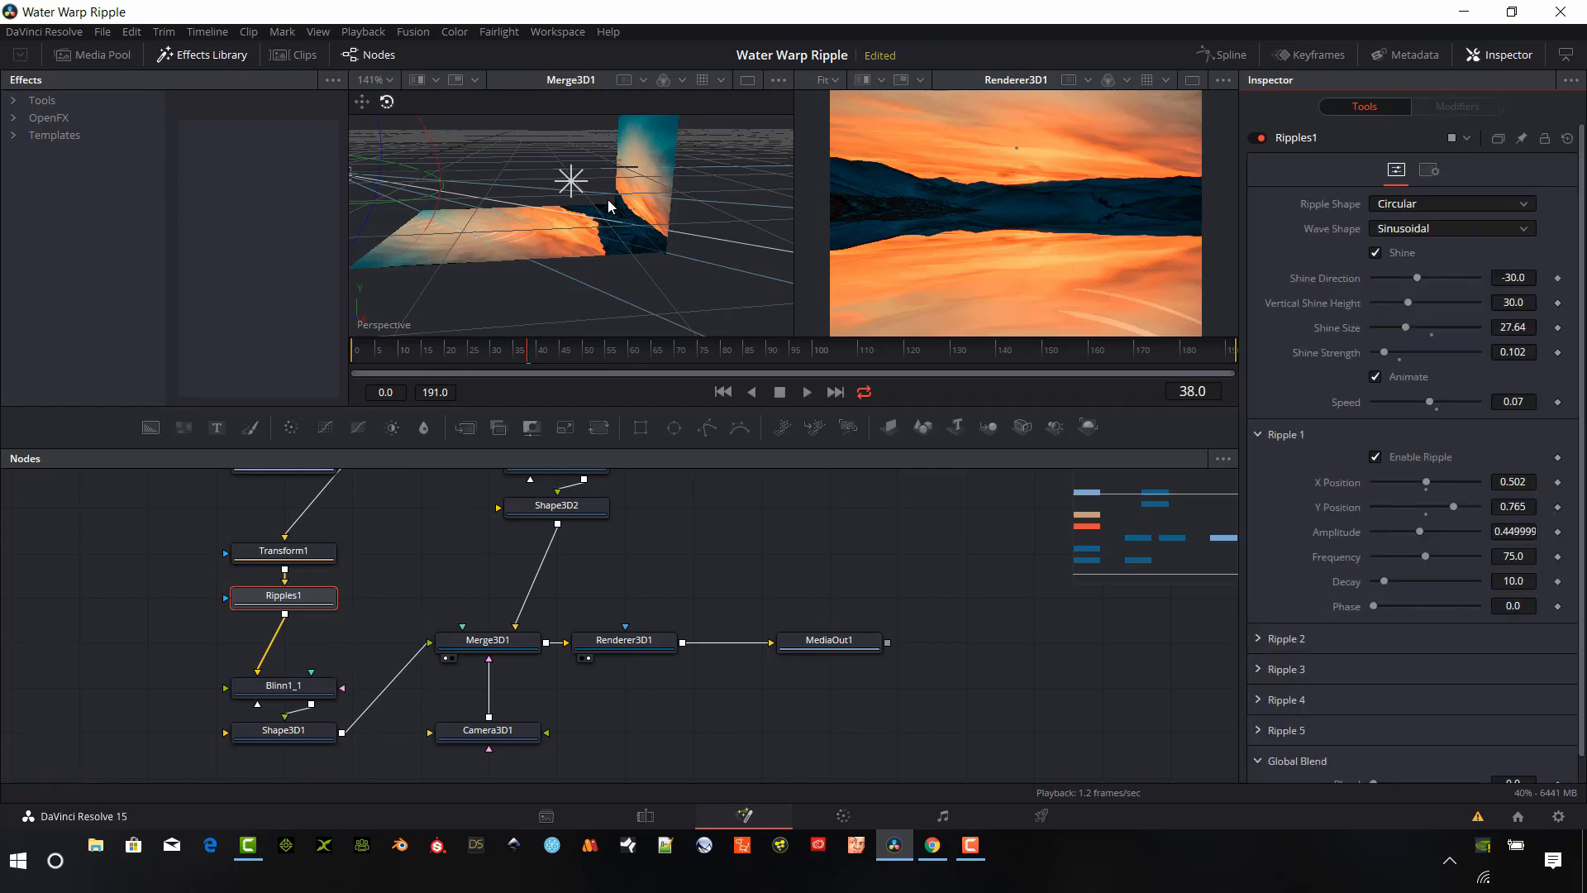
Move the Shape3D2 and Shape3D1 planes back along Z, placing Shape3D1 at about -0.678
{"action": "left_click", "coordinate": [650, 254]}
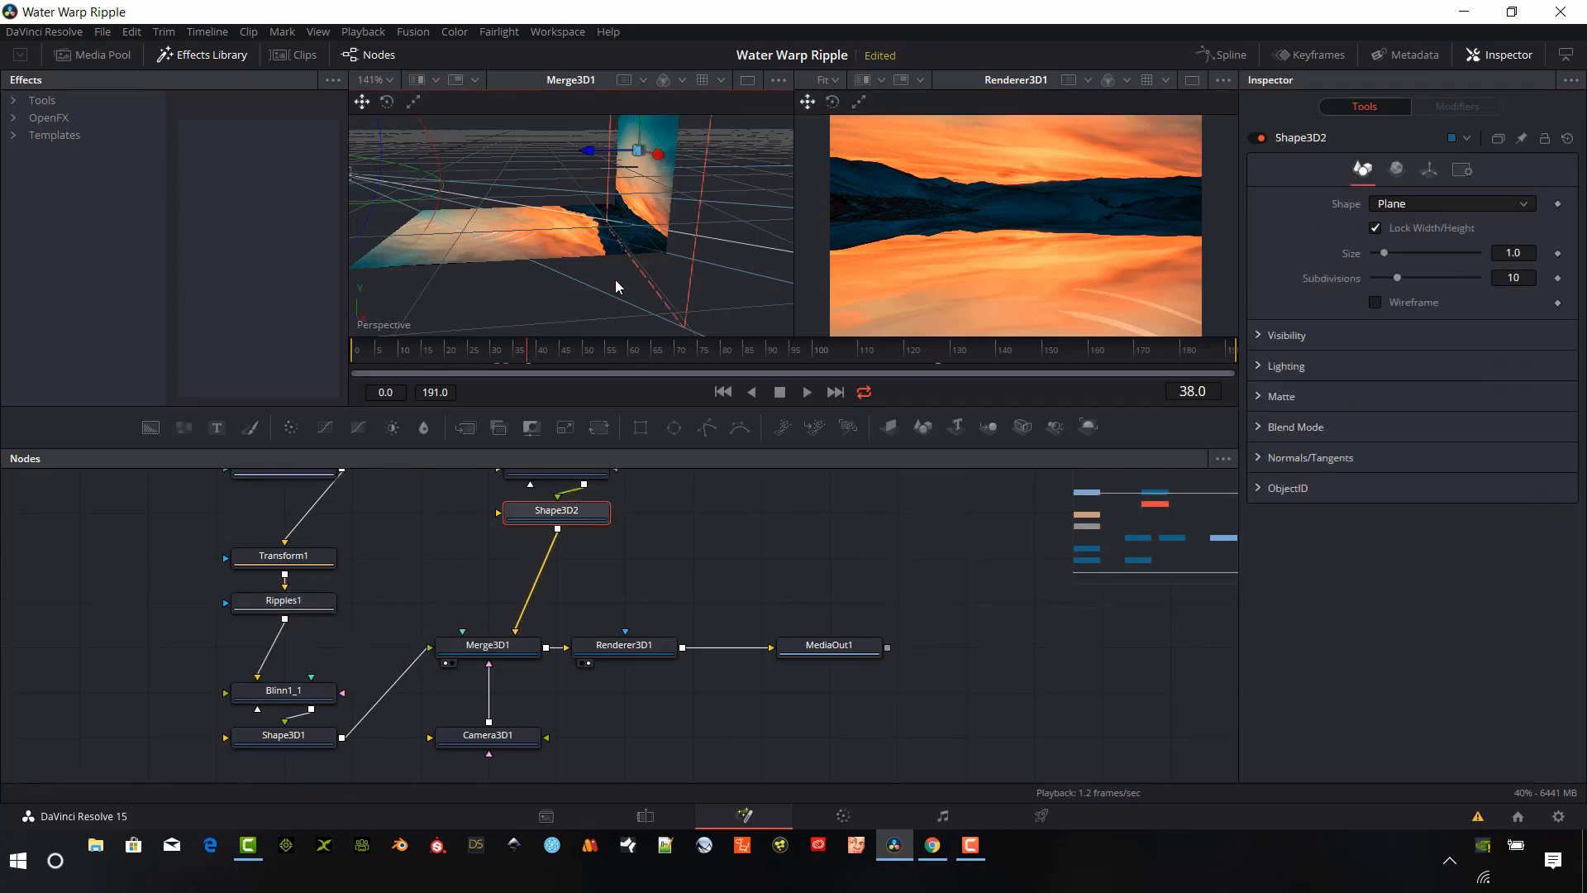
{"action": "left_click", "coordinate": [301, 742], "text": "ctrl"}
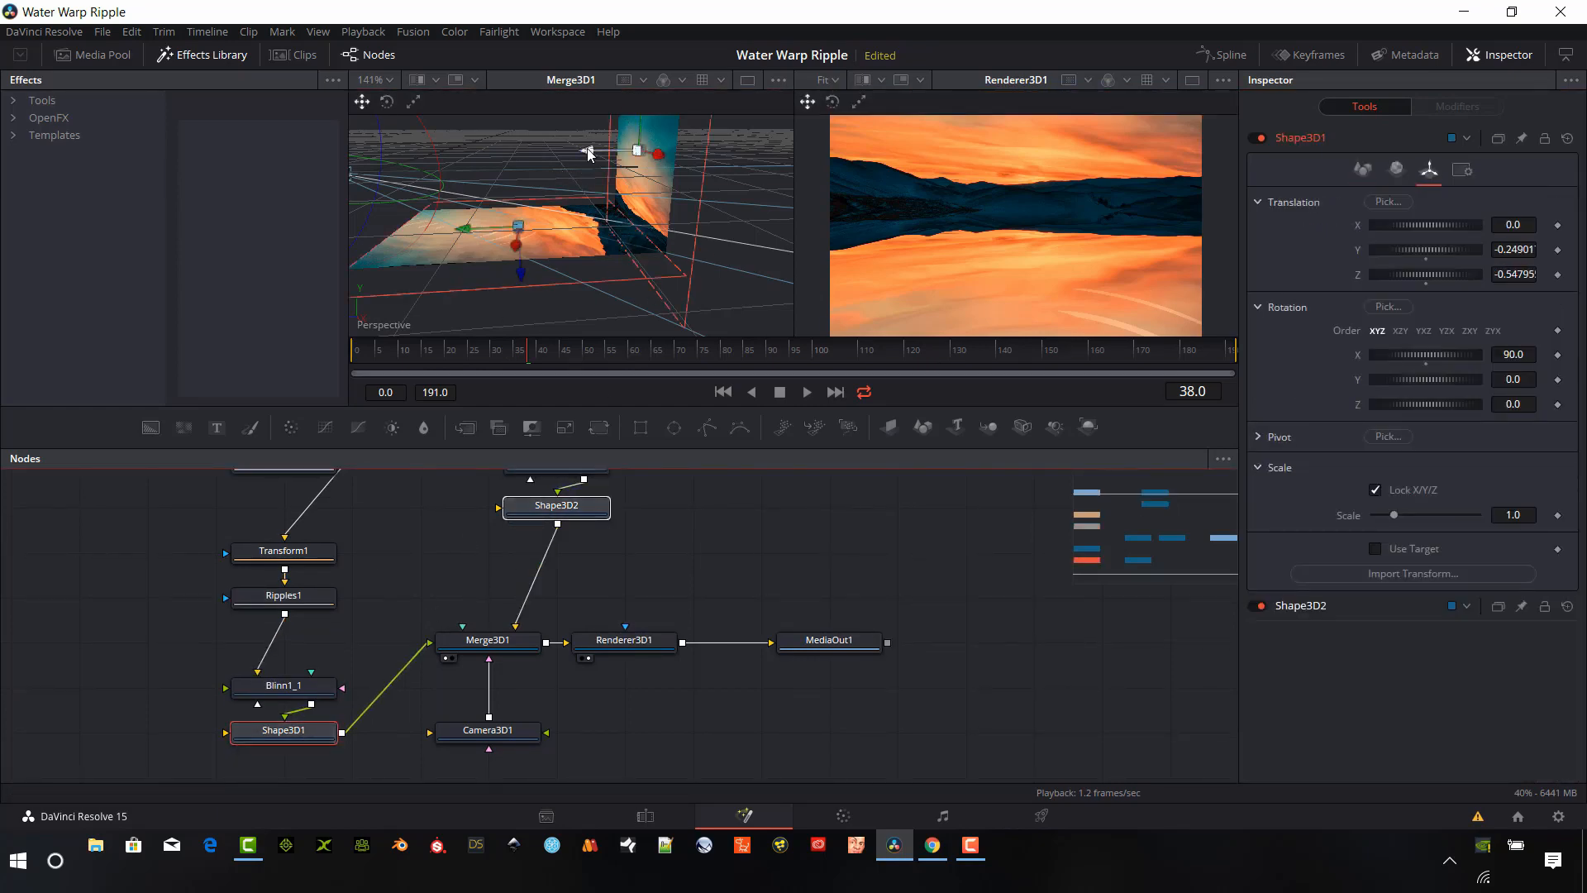
{"action": "left_click_drag", "start_coordinate": [604, 154], "coordinate": [616, 155]}
{"action": "left_click_drag", "start_coordinate": [466, 232], "coordinate": [505, 238]}
{"action": "left_click_drag", "start_coordinate": [782, 296], "coordinate": [679, 343]}
{"action": "left_click_drag", "start_coordinate": [507, 227], "coordinate": [498, 227]}
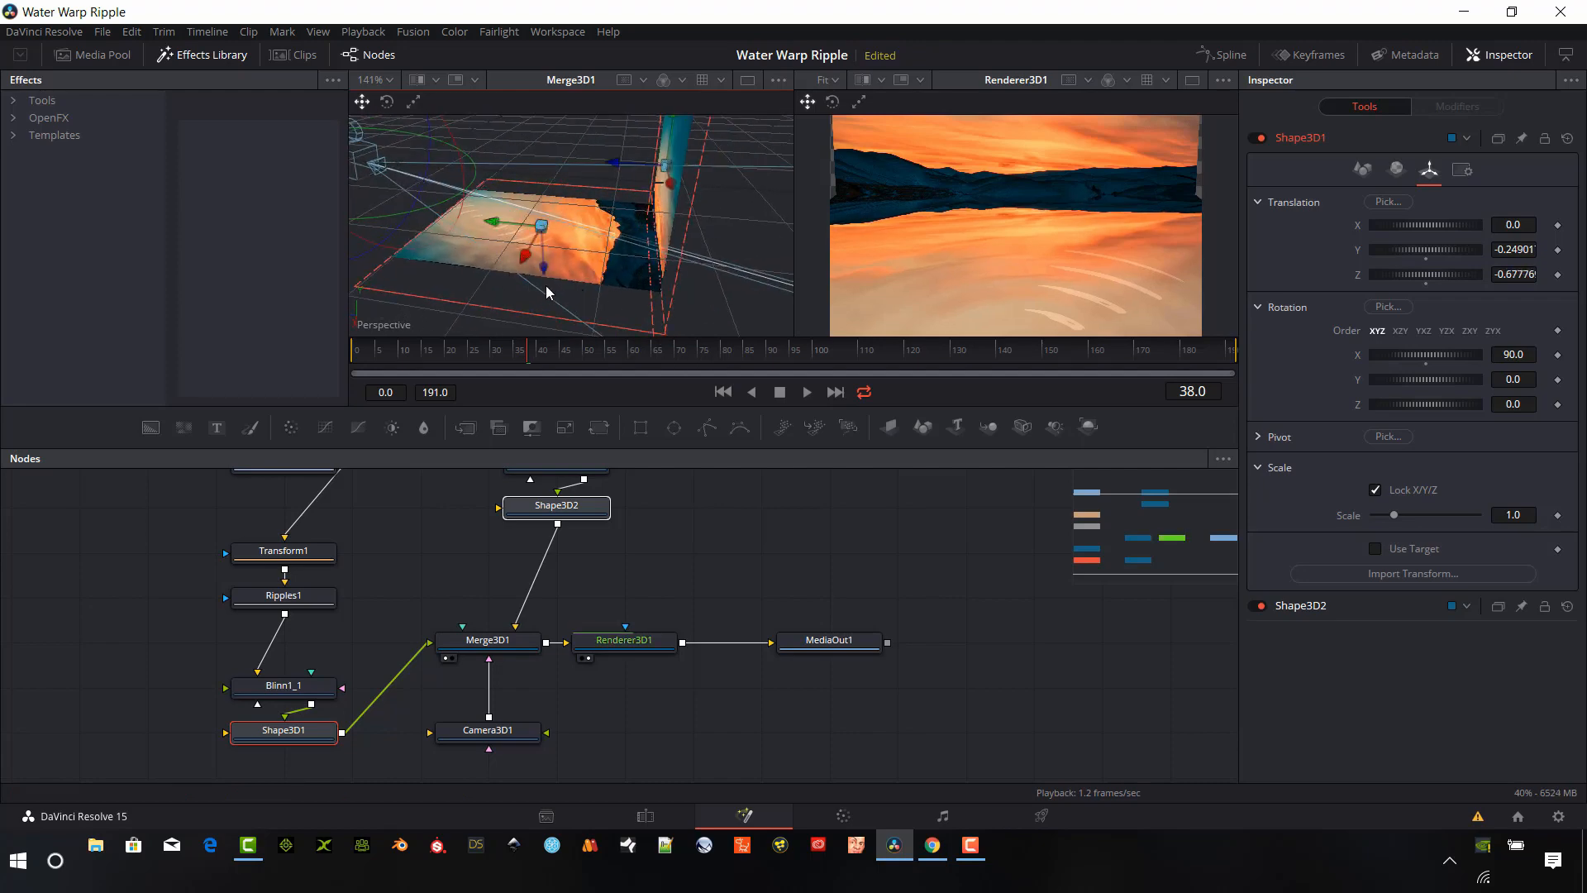
Move Camera3D1 closer to the planes and set its Focal Length to 39 mm, after trying 43 mm
{"action": "left_click_drag", "start_coordinate": [406, 321], "coordinate": [523, 331]}
{"action": "left_click", "coordinate": [473, 731]}
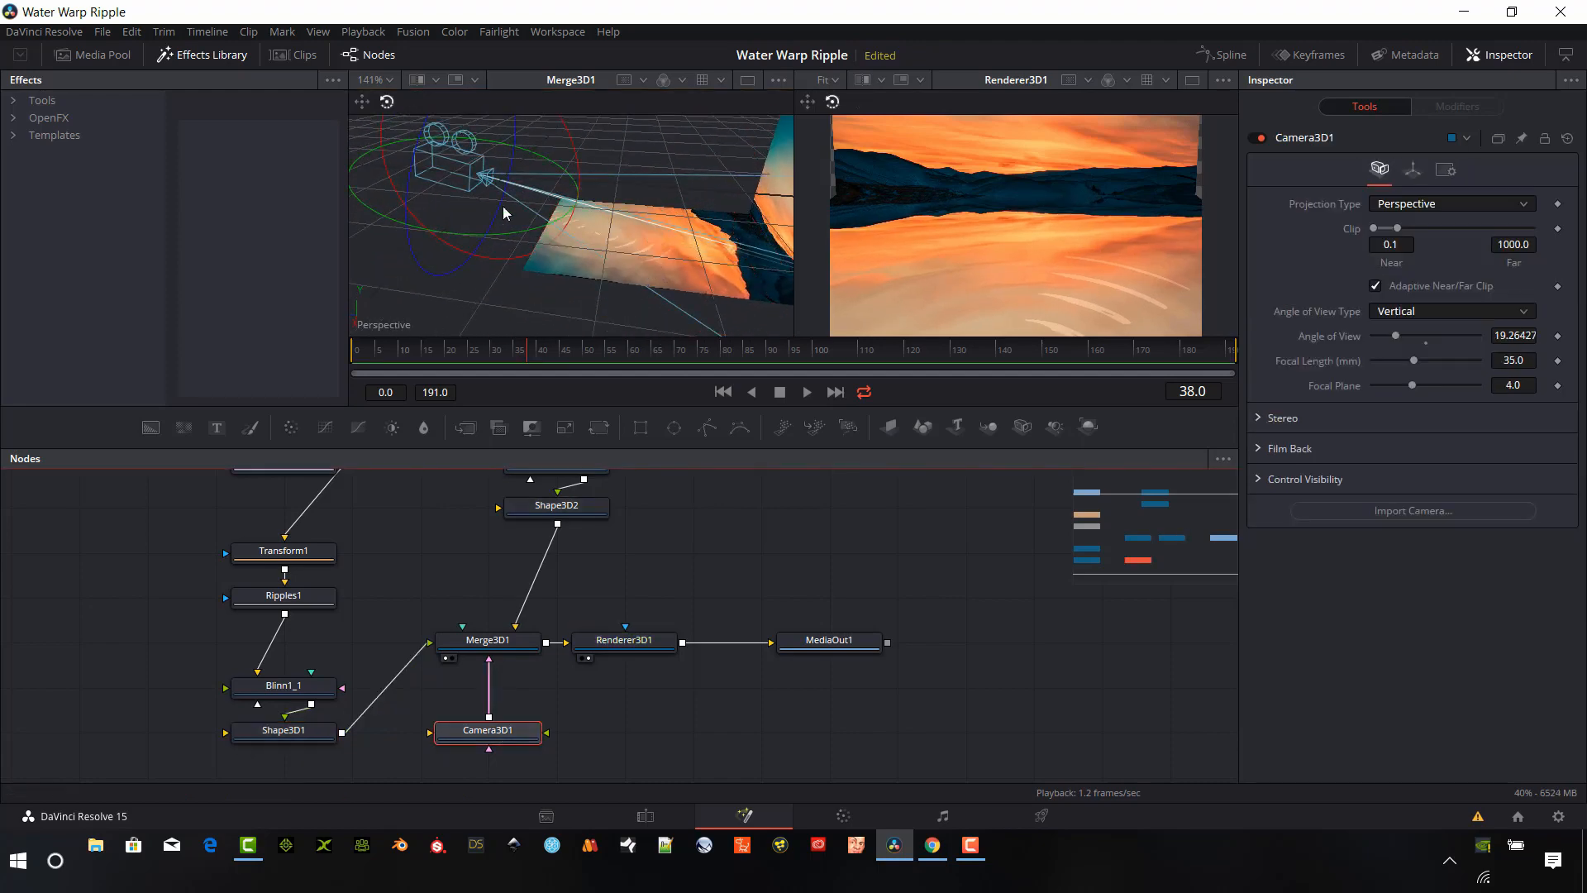
{"action": "left_click_drag", "start_coordinate": [431, 165], "coordinate": [477, 180]}
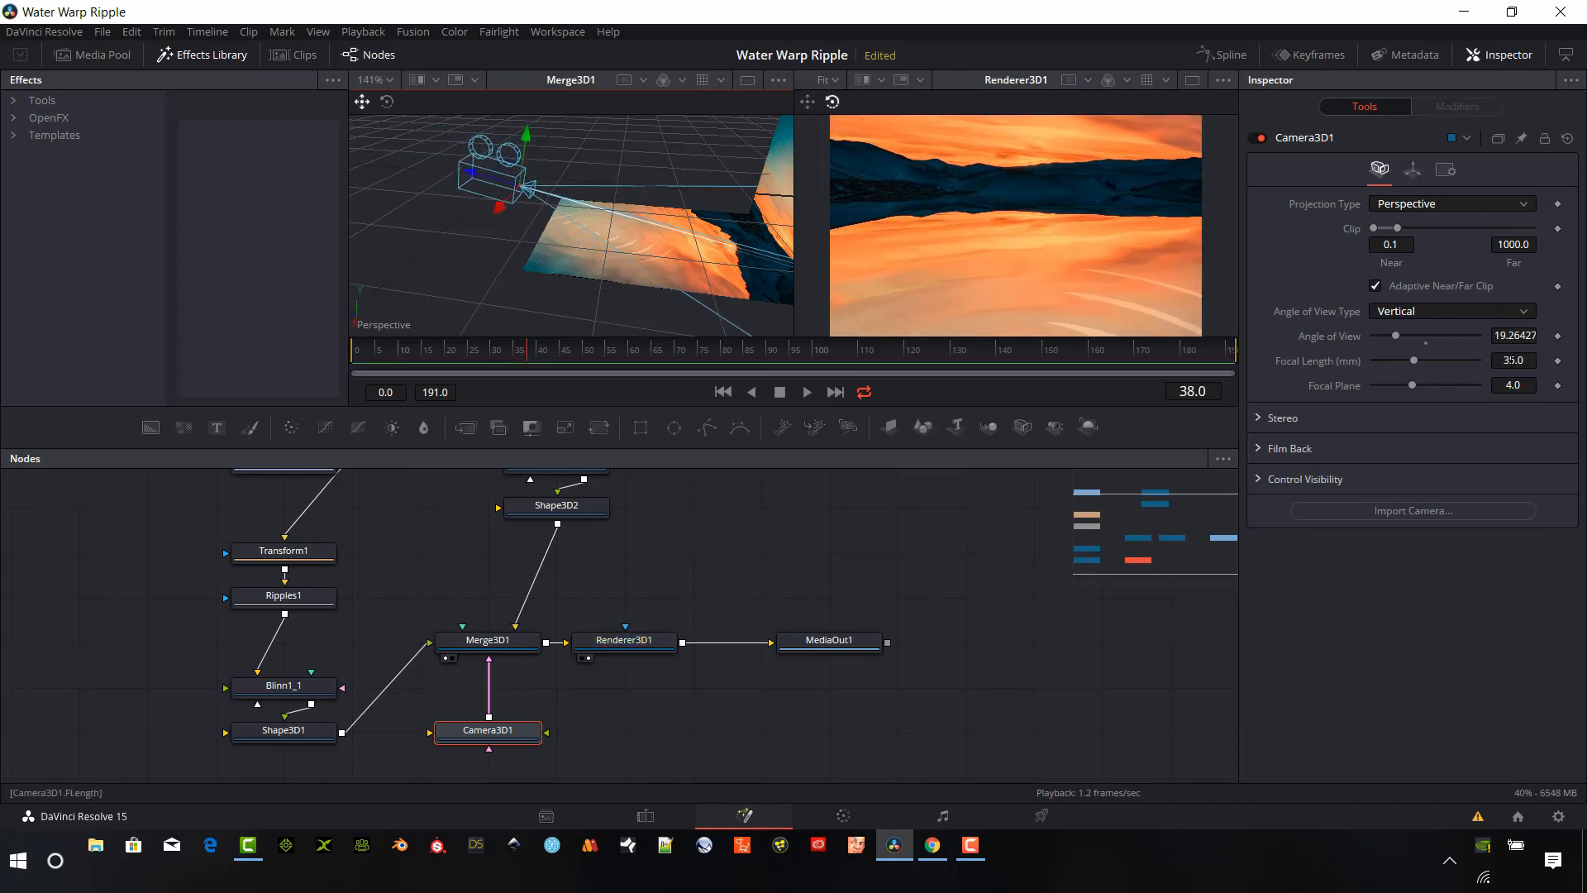
{"action": "mouse_move", "coordinate": [1517, 361]}
{"action": "left_mouse_down"}
{"action": "mouse_move", "coordinate": [1499, 362]}
{"action": "mouse_move", "coordinate": [1526, 361]}
{"action": "left_mouse_up"}
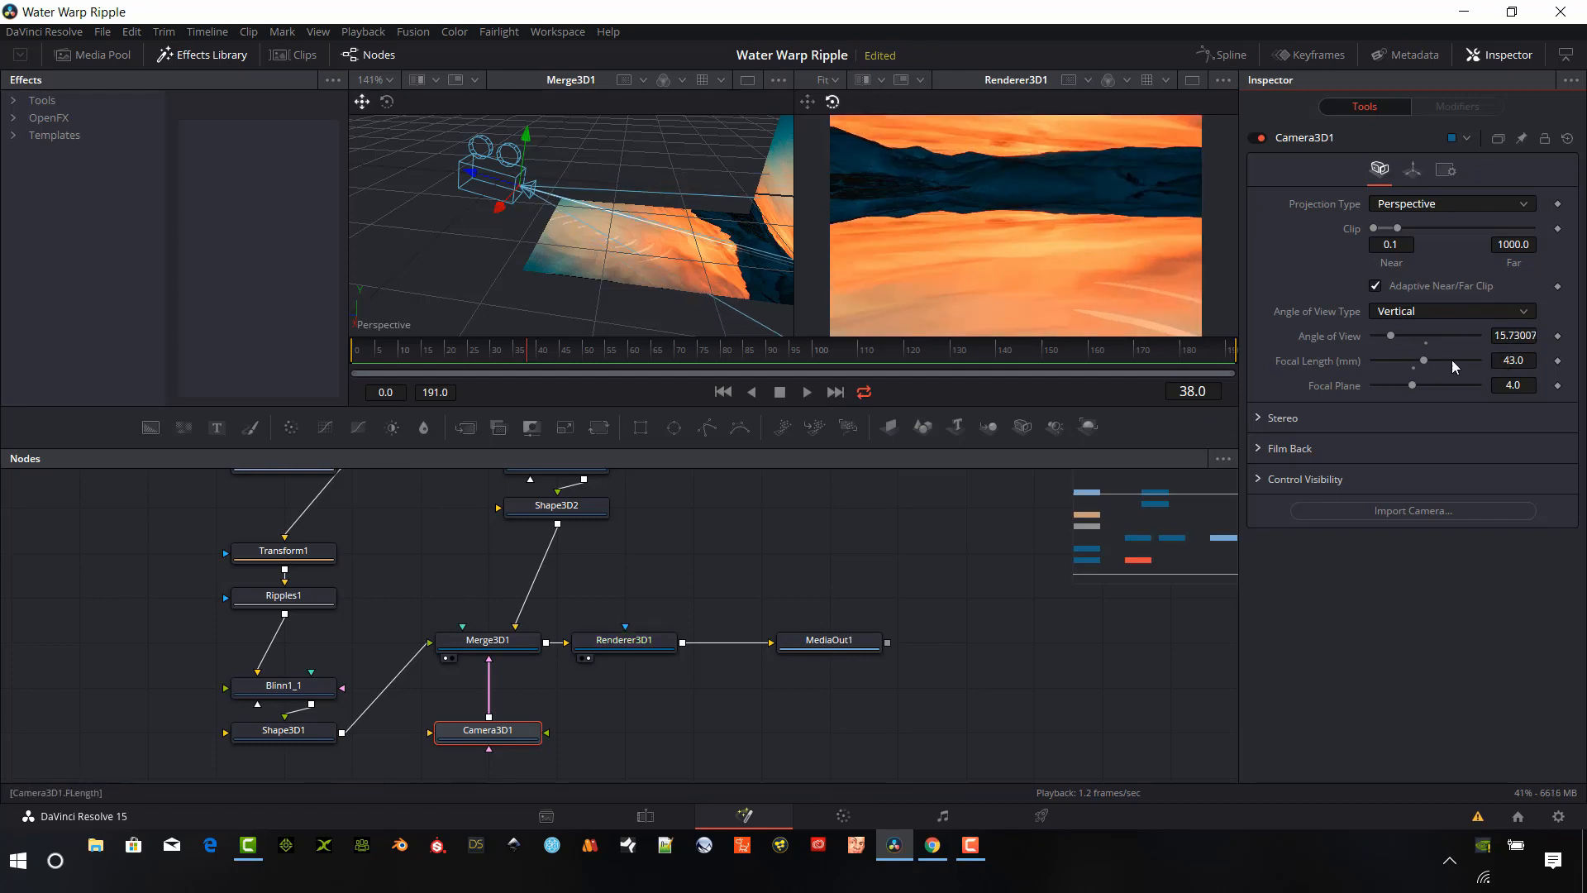
{"action": "left_click_drag", "start_coordinate": [1426, 359], "coordinate": [1417, 365]}
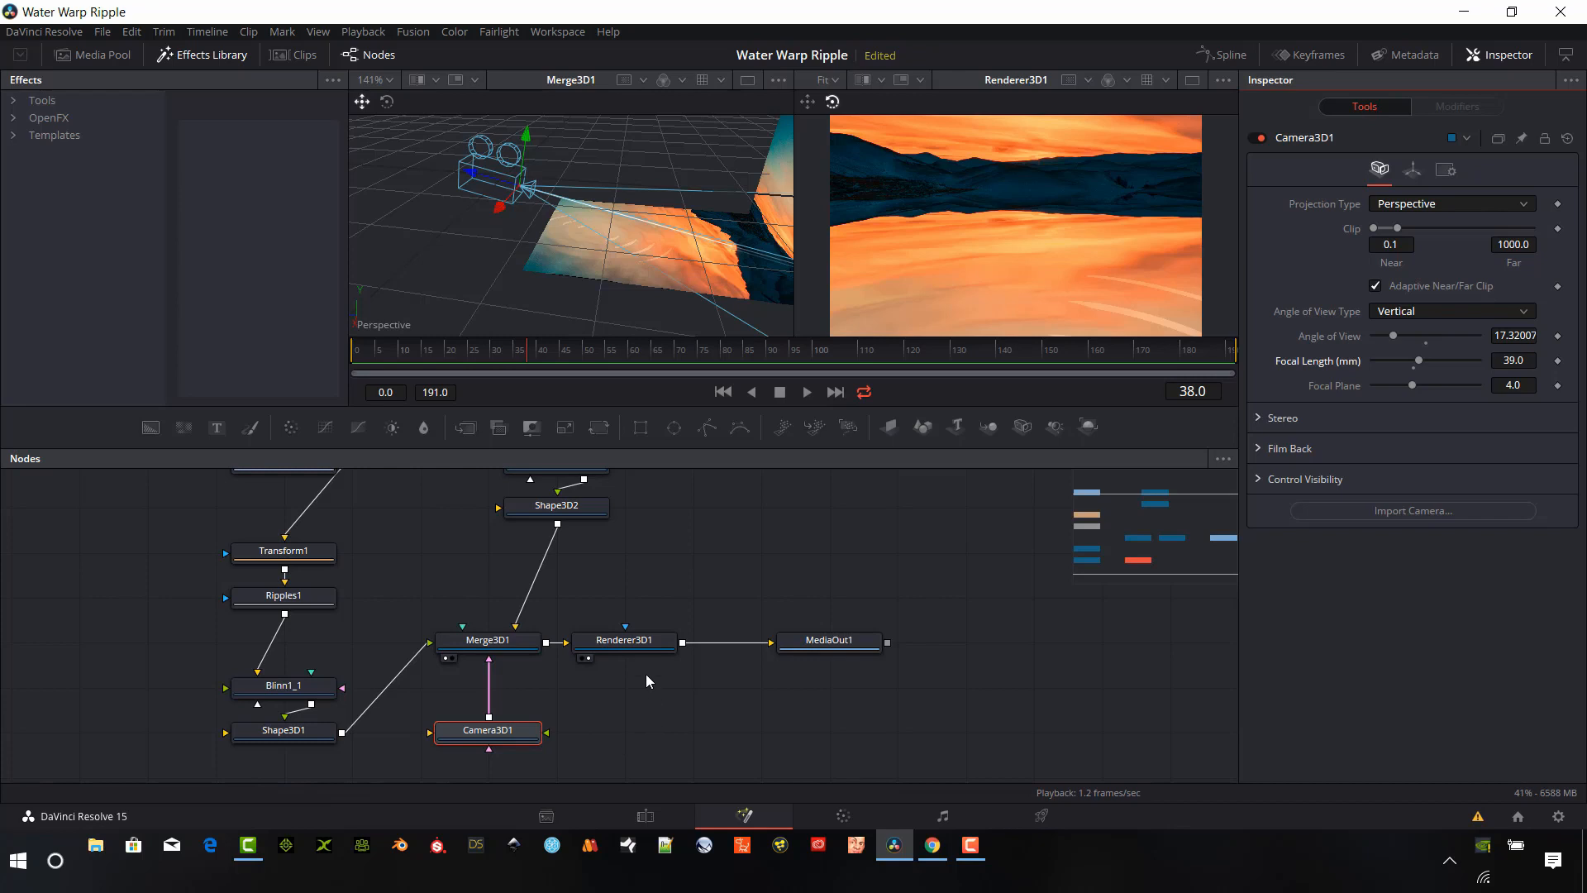
Set Ripple 1's Amplitude to 0.45 and Frequency to 65 in Ripples1
{"action": "left_click", "coordinate": [303, 604]}
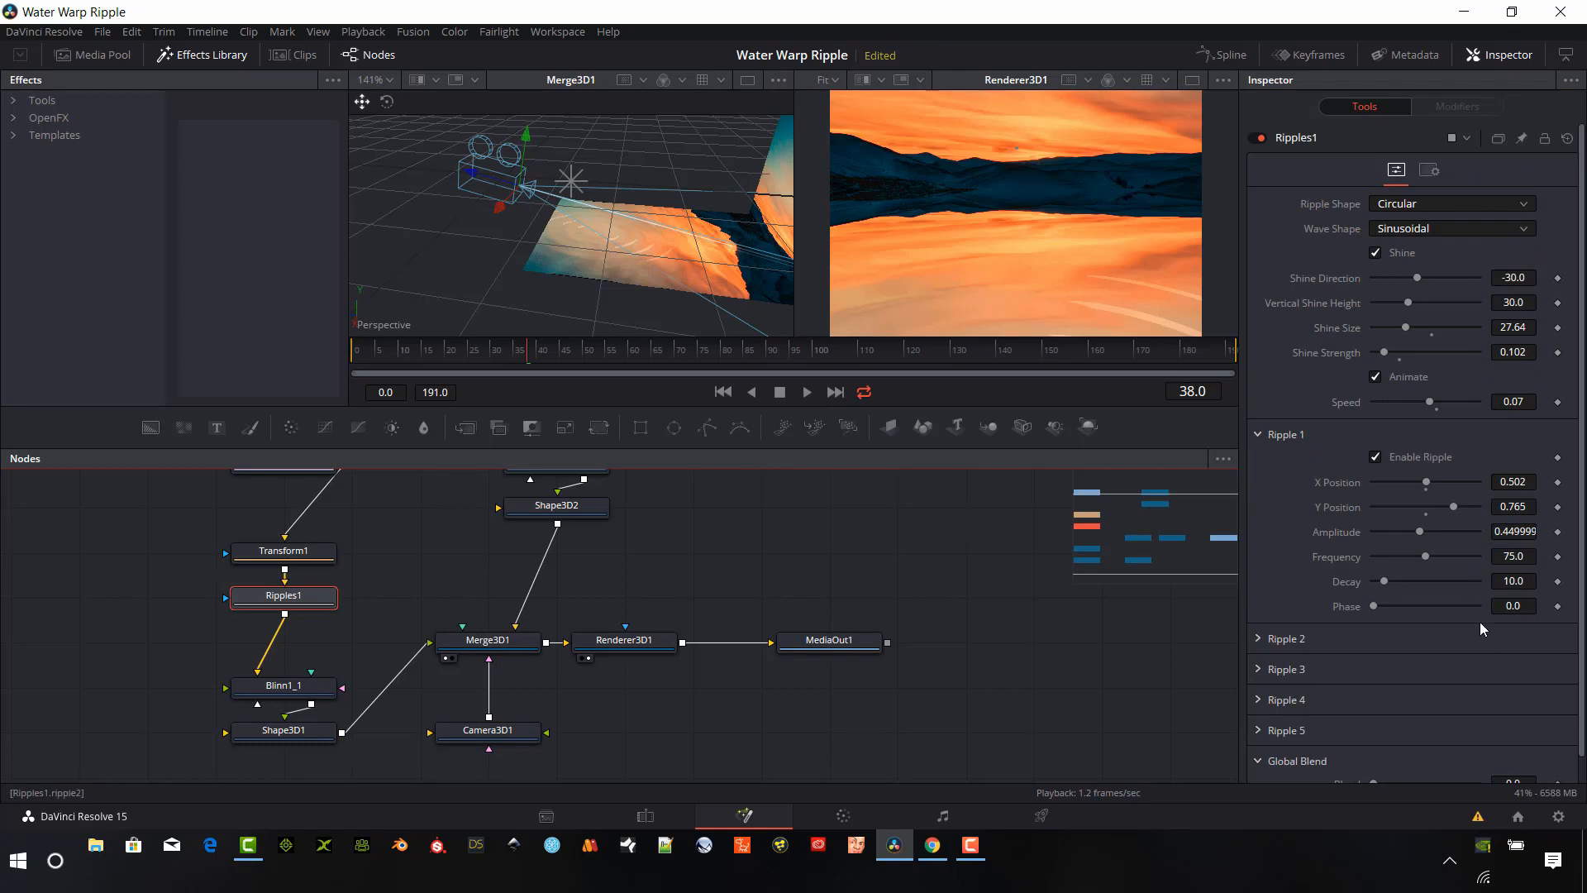
{"action": "double_click", "coordinate": [1521, 536]}
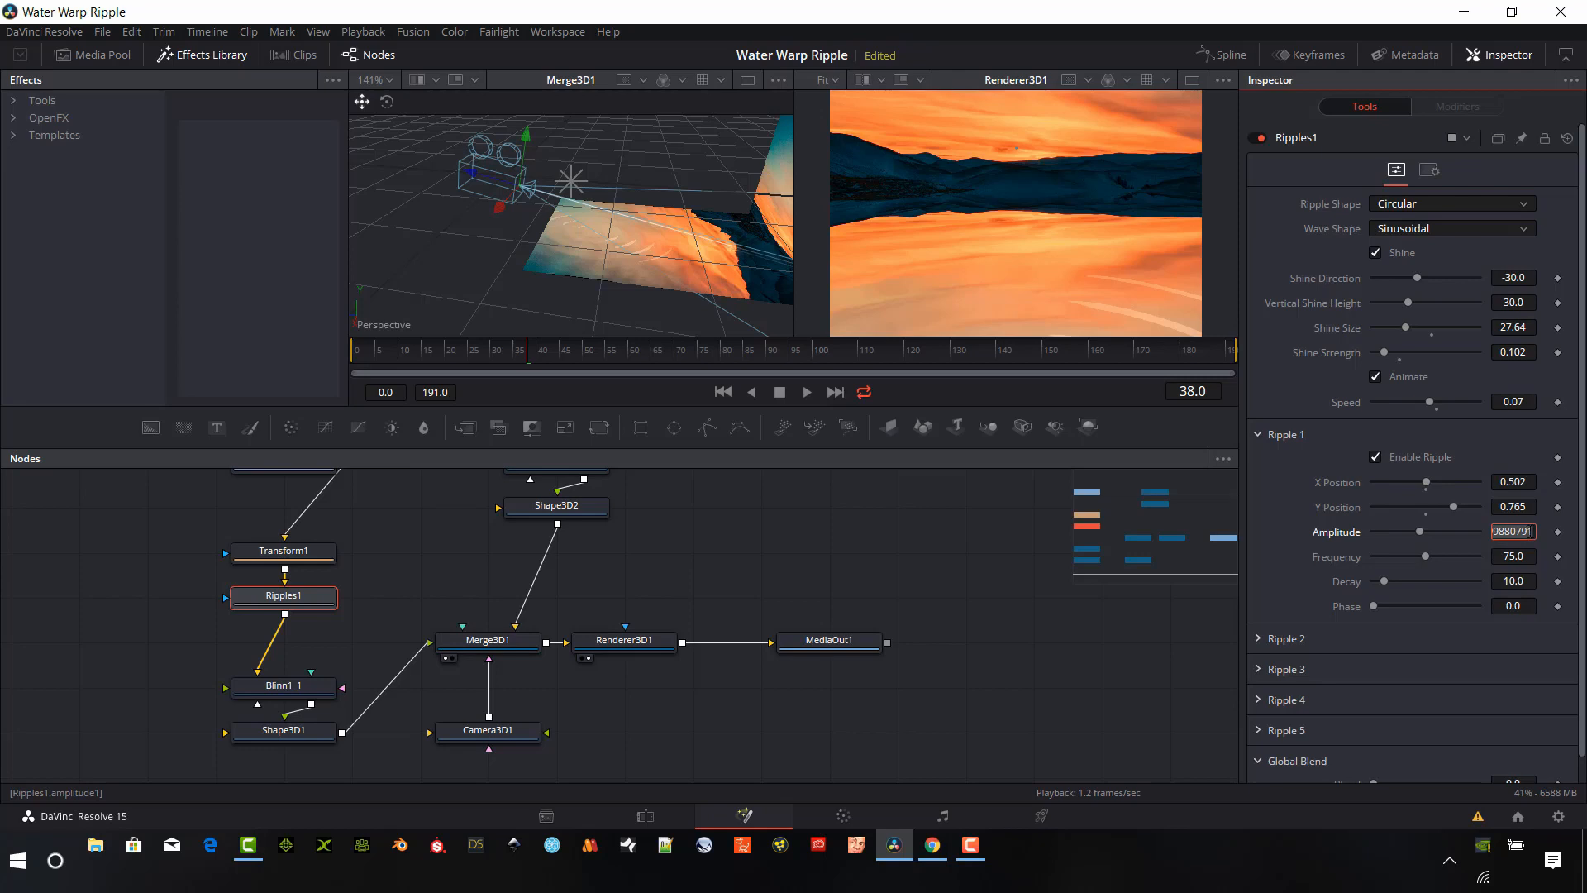
{"action": "key", "text": "BackSpace"}
{"action": "type", "text": ".45"}
{"action": "key", "text": "Tab"}
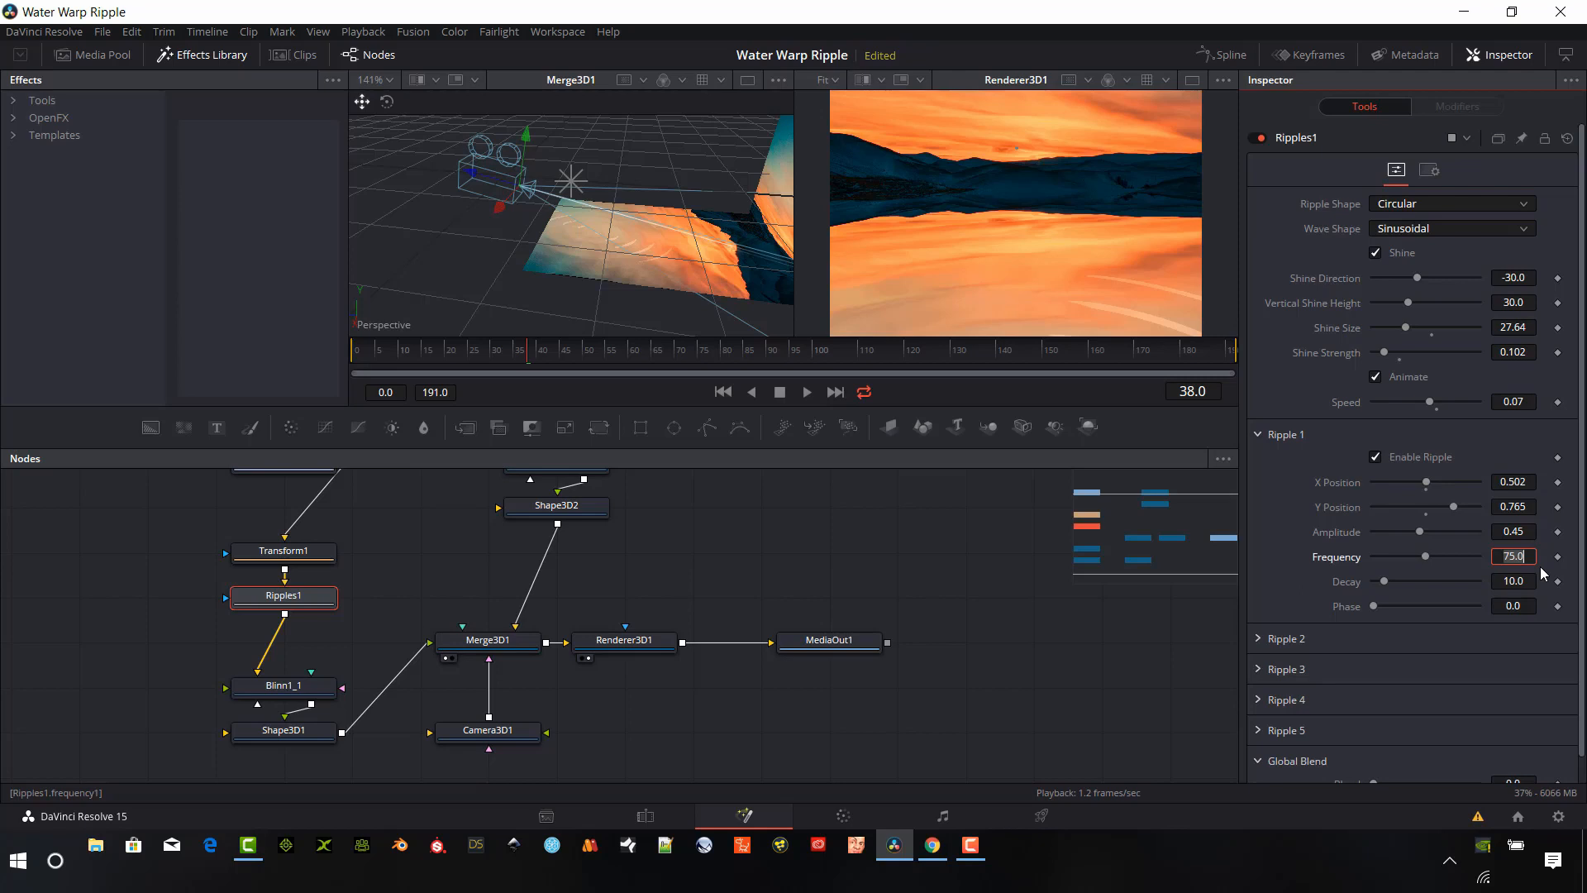
{"action": "type", "text": "65"}
{"action": "key", "text": "Tab"}
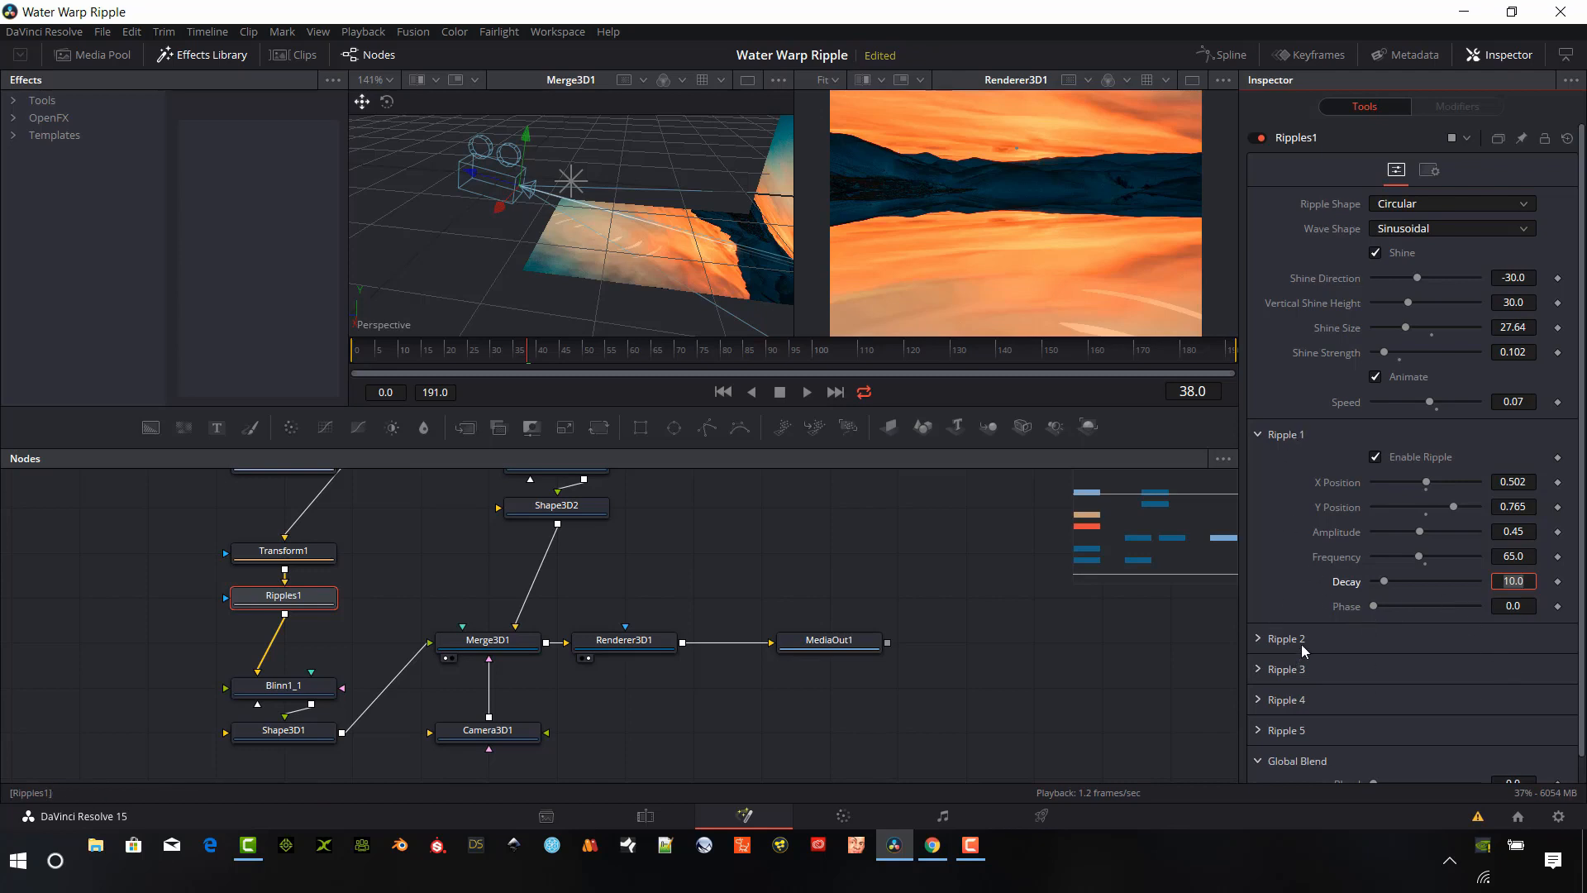
Preview the ripples at frame 50 and in the Edit timeline, and open the Deliver page
{"action": "scroll", "coordinate": [1398, 665], "scroll_direction": "down", "scroll_amount": 1}
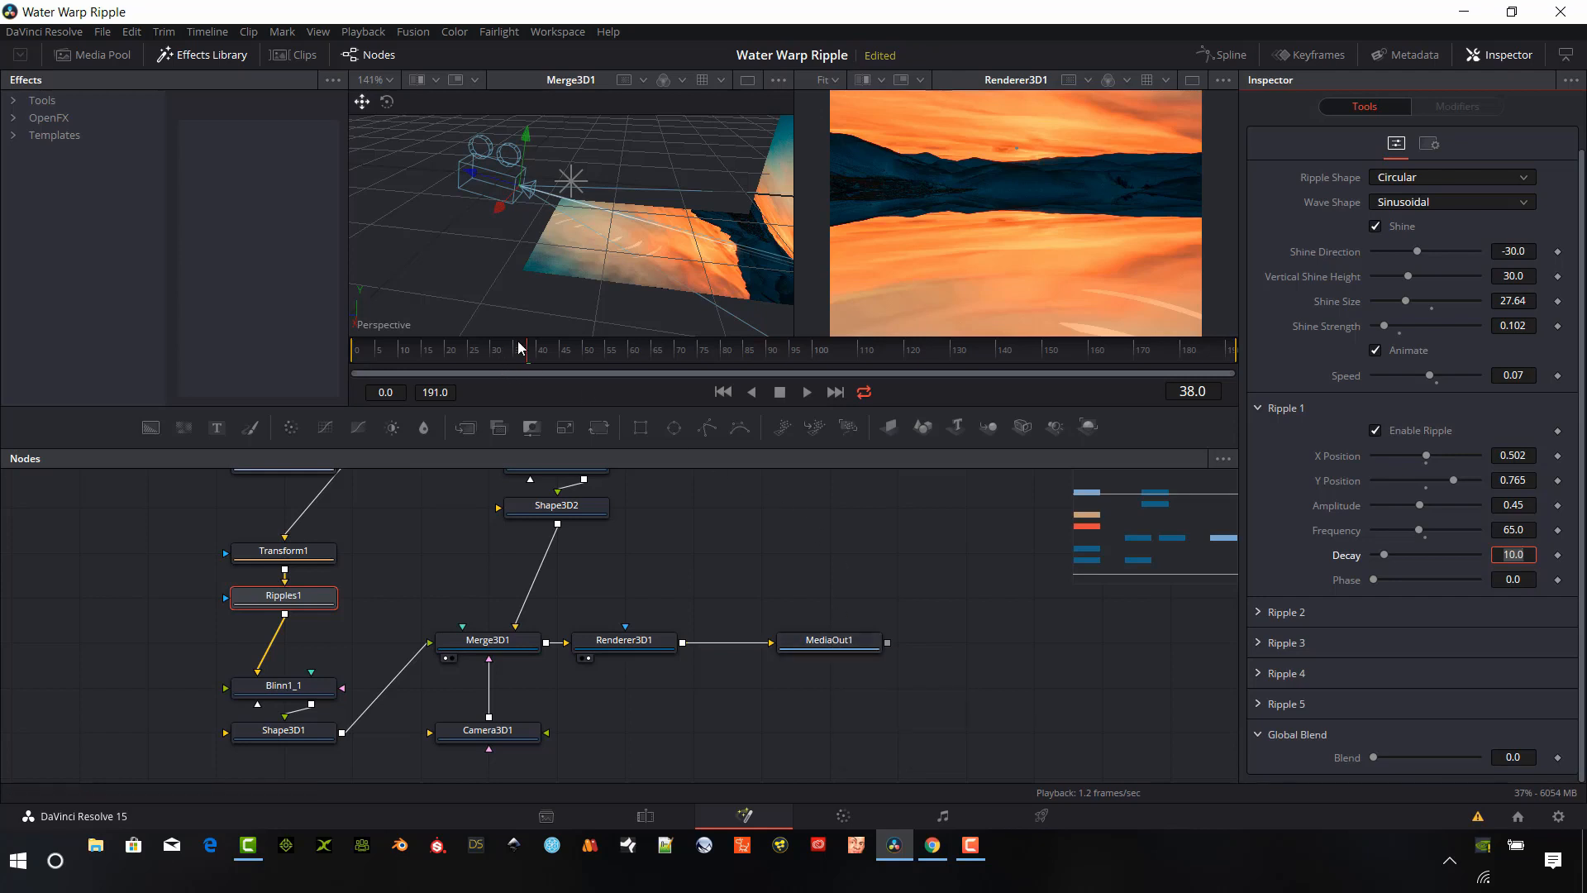
{"action": "left_click_drag", "start_coordinate": [527, 355], "coordinate": [585, 369]}
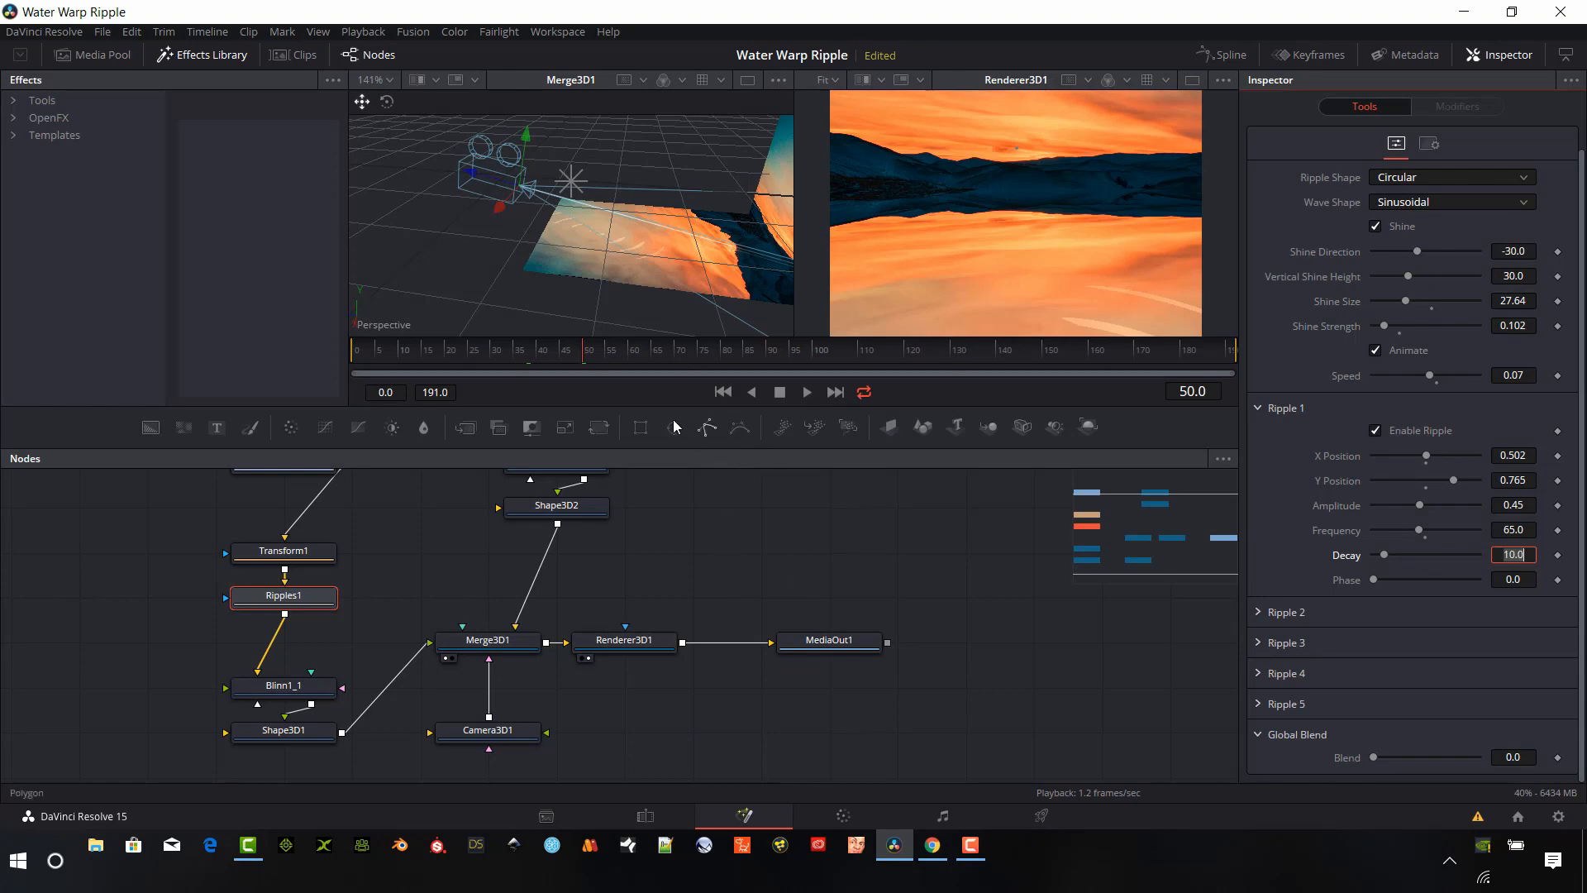
{"action": "left_click", "coordinate": [650, 817]}
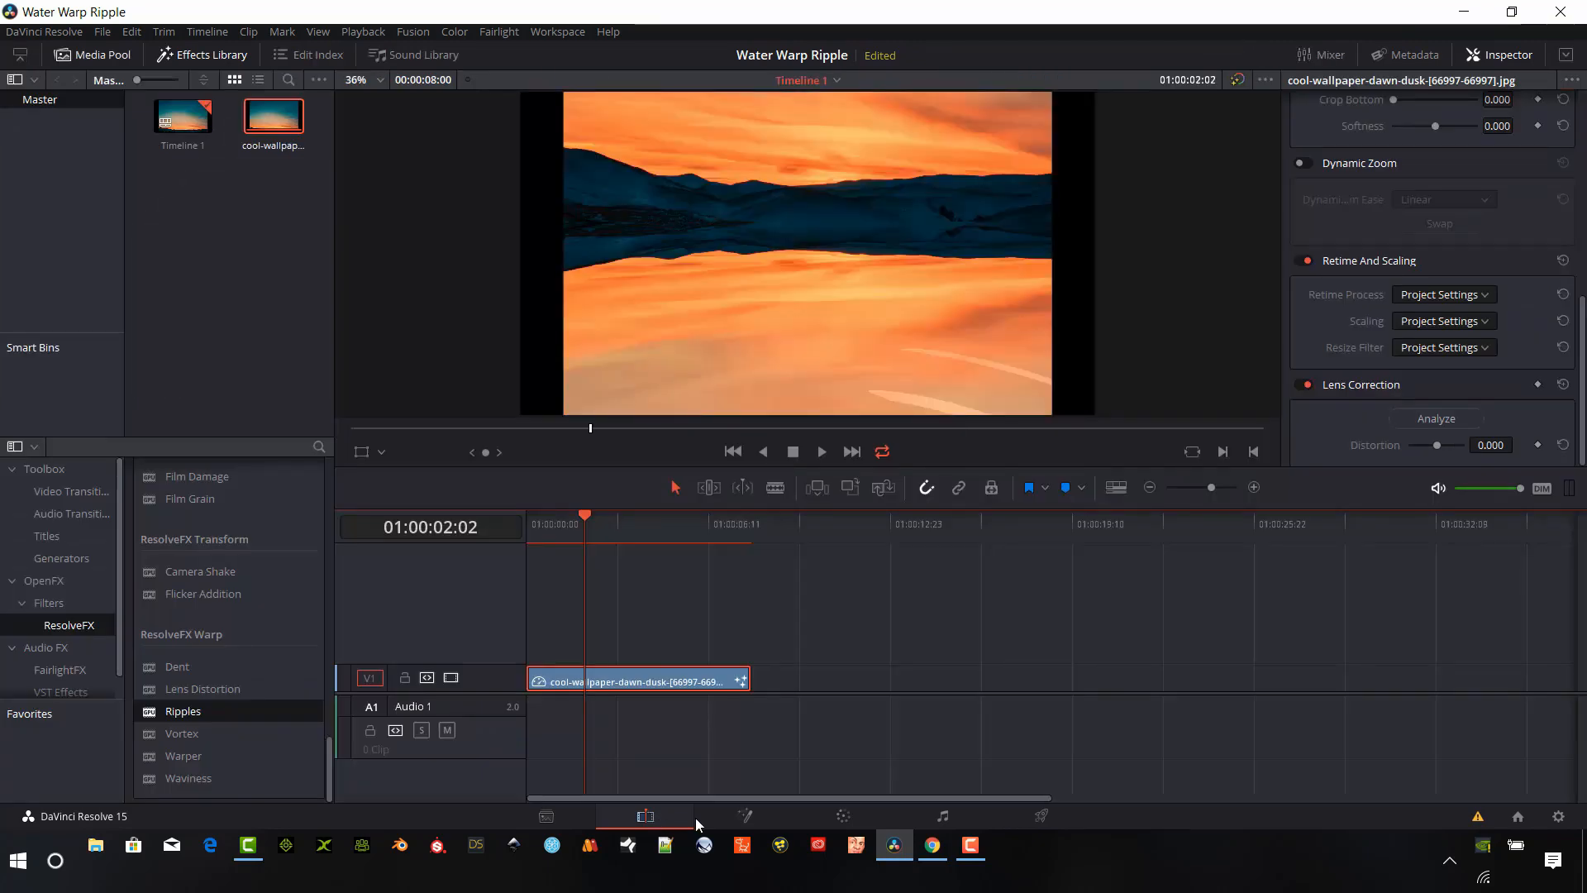
{"action": "left_click_drag", "start_coordinate": [586, 518], "coordinate": [602, 524]}
{"action": "left_click", "coordinate": [1042, 816]}
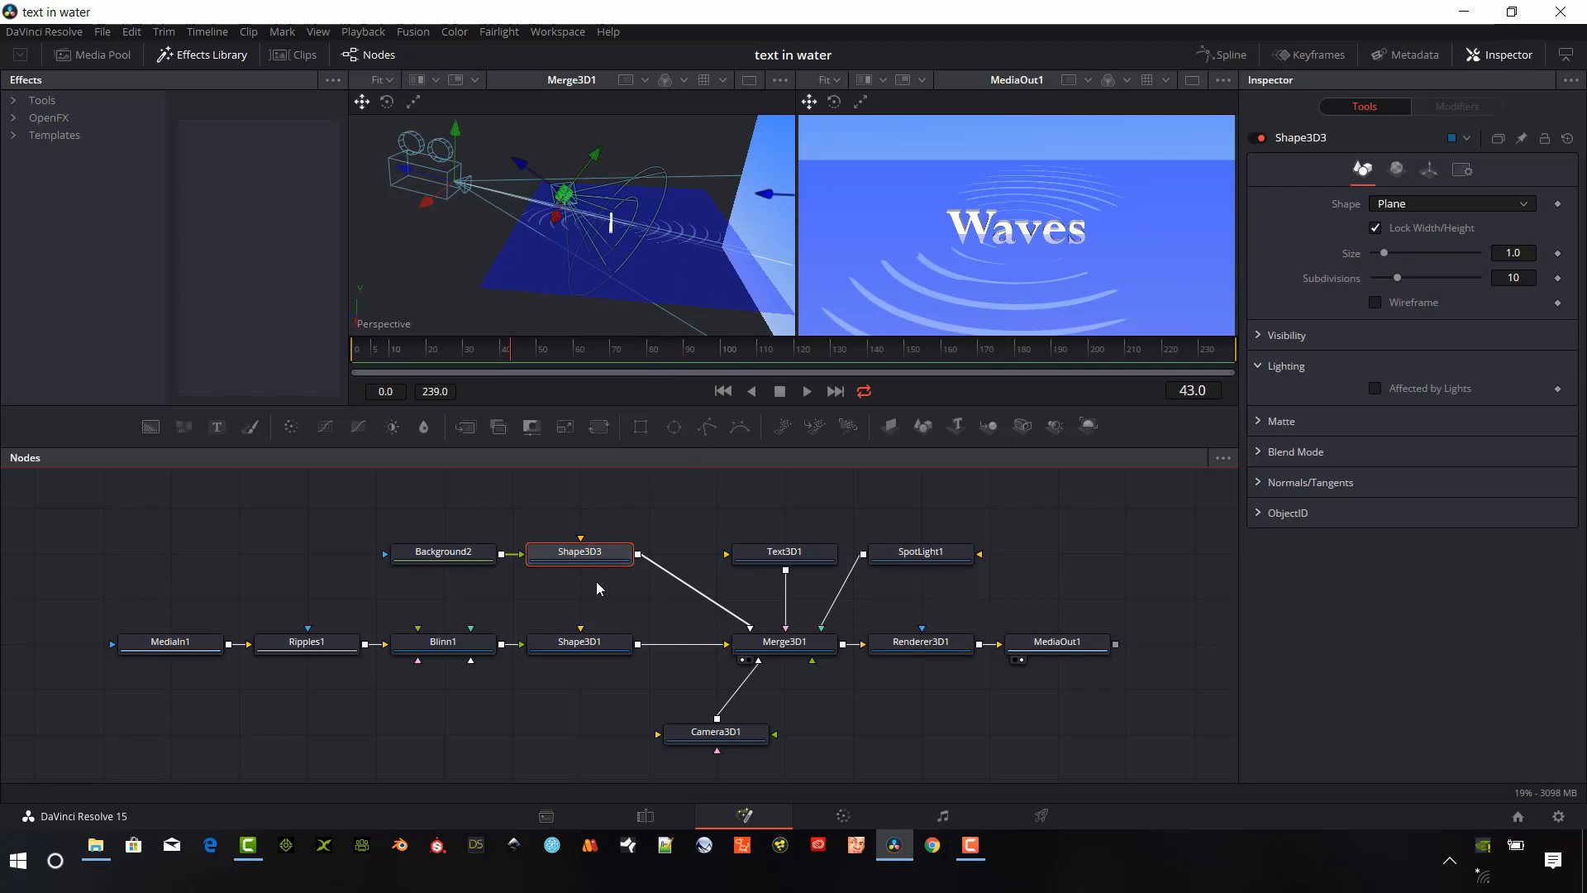
View Background2 and lower its linear gradient's start point to about X 0.634, Y 0.544
{"action": "left_click_drag", "start_coordinate": [461, 561], "coordinate": [562, 298]}
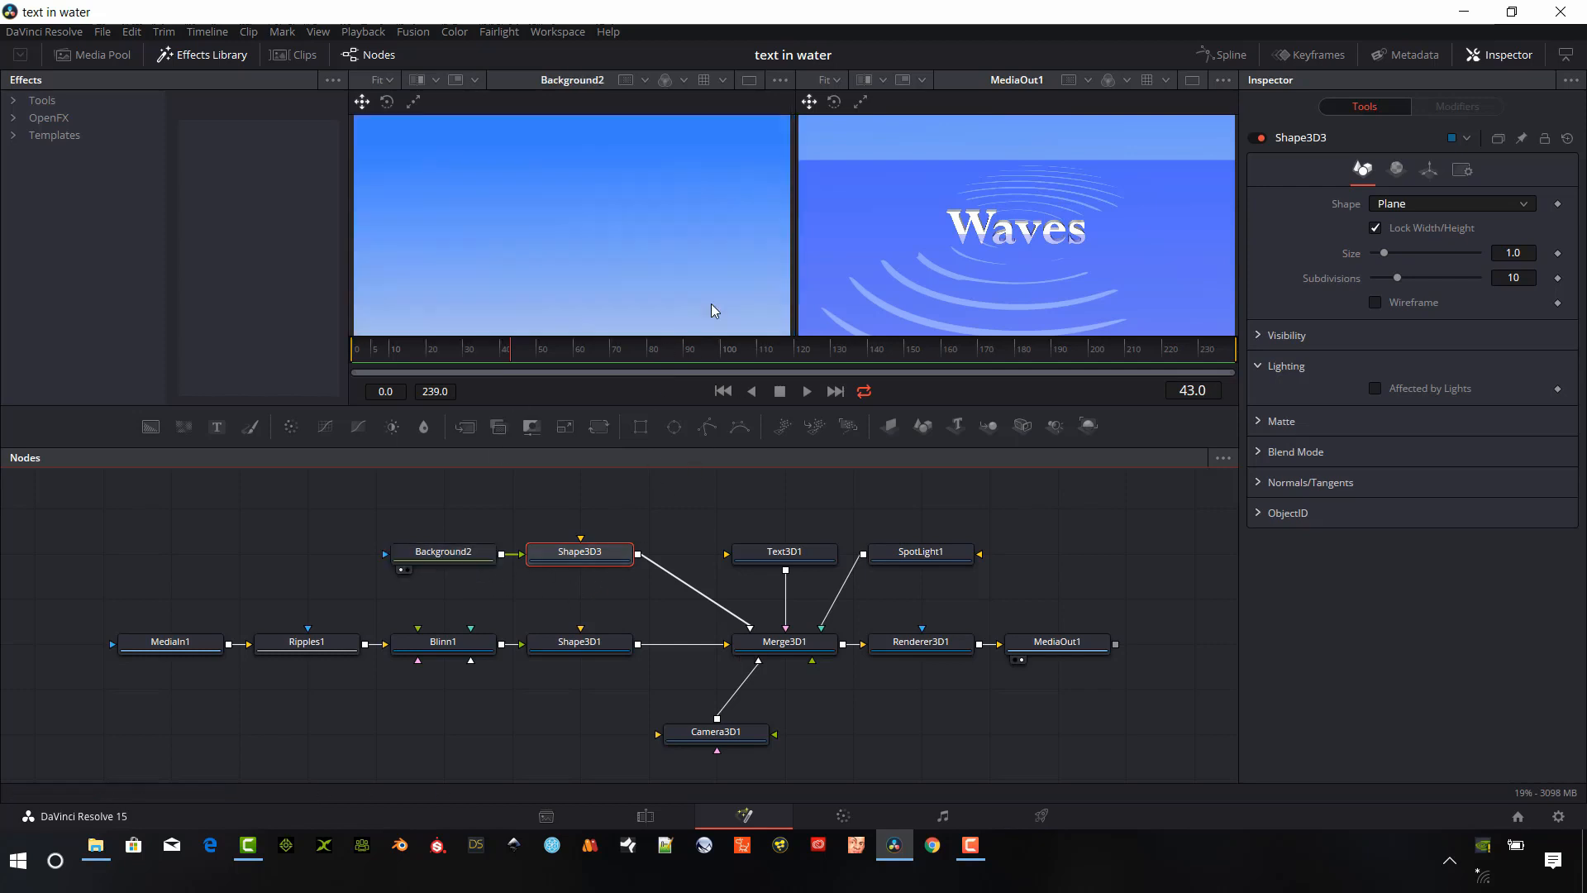
{"action": "left_click", "coordinate": [487, 561]}
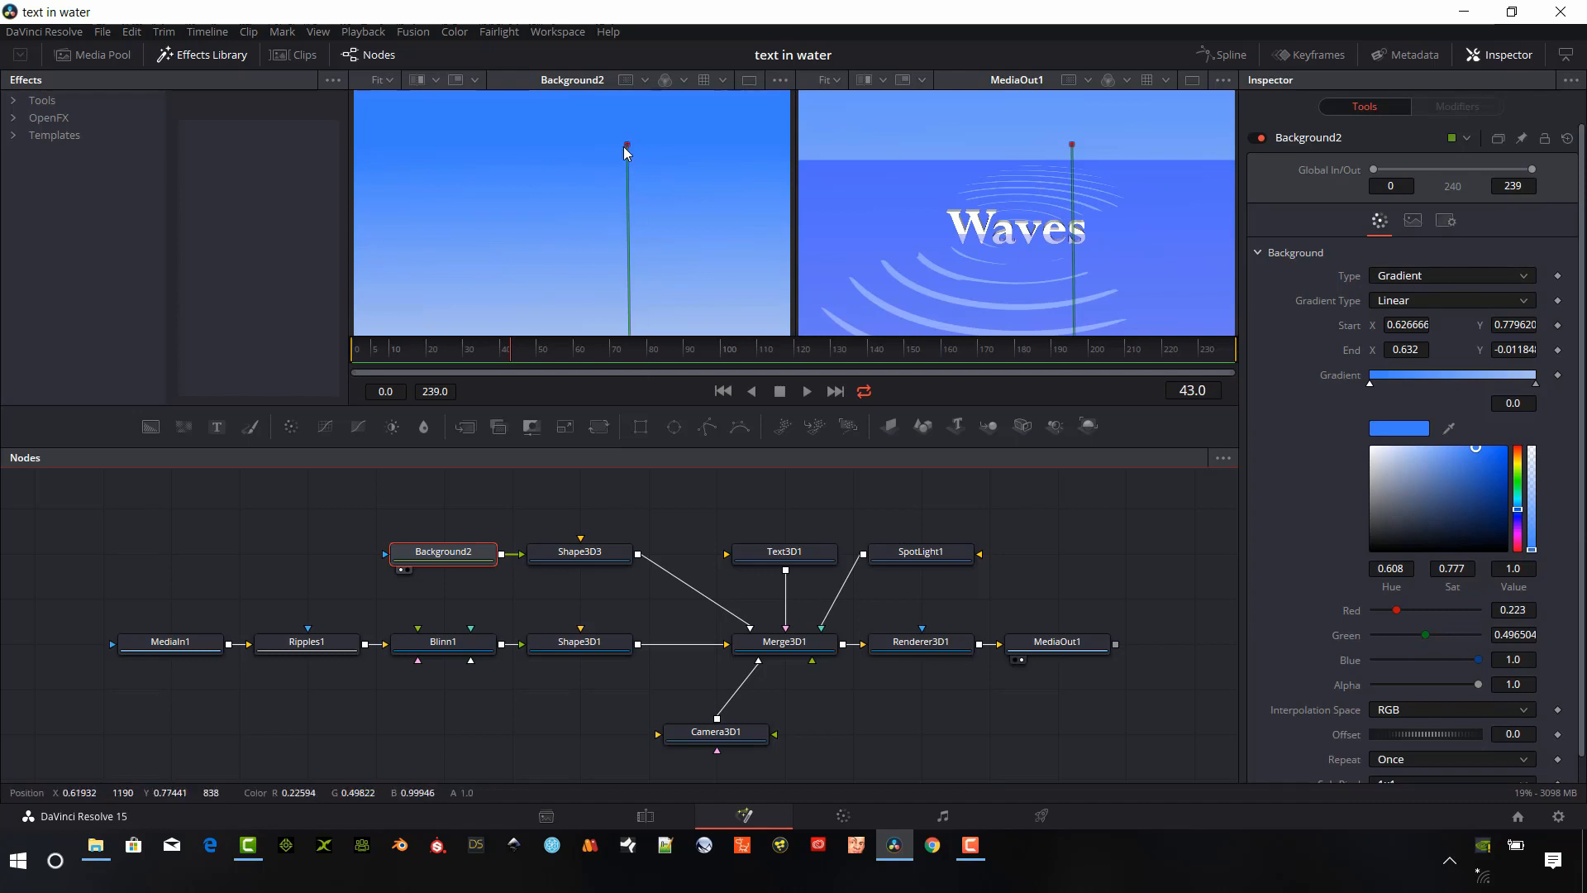
{"action": "left_click_drag", "start_coordinate": [627, 150], "coordinate": [631, 209]}
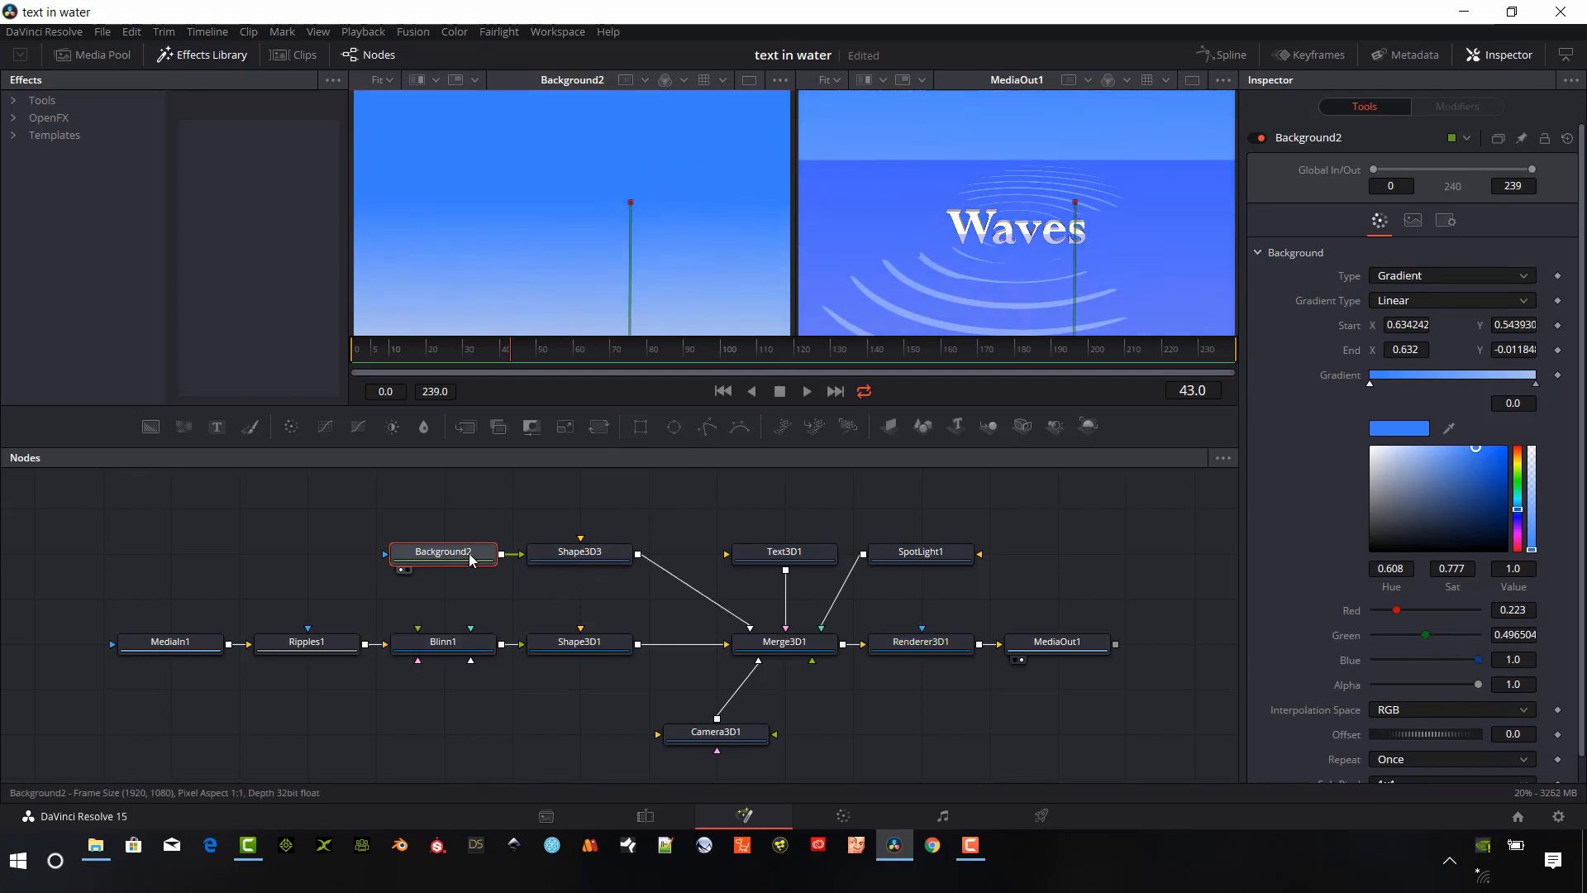
Display Shape3D3 alone in the 3D viewer and examine the gradient-textured plane from another angle
{"action": "left_click", "coordinate": [589, 559]}
{"action": "key", "text": "1"}
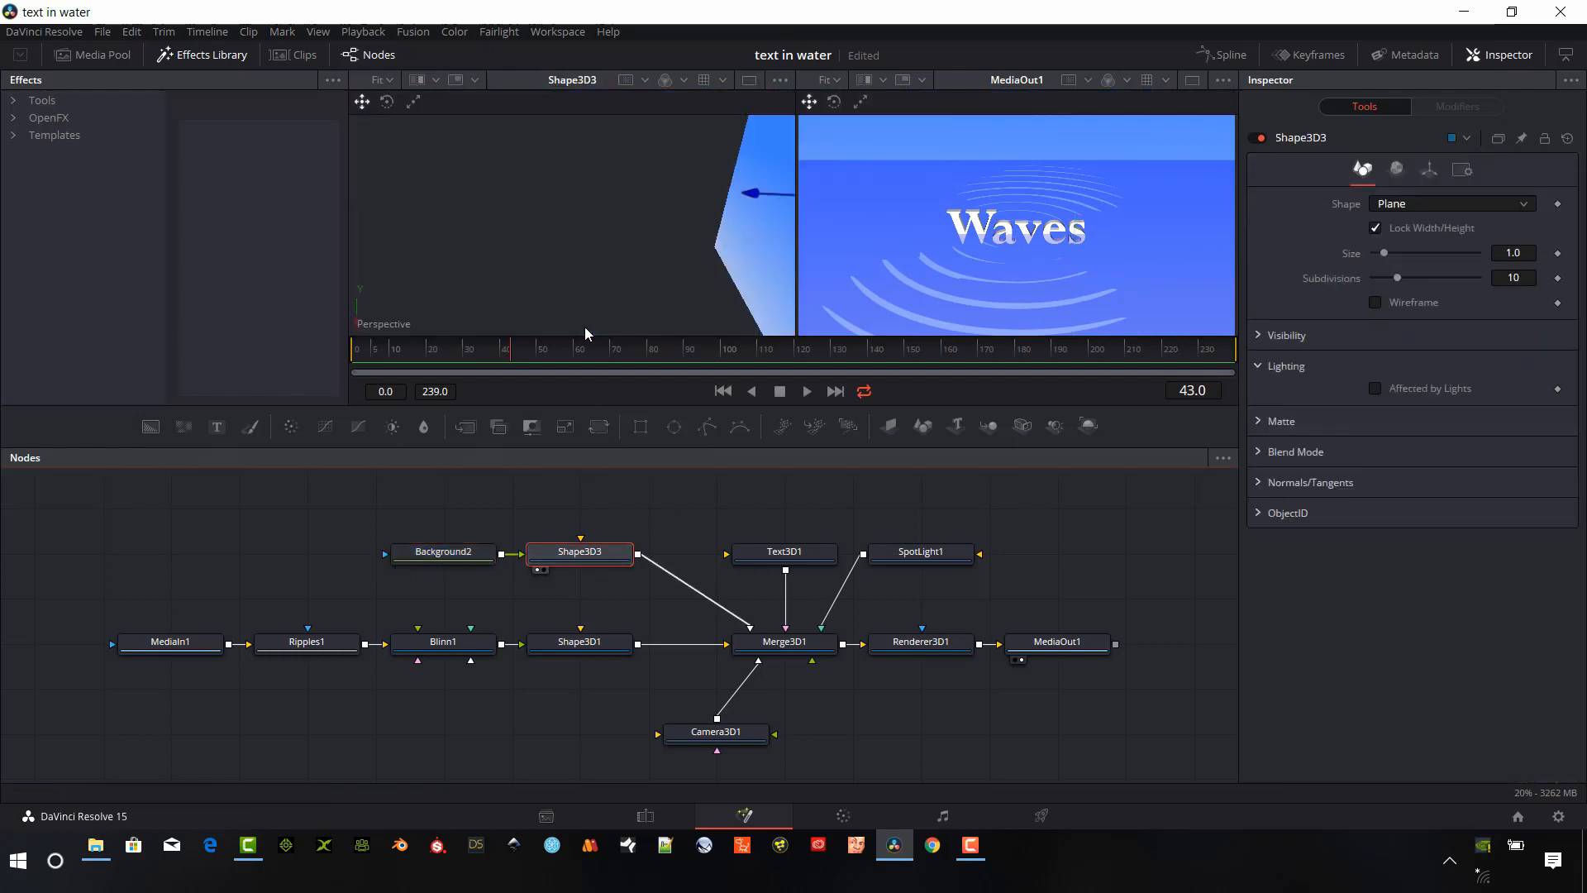
{"action": "left_click_drag", "start_coordinate": [681, 257], "coordinate": [615, 253]}
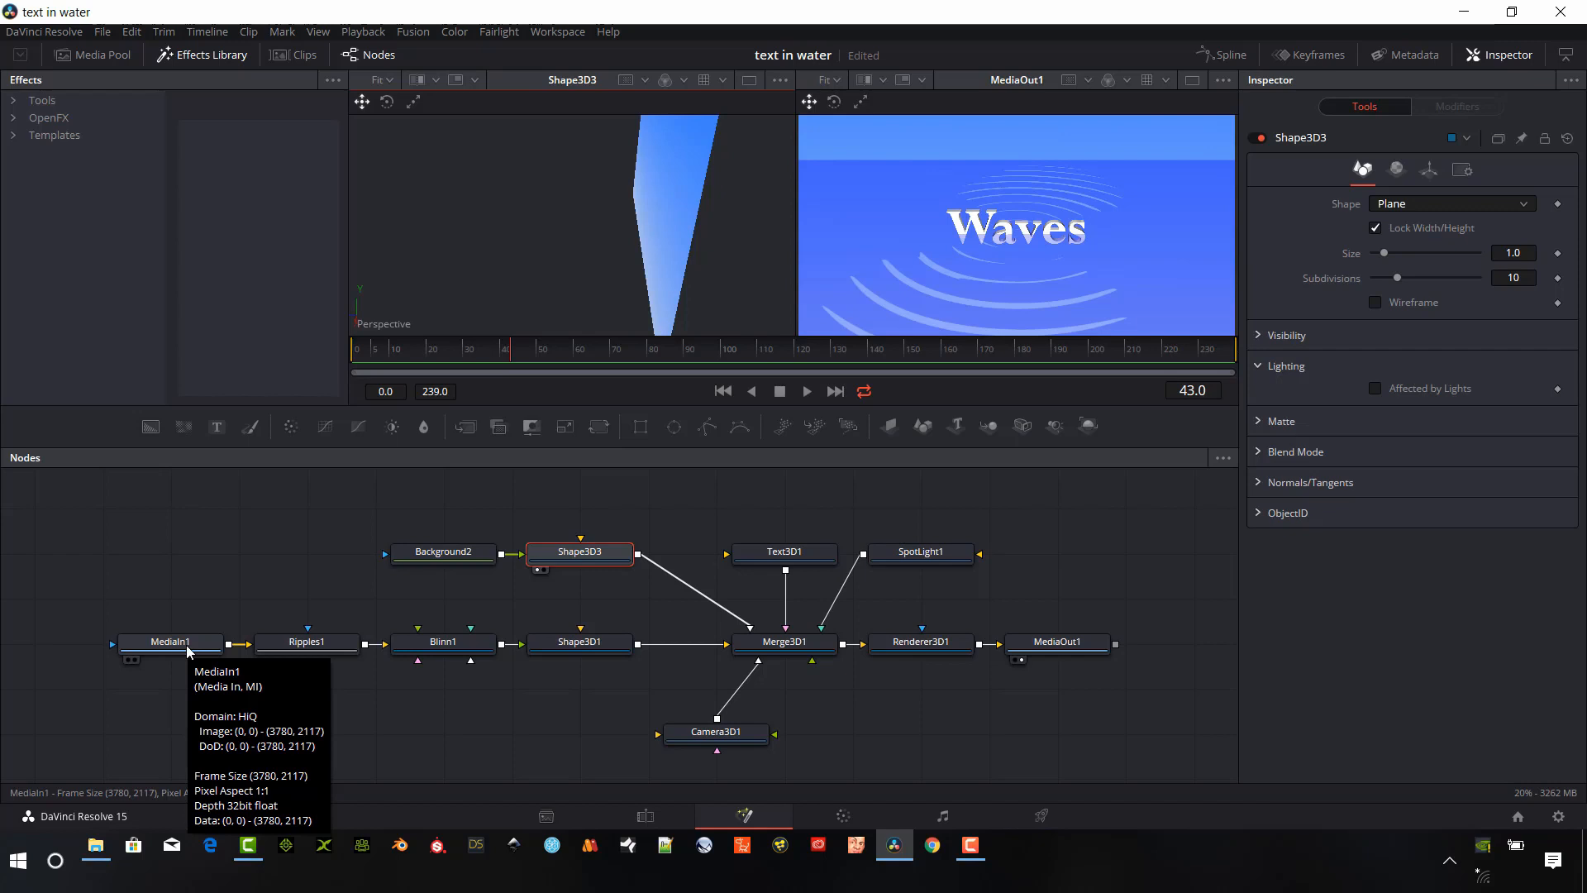
Examine MediaIn1's settings, and view the Shape3D1 water plane together with its transform values
{"action": "left_click", "coordinate": [190, 650]}
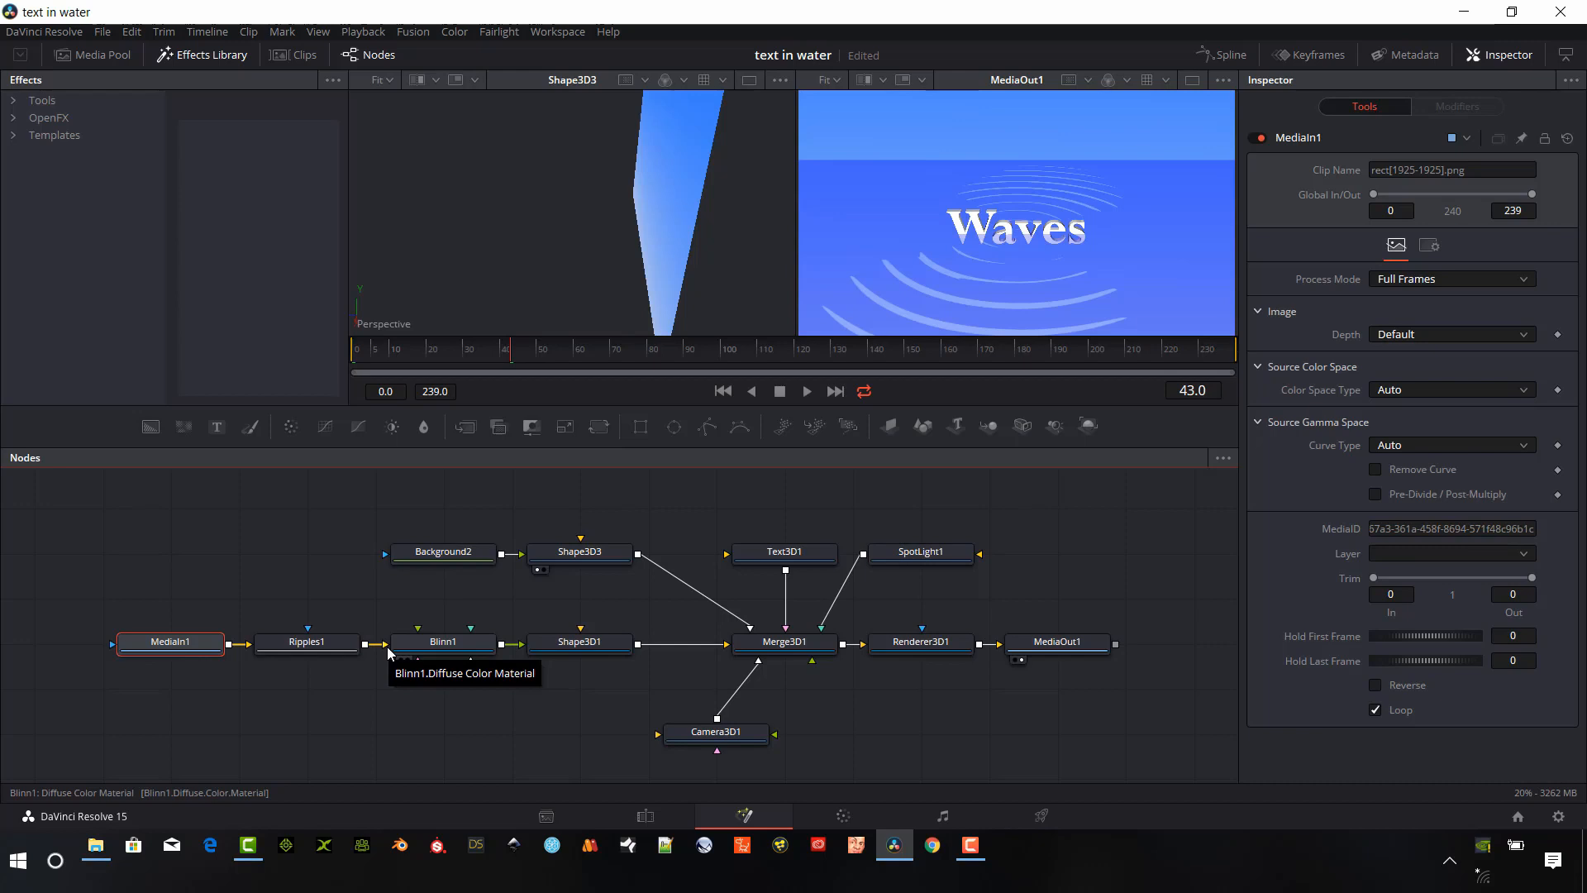
{"action": "left_click", "coordinate": [578, 641]}
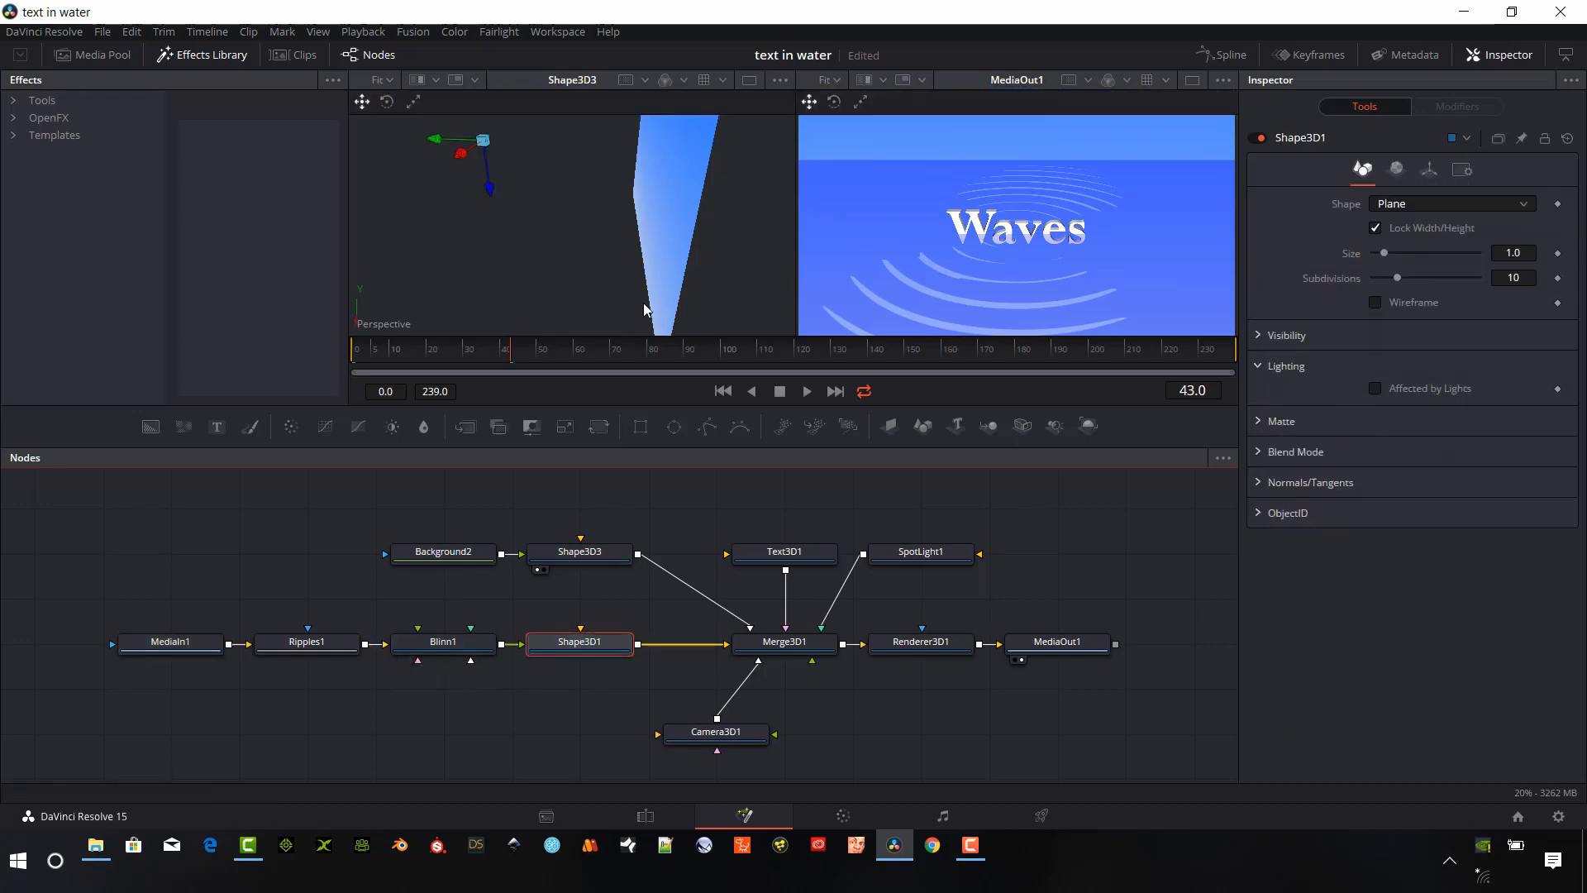
{"action": "left_click_drag", "start_coordinate": [585, 648], "coordinate": [552, 267]}
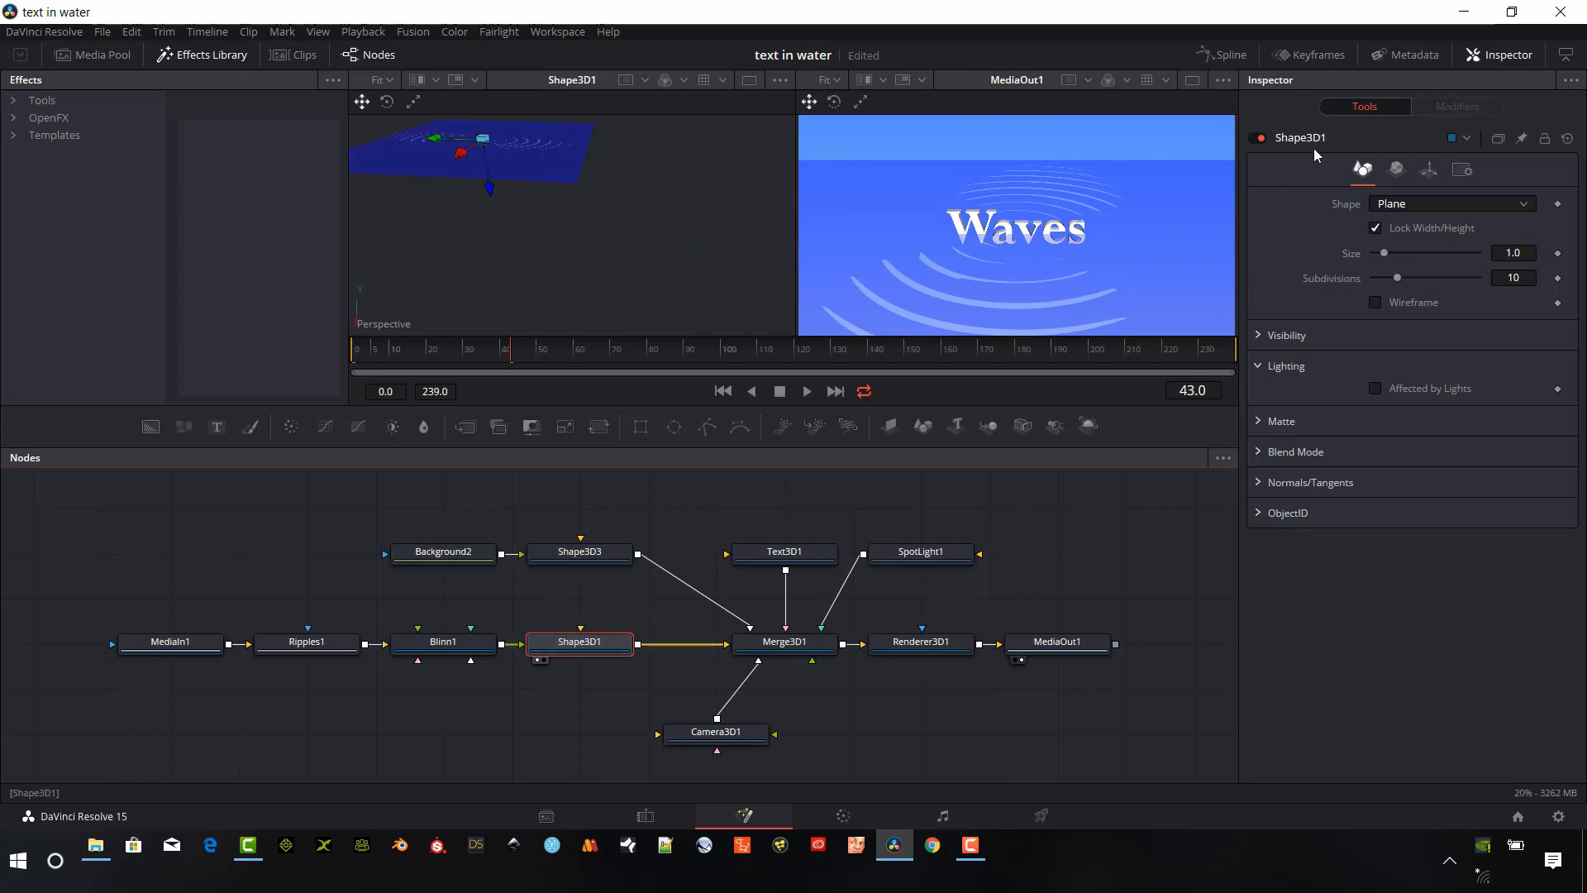
{"action": "left_click", "coordinate": [1430, 170]}
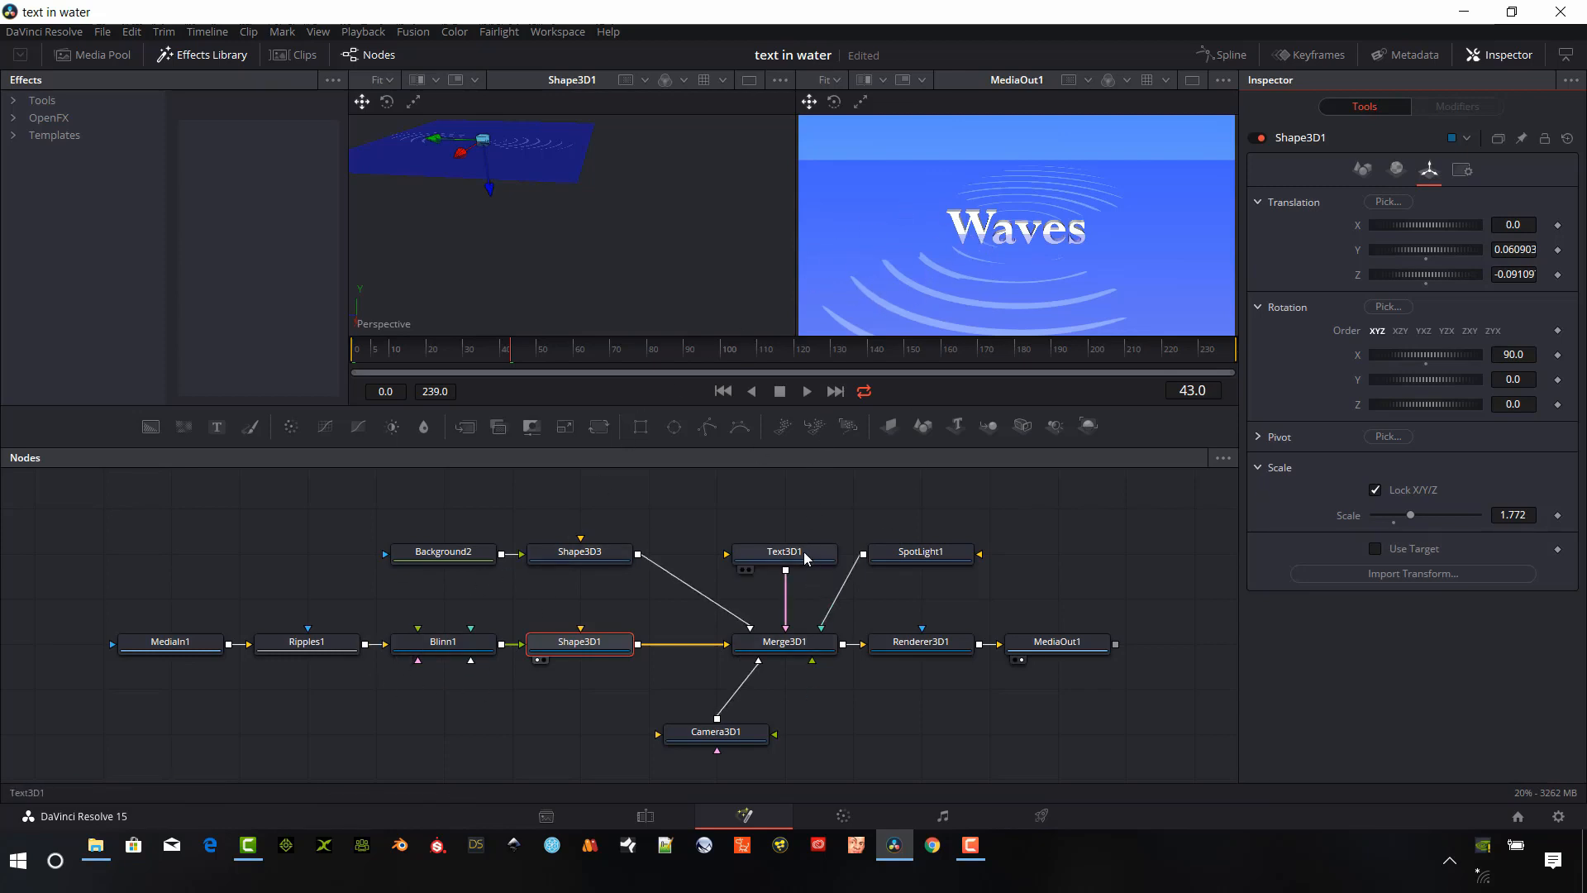
Display Text3D1 alone in the 3D viewer, examine the Waves text from the front, and open its text settings
{"action": "left_click_drag", "start_coordinate": [805, 549], "coordinate": [703, 286]}
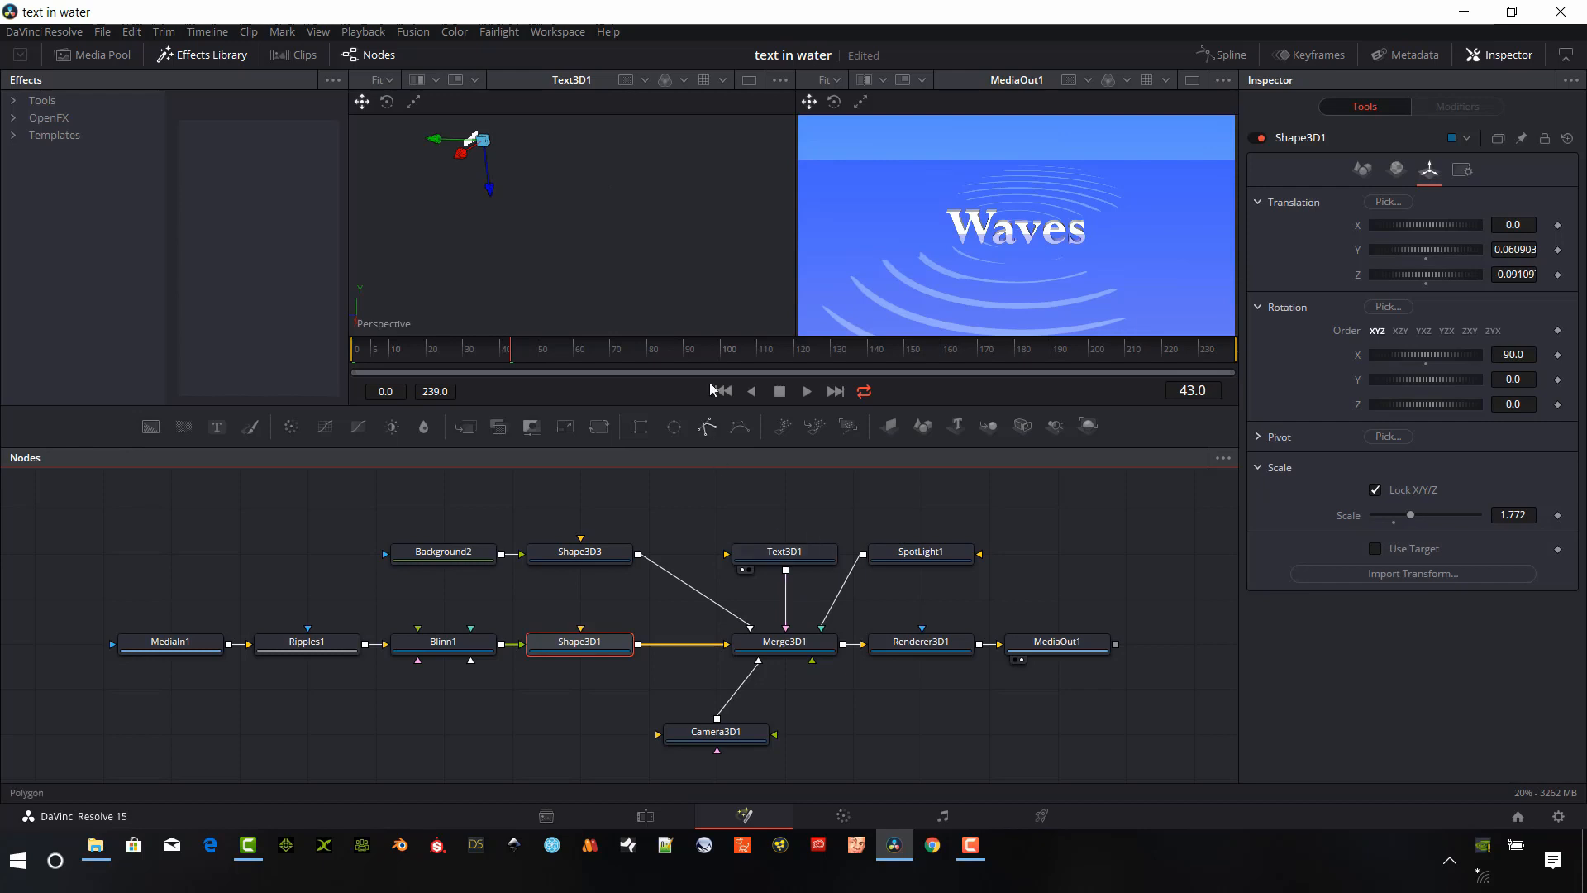
{"action": "left_click_drag", "start_coordinate": [465, 203], "coordinate": [502, 188]}
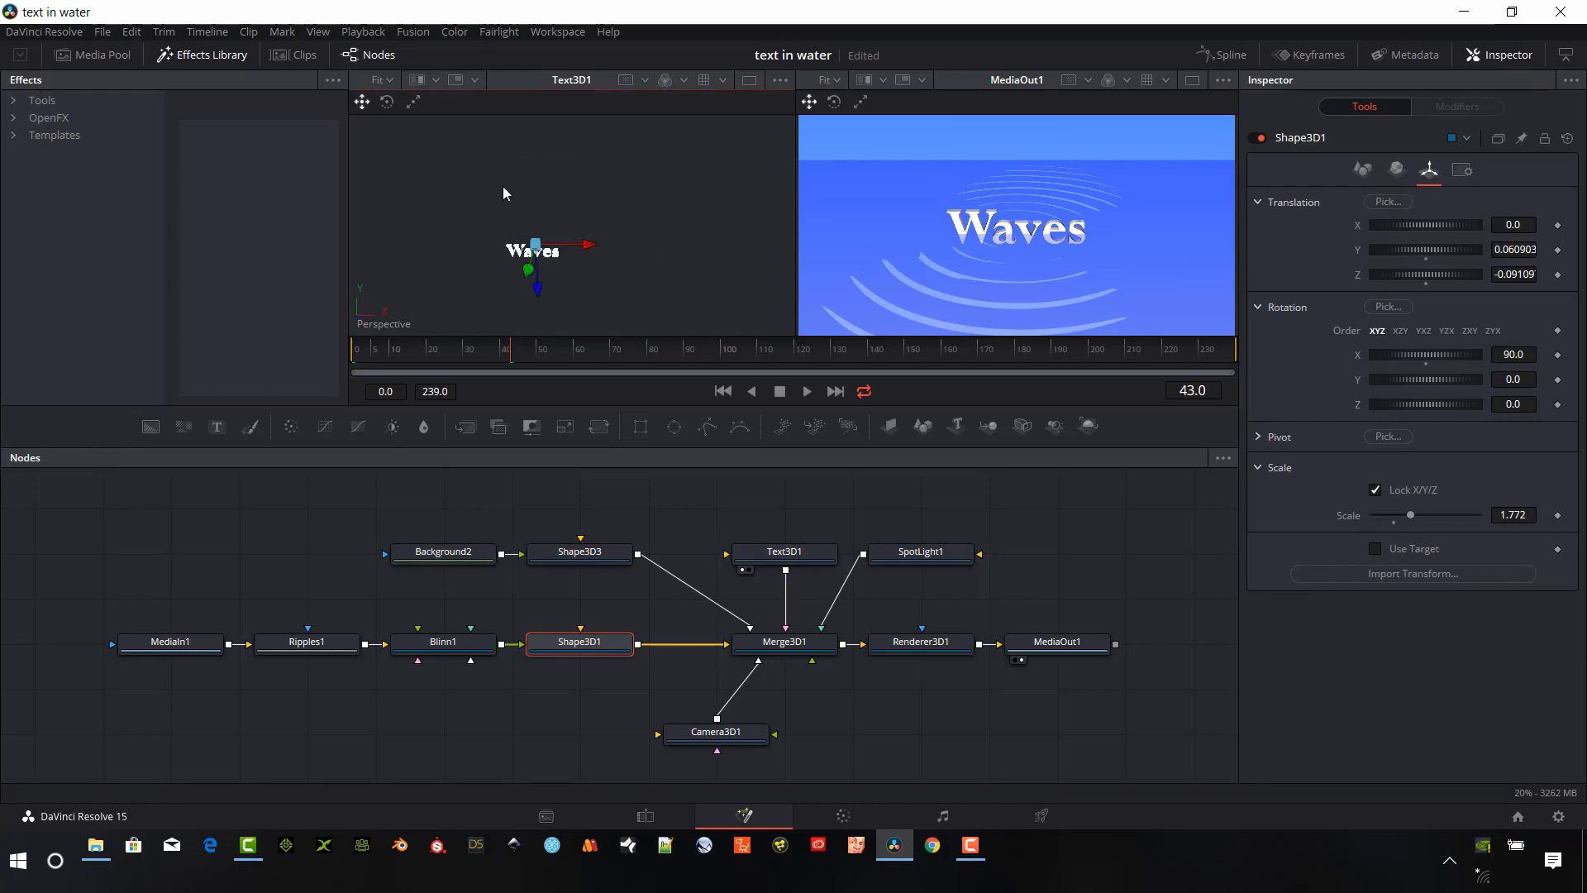
{"action": "left_click_drag", "start_coordinate": [529, 331], "coordinate": [526, 250]}
{"action": "scroll", "coordinate": [523, 175], "scroll_direction": "up", "scroll_amount": 3}
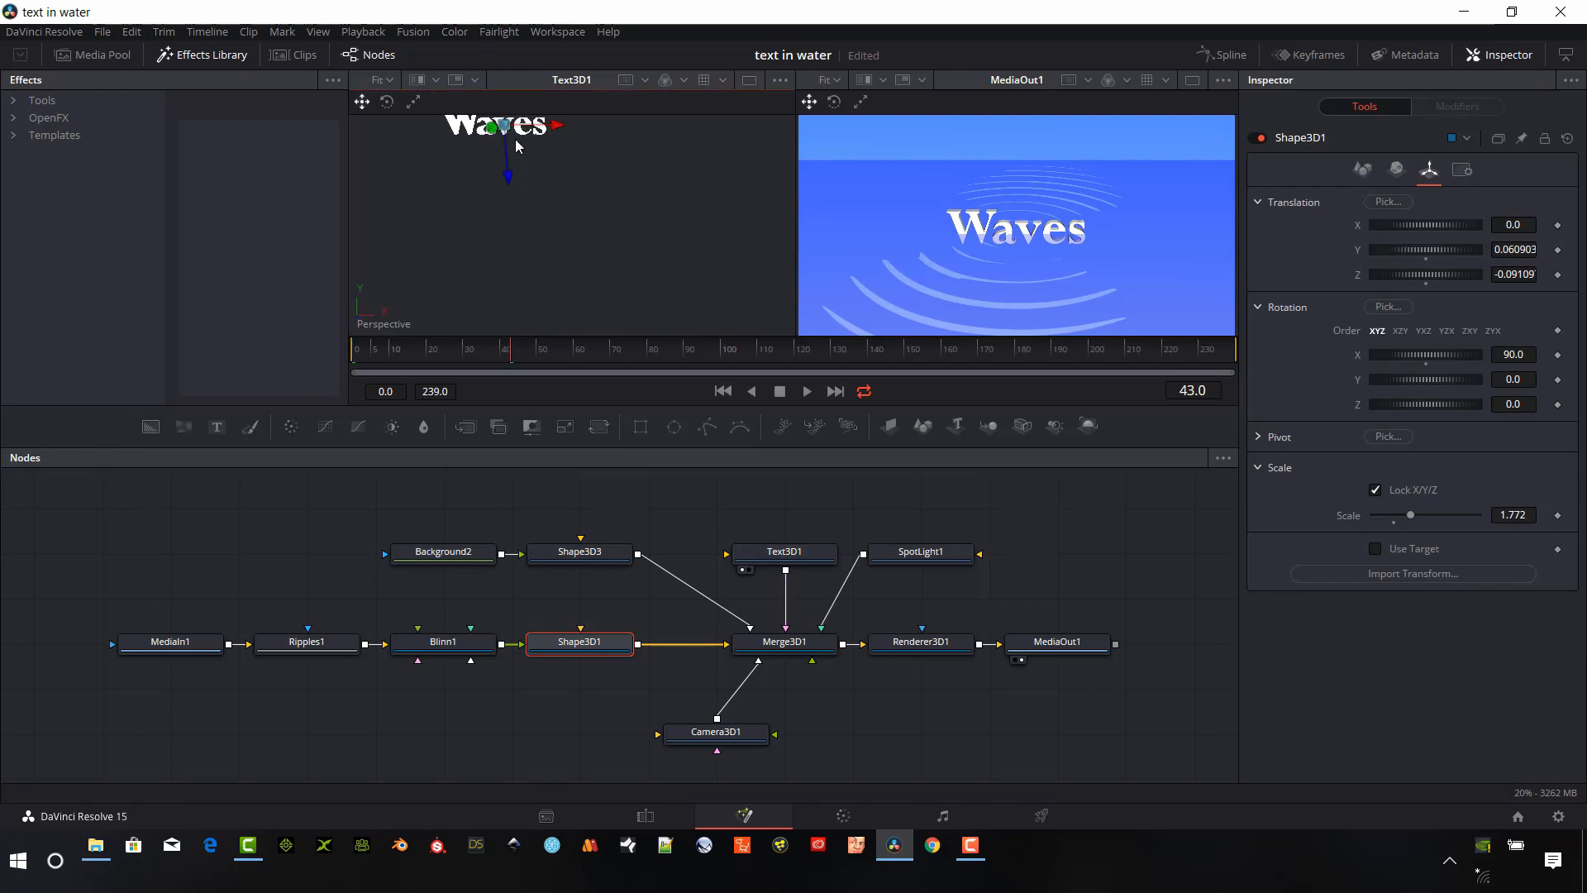
{"action": "left_click_drag", "start_coordinate": [524, 185], "coordinate": [552, 210]}
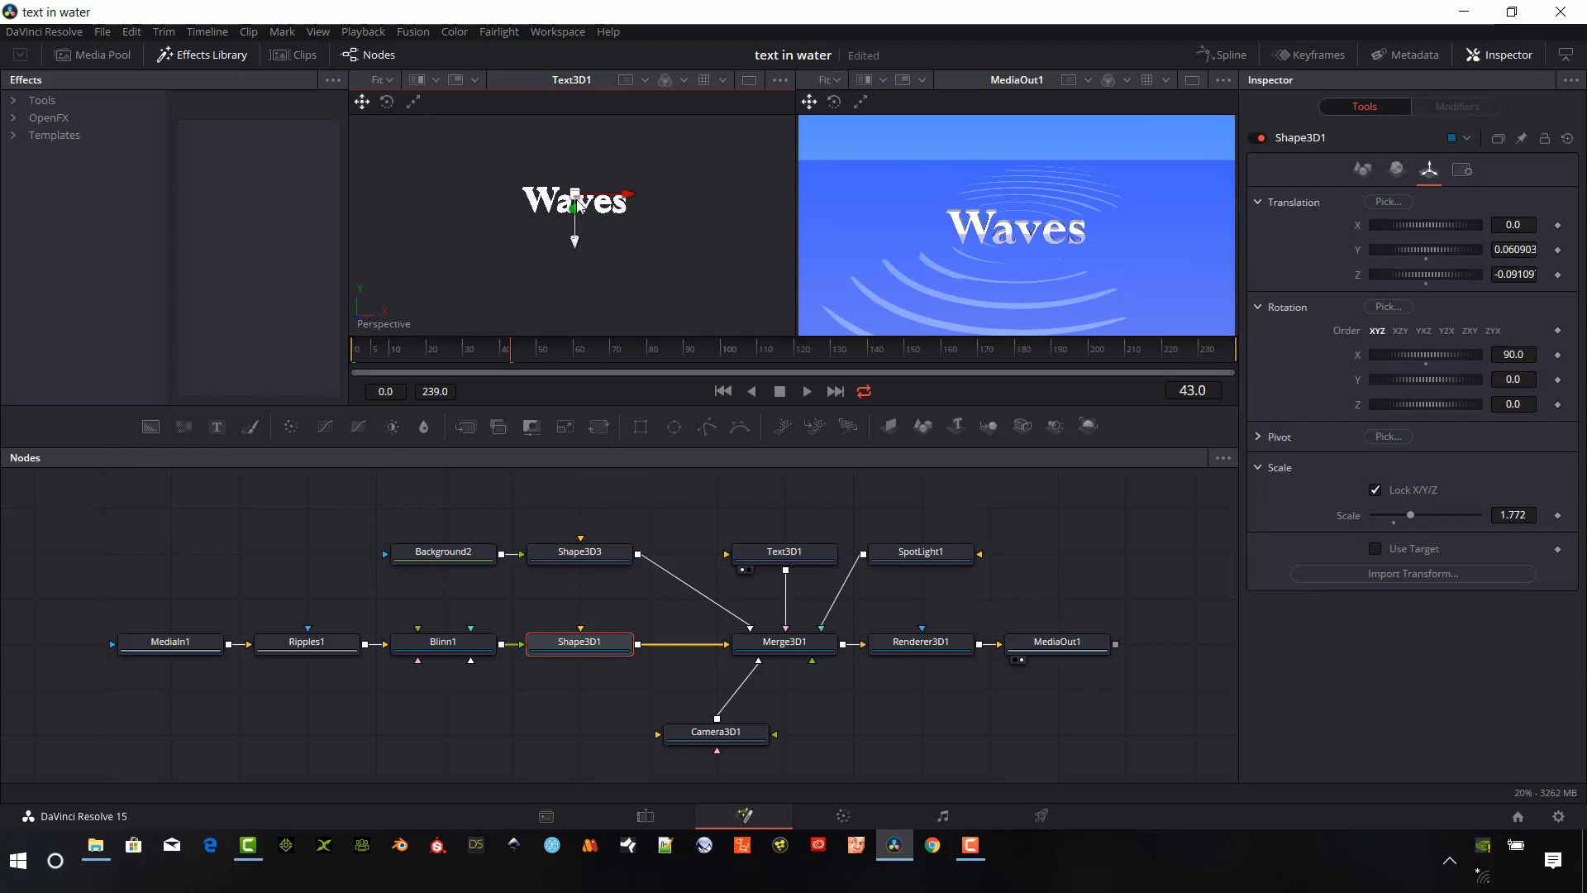
{"action": "left_click", "coordinate": [806, 556]}
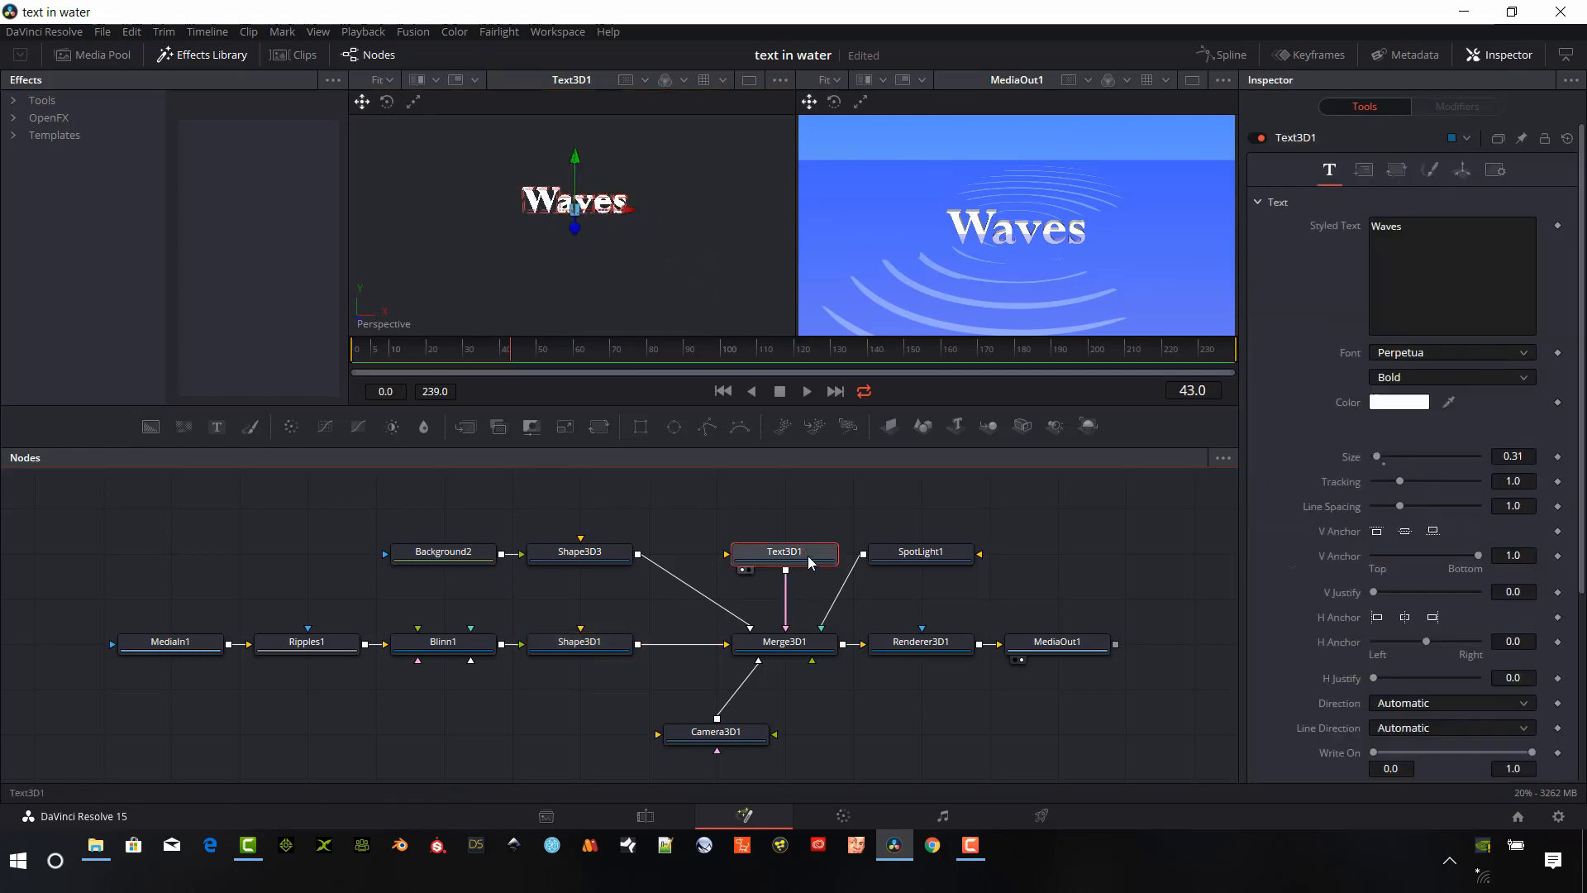
Replace the 3D text's wording with Ocean
{"action": "triple_click", "coordinate": [1397, 226]}
{"action": "type", "text": "Ocean"}
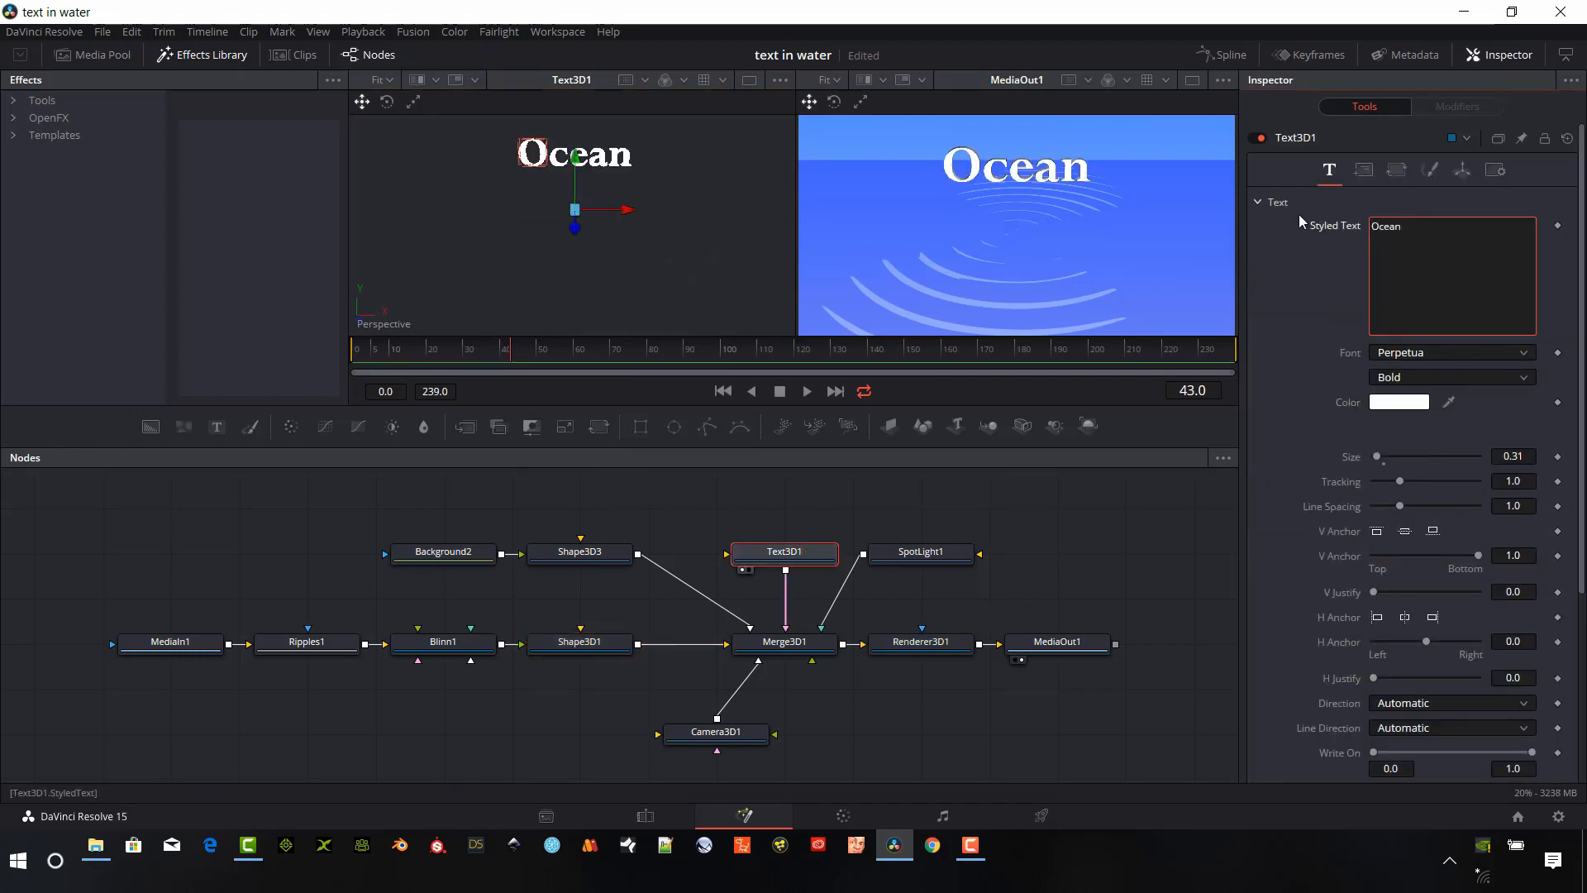
{"action": "key", "text": "BackSpace"}
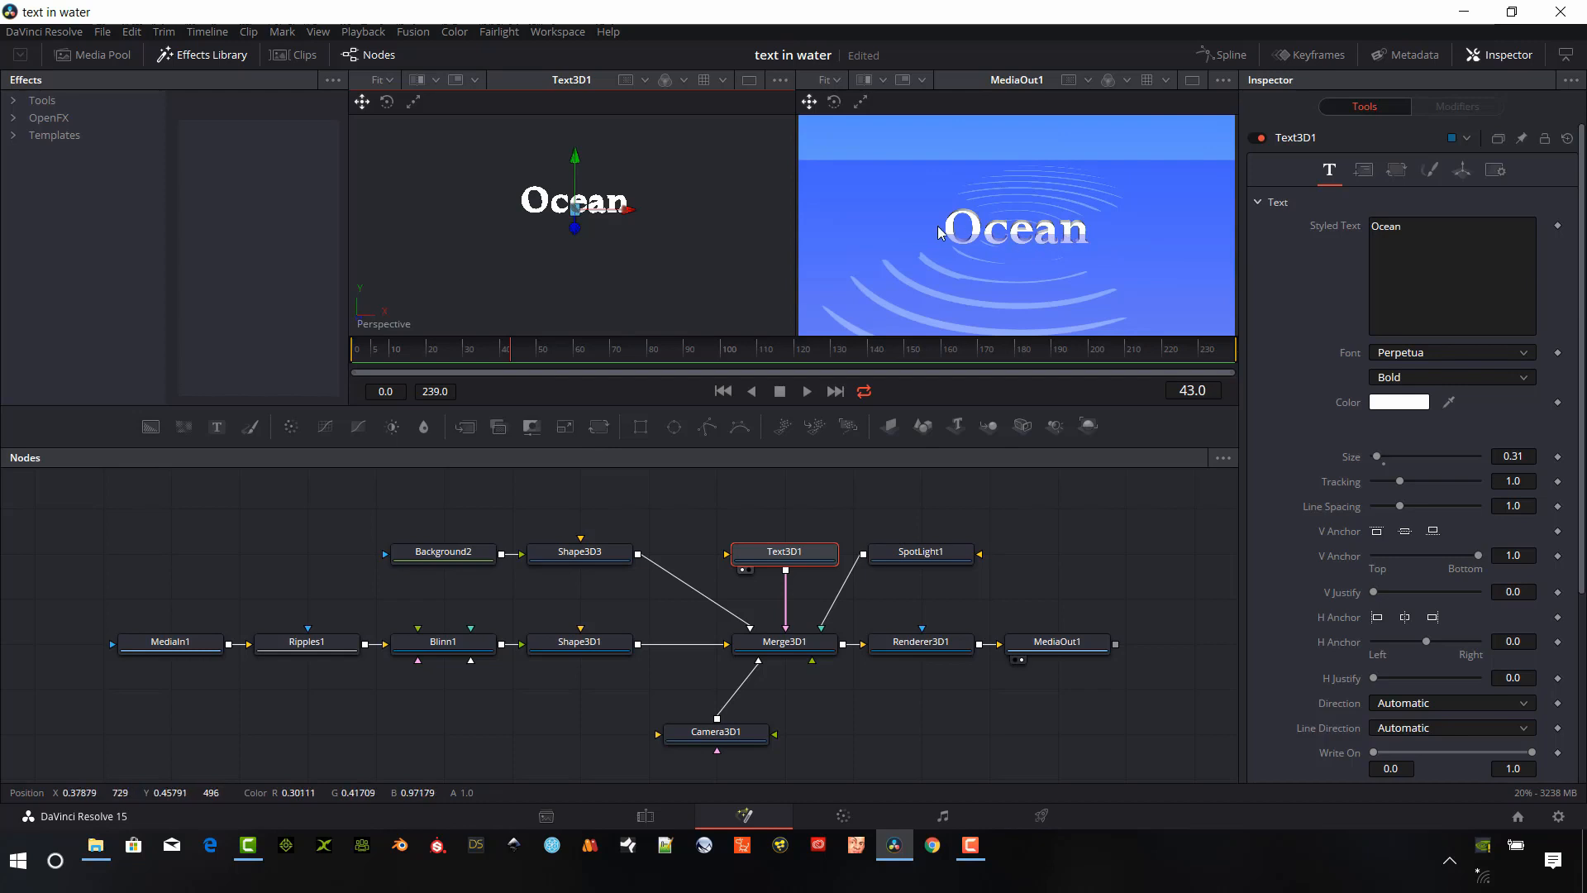
Examine the Blinn1 material's diffuse colour and opacity settings, and MediaIn1's source image settings
{"action": "left_click", "coordinate": [188, 646]}
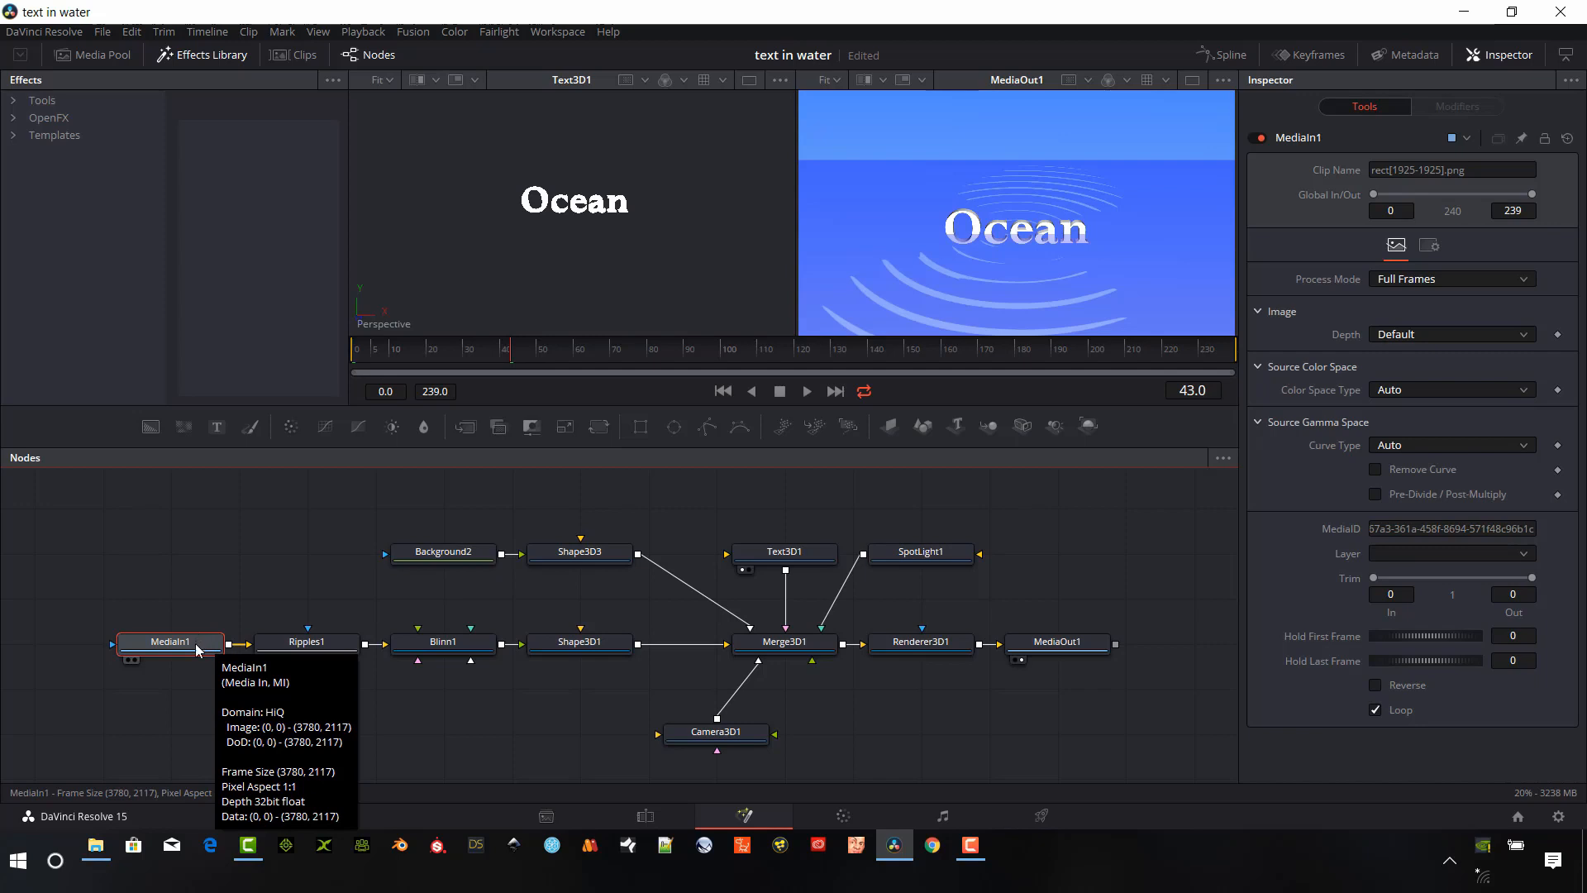
{"action": "left_click", "coordinate": [448, 642]}
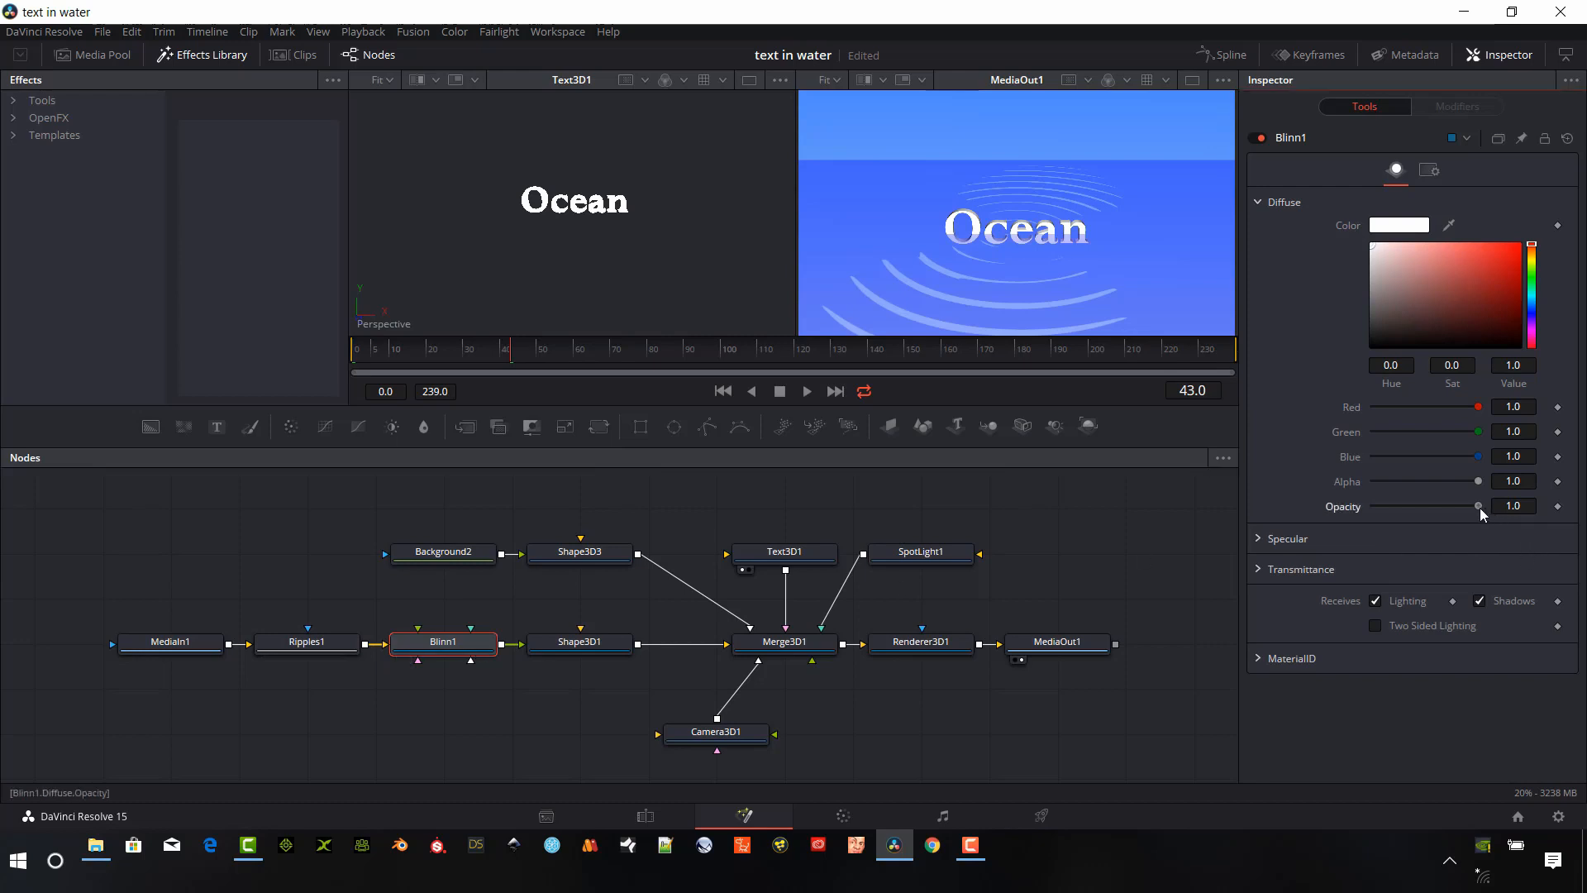
{"action": "left_click_drag", "start_coordinate": [1480, 507], "coordinate": [1409, 493]}
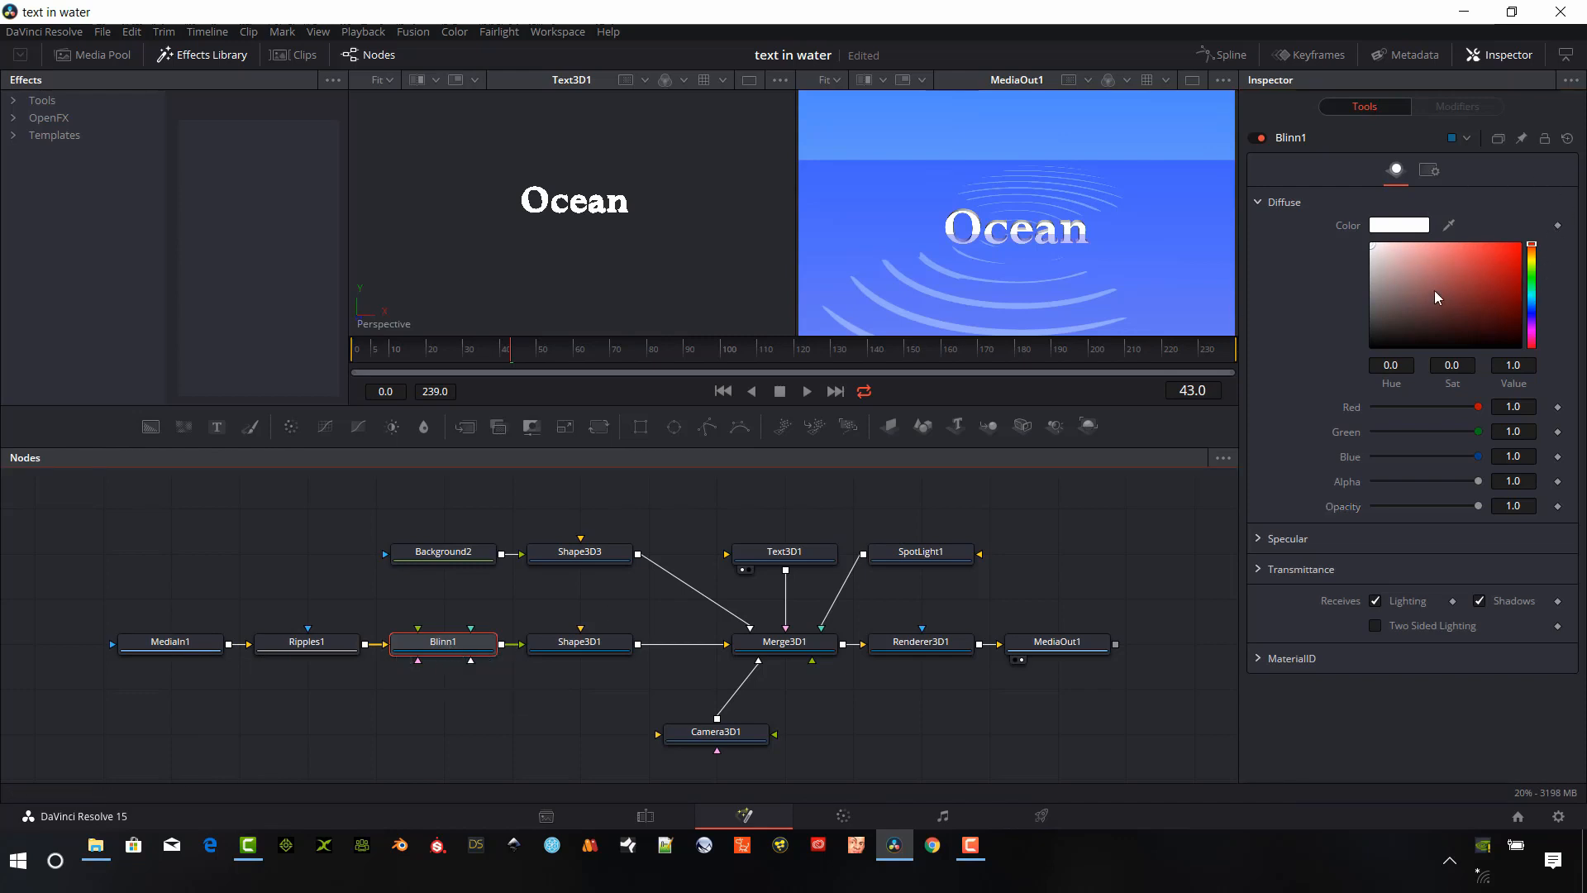
{"action": "left_click_drag", "start_coordinate": [1485, 266], "coordinate": [1350, 234]}
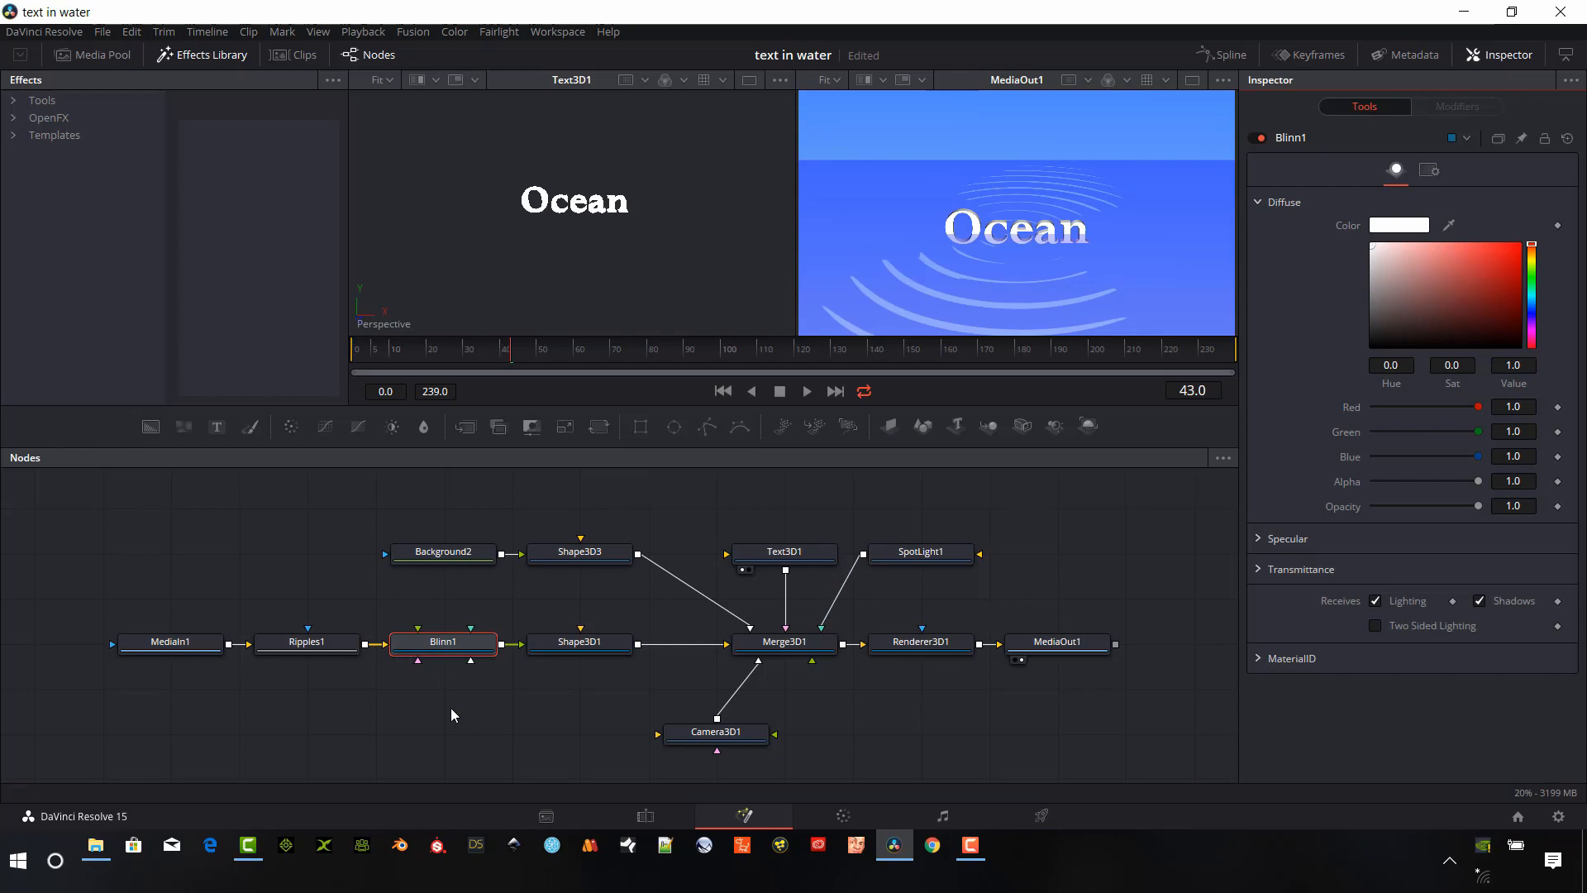
{"action": "left_click", "coordinate": [174, 651]}
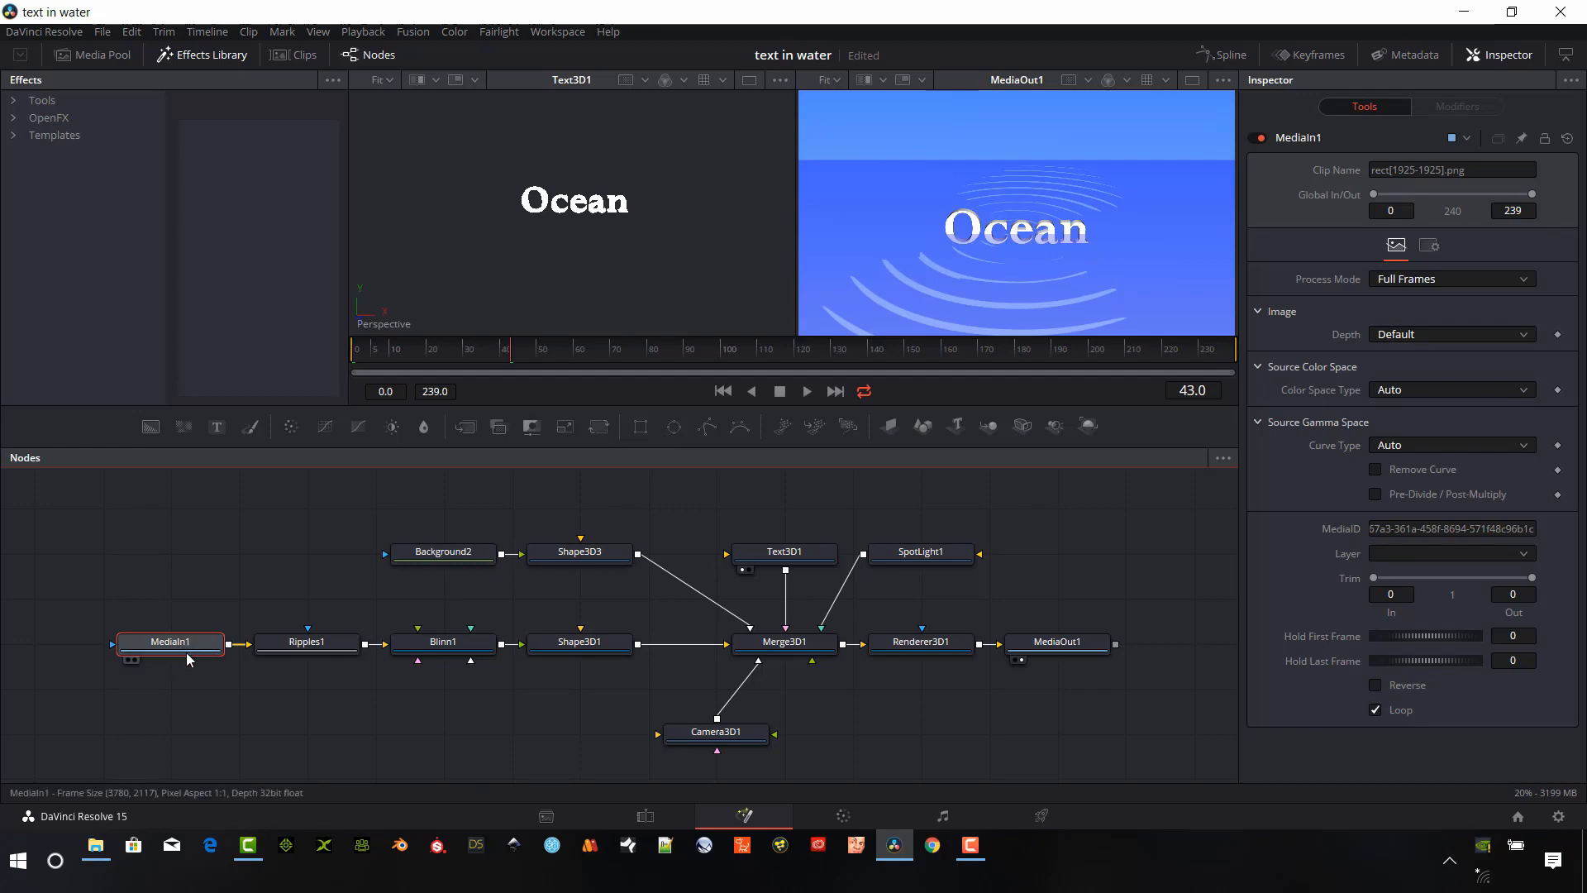
{"action": "mouse_move", "coordinate": [192, 648]}
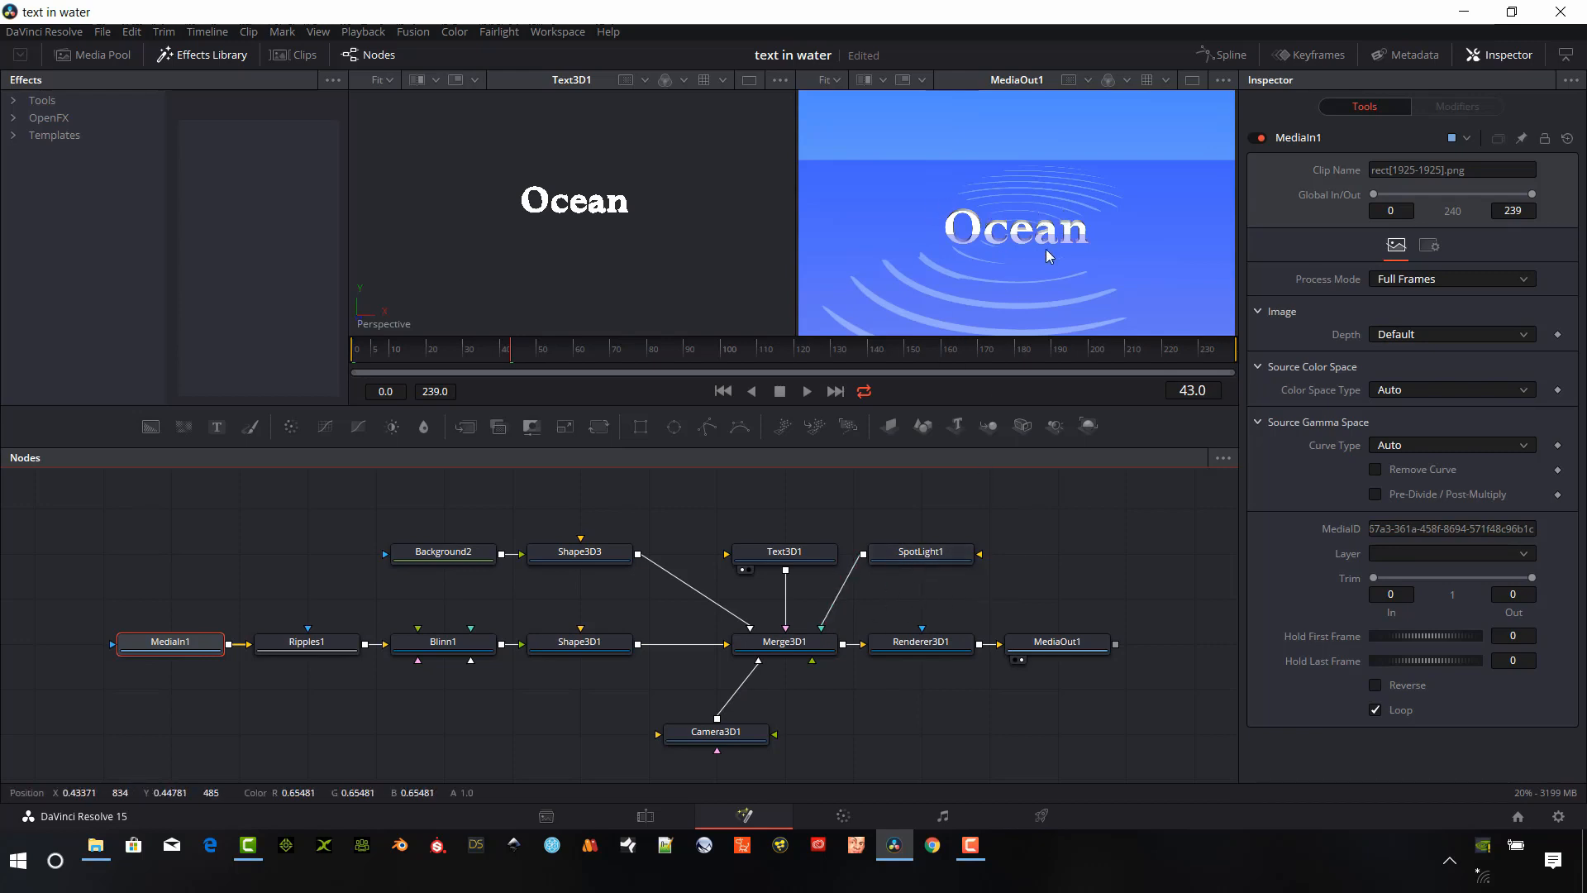
Display the whole Merge3D1 scene in the 3D viewer from an angle and rotate Camera3D1 slightly about its vertical axis
{"action": "left_click", "coordinate": [721, 739]}
{"action": "left_click", "coordinate": [791, 651]}
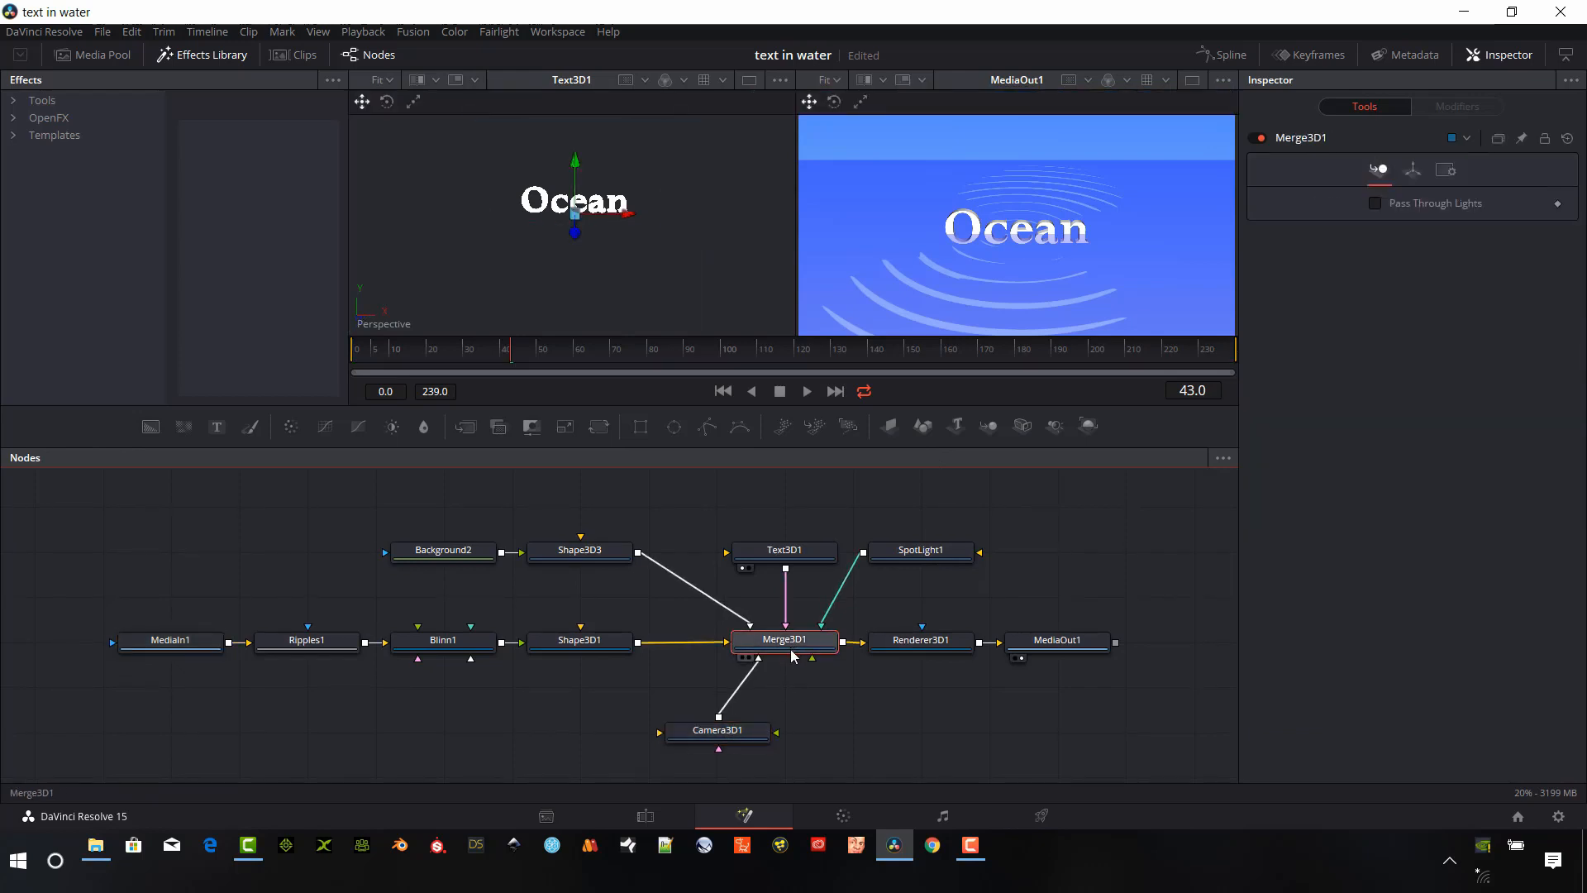
{"action": "left_click_drag", "start_coordinate": [675, 310], "coordinate": [638, 267]}
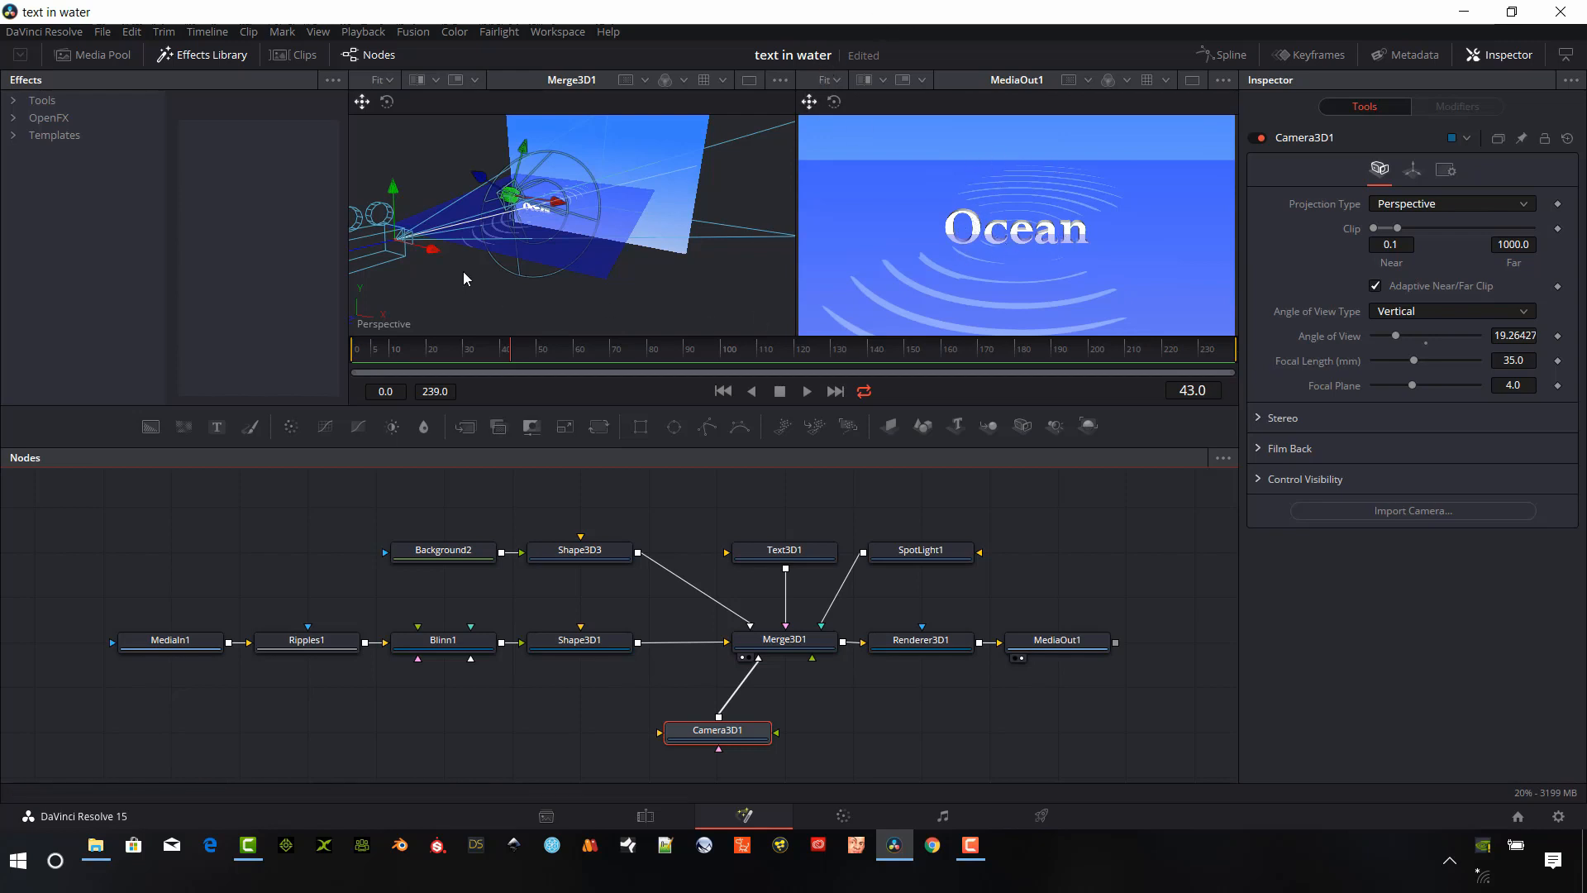
{"action": "left_click", "coordinate": [388, 102]}
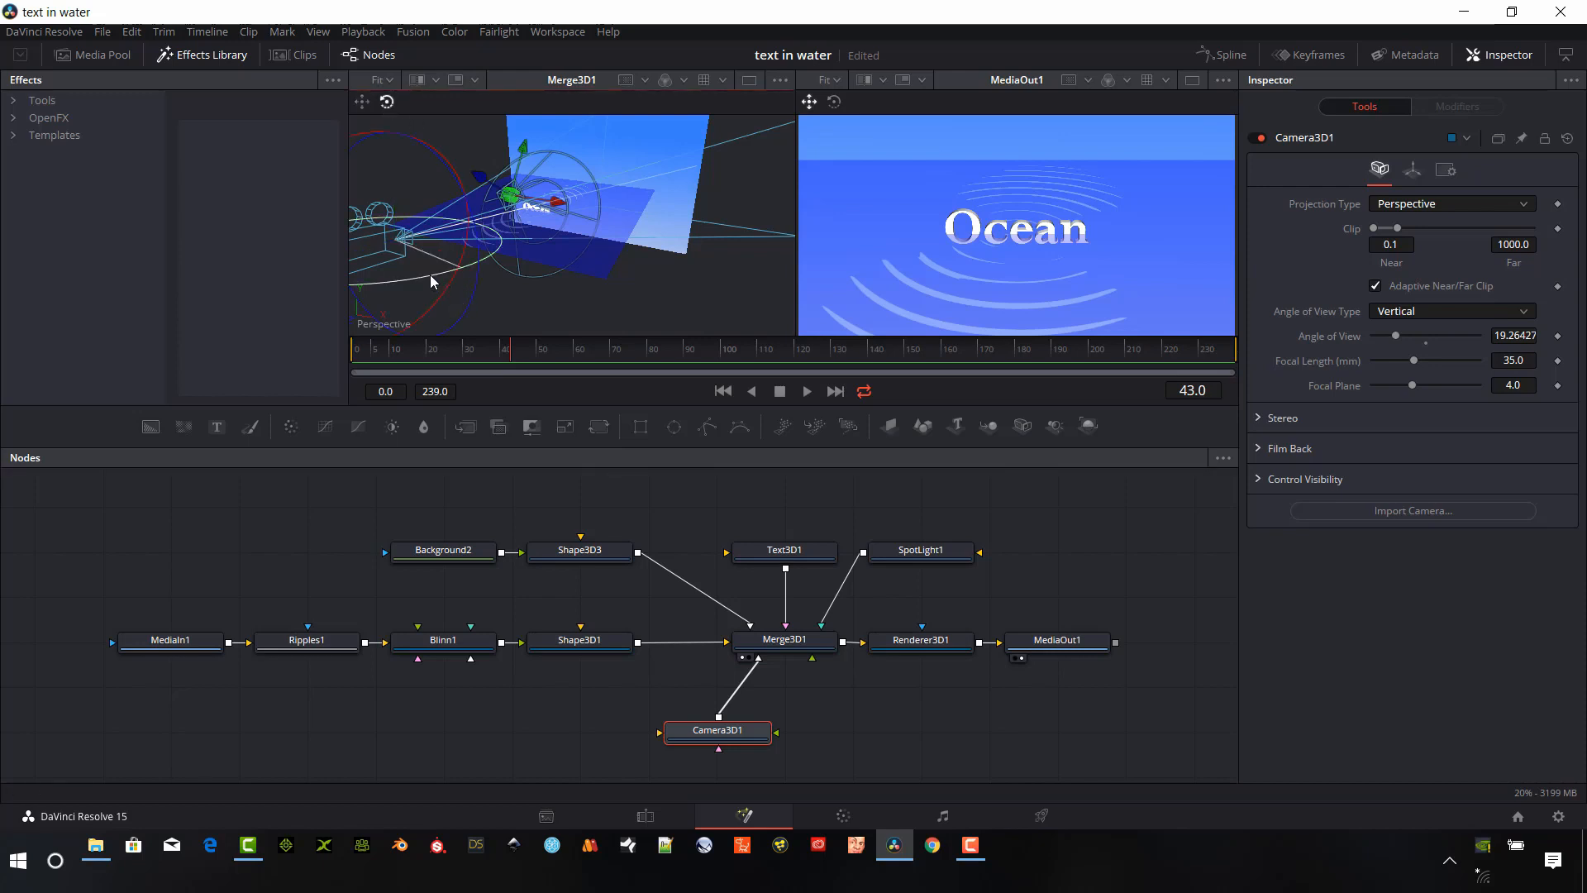
{"action": "mouse_move", "coordinate": [430, 274]}
{"action": "left_mouse_down"}
{"action": "mouse_move", "coordinate": [403, 283]}
{"action": "mouse_move", "coordinate": [444, 301]}
{"action": "left_mouse_up"}
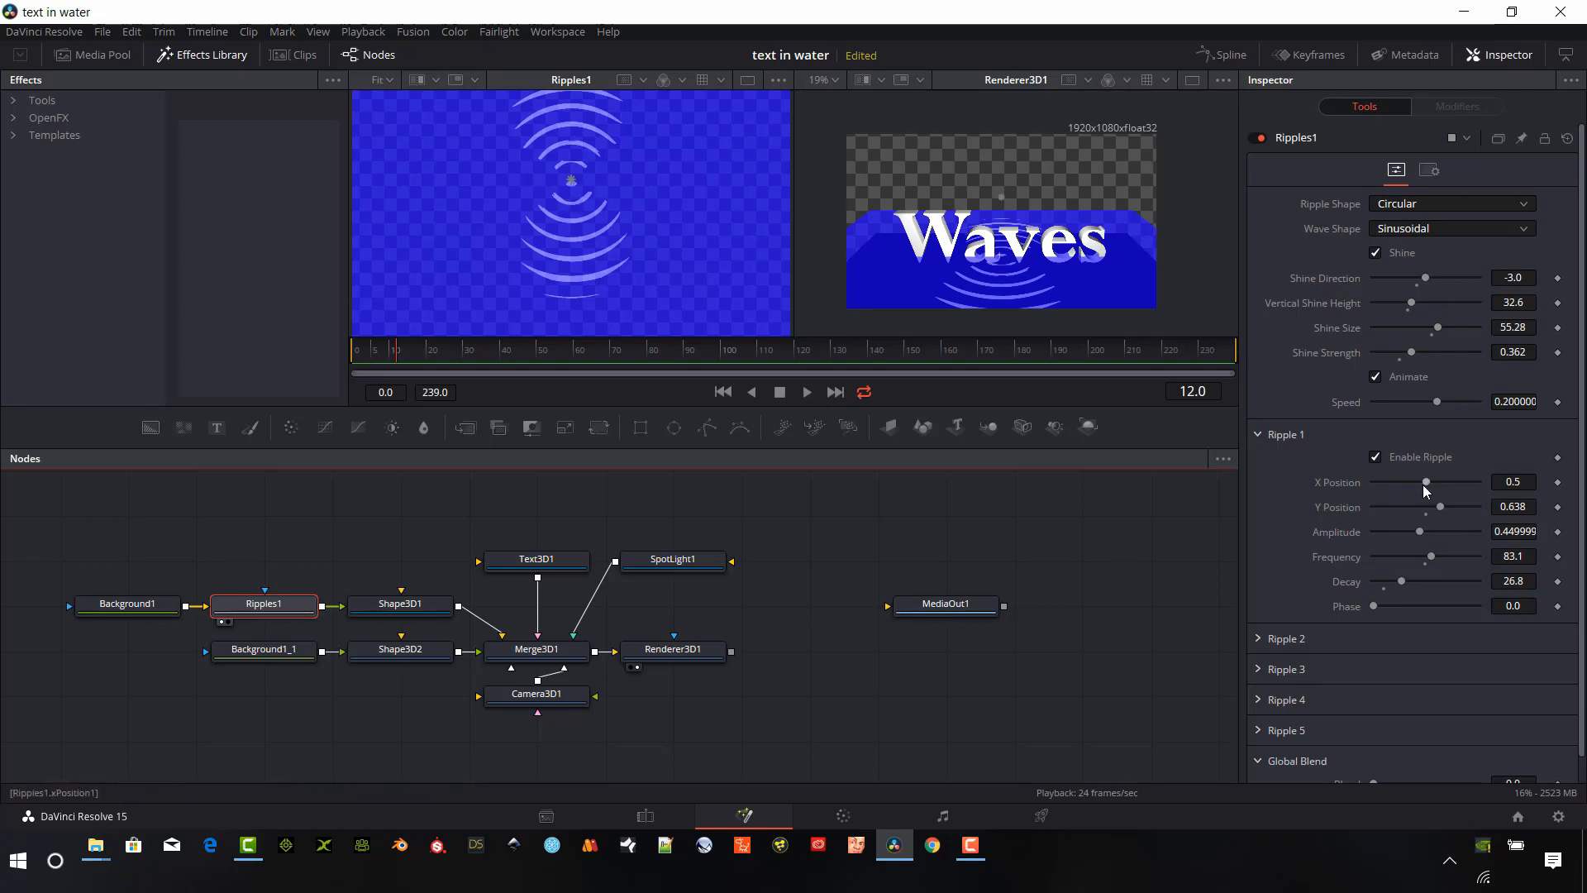
Adjust Ripples1 to Y position 0.654, shine direction 11, vertical shine height 26.22, shine size 59.53 and shine strength 0.425
{"action": "mouse_move", "coordinate": [1421, 484]}
{"action": "left_mouse_down"}
{"action": "mouse_move", "coordinate": [1406, 484]}
{"action": "mouse_move", "coordinate": [1455, 484]}
{"action": "mouse_move", "coordinate": [1397, 502]}
{"action": "mouse_move", "coordinate": [1443, 507]}
{"action": "mouse_move", "coordinate": [1420, 479]}
{"action": "left_mouse_up"}
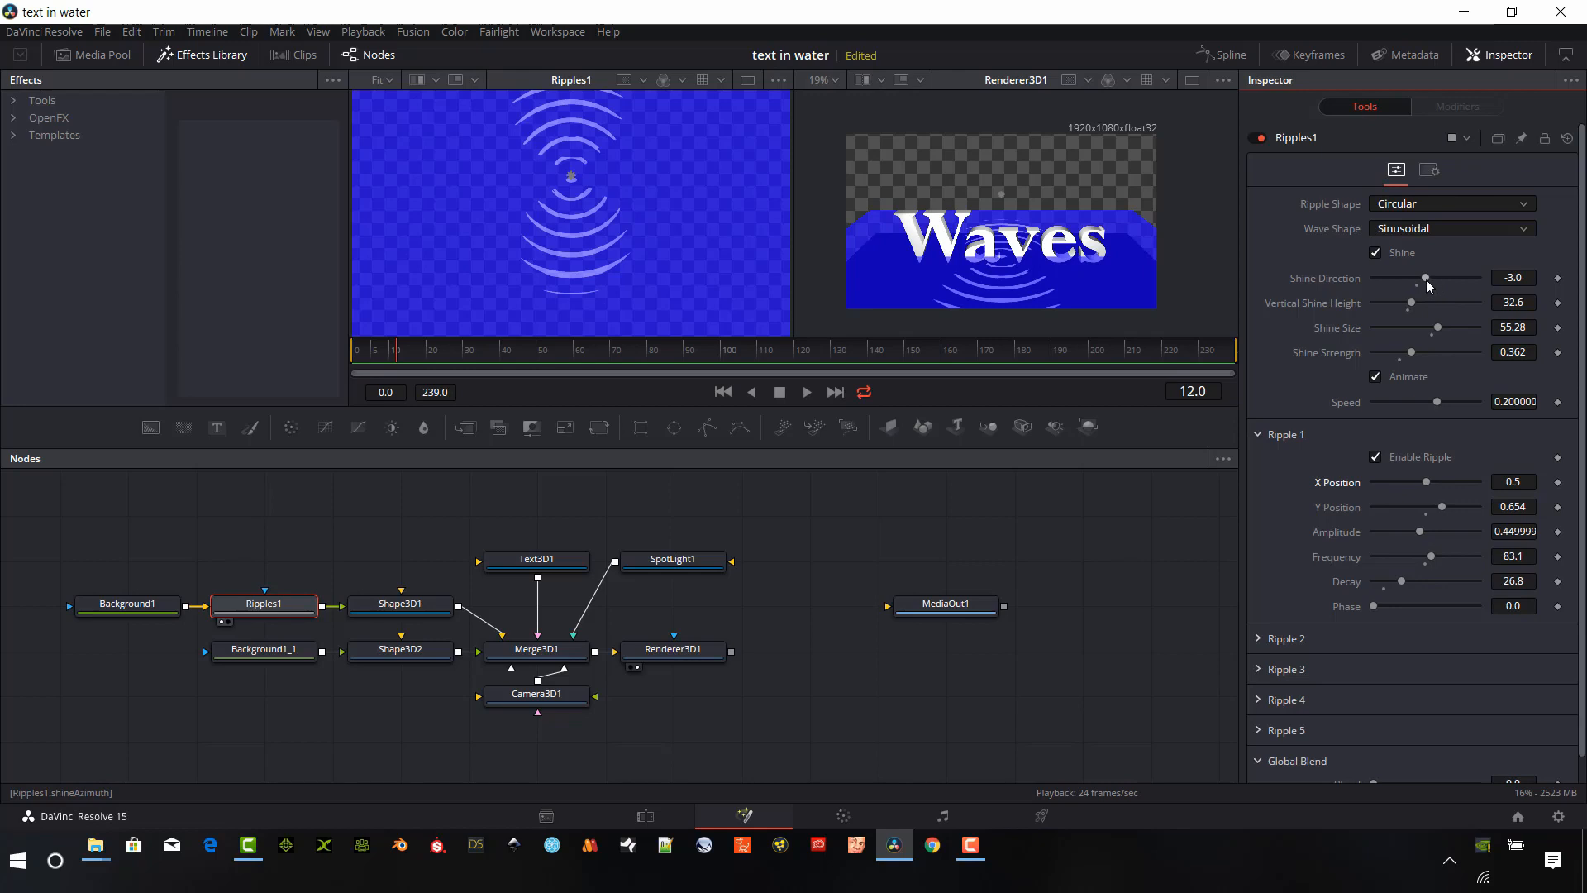
{"action": "mouse_move", "coordinate": [1422, 280]}
{"action": "left_mouse_down"}
{"action": "mouse_move", "coordinate": [1396, 291]}
{"action": "mouse_move", "coordinate": [1421, 291]}
{"action": "left_mouse_up"}
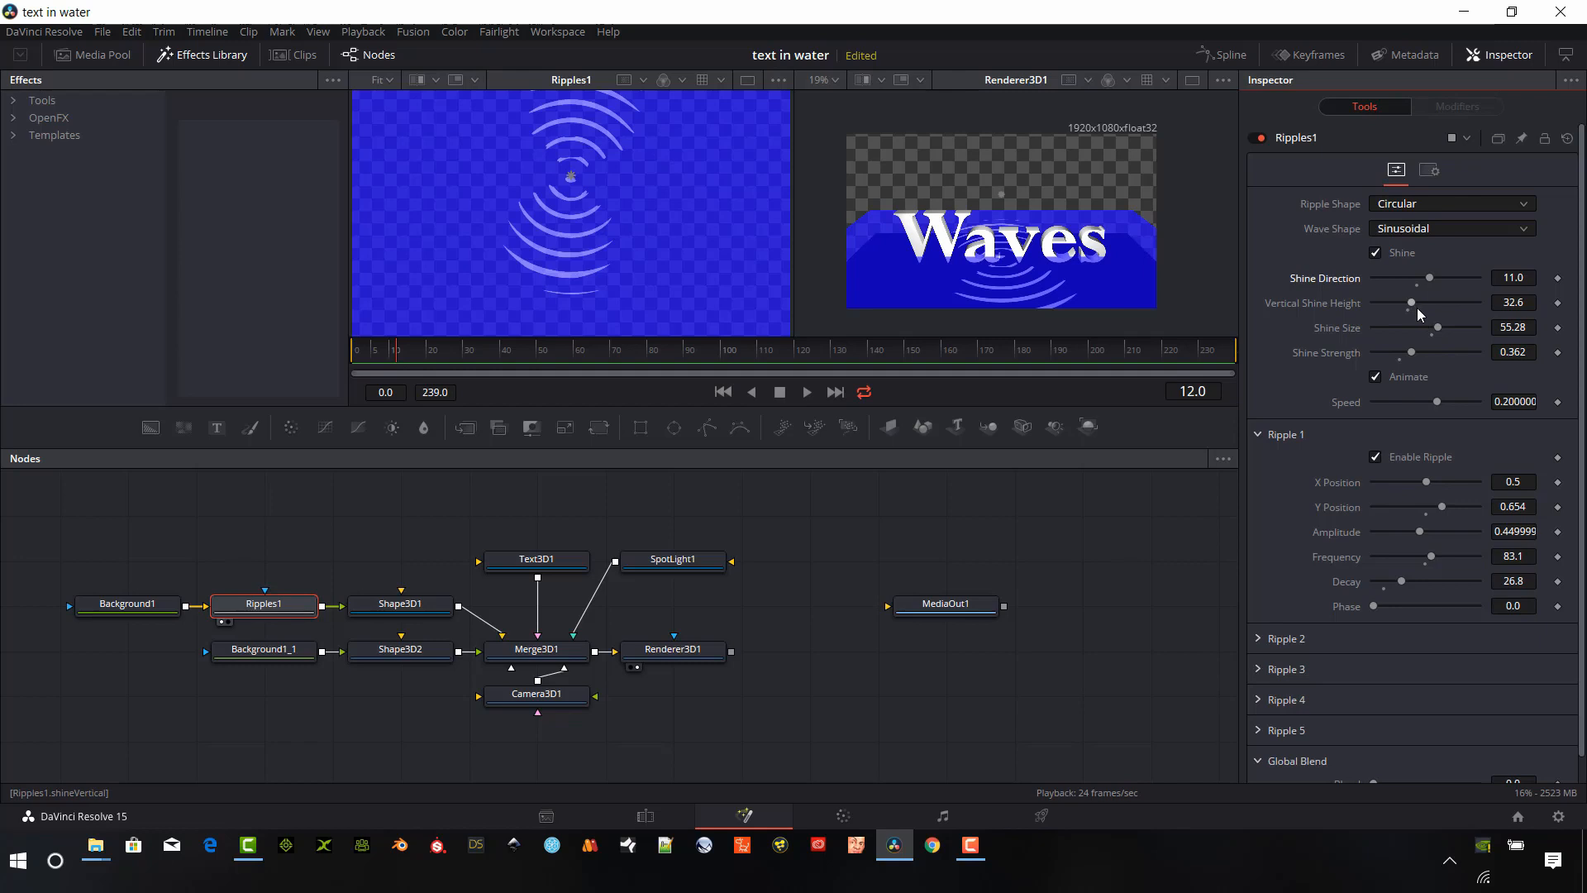
{"action": "mouse_move", "coordinate": [1412, 303]}
{"action": "left_mouse_down"}
{"action": "mouse_move", "coordinate": [1440, 305]}
{"action": "mouse_move", "coordinate": [1405, 302]}
{"action": "left_mouse_up"}
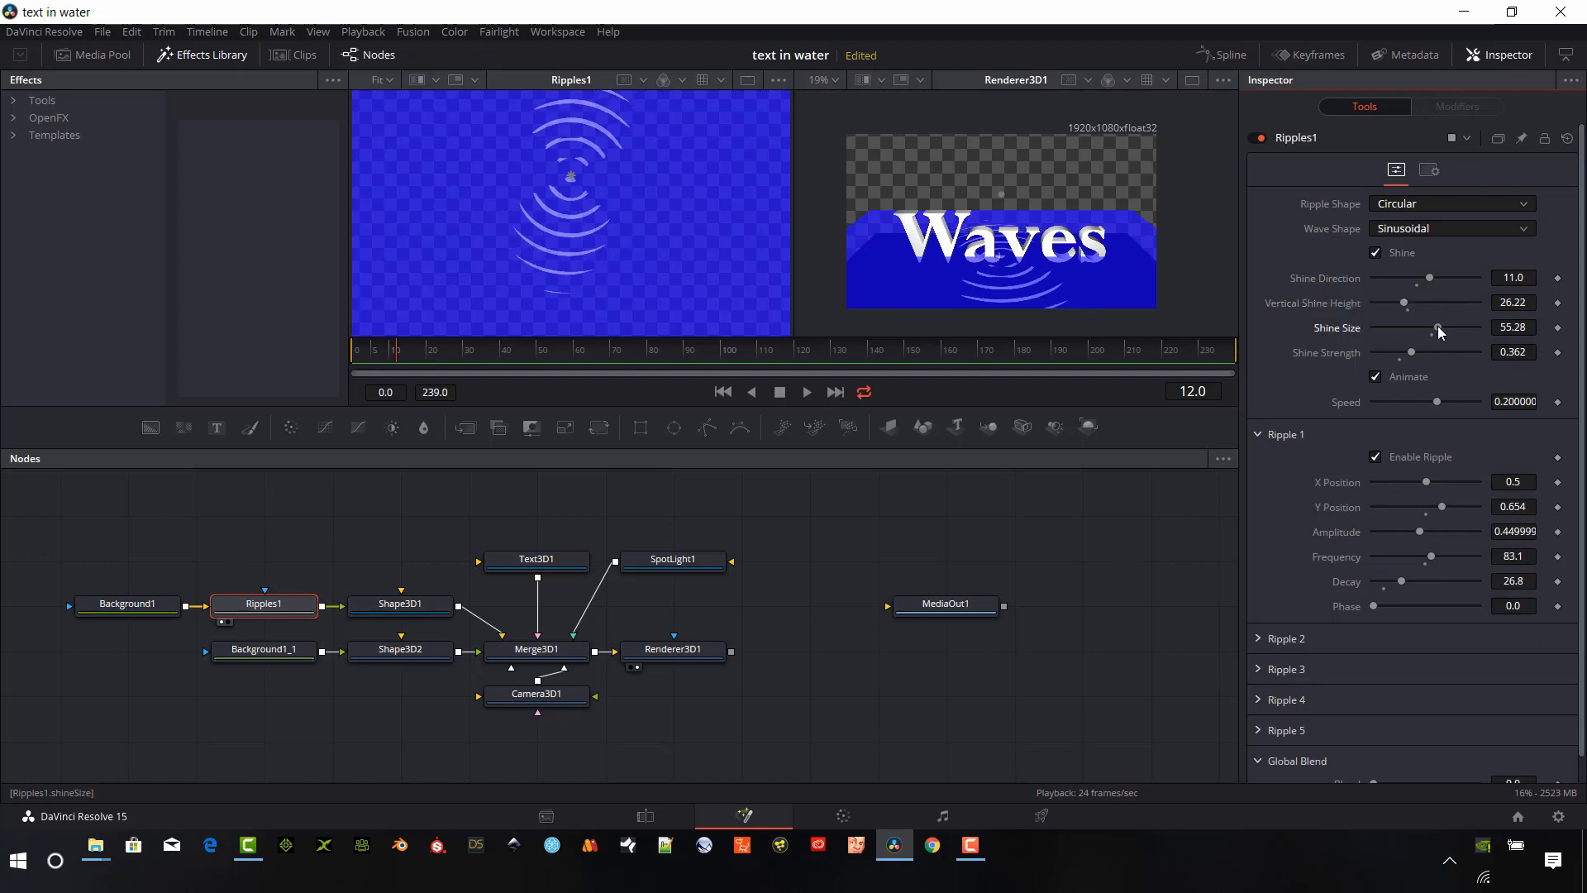
{"action": "mouse_move", "coordinate": [1437, 327]}
{"action": "left_mouse_down"}
{"action": "mouse_move", "coordinate": [1409, 331]}
{"action": "mouse_move", "coordinate": [1451, 332]}
{"action": "mouse_move", "coordinate": [1392, 355]}
{"action": "mouse_move", "coordinate": [1482, 352]}
{"action": "mouse_move", "coordinate": [1422, 350]}
{"action": "left_mouse_up"}
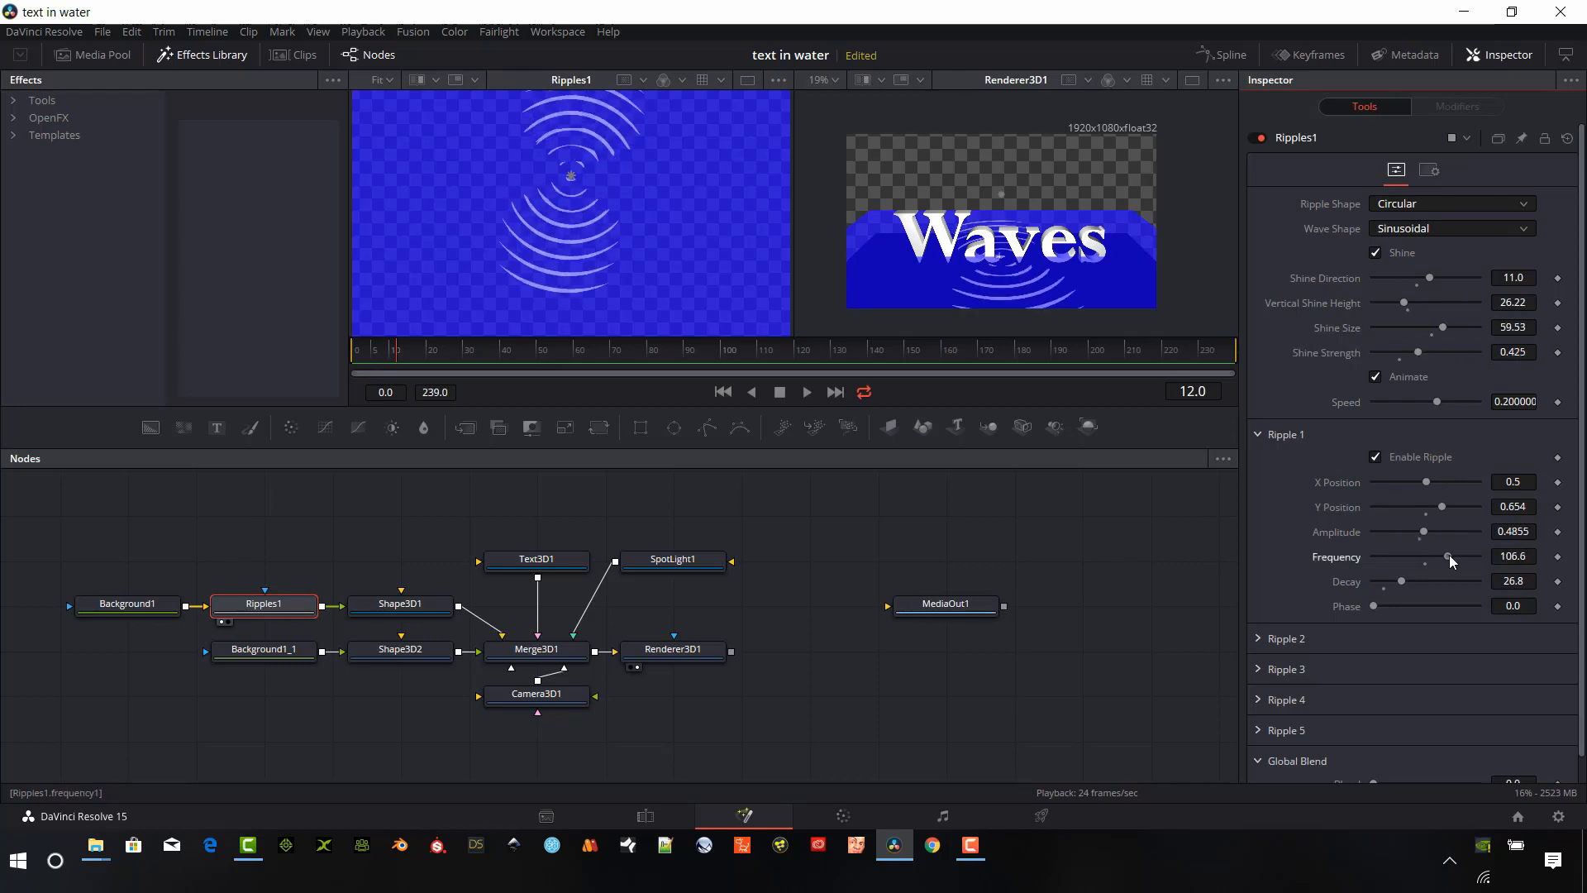
Set Ripple 1's frequency to 85.5, amplitude to 0.5011 and decay to 18.9, and adjust the ripple animation speed
{"action": "left_click_drag", "start_coordinate": [1450, 555], "coordinate": [1488, 537]}
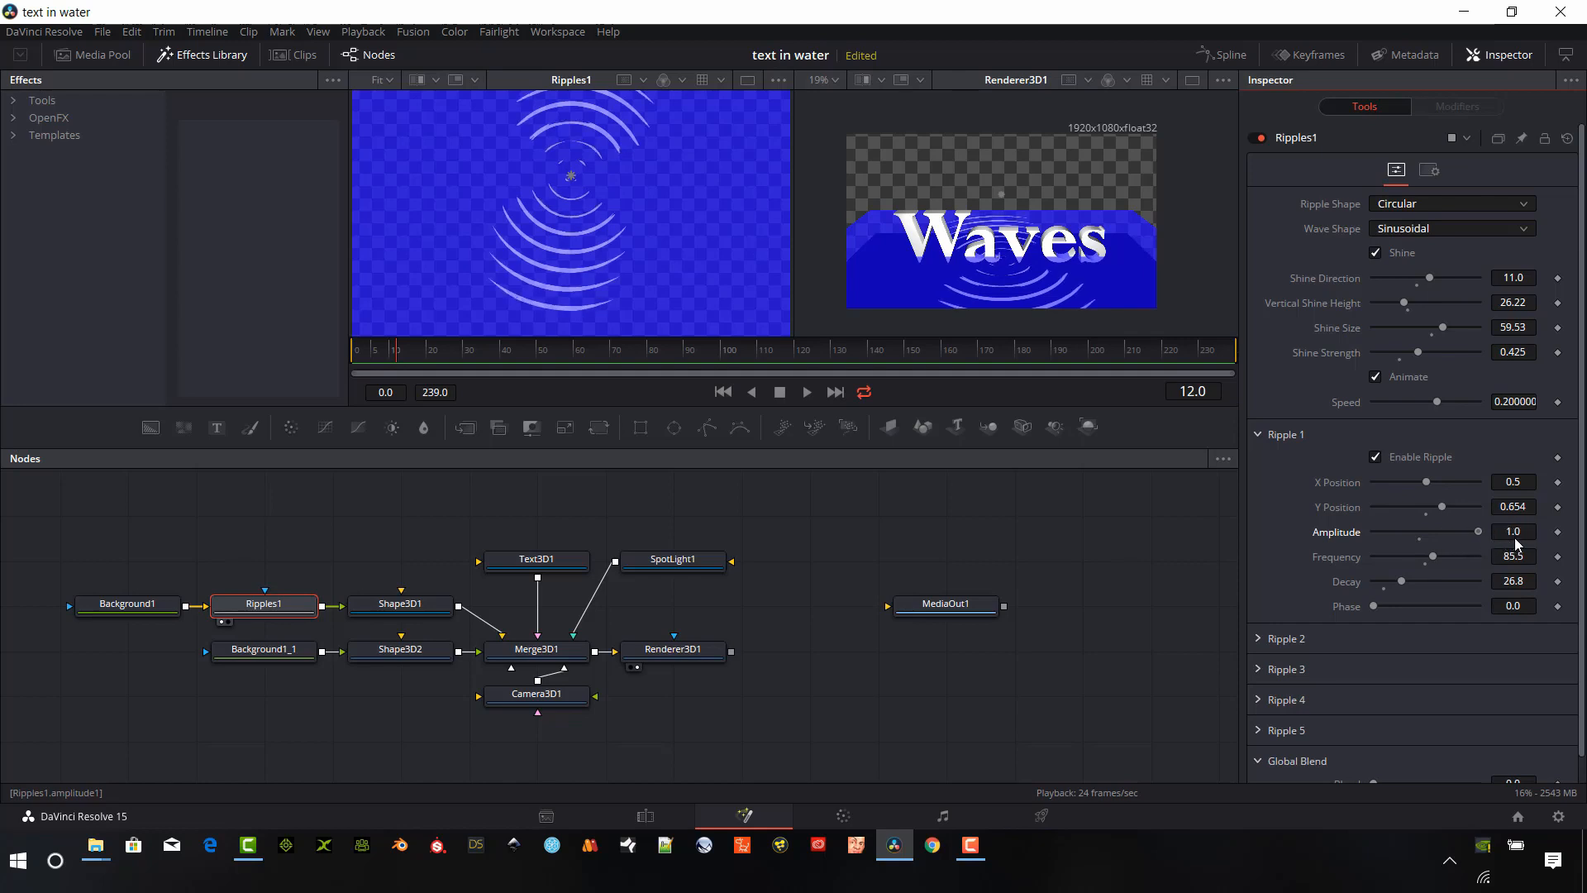
{"action": "left_click_drag", "start_coordinate": [1462, 544], "coordinate": [1426, 547]}
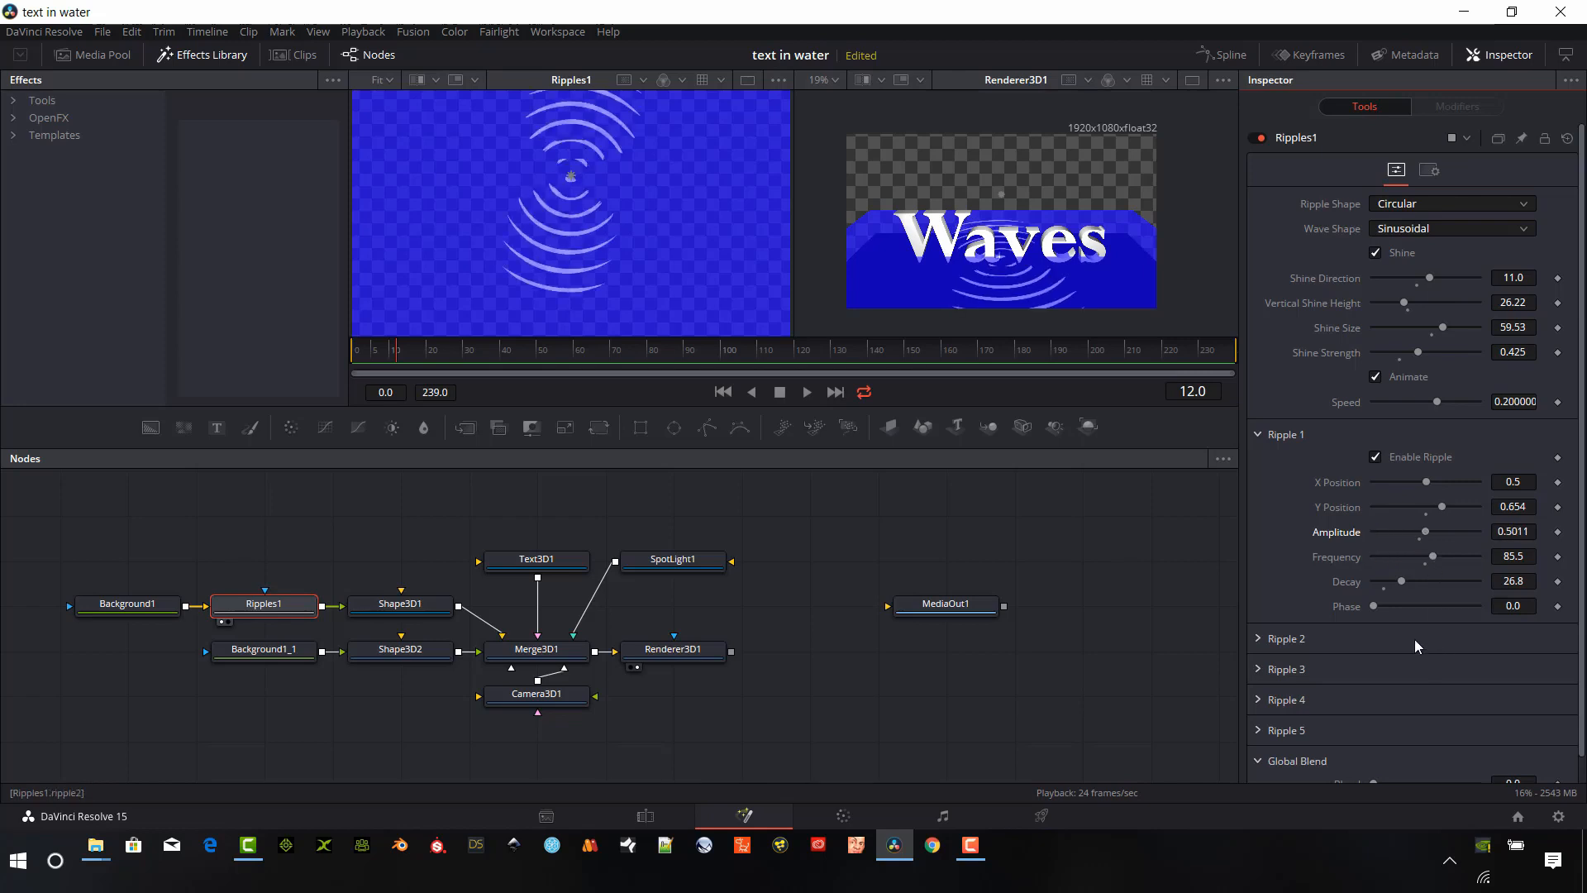
{"action": "left_click_drag", "start_coordinate": [1402, 580], "coordinate": [1485, 575]}
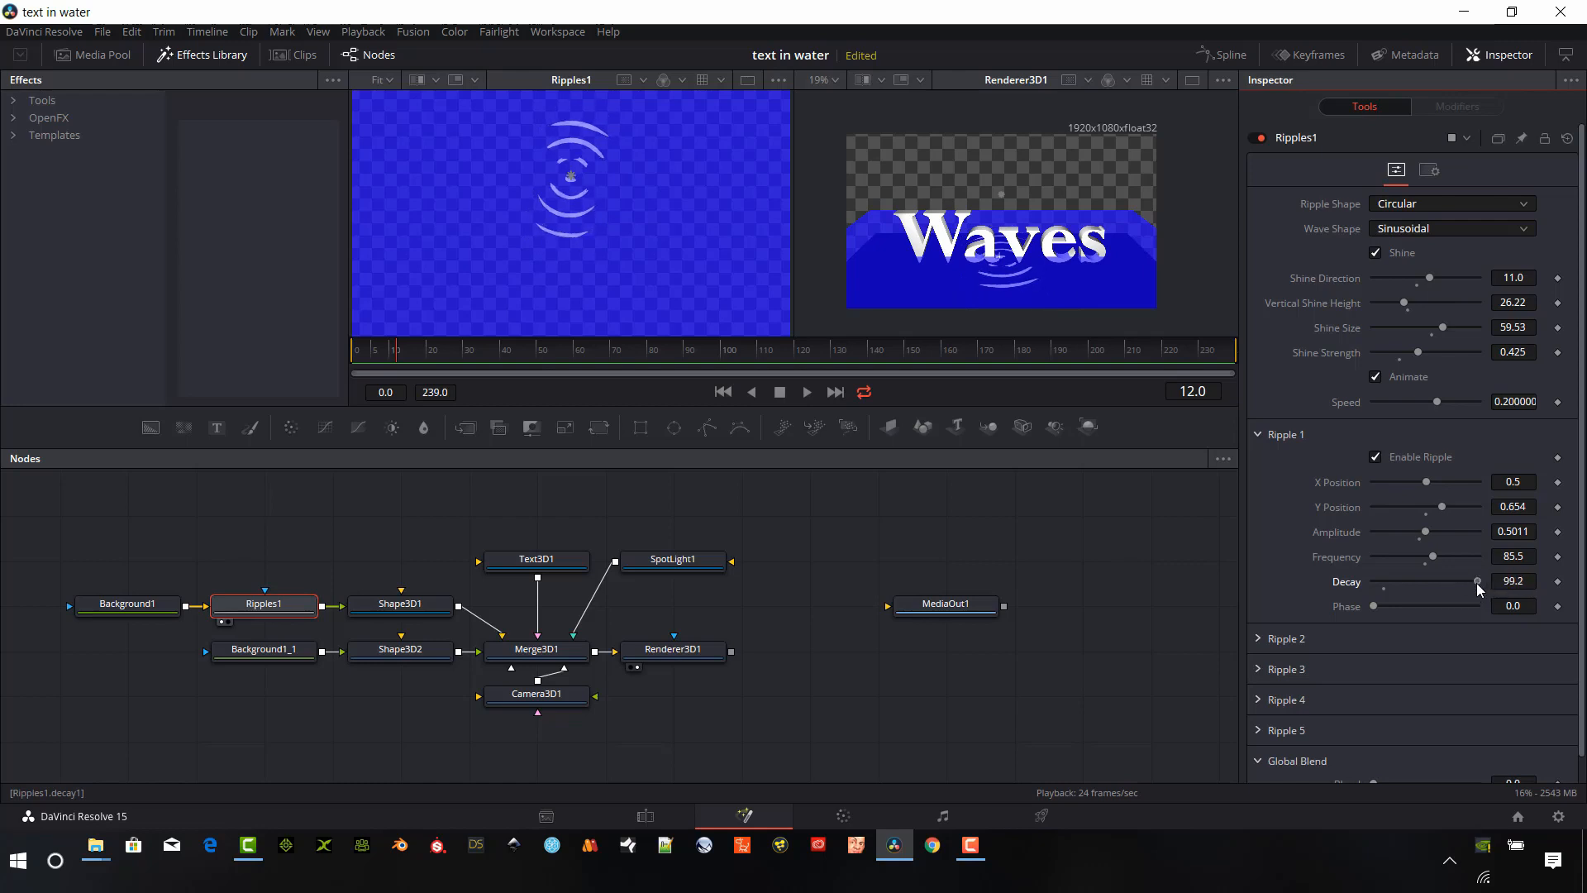
{"action": "left_click_drag", "start_coordinate": [1475, 583], "coordinate": [1356, 614]}
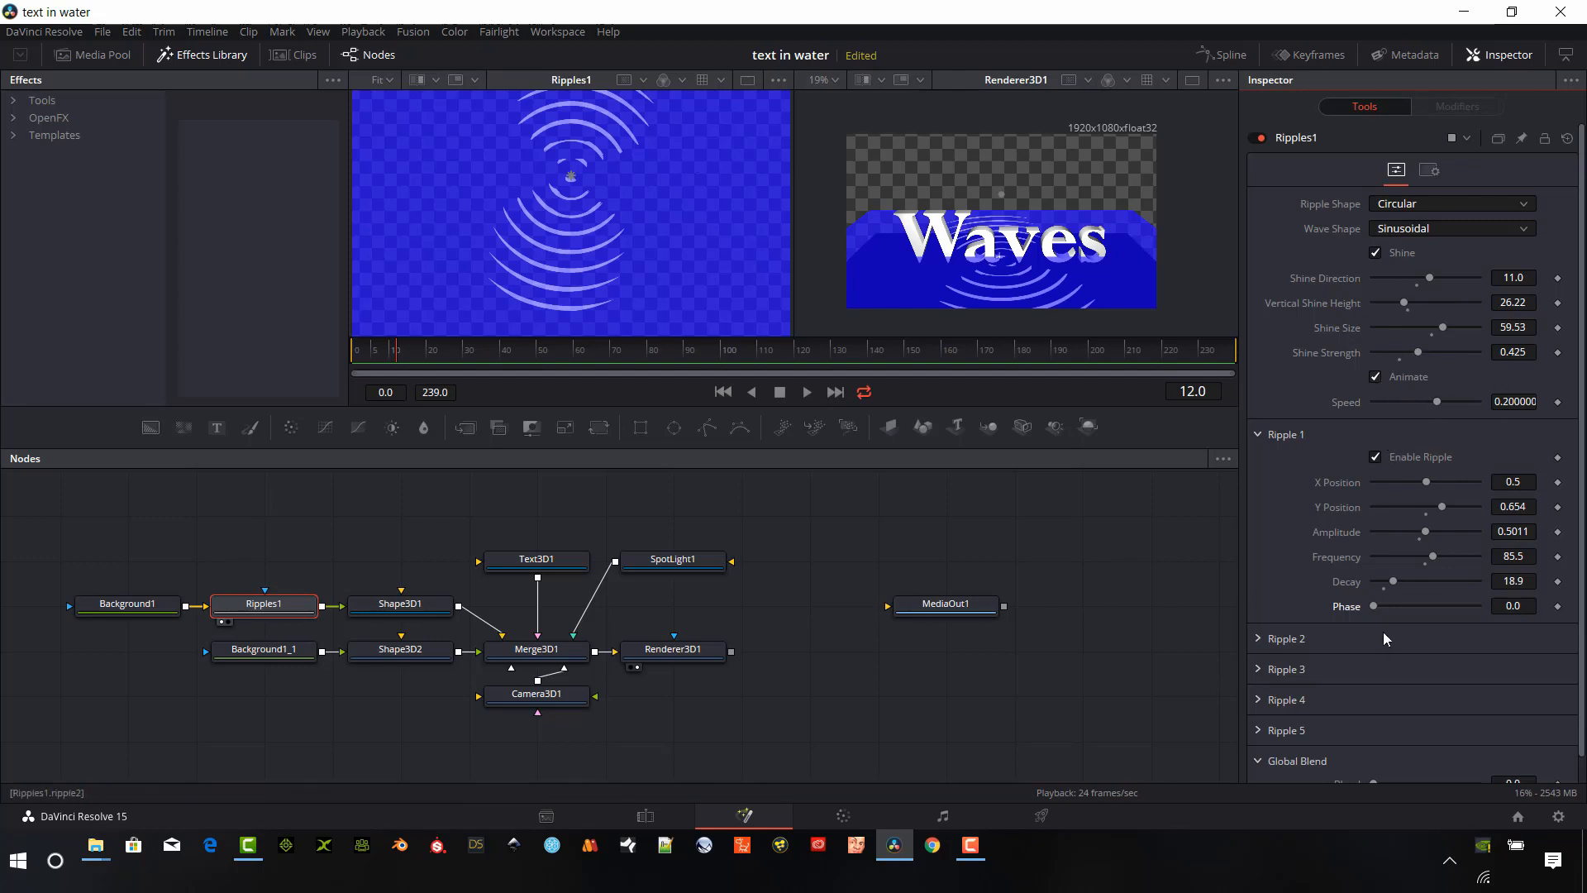
{"action": "mouse_move", "coordinate": [1441, 399]}
{"action": "left_mouse_down"}
{"action": "mouse_move", "coordinate": [1378, 404]}
{"action": "mouse_move", "coordinate": [1431, 412]}
{"action": "left_mouse_up"}
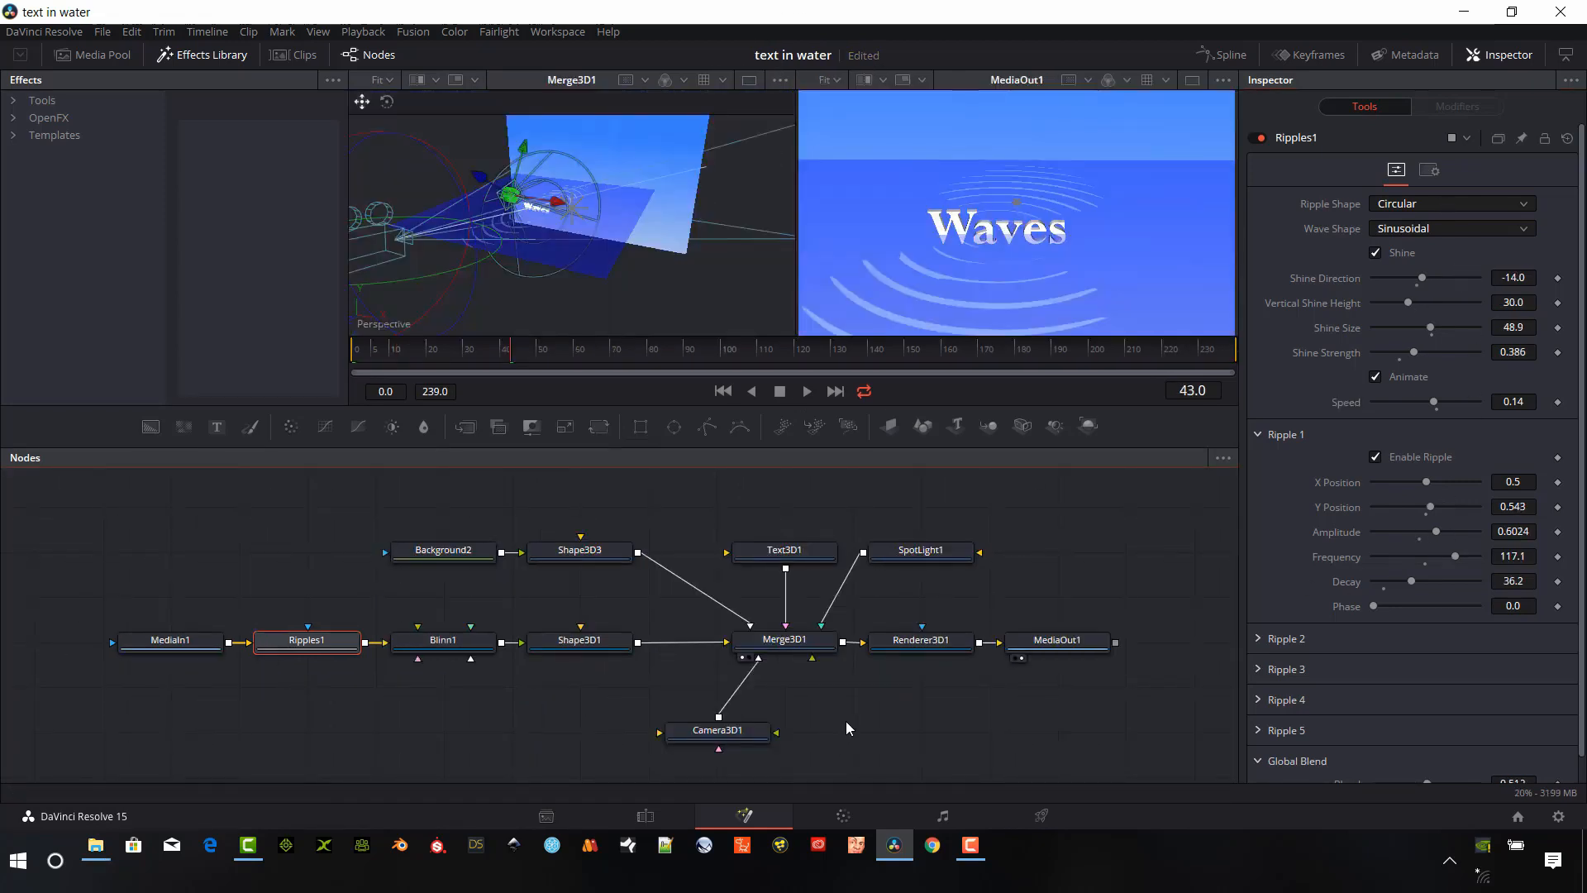
Choose Software Renderer as Renderer3D1's renderer type and view the MediaOut1 node's settings
{"action": "left_click", "coordinate": [932, 649]}
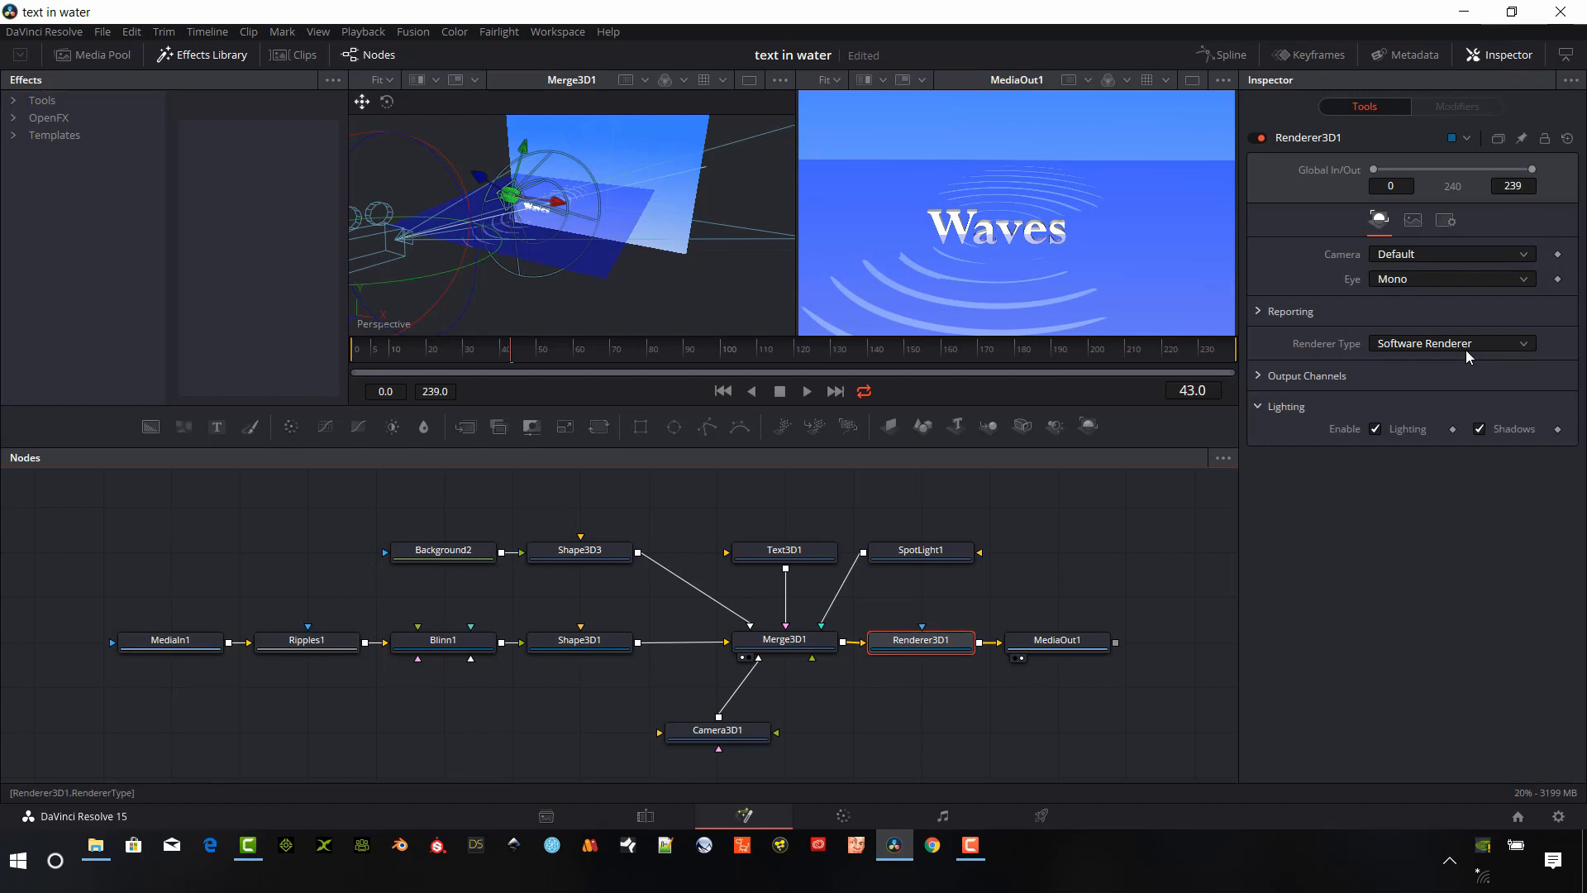
{"action": "left_click", "coordinate": [1525, 346]}
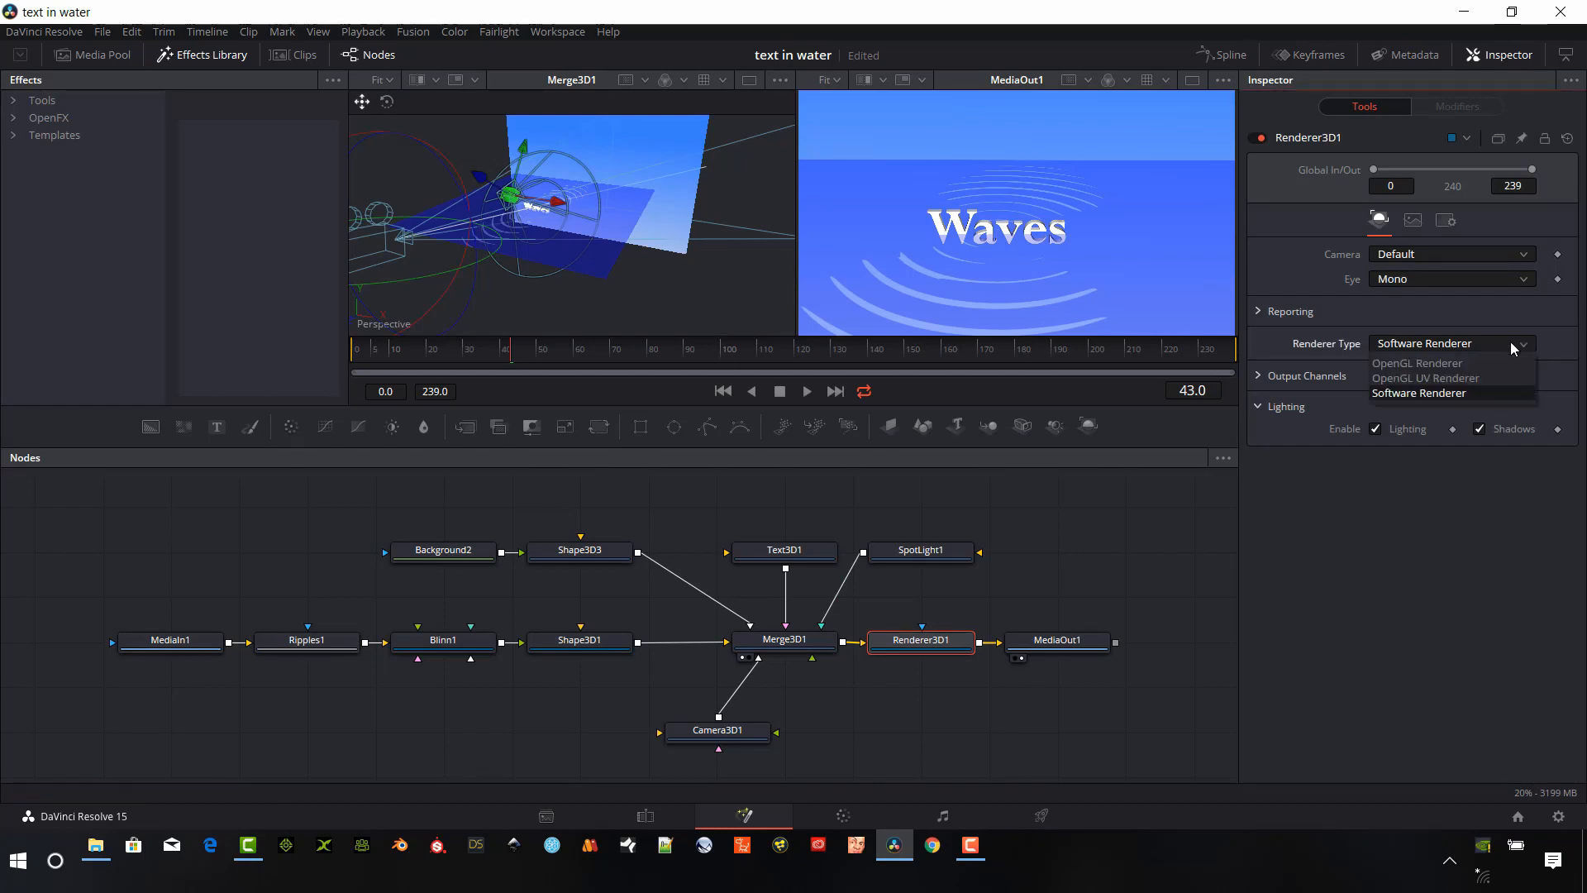
{"action": "left_click", "coordinate": [1442, 397]}
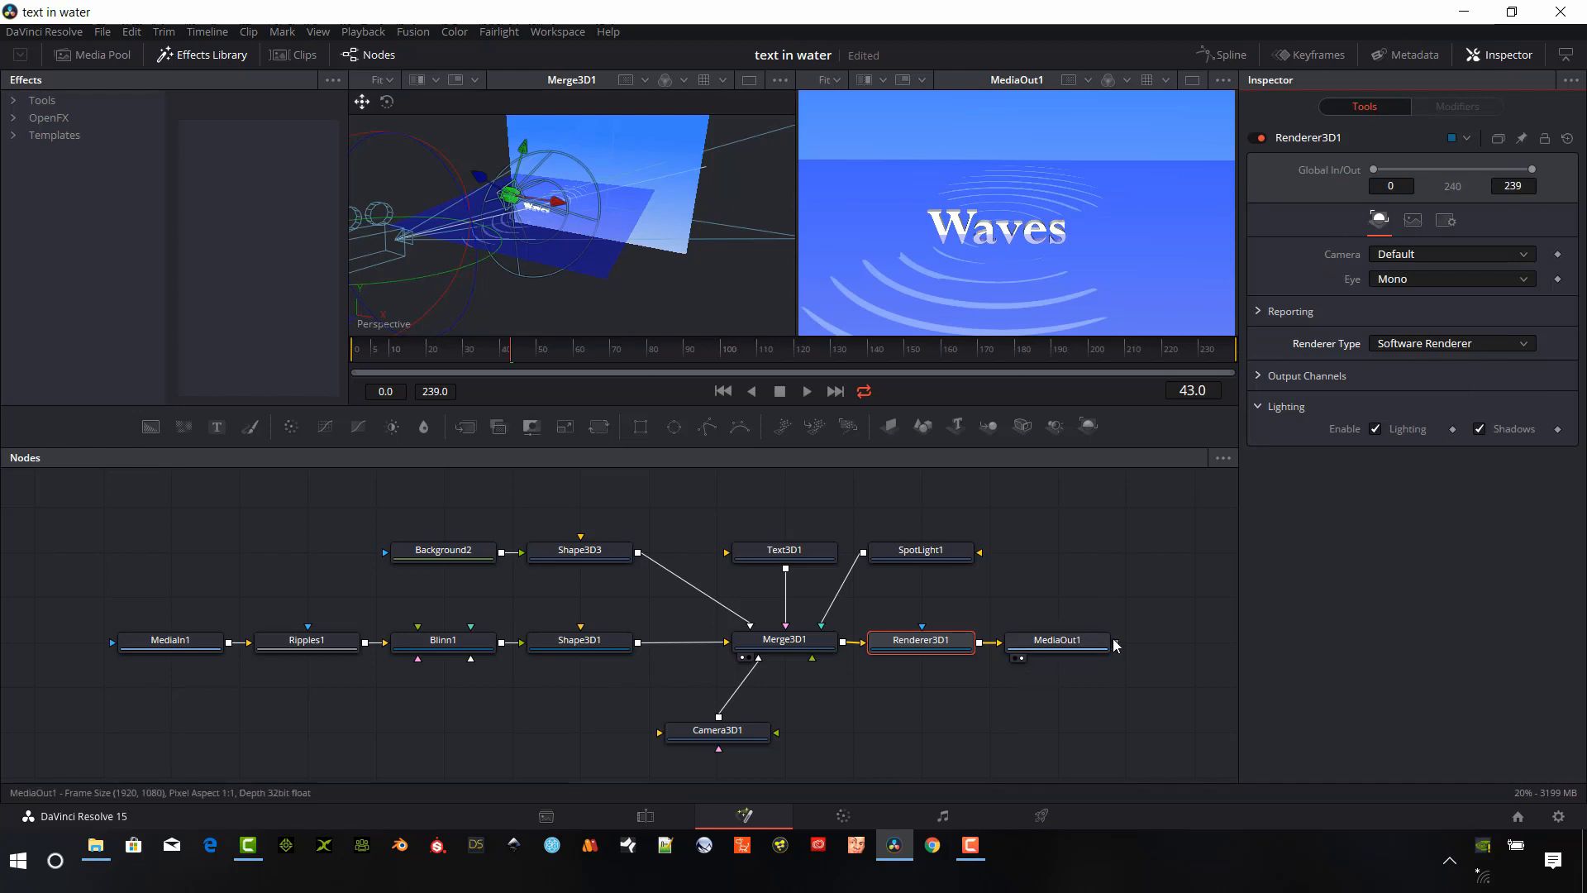
{"action": "left_click", "coordinate": [1044, 643]}
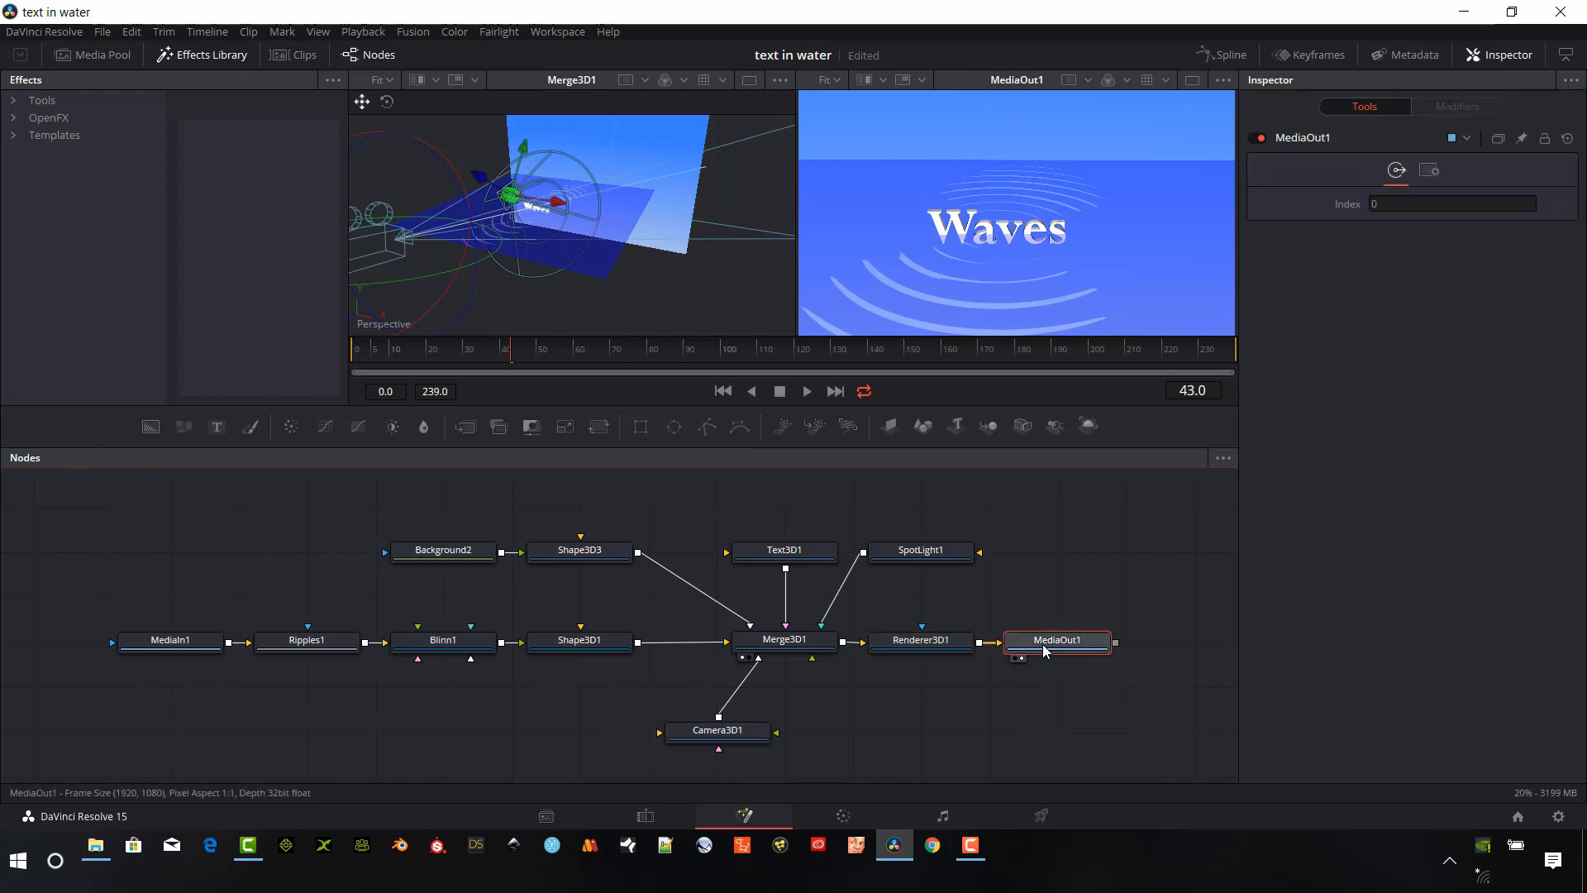
Place the edit timeline's playhead at the end of the Fusion composition, 01:00:10:00, and open the Deliver page
{"action": "left_click", "coordinate": [652, 816]}
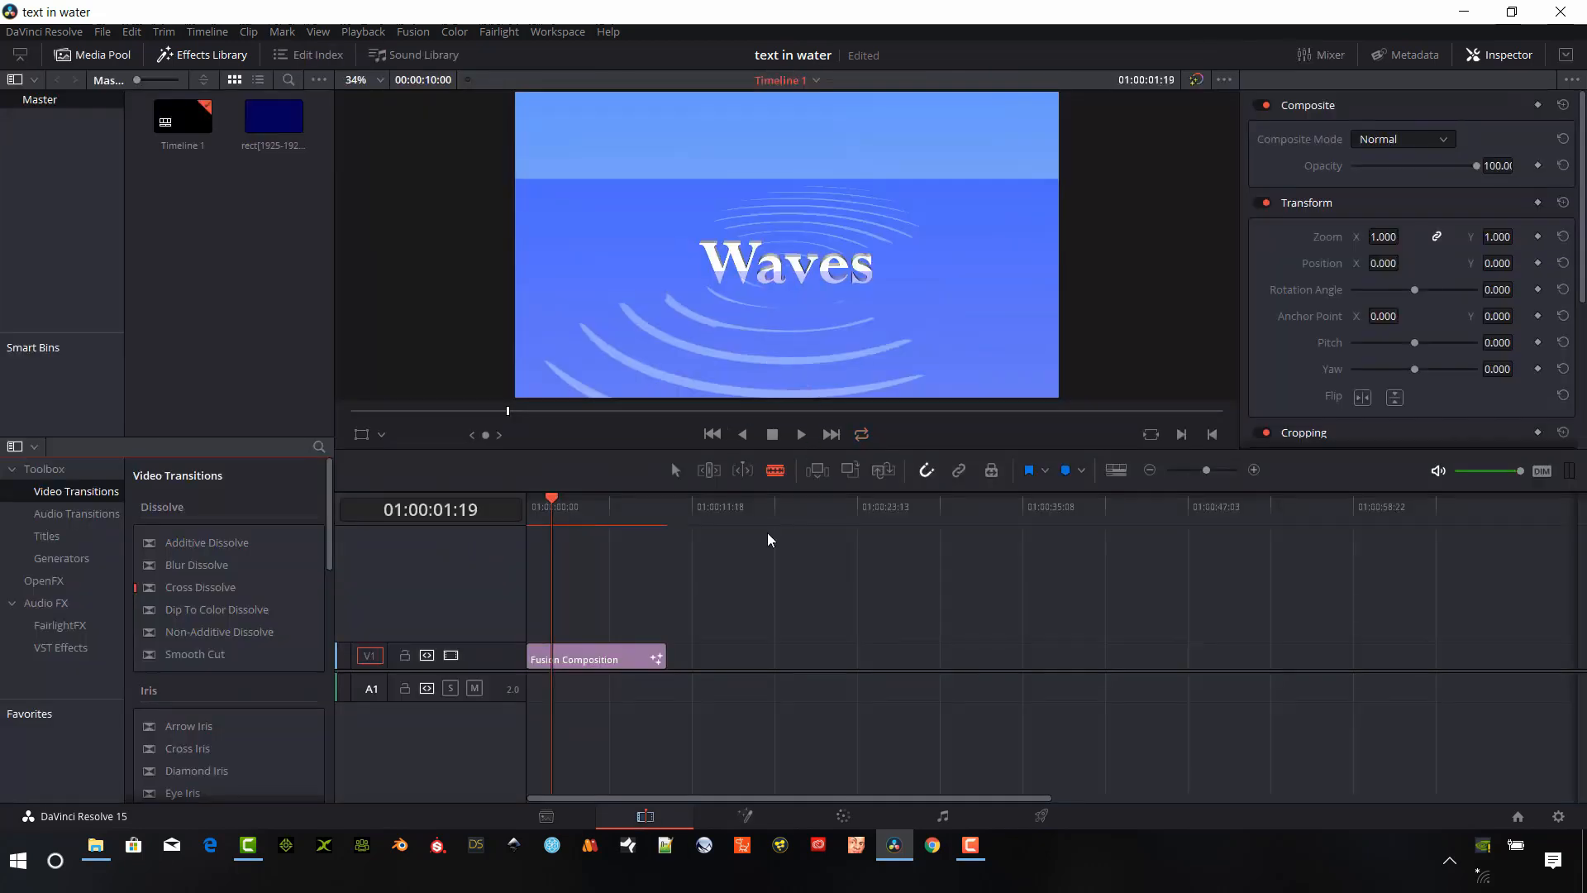
{"action": "left_click", "coordinate": [668, 508]}
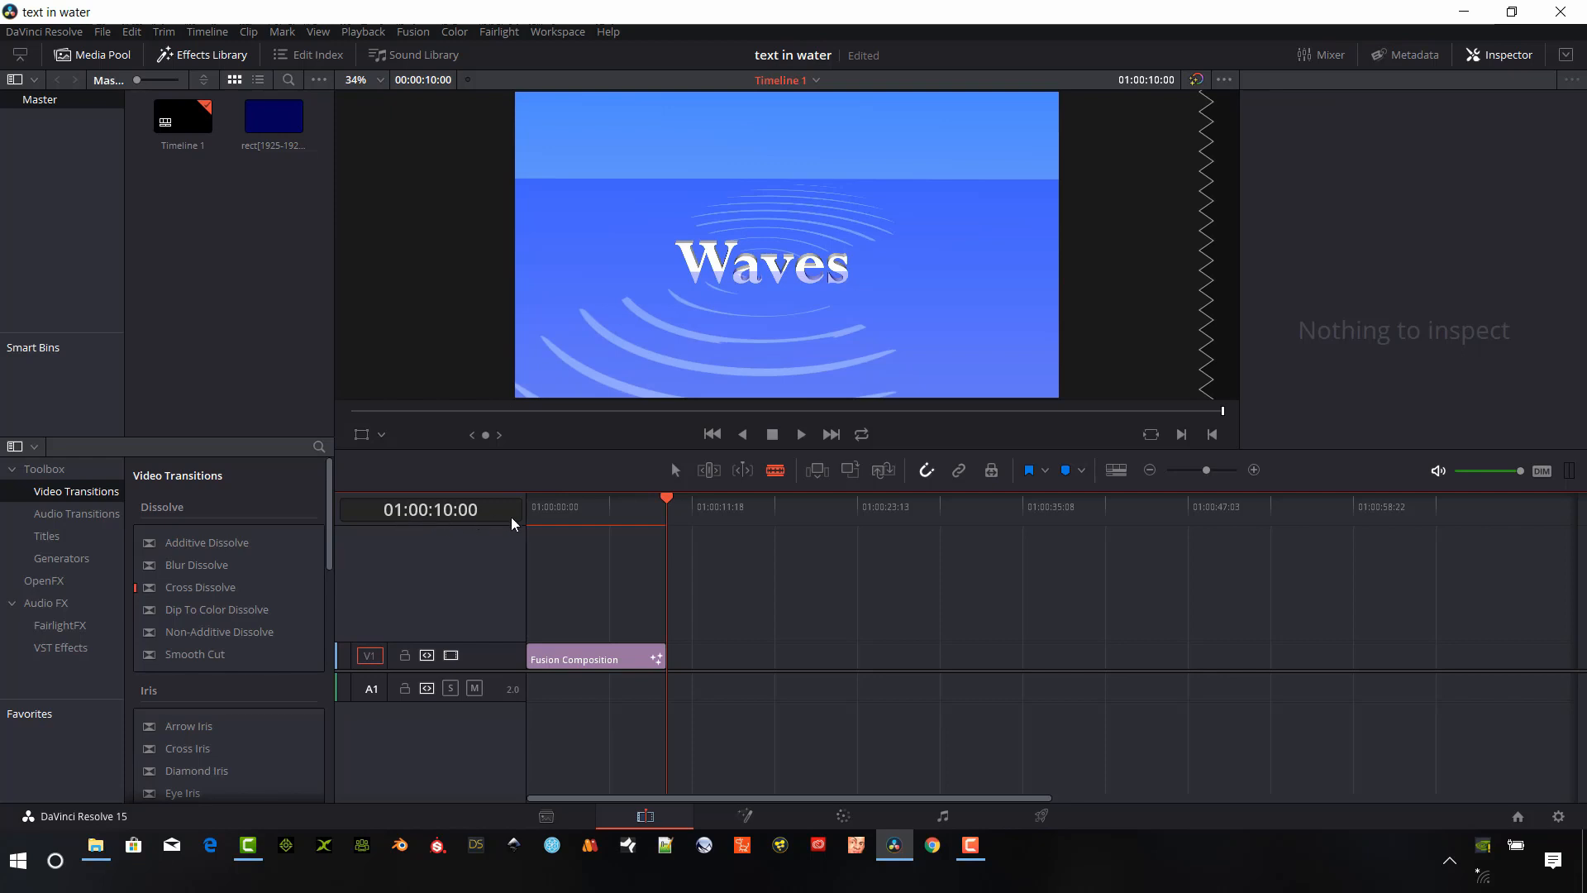
{"action": "mouse_move", "coordinate": [670, 494]}
{"action": "left_mouse_down"}
{"action": "mouse_move", "coordinate": [696, 488]}
{"action": "mouse_move", "coordinate": [565, 484]}
{"action": "mouse_move", "coordinate": [666, 518]}
{"action": "left_mouse_up"}
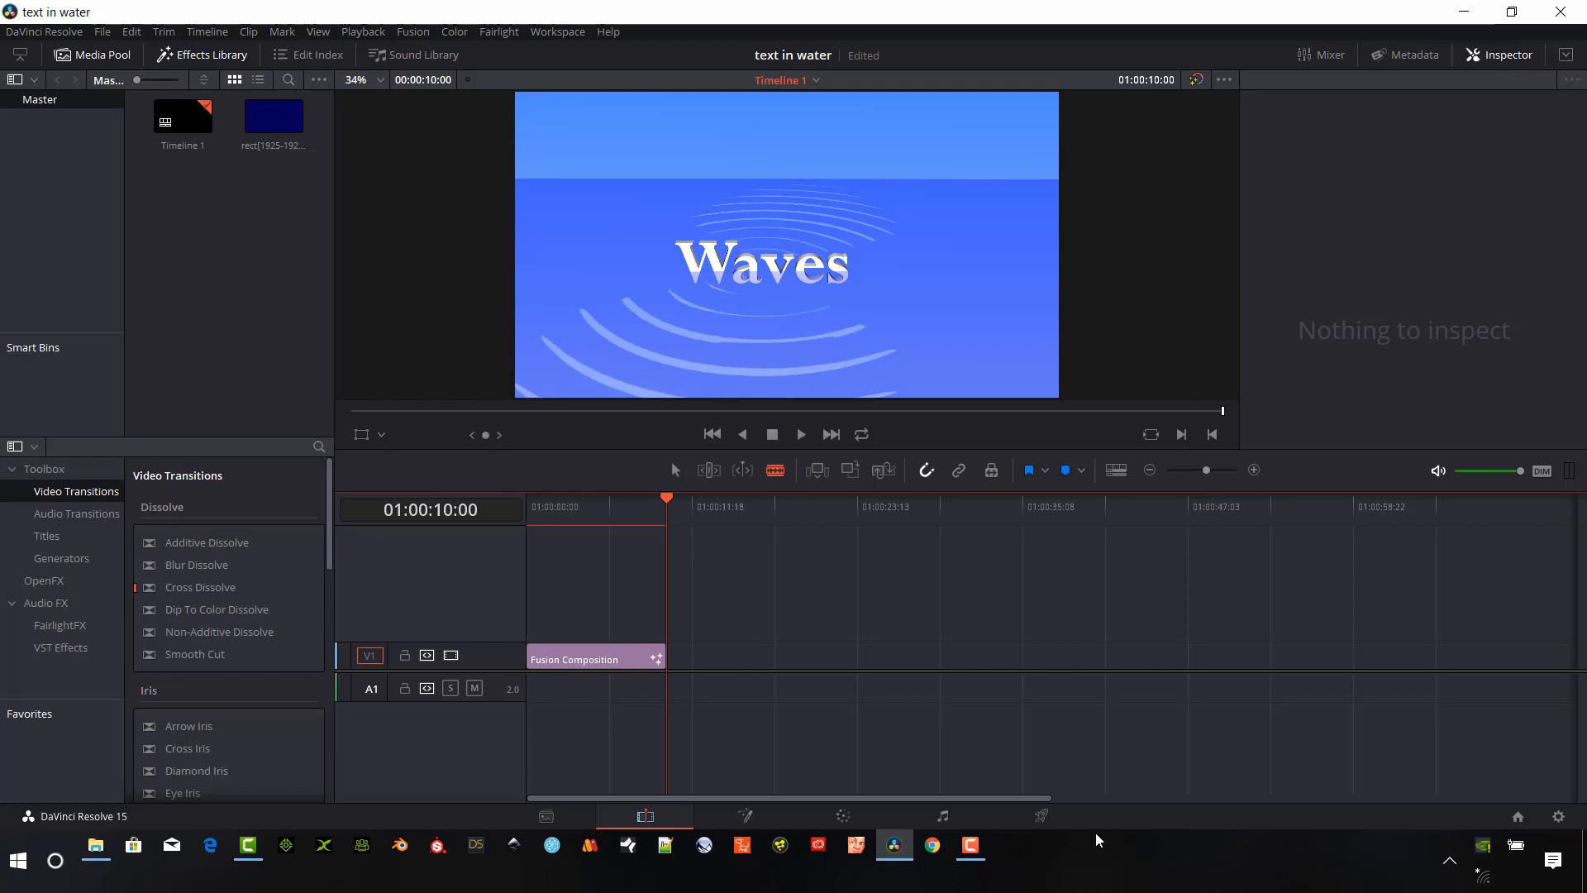
{"action": "left_click", "coordinate": [1042, 816]}
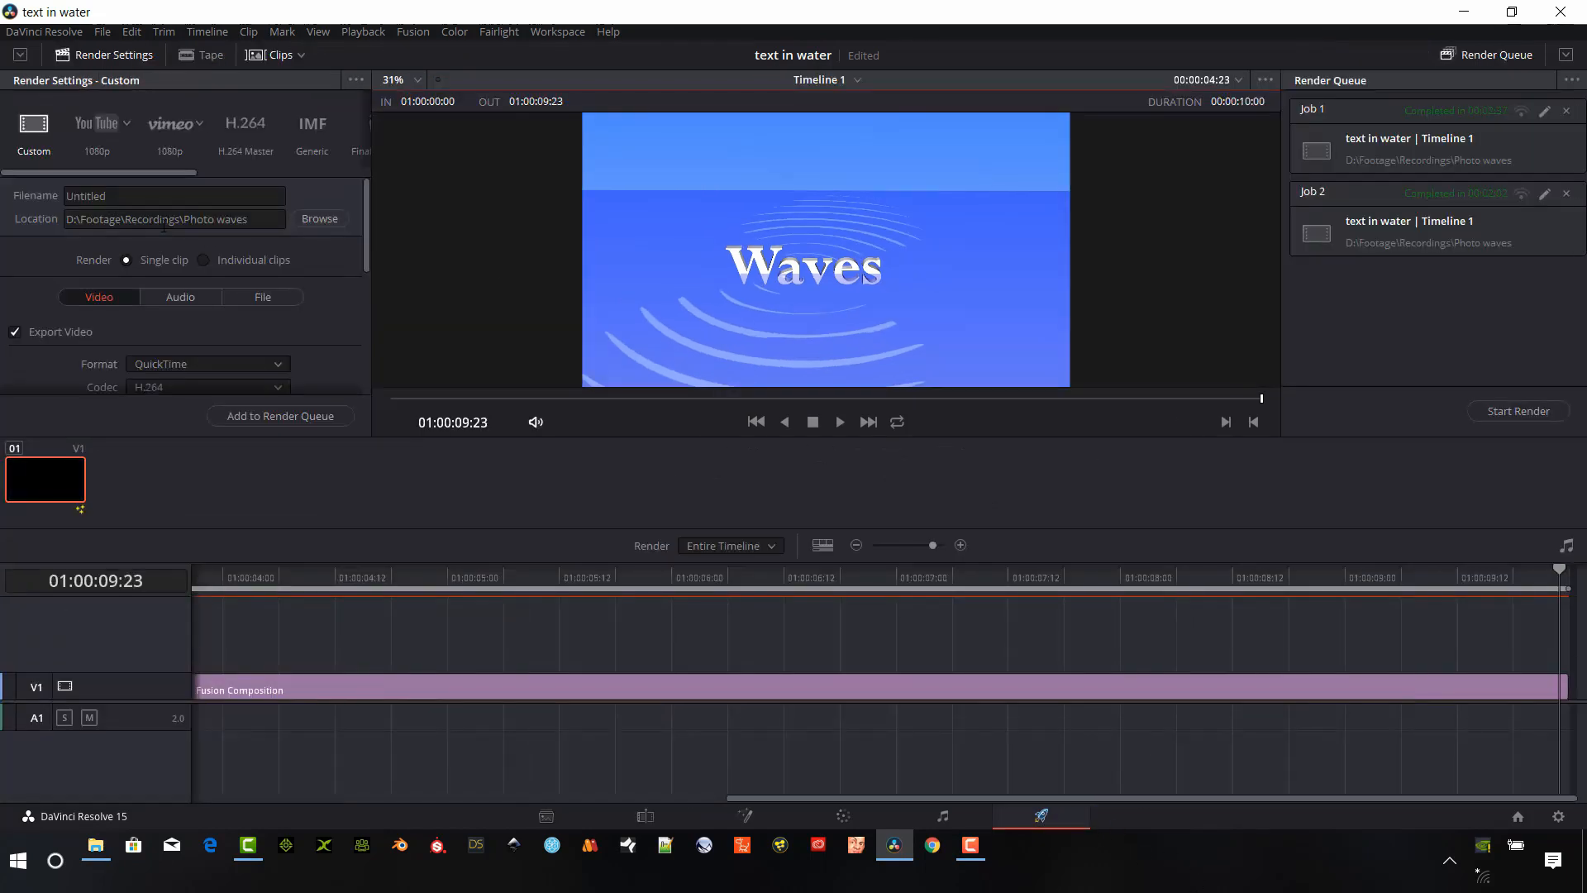